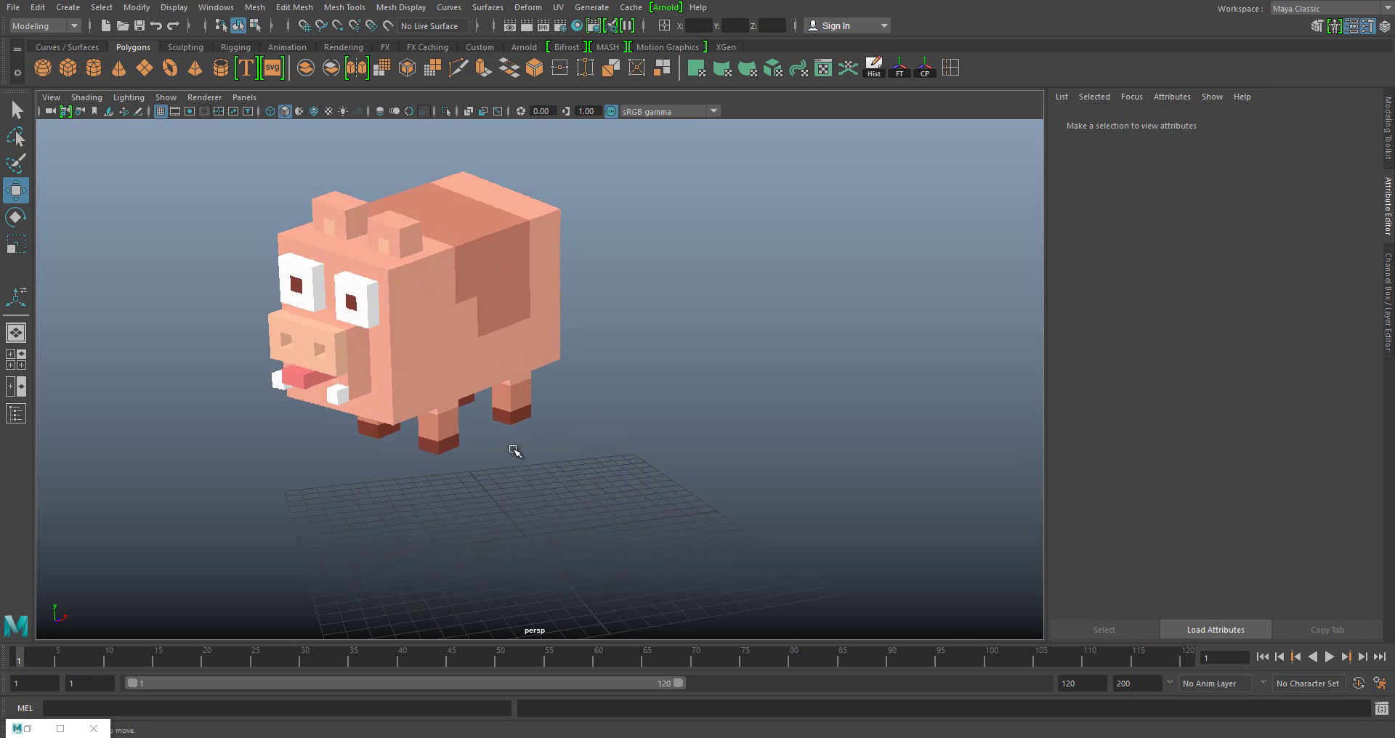
# - Lift the new cube off the grid and scale it into a long box, stretched along X
pyautogui.moveTo(539, 430); pyautogui.dragTo(539, 373)
pyautogui.press('r')
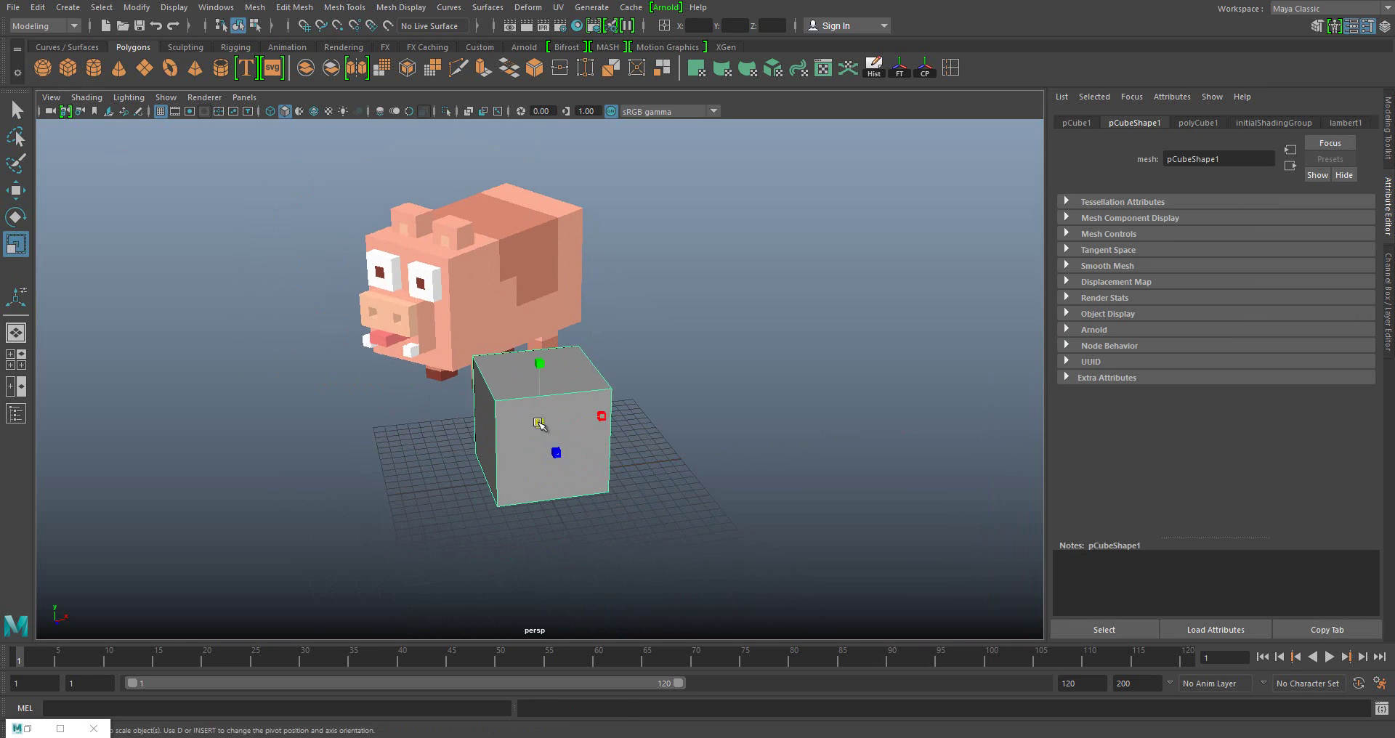
pyautogui.moveTo(605, 416)
pyautogui.mouseDown()
pyautogui.moveTo(664, 424)
pyautogui.moveTo(604, 440)
pyautogui.moveTo(504, 436)
pyautogui.moveTo(535, 489)
pyautogui.moveTo(368, 514)
pyautogui.mouseUp()
pyautogui.click(483, 446)
pyautogui.click(564, 435)
pyautogui.moveTo(521, 498)
pyautogui.mouseDown()
pyautogui.moveTo(531, 504)
pyautogui.moveTo(484, 377)
pyautogui.mouseUp()
# - Duplicate small cubes and position them on top of and on the front of the box
pyautogui.press('w')
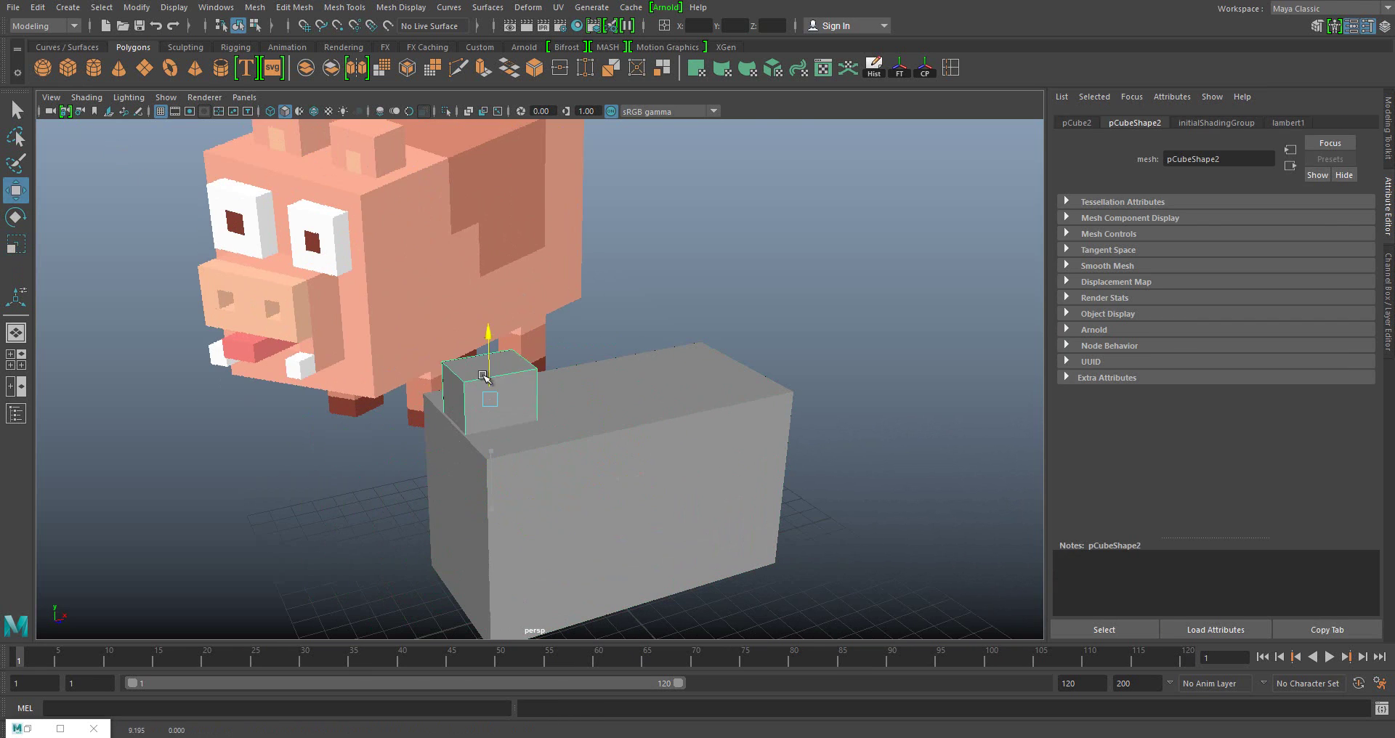
pyautogui.moveTo(518, 435)
pyautogui.keyDown('alt'); pyautogui.mouseDown()
pyautogui.moveTo(492, 436)
pyautogui.moveTo(654, 360)
pyautogui.moveTo(620, 474)
pyautogui.moveTo(501, 460)
pyautogui.moveTo(509, 385)
pyautogui.moveTo(538, 396)
pyautogui.mouseUp(); pyautogui.keyUp('alt')
pyautogui.press('r')
pyautogui.hotkey('ctrl', 'd')
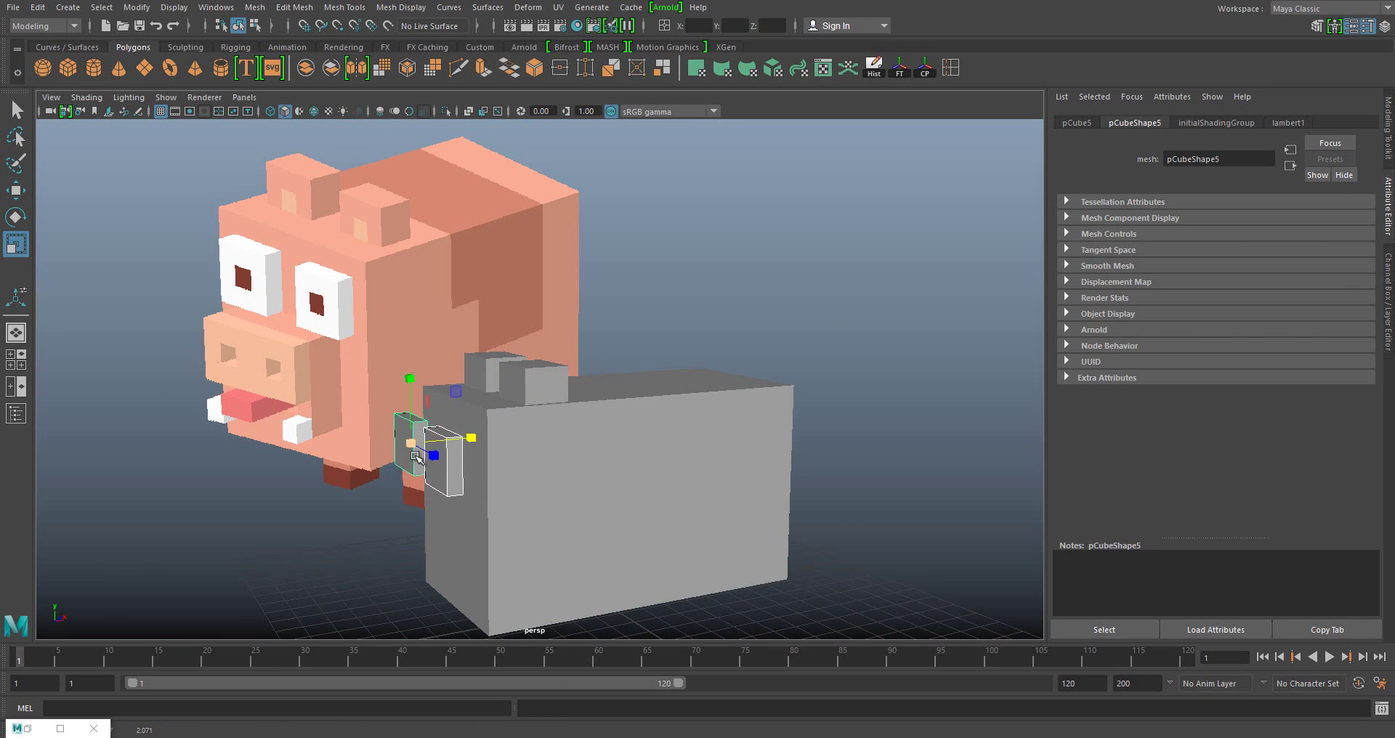
pyautogui.moveTo(416, 457)
pyautogui.keyDown('alt'); pyautogui.mouseDown()
pyautogui.moveTo(547, 448)
pyautogui.moveTo(532, 454)
pyautogui.mouseUp(); pyautogui.keyUp('alt')
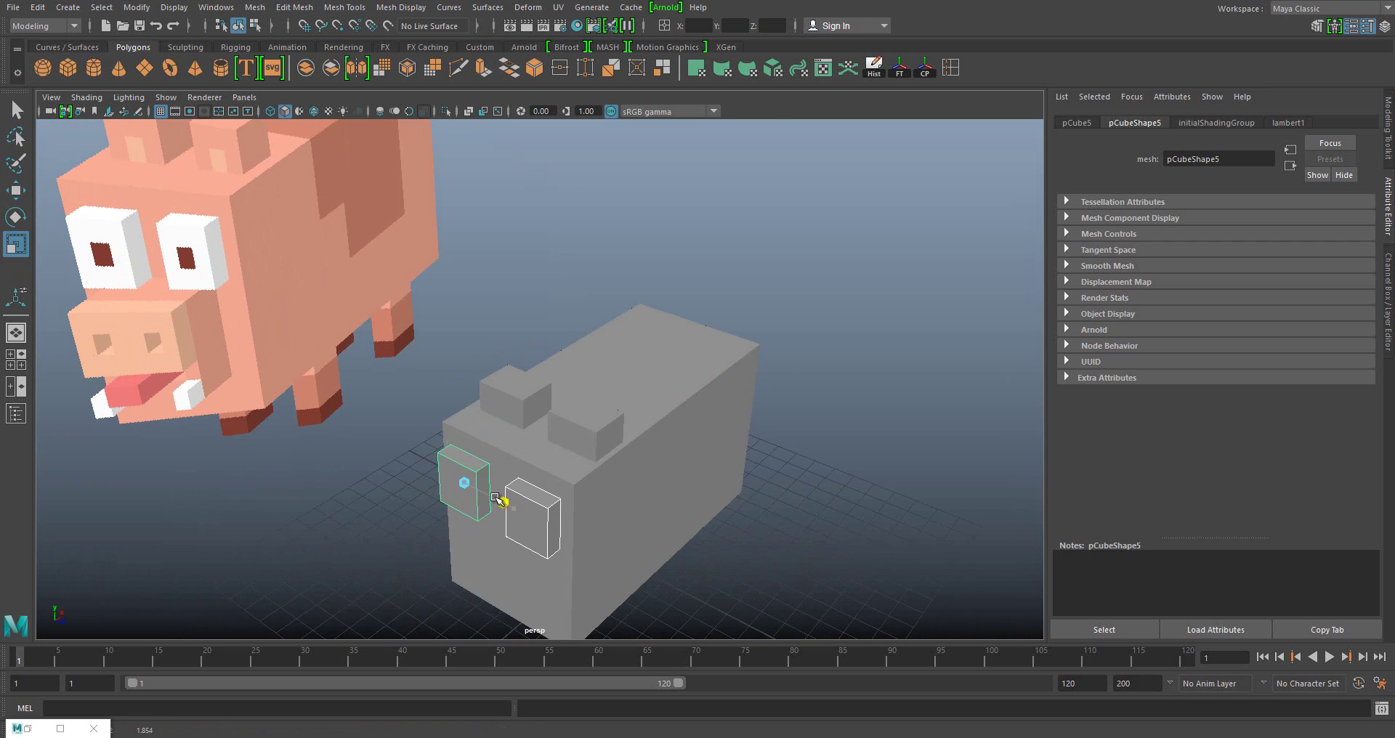
pyautogui.moveTo(499, 500)
pyautogui.keyDown('alt'); pyautogui.mouseDown()
pyautogui.moveTo(595, 441)
pyautogui.moveTo(494, 442)
pyautogui.moveTo(539, 446)
pyautogui.mouseUp(); pyautogui.keyUp('alt')
pyautogui.moveTo(449, 478)
pyautogui.keyDown('alt'); pyautogui.mouseDown()
pyautogui.moveTo(443, 461)
pyautogui.moveTo(420, 479)
pyautogui.moveTo(452, 363)
pyautogui.mouseUp(); pyautogui.keyUp('alt')
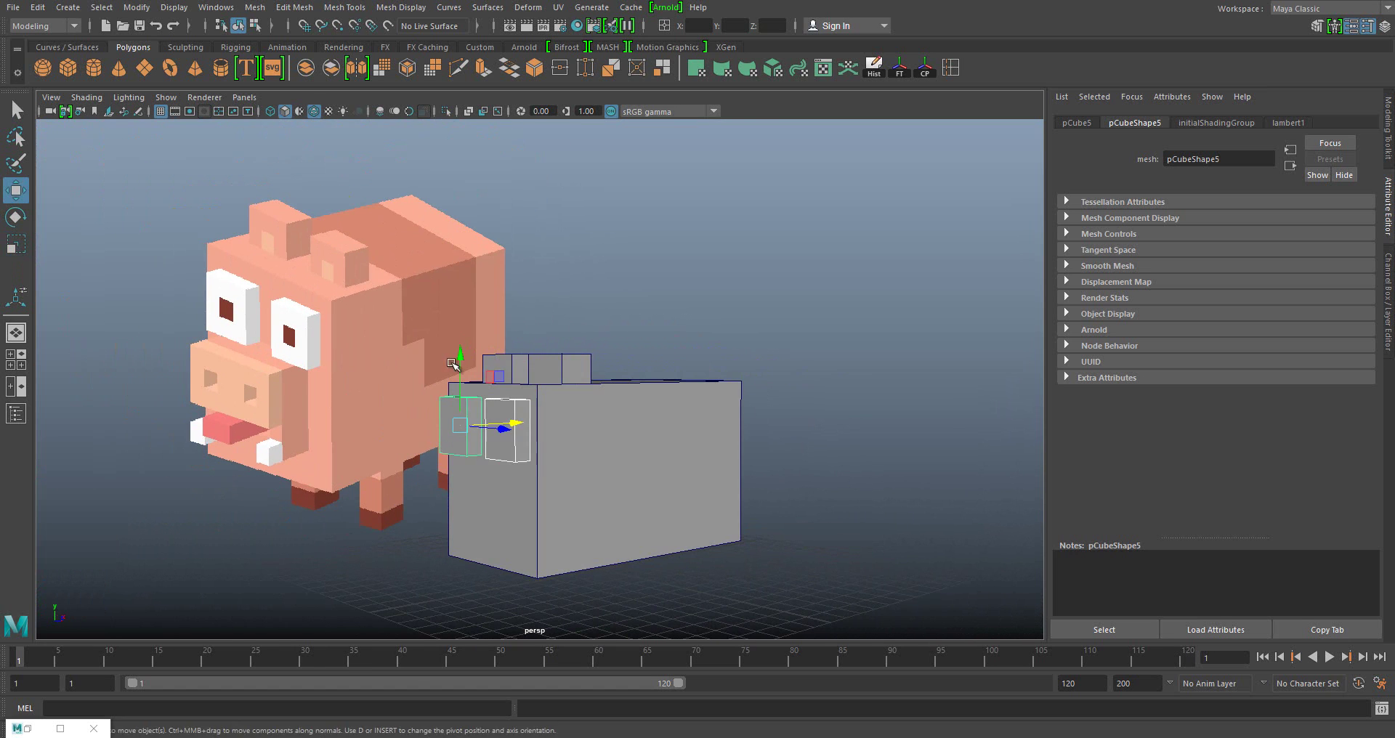
# - Pull the box's lower front face's right edge inward to narrow it, then save the scene
pyautogui.click(664, 383)
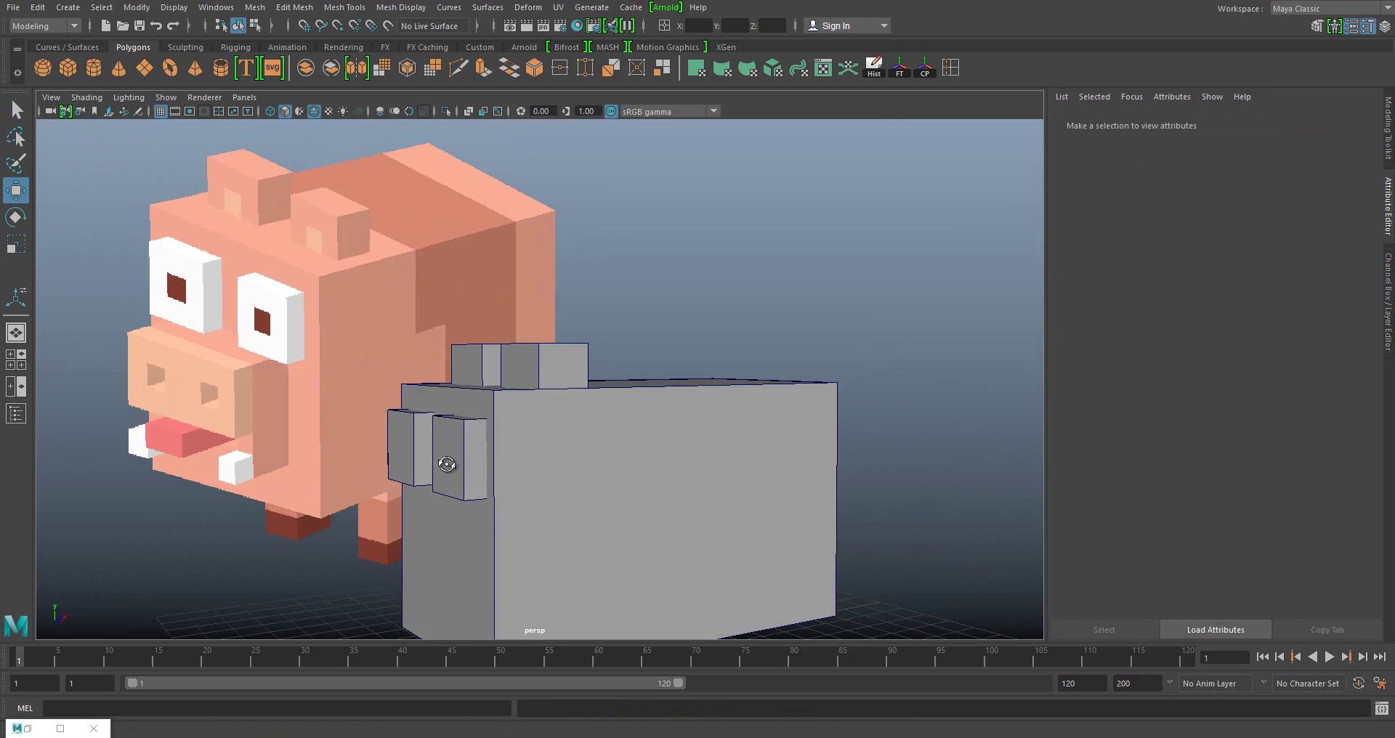
pyautogui.moveTo(445, 461)
pyautogui.keyDown('alt'); pyautogui.mouseDown()
pyautogui.moveTo(523, 489)
pyautogui.moveTo(596, 466)
pyautogui.moveTo(673, 492)
pyautogui.mouseUp(); pyautogui.keyUp('alt')
pyautogui.click(596, 465)
pyautogui.click(673, 492)
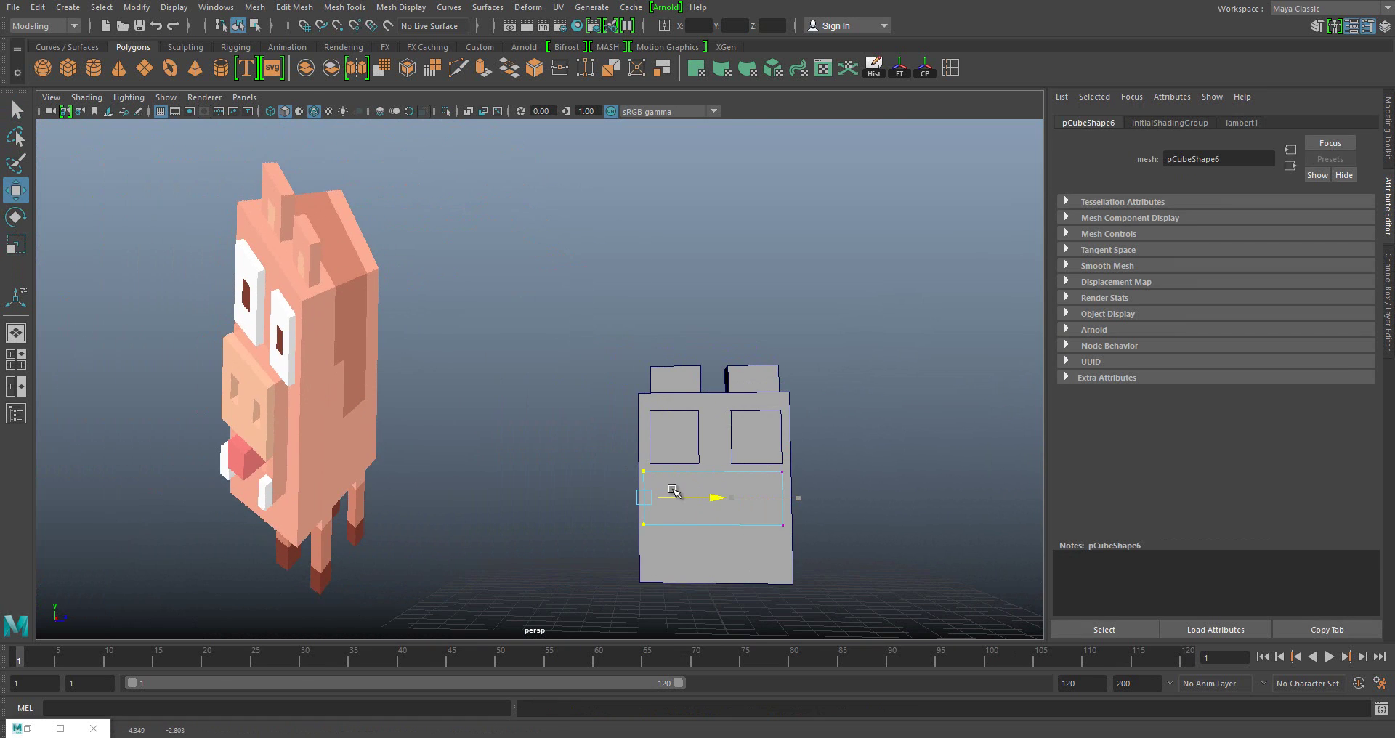
pyautogui.moveTo(809, 498); pyautogui.dragTo(796, 497)
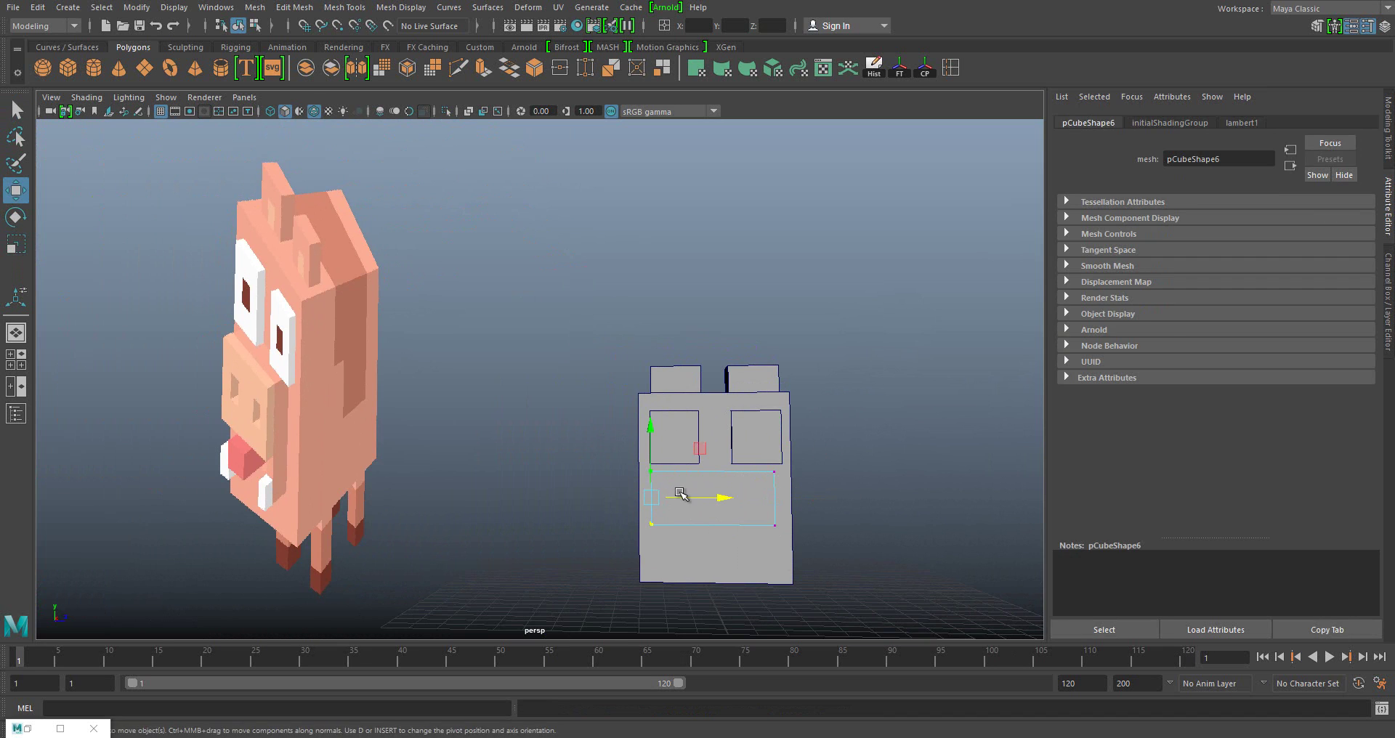
pyautogui.click(663, 529)
pyautogui.moveTo(664, 529)
pyautogui.keyDown('alt'); pyautogui.mouseDown()
pyautogui.moveTo(436, 508)
pyautogui.moveTo(530, 556)
pyautogui.moveTo(501, 529)
pyautogui.moveTo(665, 377)
pyautogui.mouseUp(); pyautogui.keyUp('alt')
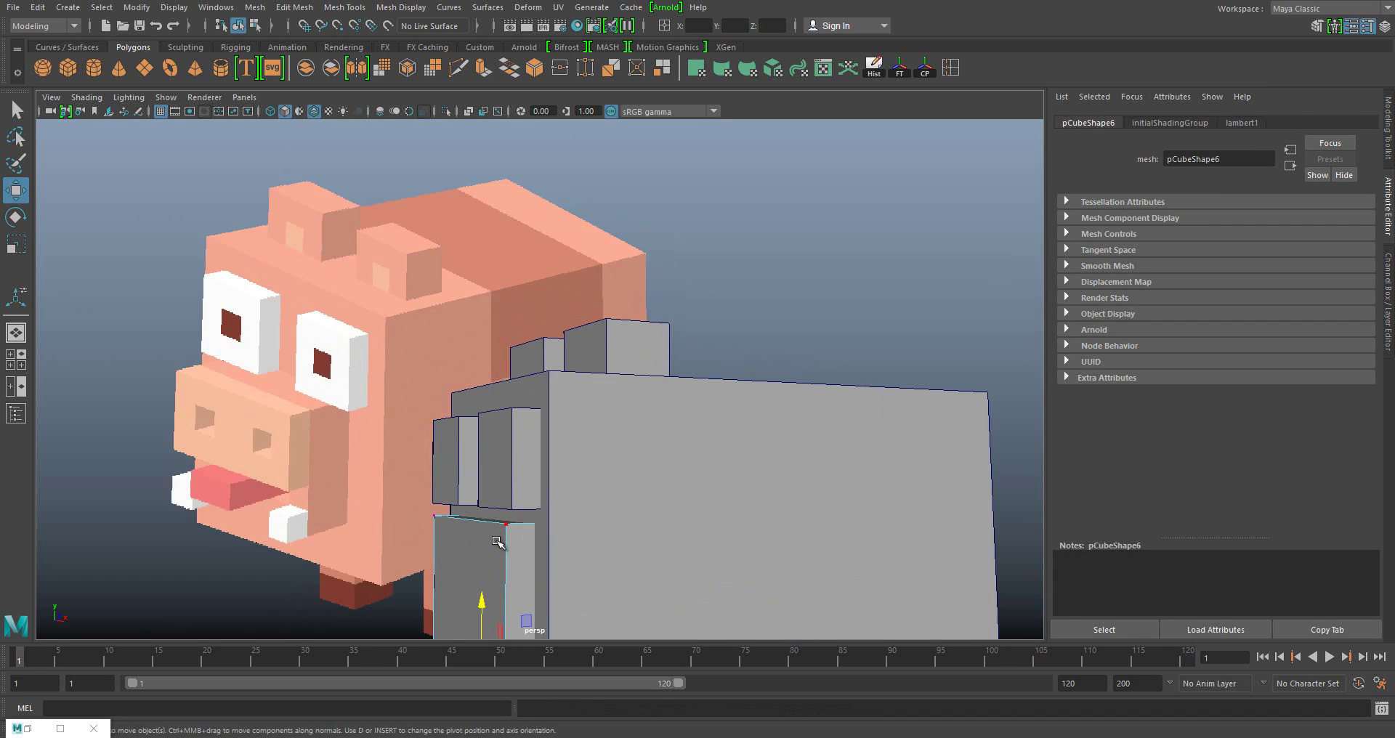
pyautogui.hotkey('ctrl', 's')
# - Extrude the lower front face and push it into the box
pyautogui.click(554, 502)
pyautogui.moveTo(633, 508)
pyautogui.keyDown('alt'); pyautogui.mouseDown()
pyautogui.moveTo(574, 501)
pyautogui.moveTo(585, 567)
pyautogui.mouseUp(); pyautogui.keyUp('alt')
pyautogui.hotkey('ctrl', 'e')
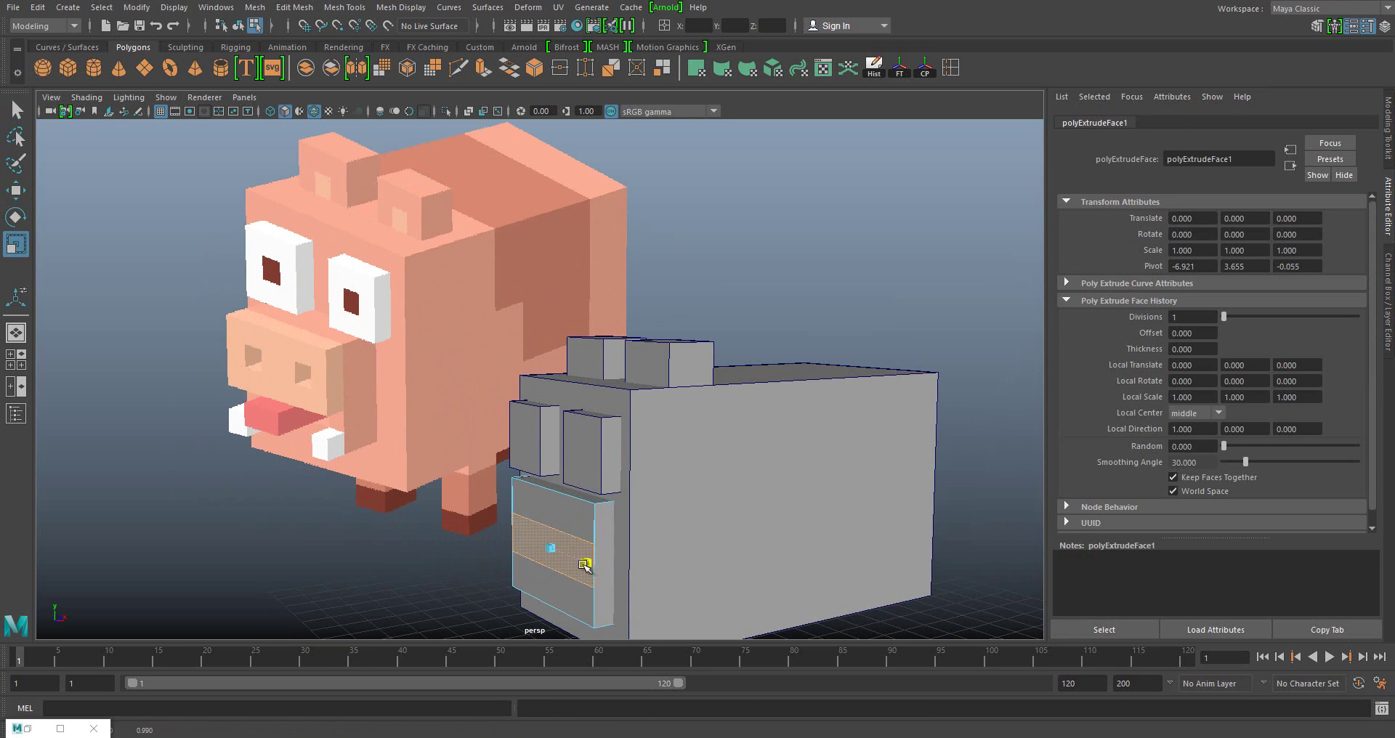
pyautogui.moveTo(551, 486); pyautogui.dragTo(555, 547)
# - Extrude the recessed face a second time and scale it smaller to taper the opening
pyautogui.hotkey('ctrl', 'e')
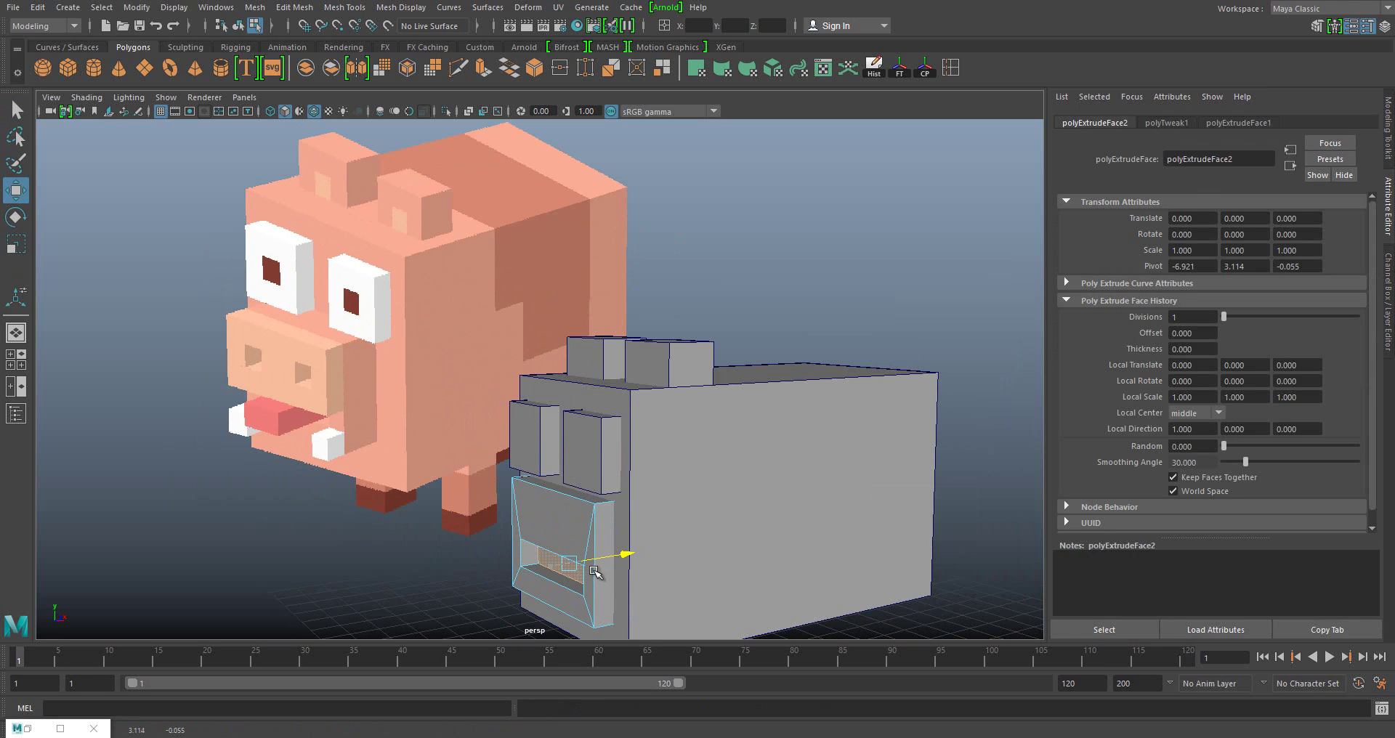
pyautogui.moveTo(594, 572)
pyautogui.keyDown('alt'); pyautogui.mouseDown()
pyautogui.moveTo(642, 511)
pyautogui.moveTo(586, 513)
pyautogui.mouseUp(); pyautogui.keyUp('alt')
pyautogui.press('r')
pyautogui.press('w')
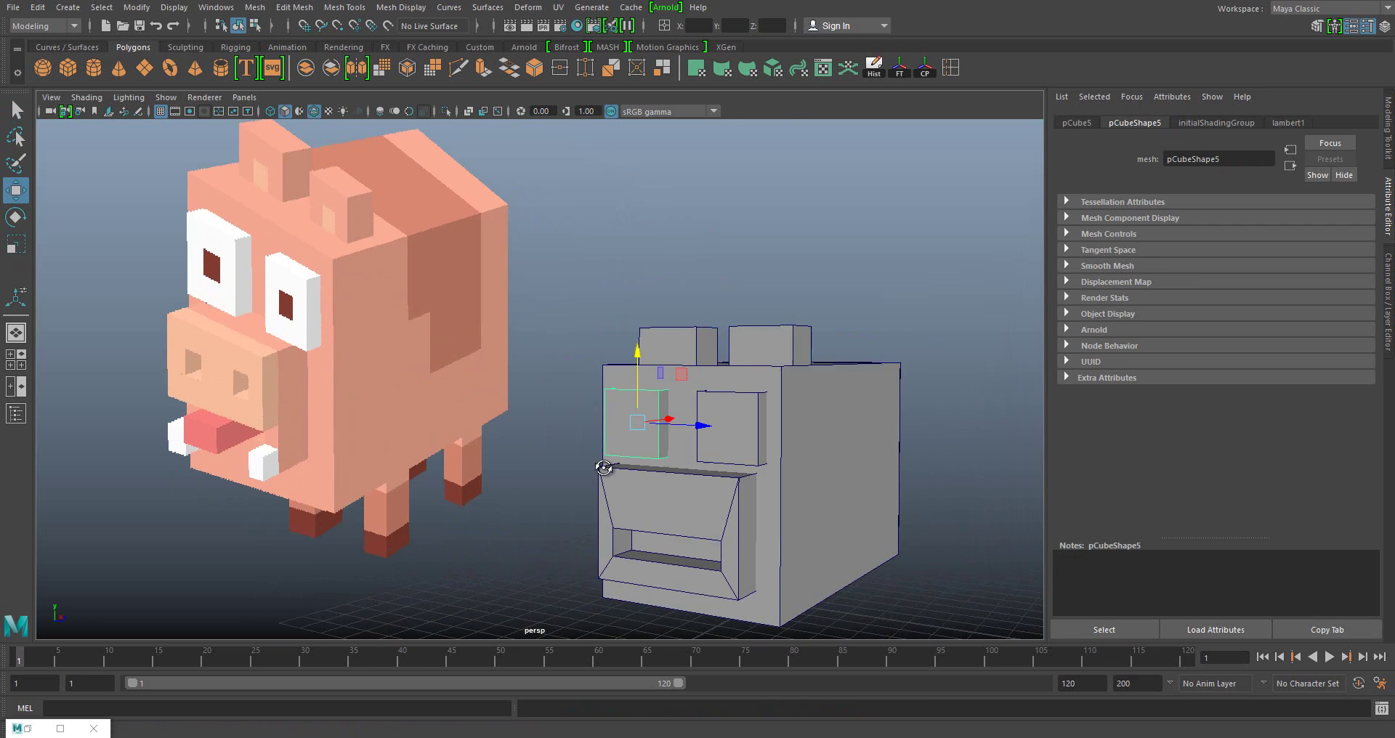
pyautogui.keyDown('alt'); pyautogui.moveTo(603, 467); pyautogui.dragTo(647, 404); pyautogui.keyUp('alt')
pyautogui.press('space')
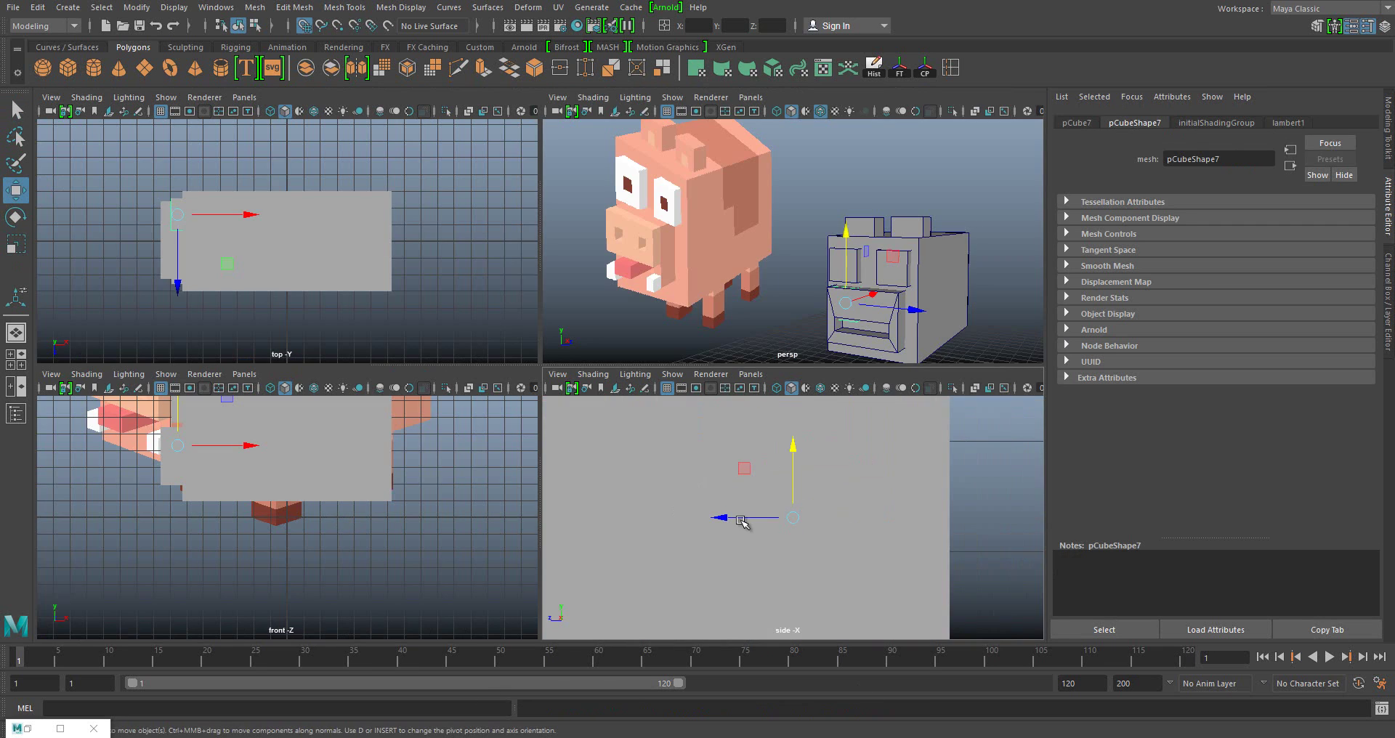
# - Position the new block over the recess in the four-view layout and slide its edge right
pyautogui.press('space')
pyautogui.keyDown('alt'); pyautogui.moveTo(669, 514); pyautogui.dragTo(645, 473); pyautogui.keyUp('alt')
pyautogui.press('space')
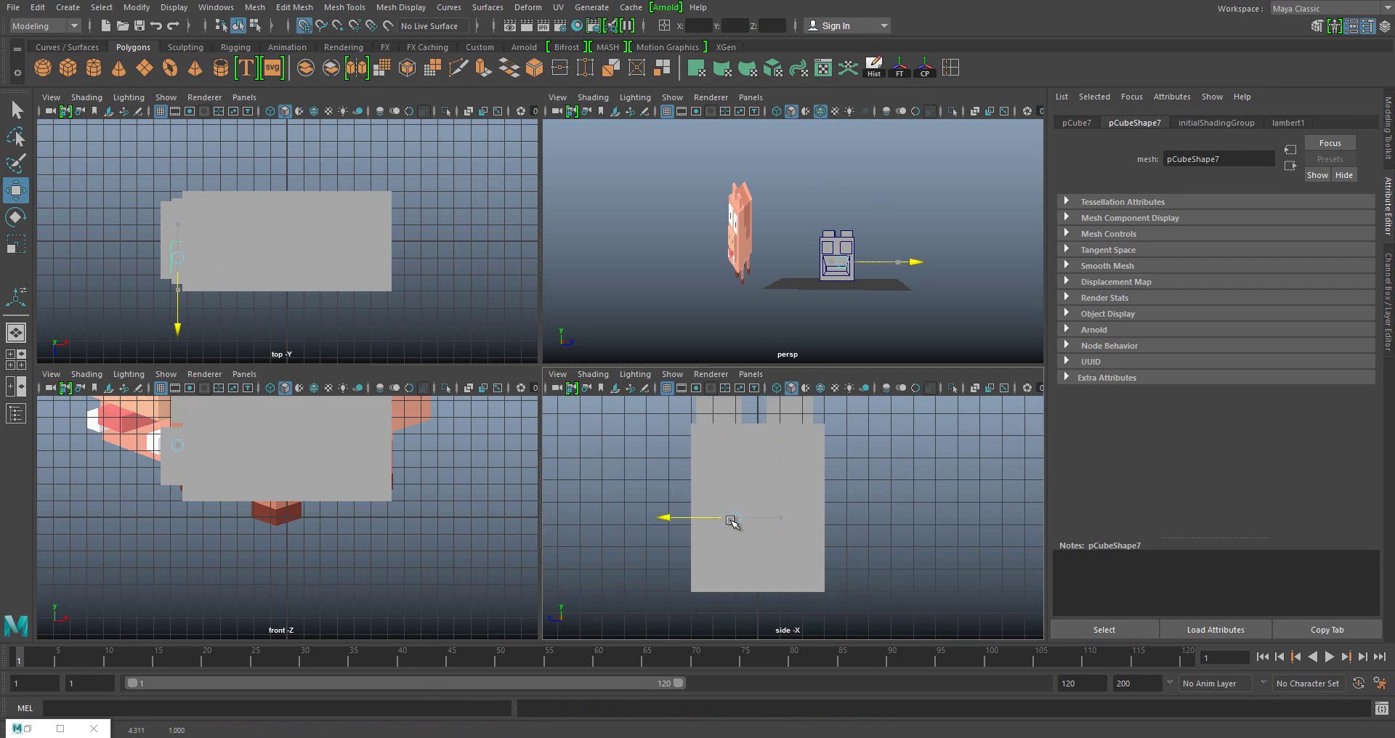
pyautogui.press('space')
pyautogui.scroll(3, 775, 440)
pyautogui.moveTo(791, 478)
pyautogui.keyDown('alt'); pyautogui.mouseDown()
pyautogui.moveTo(727, 520)
pyautogui.moveTo(767, 557)
pyautogui.mouseUp(); pyautogui.keyUp('alt')
pyautogui.moveTo(767, 556)
pyautogui.keyDown('alt'); pyautogui.mouseDown()
pyautogui.moveTo(748, 474)
pyautogui.moveTo(538, 393)
pyautogui.mouseUp(); pyautogui.keyUp('alt')
pyautogui.scroll(2, 771, 466)
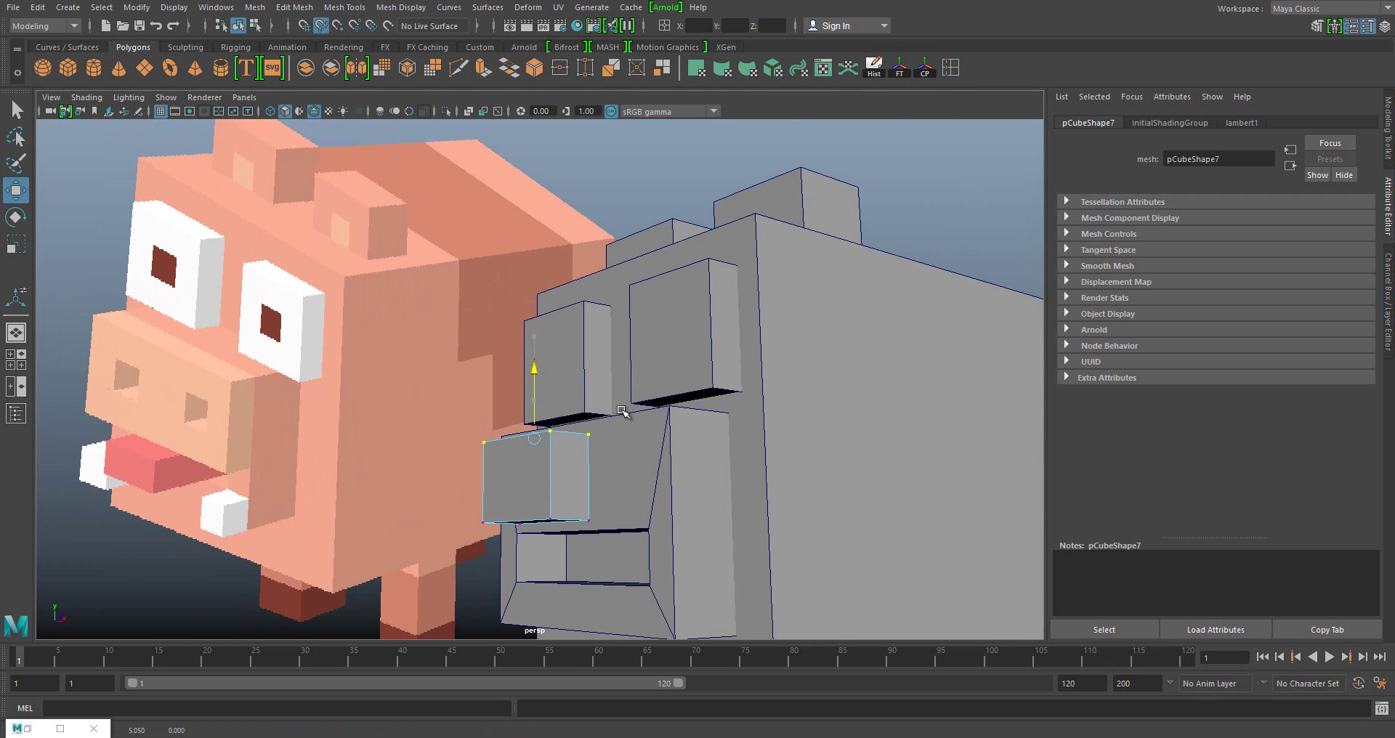
pyautogui.keyDown('alt'); pyautogui.moveTo(621, 411); pyautogui.dragTo(792, 594); pyautogui.keyUp('alt')
pyautogui.hotkey('ctrl', 'z')
pyautogui.hotkey('ctrl', 'z')
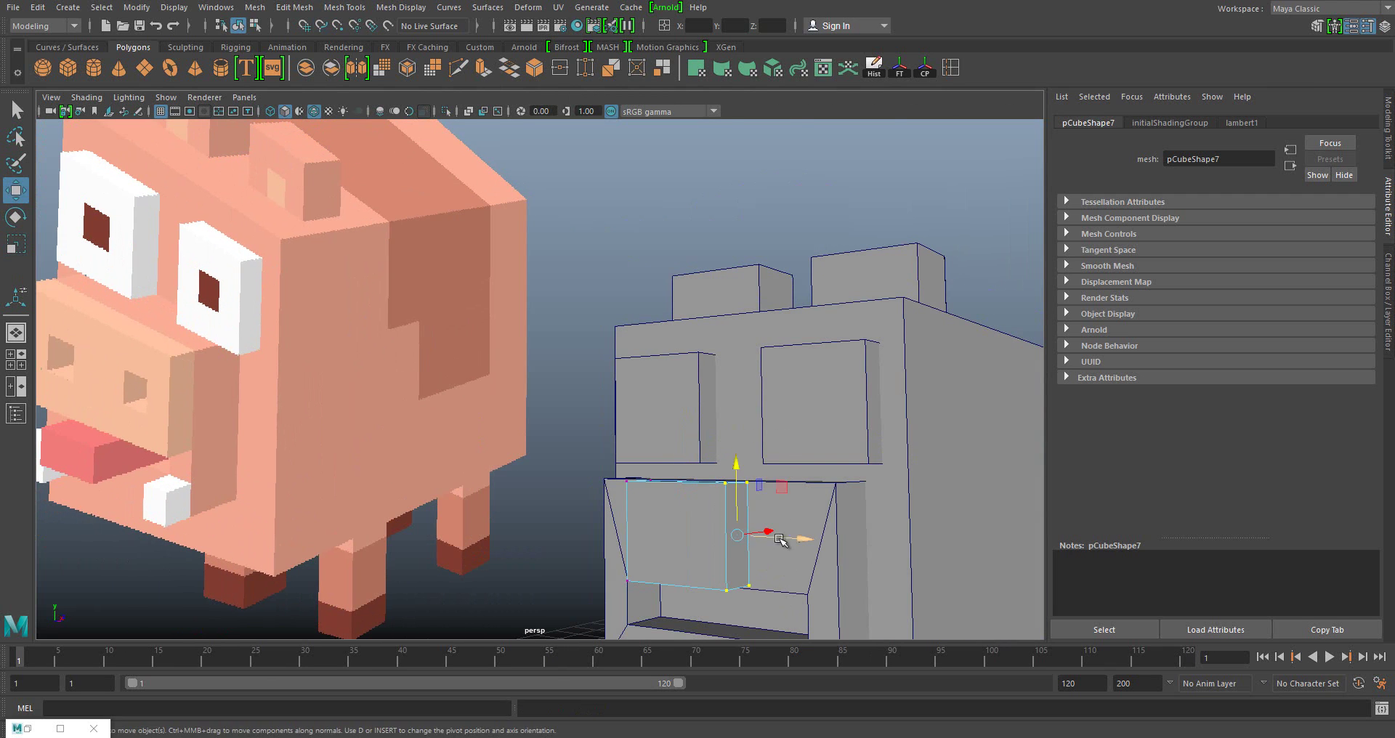
pyautogui.moveTo(780, 539); pyautogui.dragTo(854, 543)
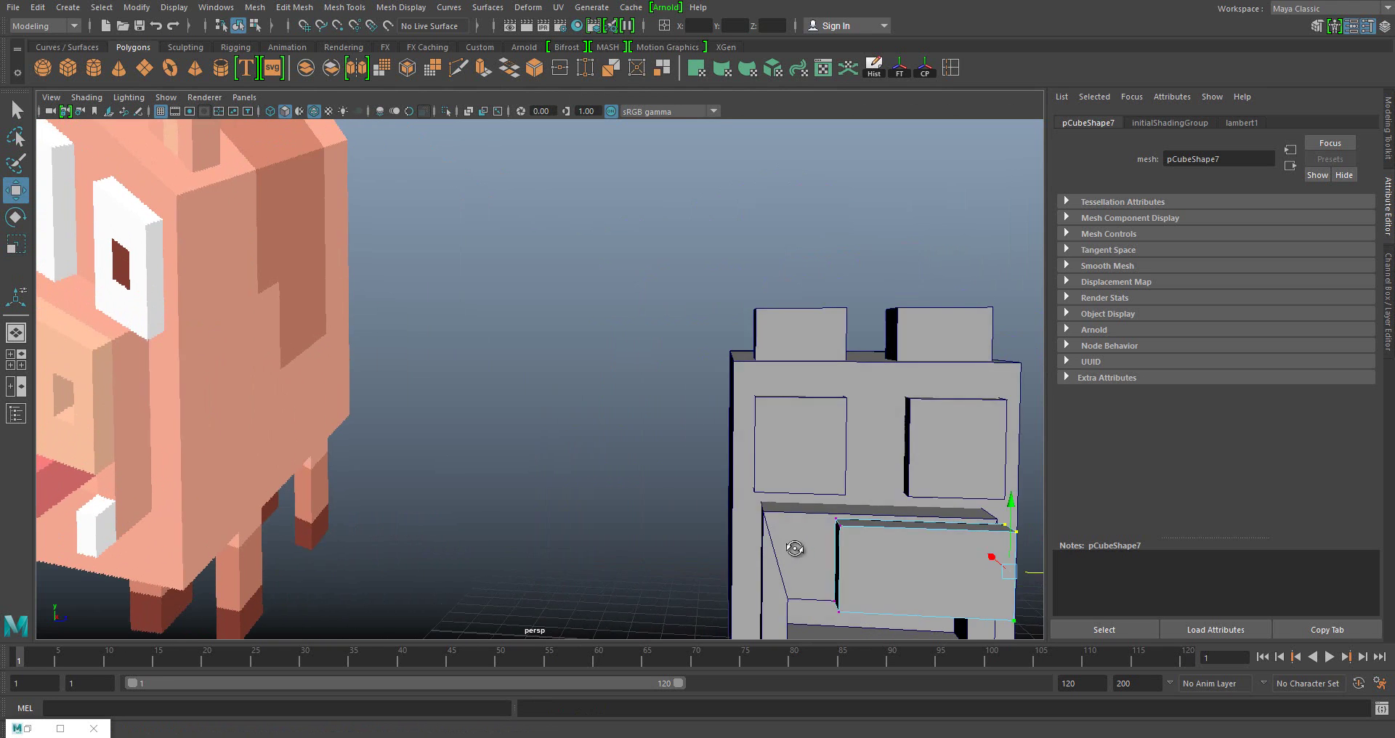
# - In vertex mode, lower the block's bottom edge to fit the opening and pick its left edge
pyautogui.click(723, 541)
pyautogui.moveTo(723, 541)
pyautogui.keyDown('alt'); pyautogui.mouseDown()
pyautogui.moveTo(509, 473)
pyautogui.moveTo(581, 503)
pyautogui.mouseUp(); pyautogui.keyUp('alt')
pyautogui.click(436, 465)
pyautogui.press('F9')
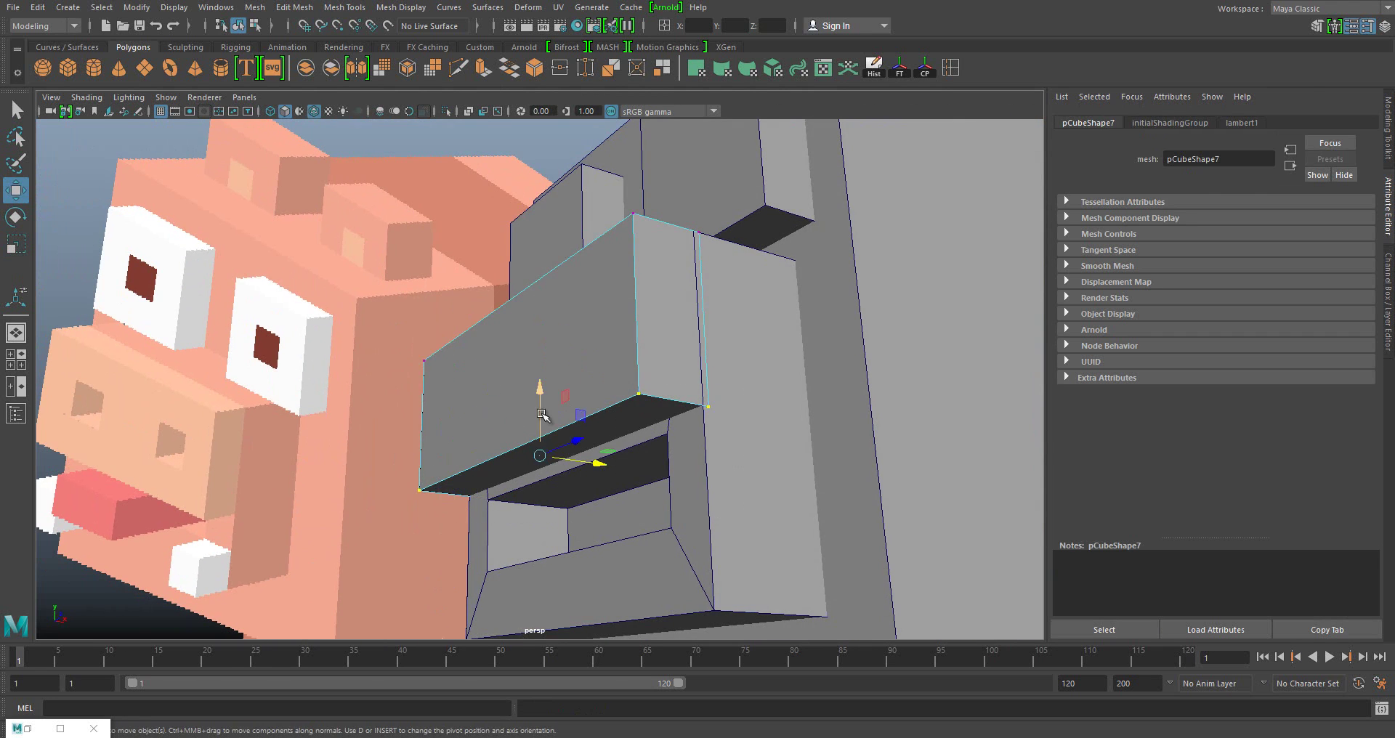
pyautogui.moveTo(541, 415); pyautogui.dragTo(832, 554)
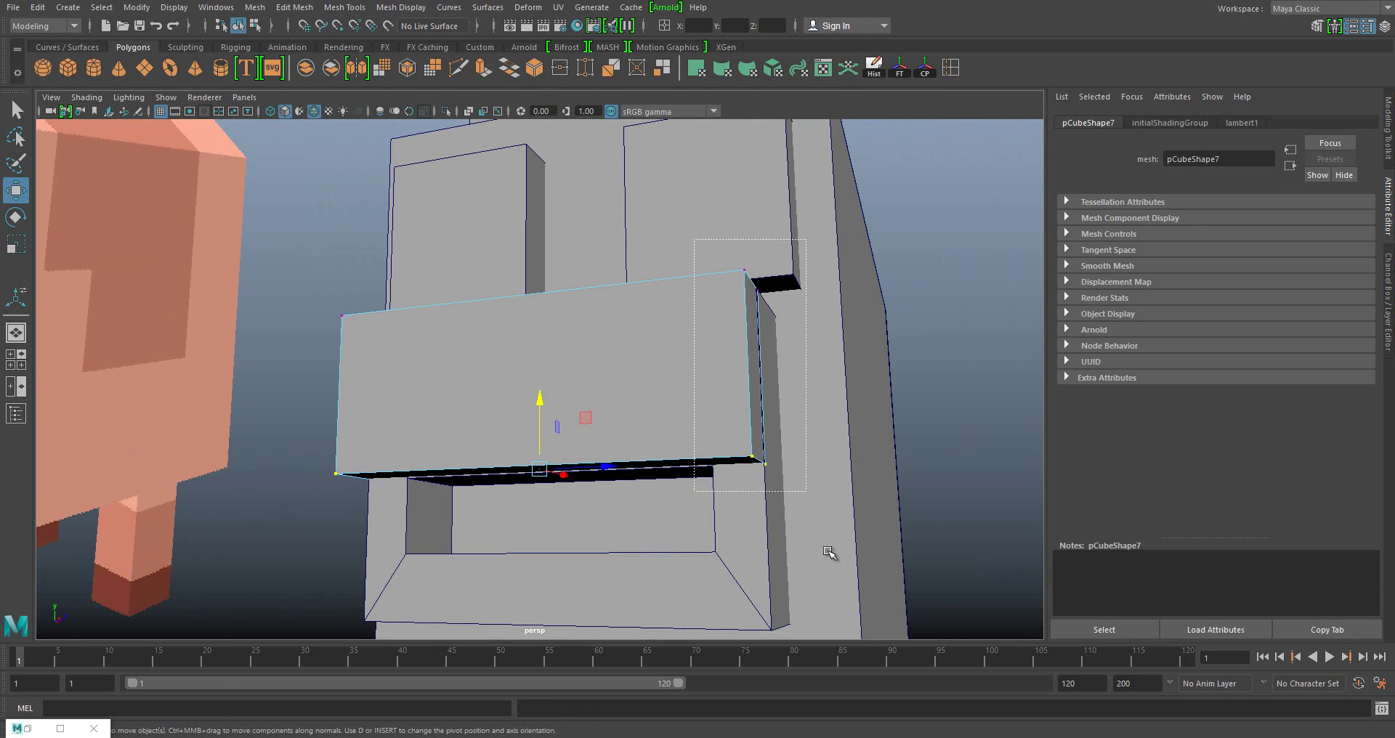
pyautogui.click(713, 389)
pyautogui.keyDown('alt'); pyautogui.moveTo(713, 389); pyautogui.dragTo(800, 378); pyautogui.keyUp('alt')
pyautogui.click(323, 381)
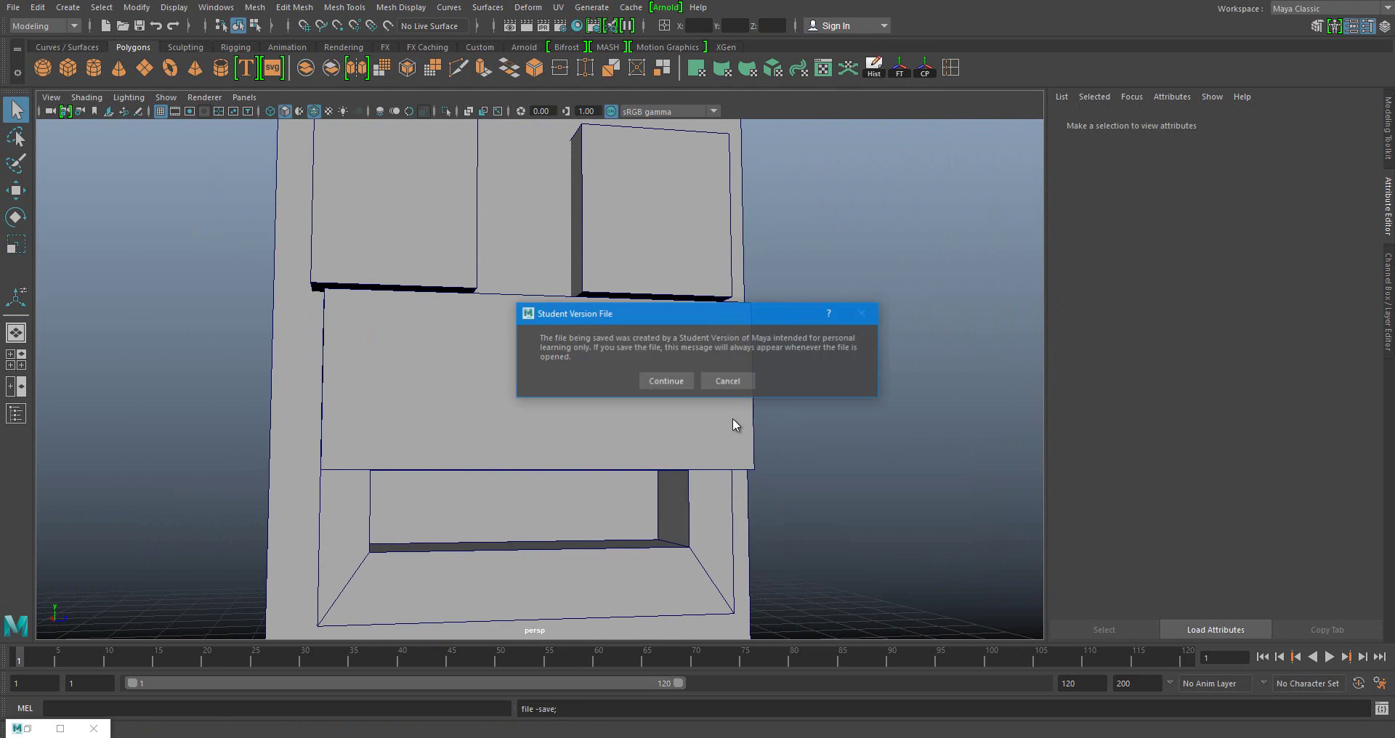
# - Remove the recess faces and save the scene, confirming the save warning
pyautogui.press('Return')
pyautogui.moveTo(734, 426)
pyautogui.keyDown('alt'); pyautogui.mouseDown()
pyautogui.moveTo(553, 407)
pyautogui.moveTo(536, 427)
pyautogui.moveTo(577, 342)
pyautogui.mouseUp(); pyautogui.keyUp('alt')
pyautogui.click(576, 342)
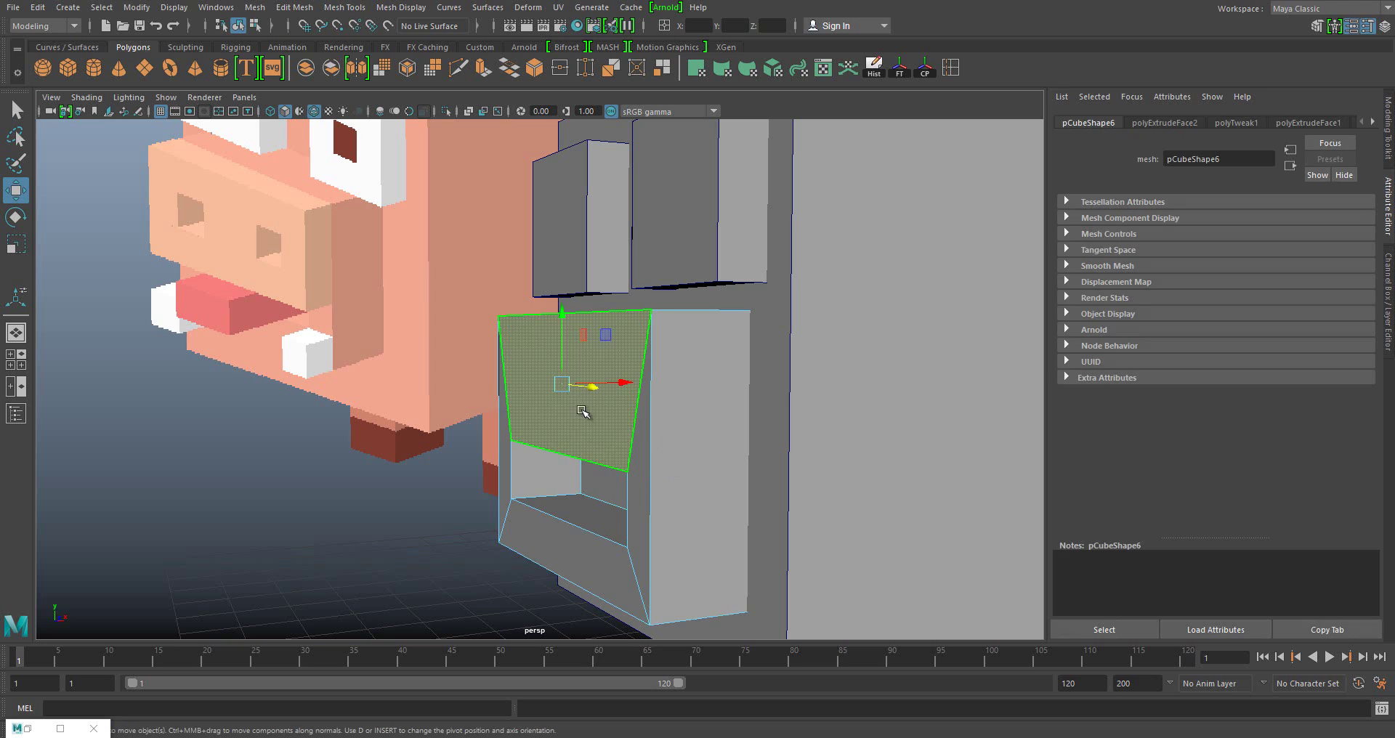
pyautogui.click(398, 557)
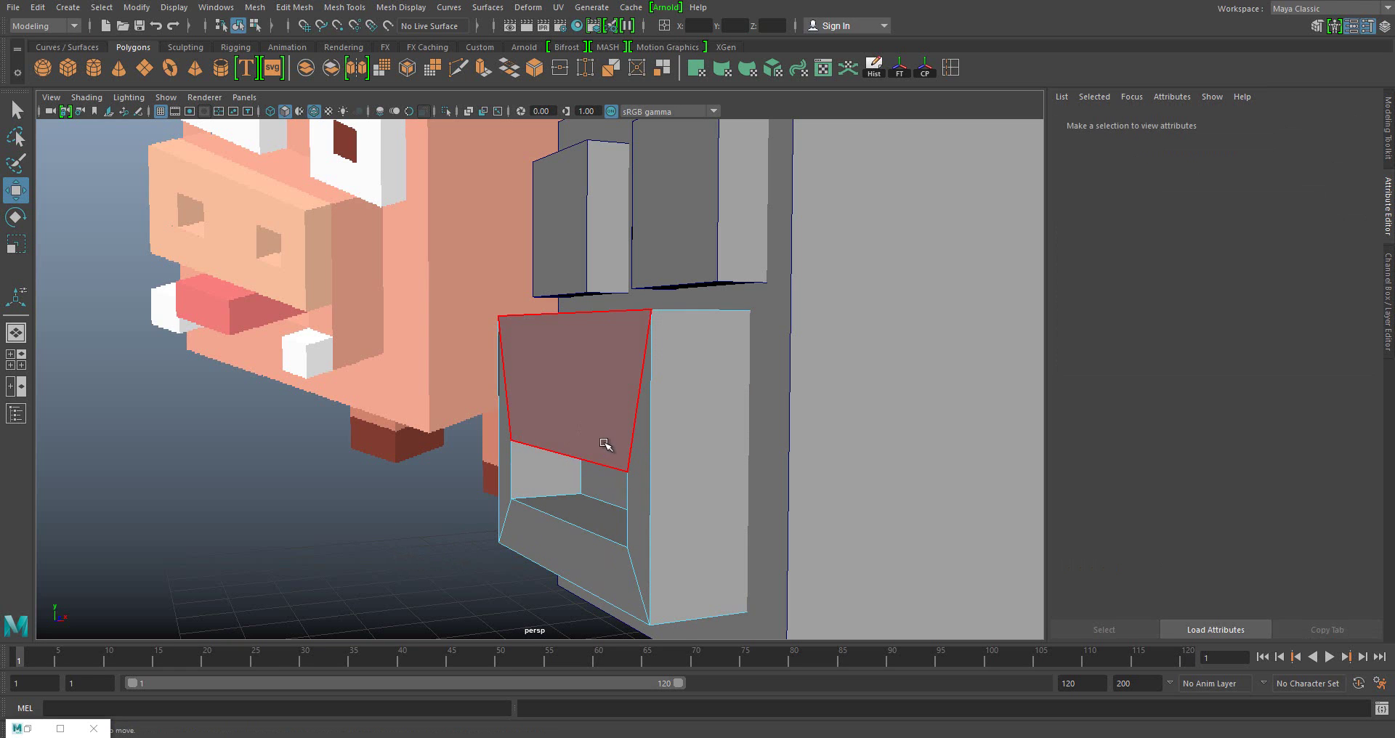
pyautogui.click(616, 462)
pyautogui.hotkey('ctrl', 'z')
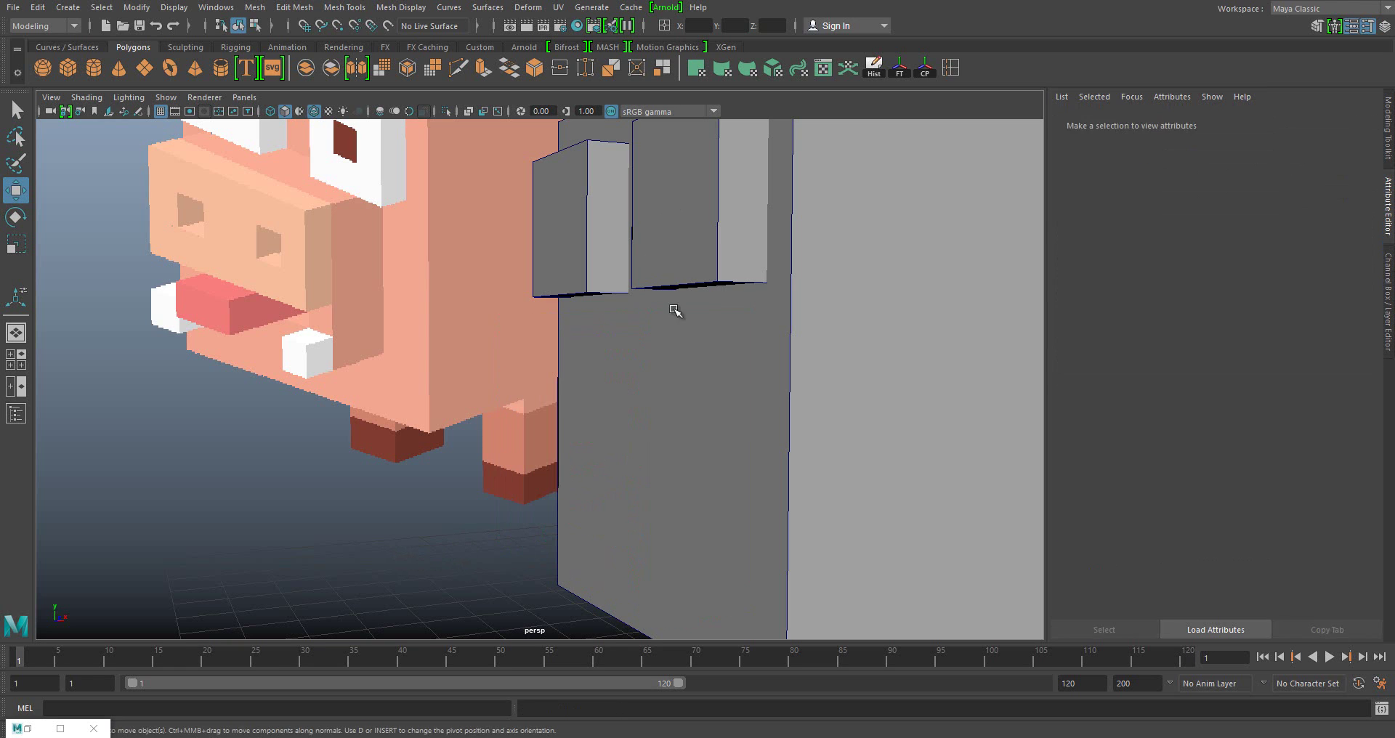
pyautogui.click(698, 322)
pyautogui.hotkey('ctrl', 'z')
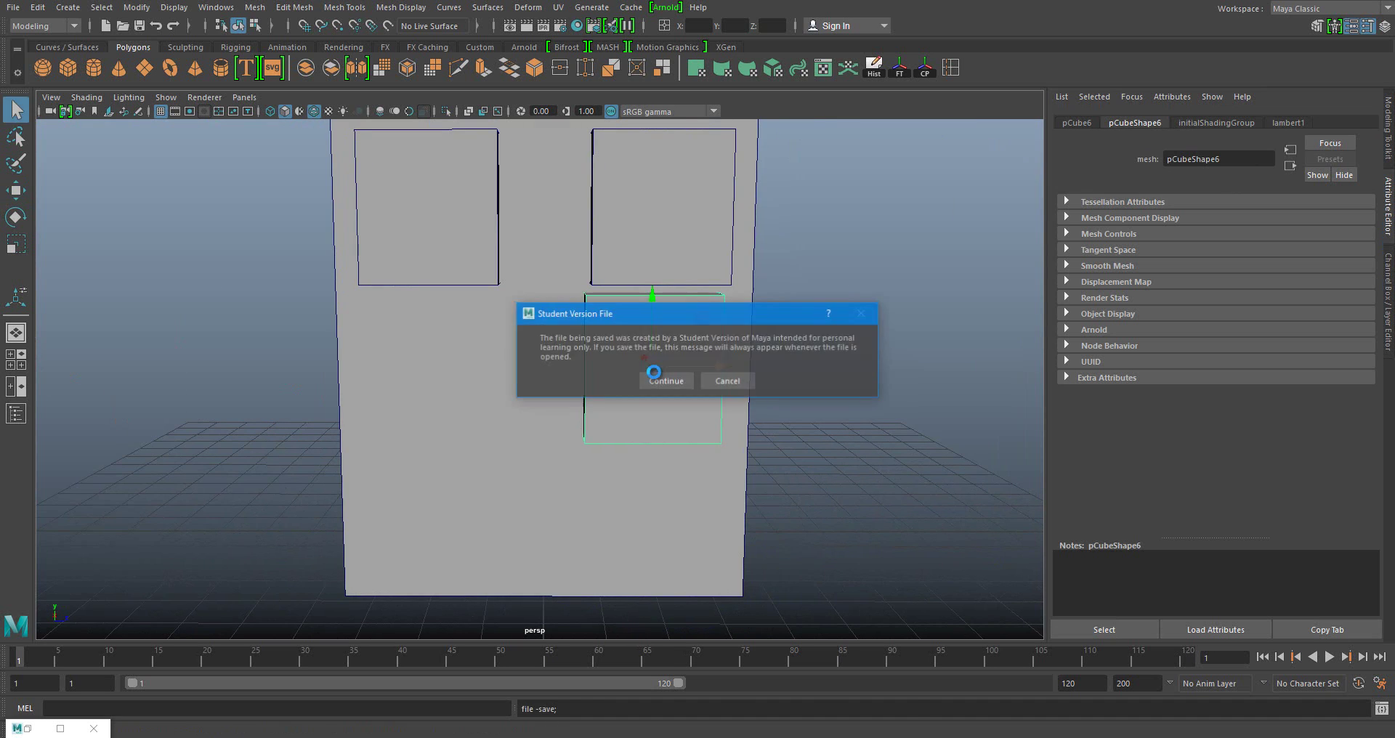
pyautogui.click(654, 376)
# - Move the new front face's left edge outward to widen the protruding block
pyautogui.click(571, 361)
pyautogui.moveTo(462, 343); pyautogui.dragTo(482, 364, button='middle')
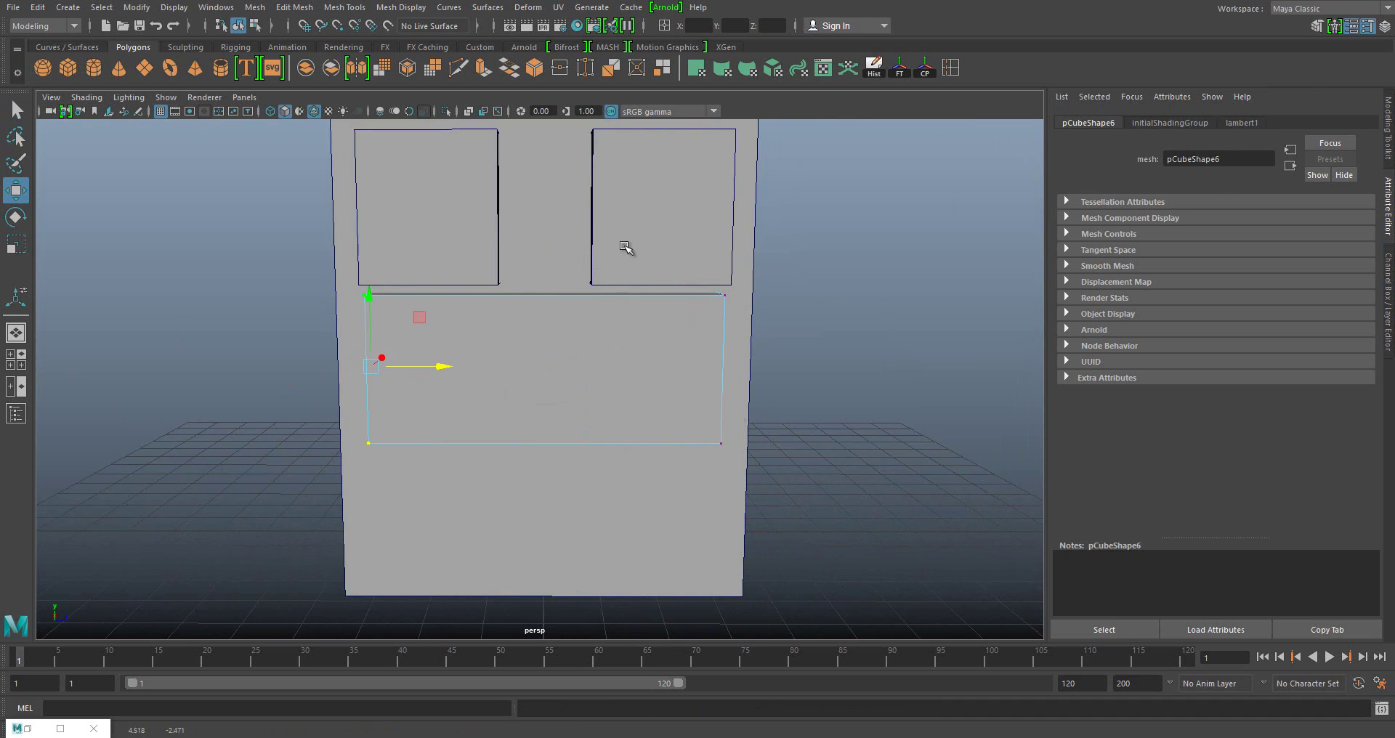
pyautogui.moveTo(736, 384)
pyautogui.keyDown('alt'); pyautogui.mouseDown()
pyautogui.moveTo(617, 570)
pyautogui.moveTo(557, 512)
pyautogui.mouseUp(); pyautogui.keyUp('alt')
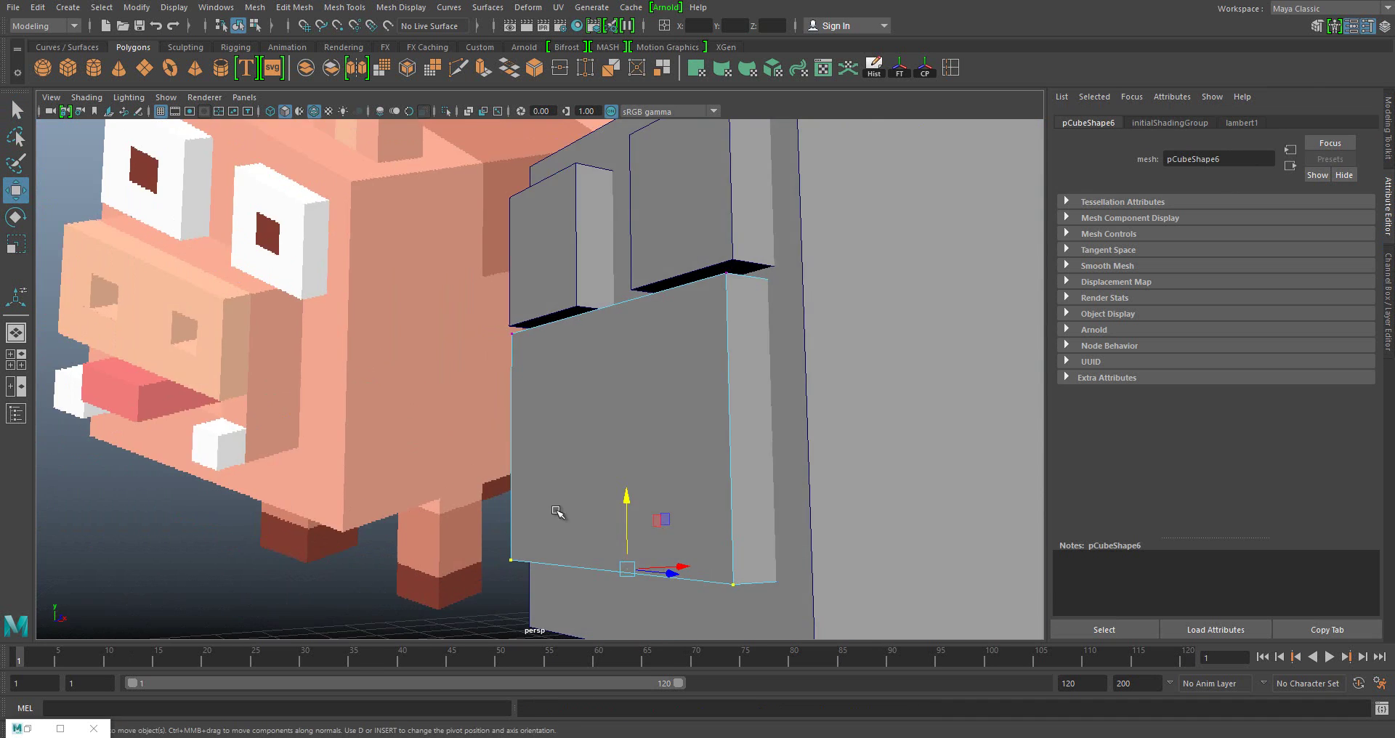
pyautogui.keyDown('alt'); pyautogui.moveTo(772, 441); pyautogui.dragTo(533, 251); pyautogui.keyUp('alt')
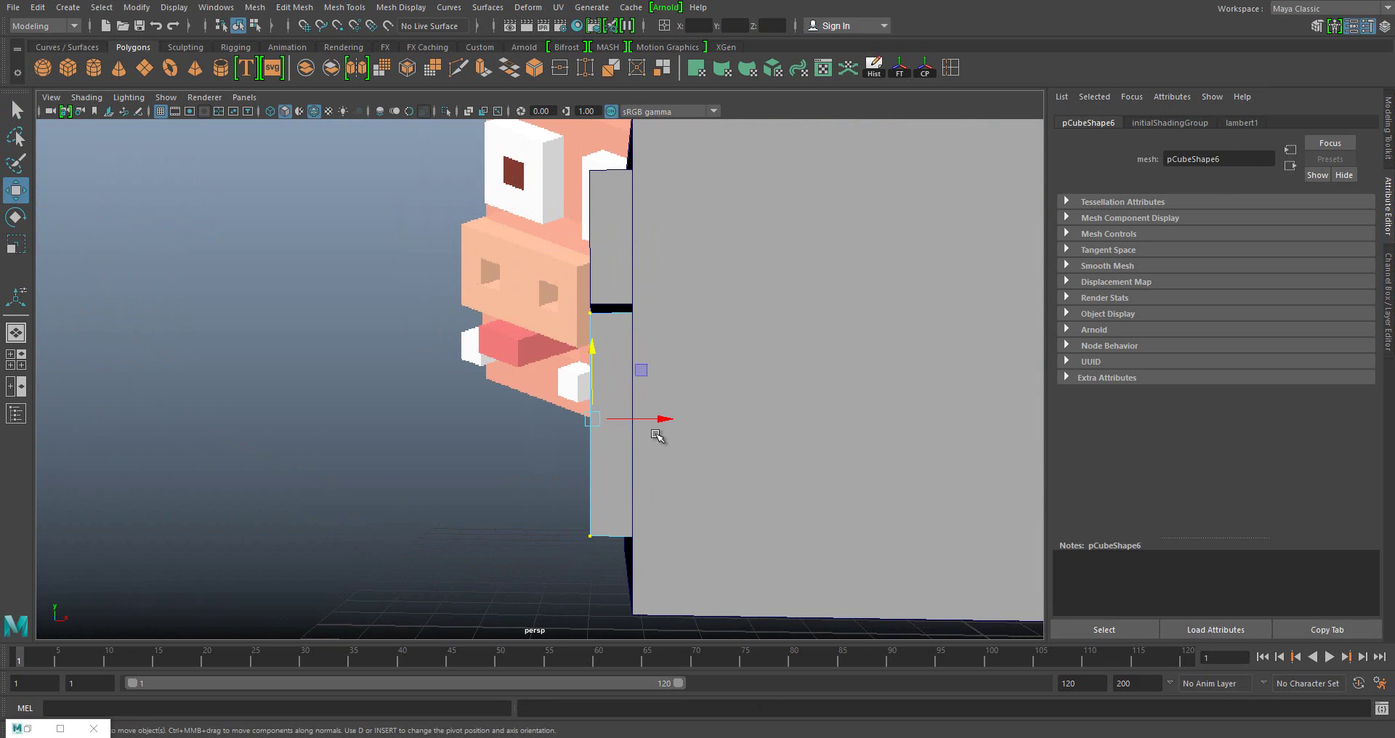
pyautogui.moveTo(658, 434); pyautogui.dragTo(624, 417, button='middle')
# - Split the protruding front block with low horizontal and vertical edge loops, then show the Insert Edge Loop settings
pyautogui.keyDown('alt'); pyautogui.moveTo(662, 380); pyautogui.dragTo(567, 423); pyautogui.keyUp('alt')
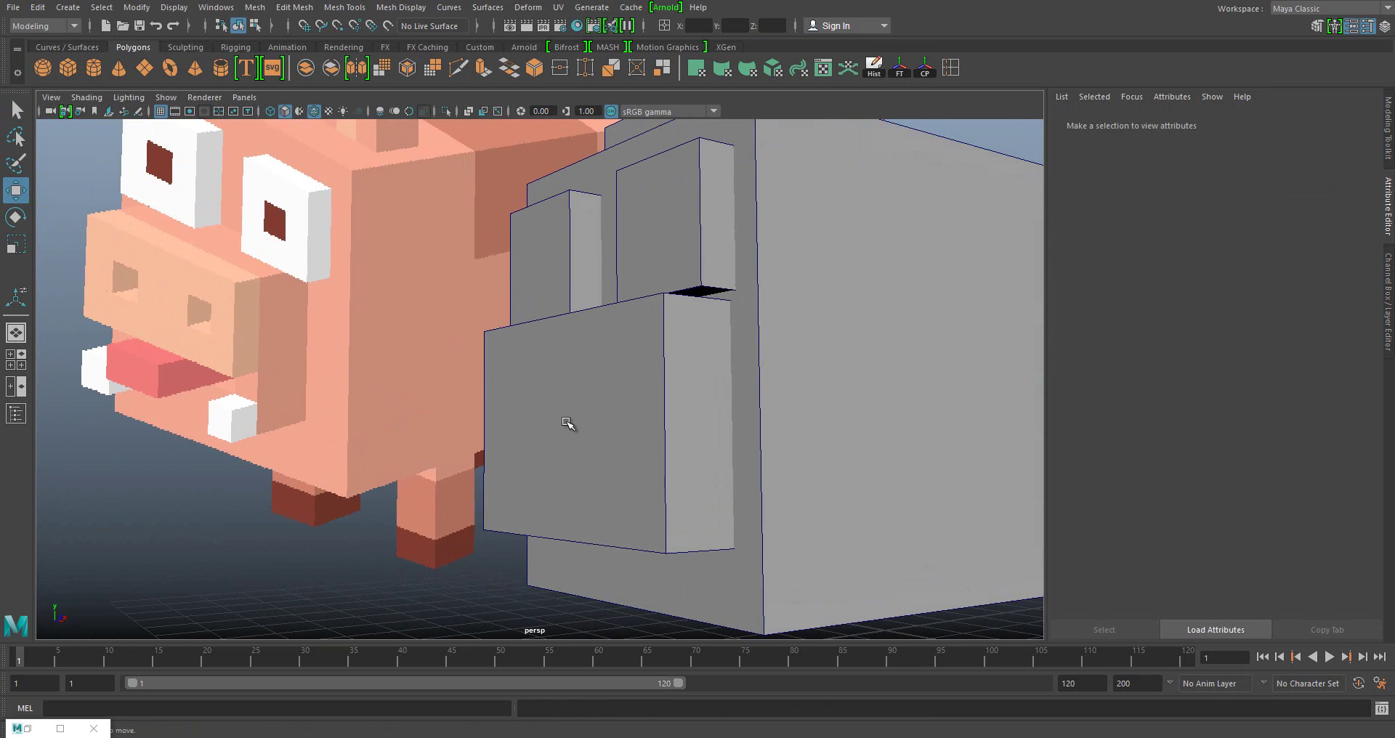
pyautogui.click(664, 445)
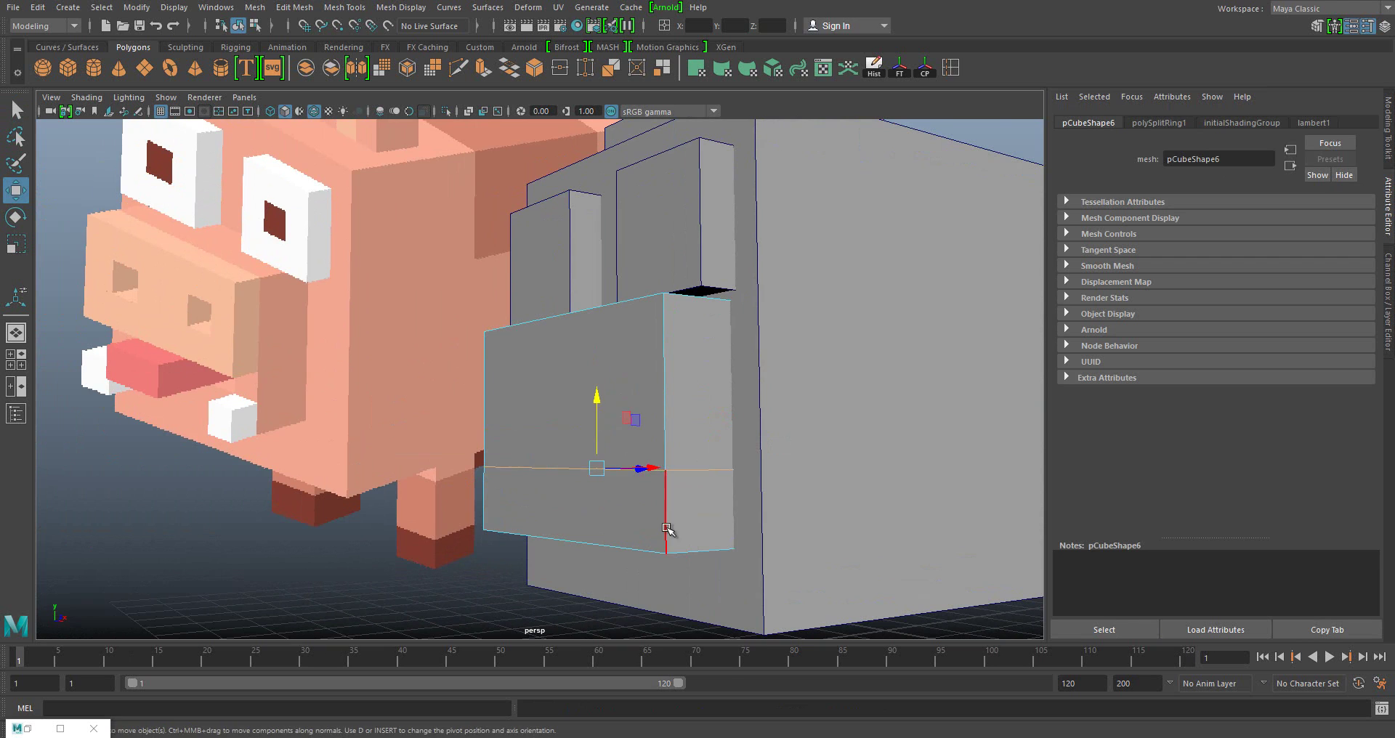
pyautogui.moveTo(668, 529); pyautogui.dragTo(654, 524)
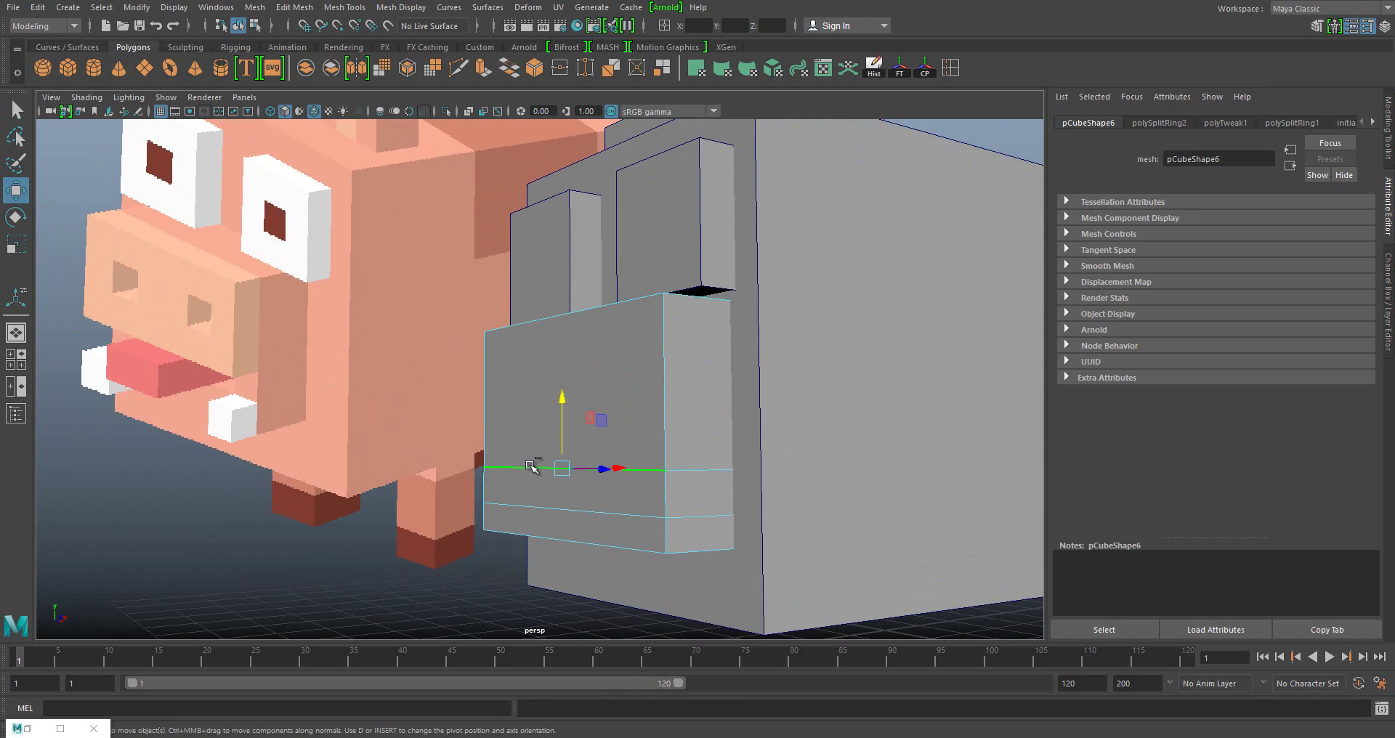
pyautogui.click(562, 469)
pyautogui.keyDown('alt'); pyautogui.moveTo(589, 476); pyautogui.dragTo(555, 452); pyautogui.keyUp('alt')
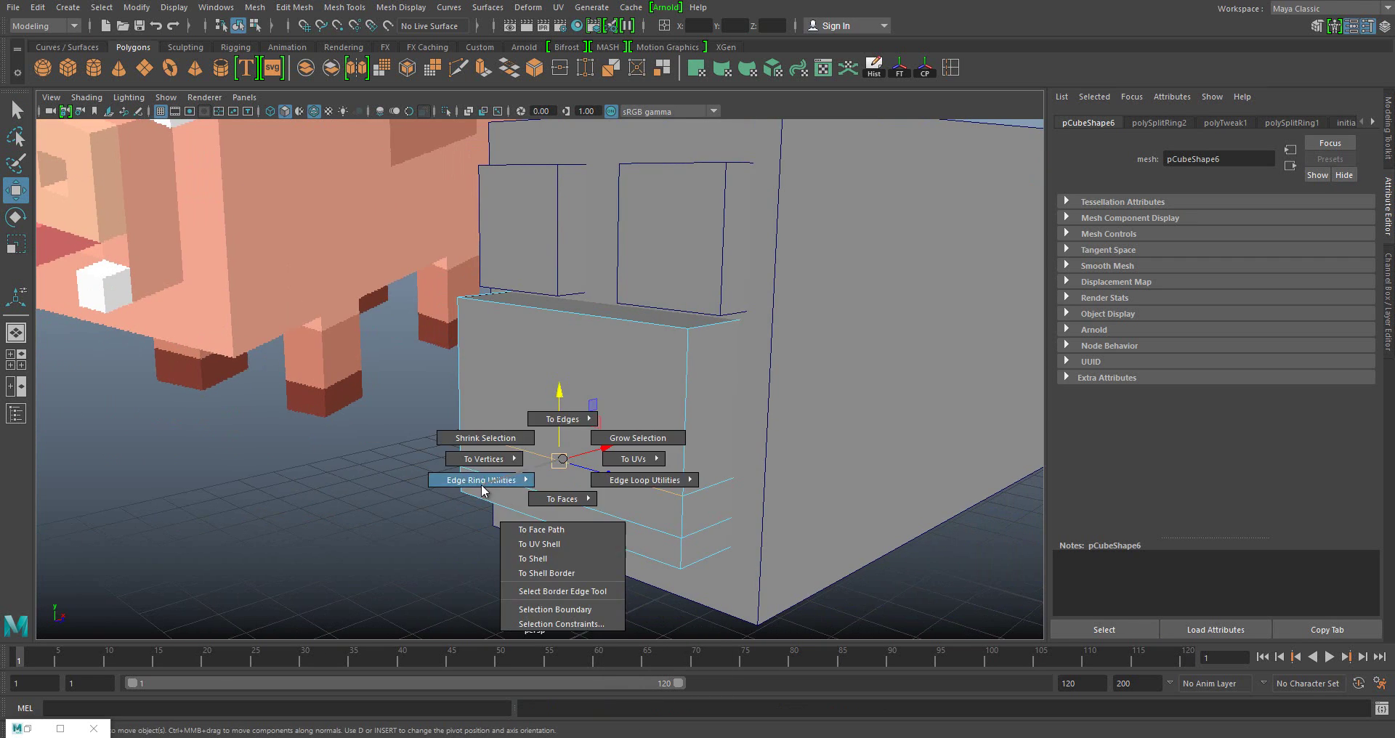
pyautogui.moveTo(554, 452); pyautogui.dragTo(461, 483, button='right')
pyautogui.click(562, 515)
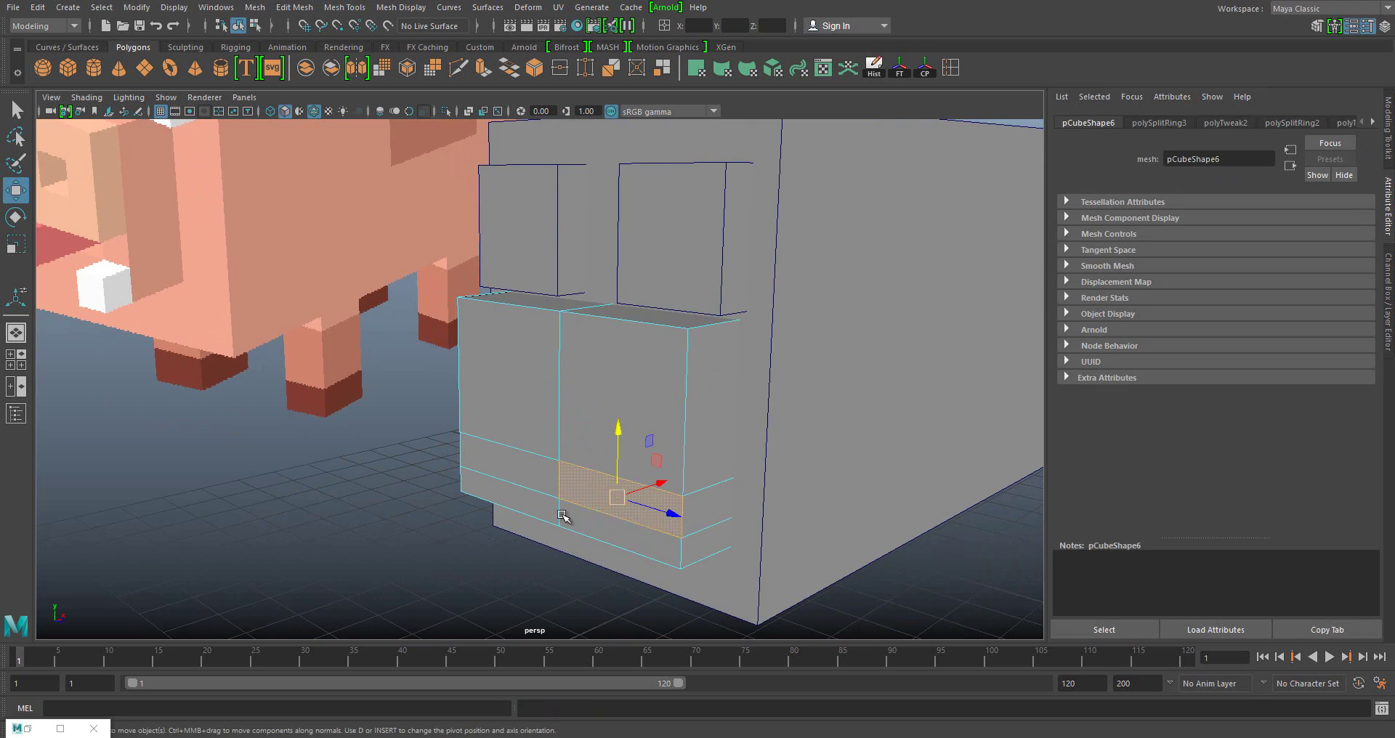
pyautogui.hotkey('ctrl', 'z')
pyautogui.hotkey('ctrl', 'z')
pyautogui.click(950, 69)
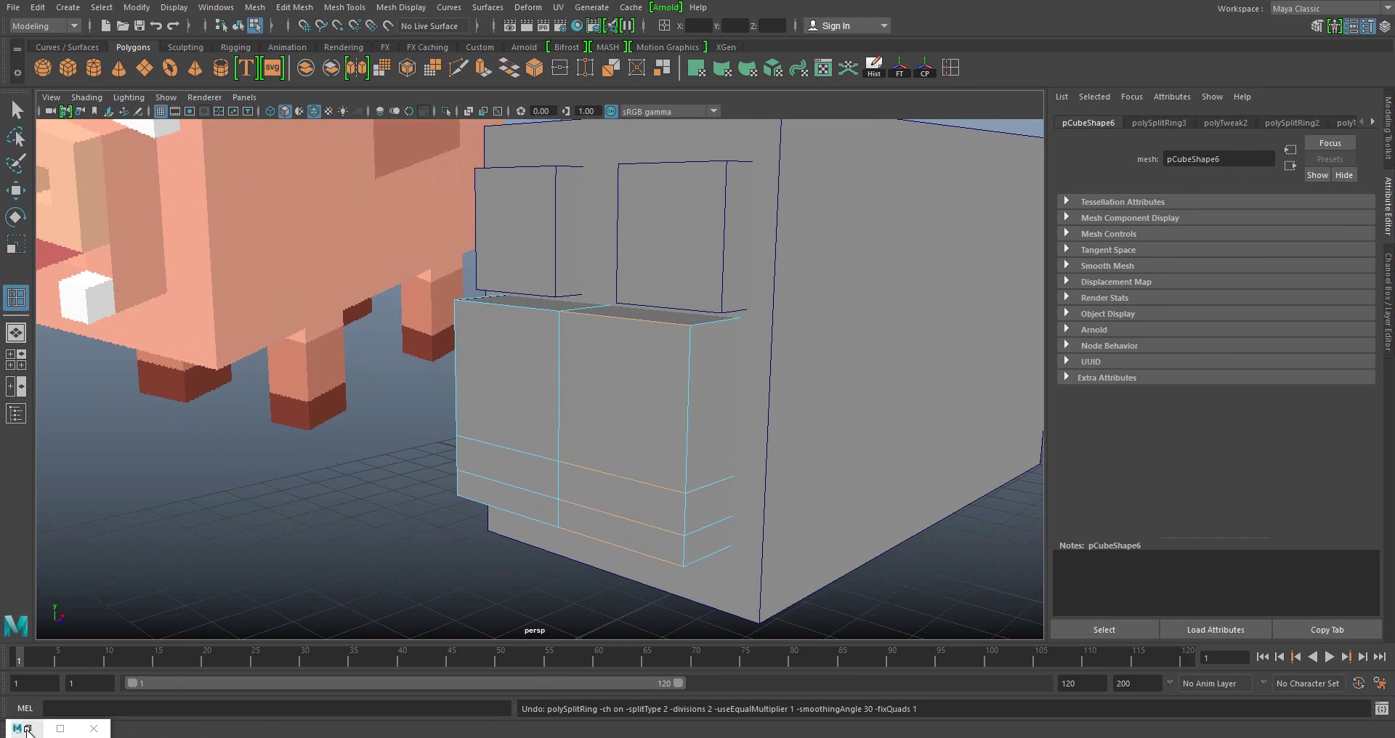
pyautogui.click(27, 730)
# - Insert additional edge loops across the lower front block
pyautogui.click(622, 348)
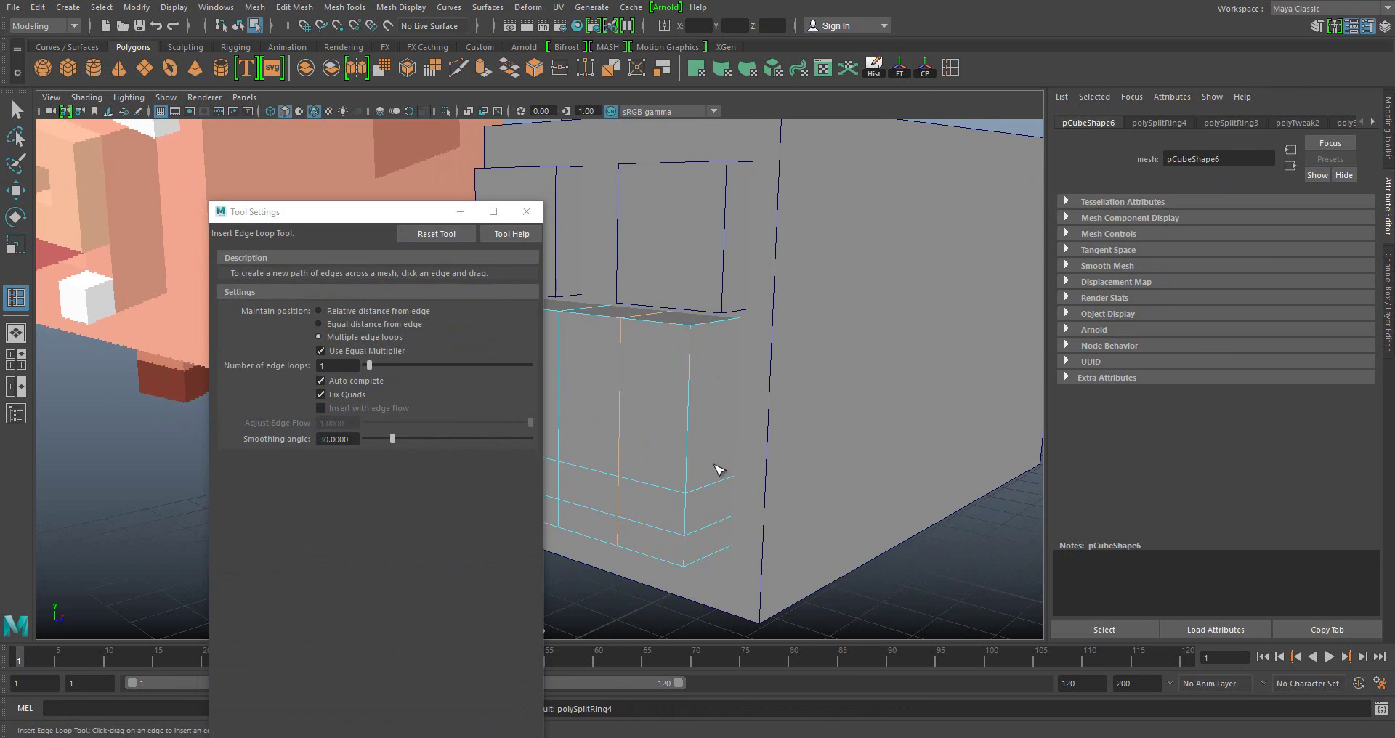
pyautogui.press('w')
pyautogui.keyDown('alt'); pyautogui.moveTo(620, 501); pyautogui.dragTo(452, 407); pyautogui.keyUp('alt')
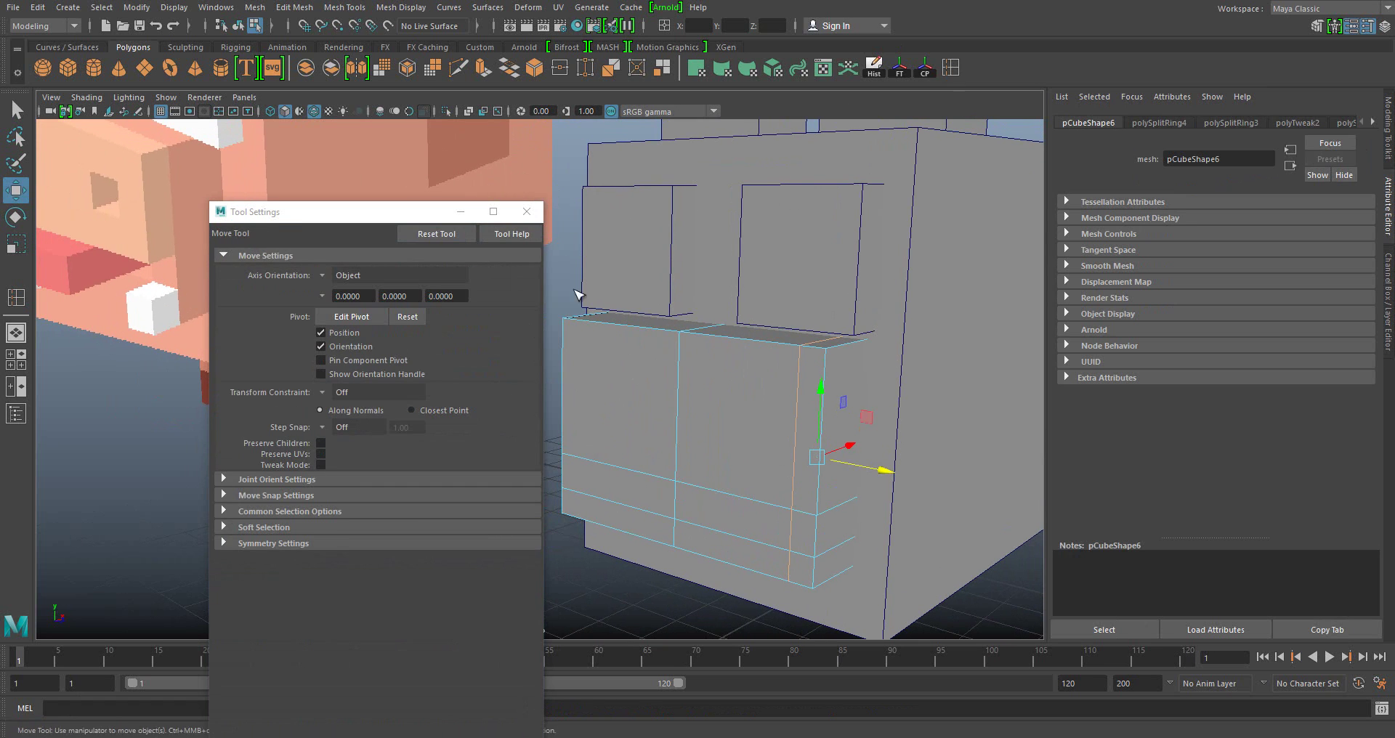
pyautogui.press('y')
pyautogui.click(654, 476)
pyautogui.press('w')
pyautogui.moveTo(676, 422)
pyautogui.keyDown('alt'); pyautogui.mouseDown()
pyautogui.moveTo(708, 436)
pyautogui.moveTo(730, 413)
pyautogui.mouseUp(); pyautogui.keyUp('alt')
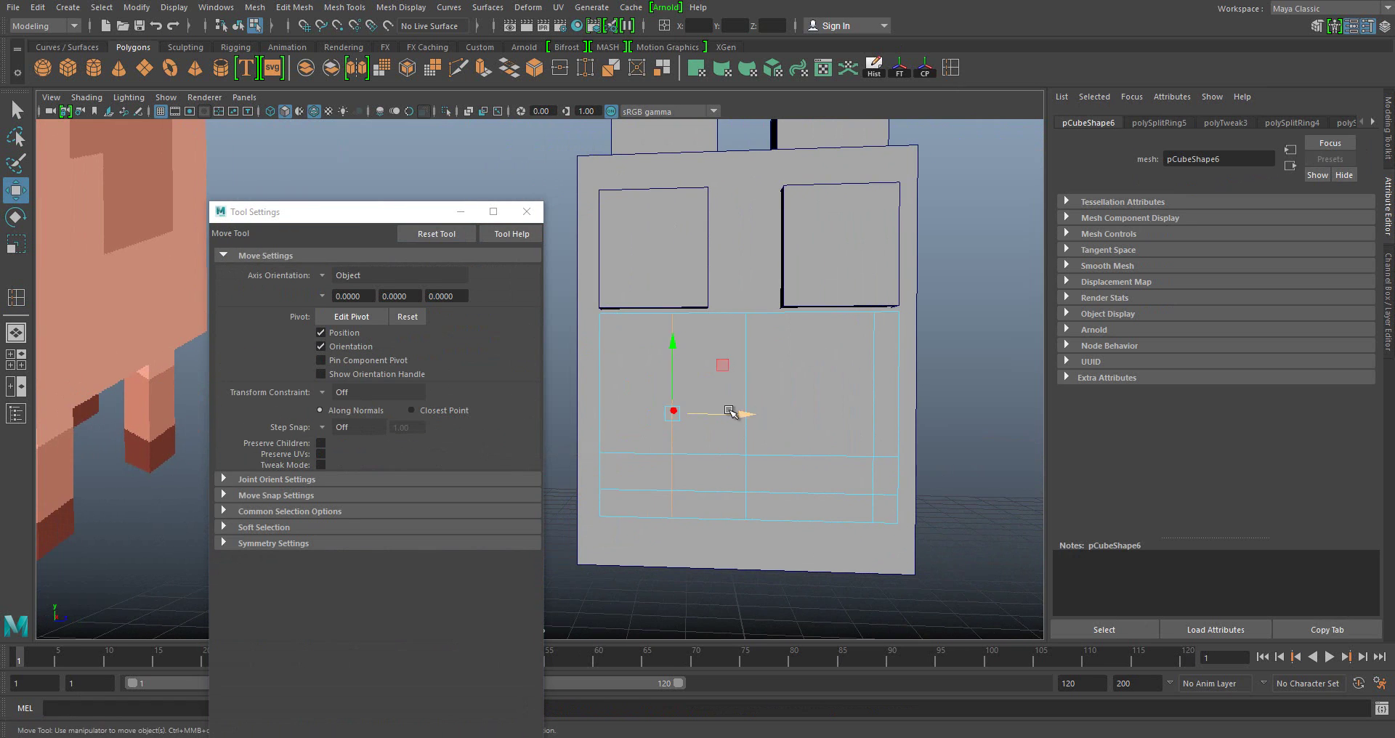
pyautogui.moveTo(704, 471)
pyautogui.keyDown('alt'); pyautogui.mouseDown()
pyautogui.moveTo(726, 517)
pyautogui.moveTo(710, 489)
pyautogui.mouseUp(); pyautogui.keyUp('alt')
# - Extrude the bottom strip of faces inward to recess it, then save
pyautogui.click(778, 514)
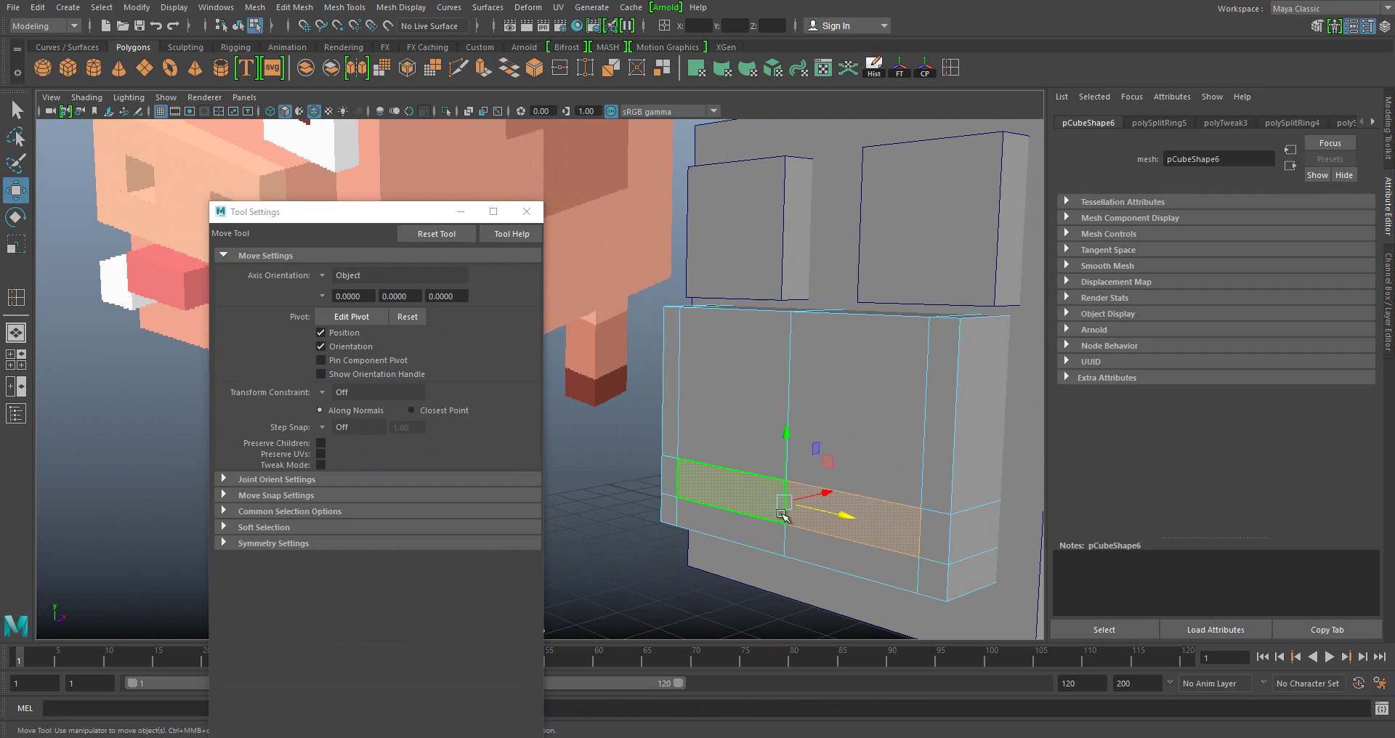
pyautogui.hotkey('ctrl', 'e')
pyautogui.moveTo(807, 497); pyautogui.dragTo(850, 489)
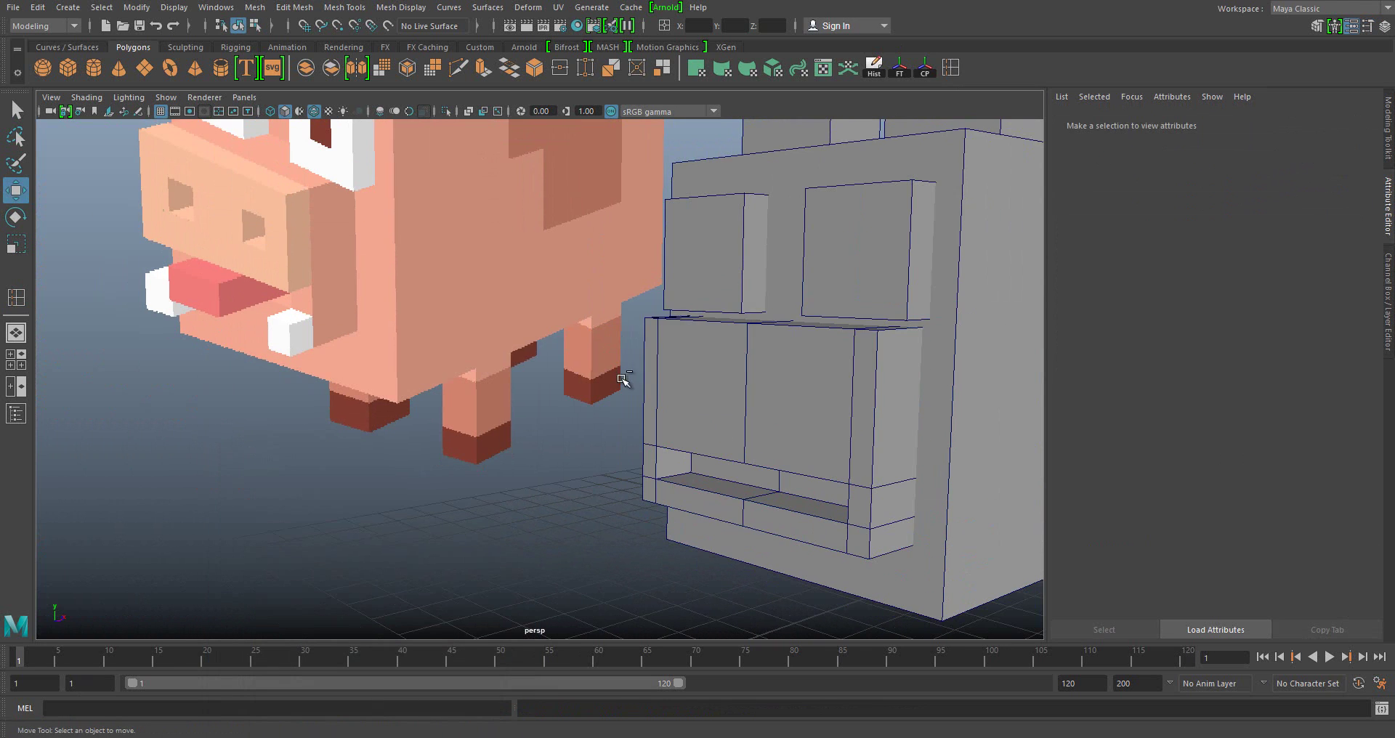
pyautogui.hotkey('ctrl', 's')
# - Extrude the block's front faces outward into a raised panel and save the student file
pyautogui.click(749, 441)
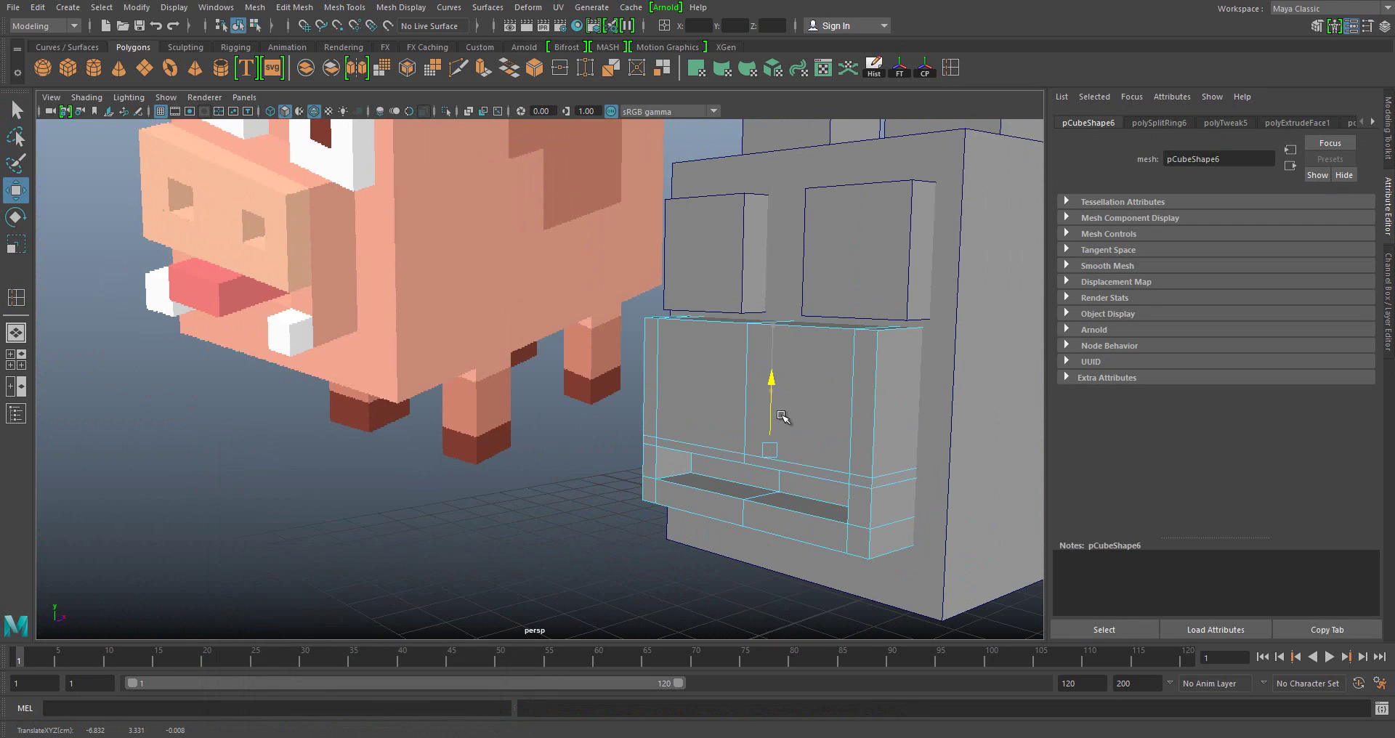
pyautogui.press('F11')
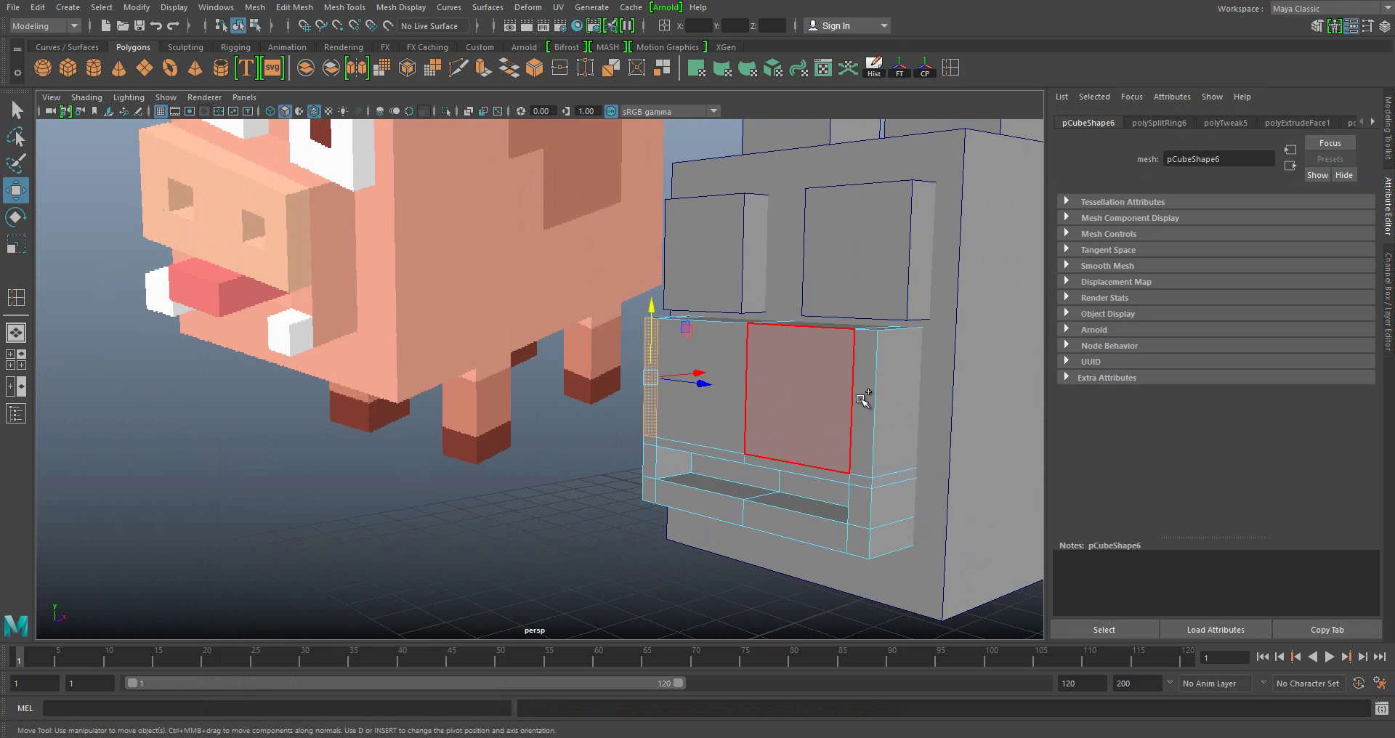
pyautogui.click(794, 421)
pyautogui.keyDown('alt'); pyautogui.moveTo(795, 420); pyautogui.dragTo(735, 414); pyautogui.keyUp('alt')
pyautogui.hotkey('ctrl', 'e')
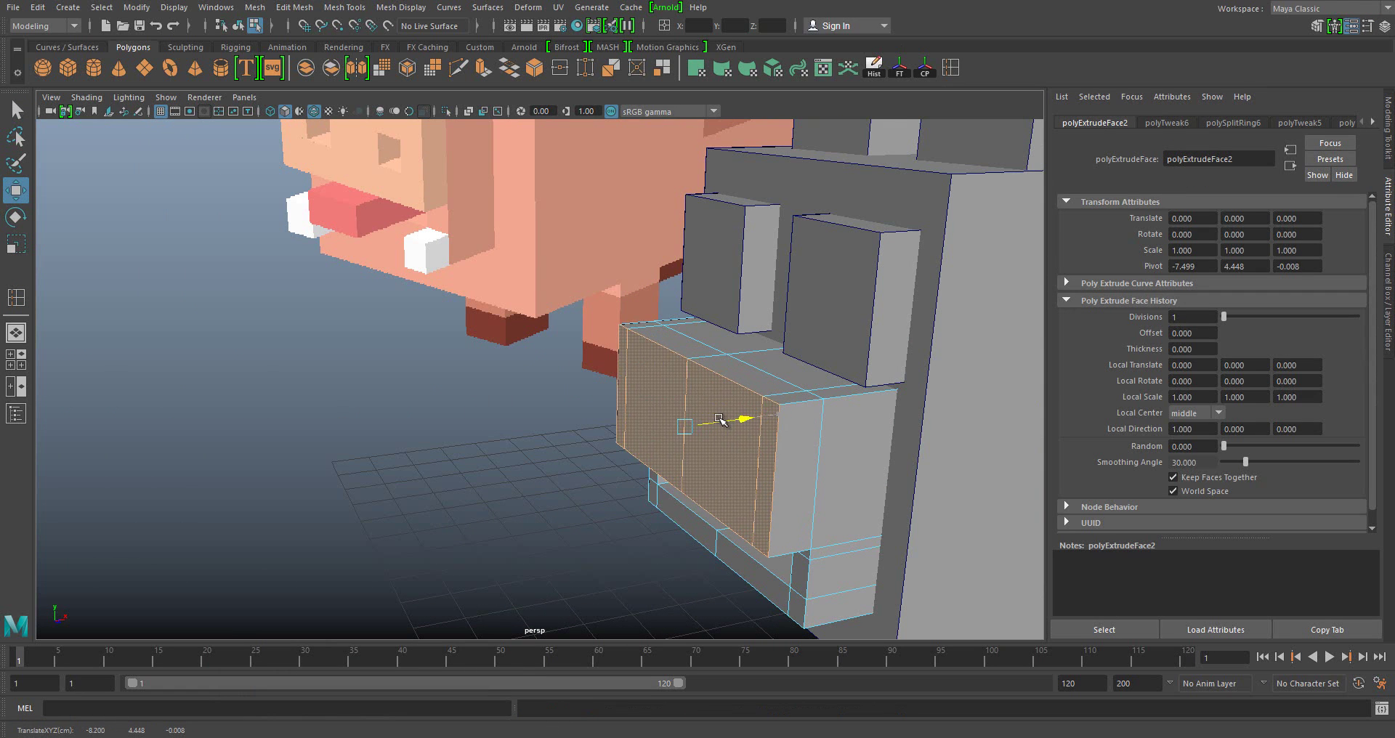
pyautogui.hotkey('ctrl', 's')
pyautogui.click(676, 379)
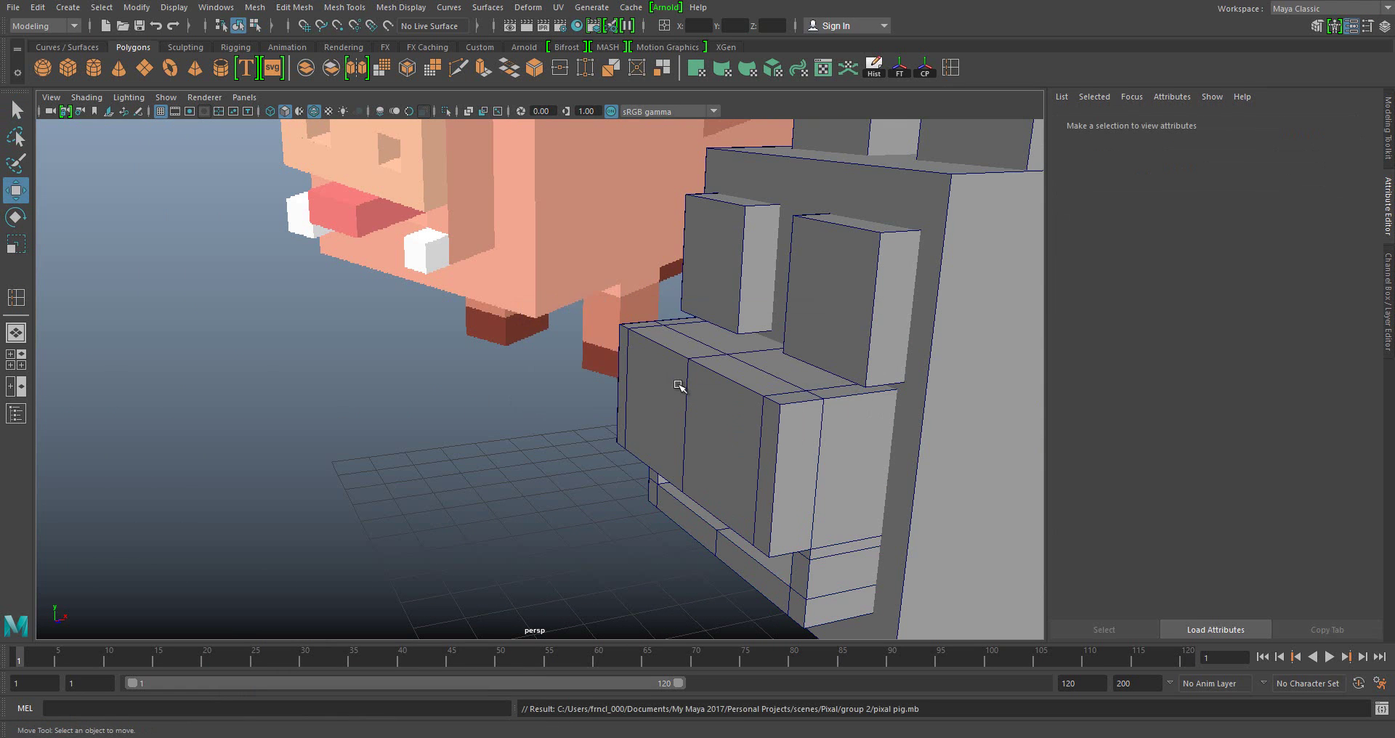
# - Extrude a panel face, scale it smaller, and extrude it again inward as a square inset
pyautogui.moveTo(744, 338)
pyautogui.keyDown('alt'); pyautogui.mouseDown()
pyautogui.moveTo(654, 436)
pyautogui.moveTo(726, 386)
pyautogui.mouseUp(); pyautogui.keyUp('alt')
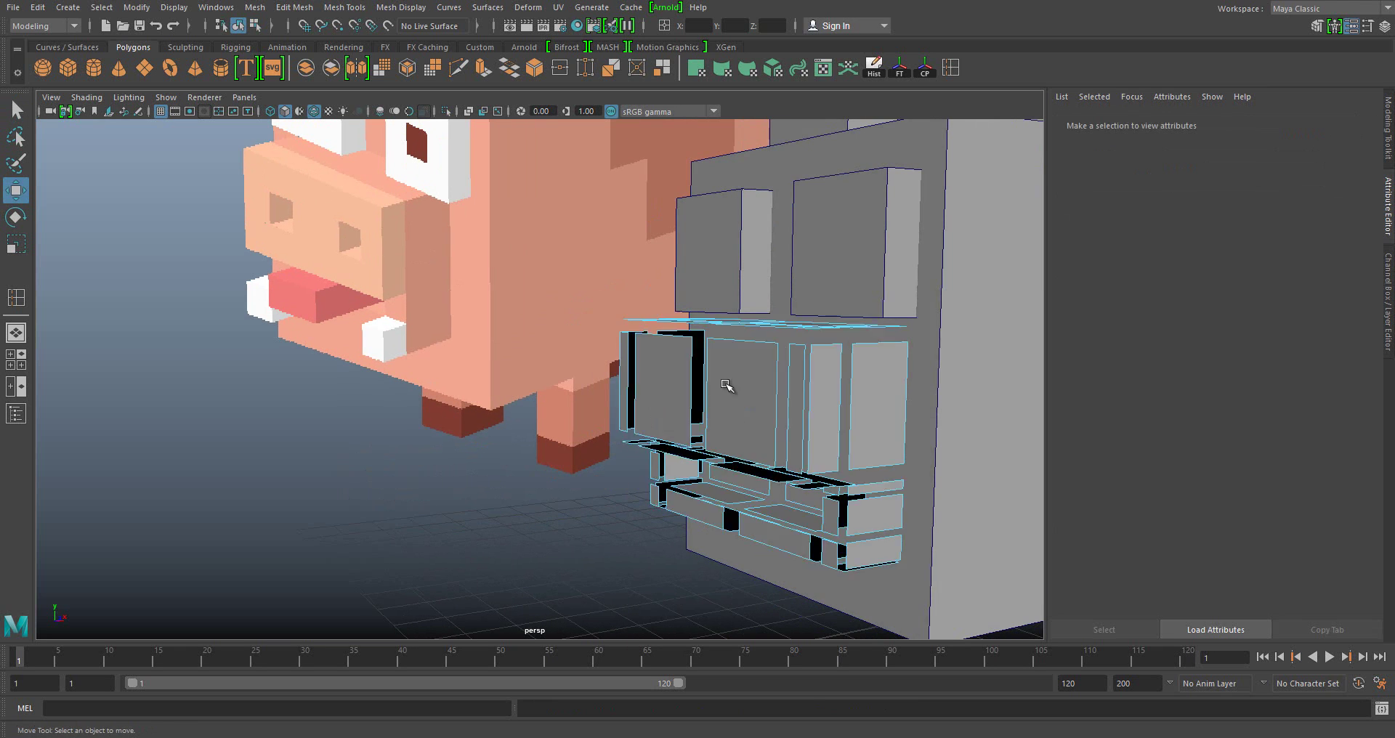
pyautogui.click(727, 392)
pyautogui.hotkey('ctrl', 'e')
pyautogui.press('r')
pyautogui.moveTo(741, 336)
pyautogui.mouseDown()
pyautogui.moveTo(748, 407)
pyautogui.moveTo(814, 385)
pyautogui.moveTo(843, 392)
pyautogui.mouseUp()
pyautogui.hotkey('ctrl', 'e')
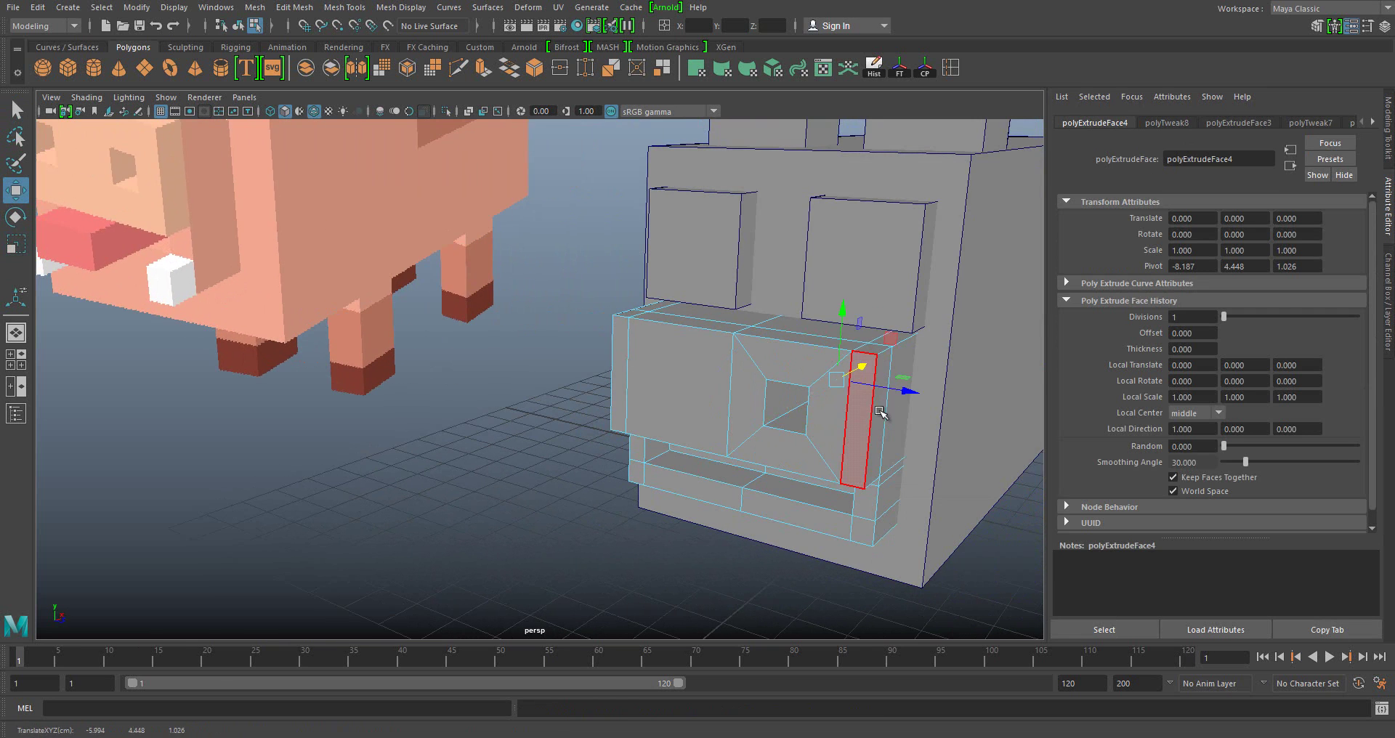
pyautogui.click(664, 380)
# - Create a new cube and scale it lengthwise into a thin slab for the recess
pyautogui.moveTo(663, 380)
pyautogui.keyDown('alt'); pyautogui.mouseDown()
pyautogui.moveTo(699, 460)
pyautogui.moveTo(734, 364)
pyautogui.mouseUp(); pyautogui.keyUp('alt')
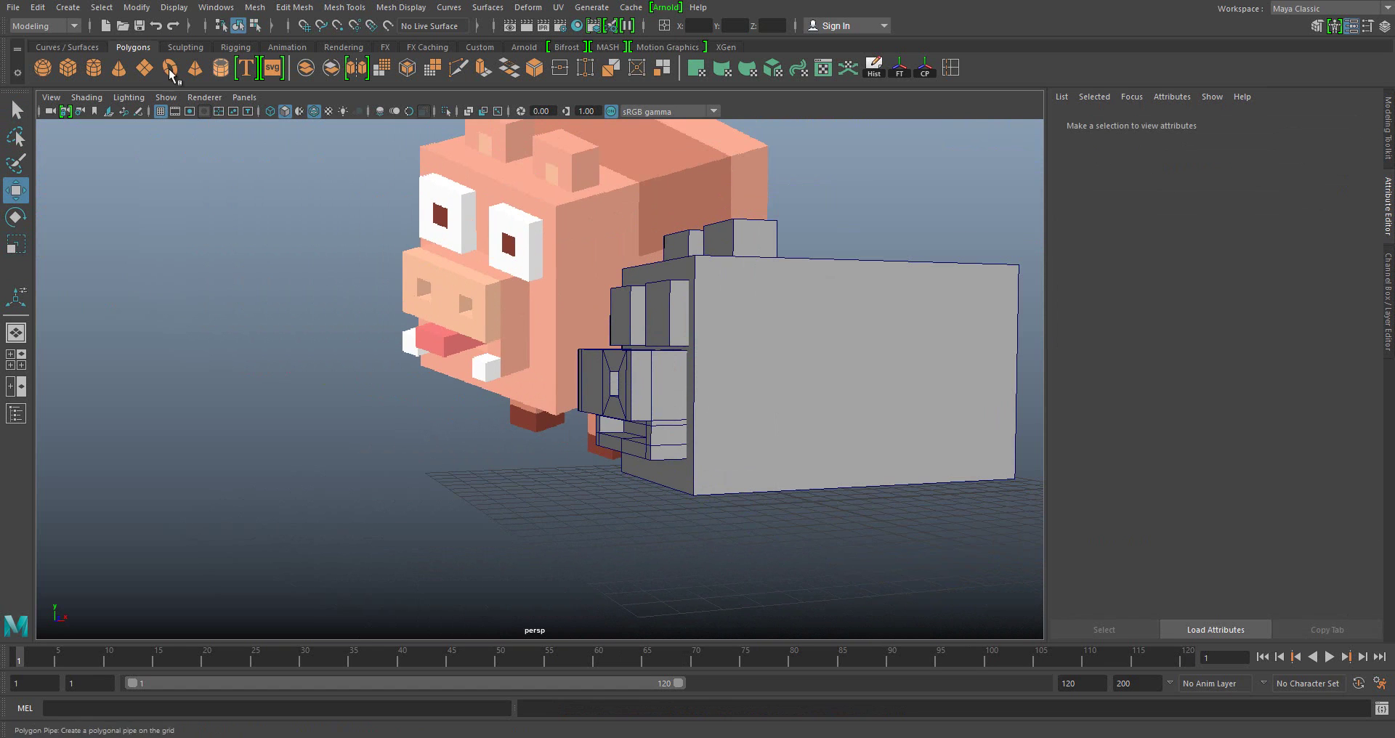
pyautogui.click(828, 503)
pyautogui.click(639, 453)
pyautogui.press('f')
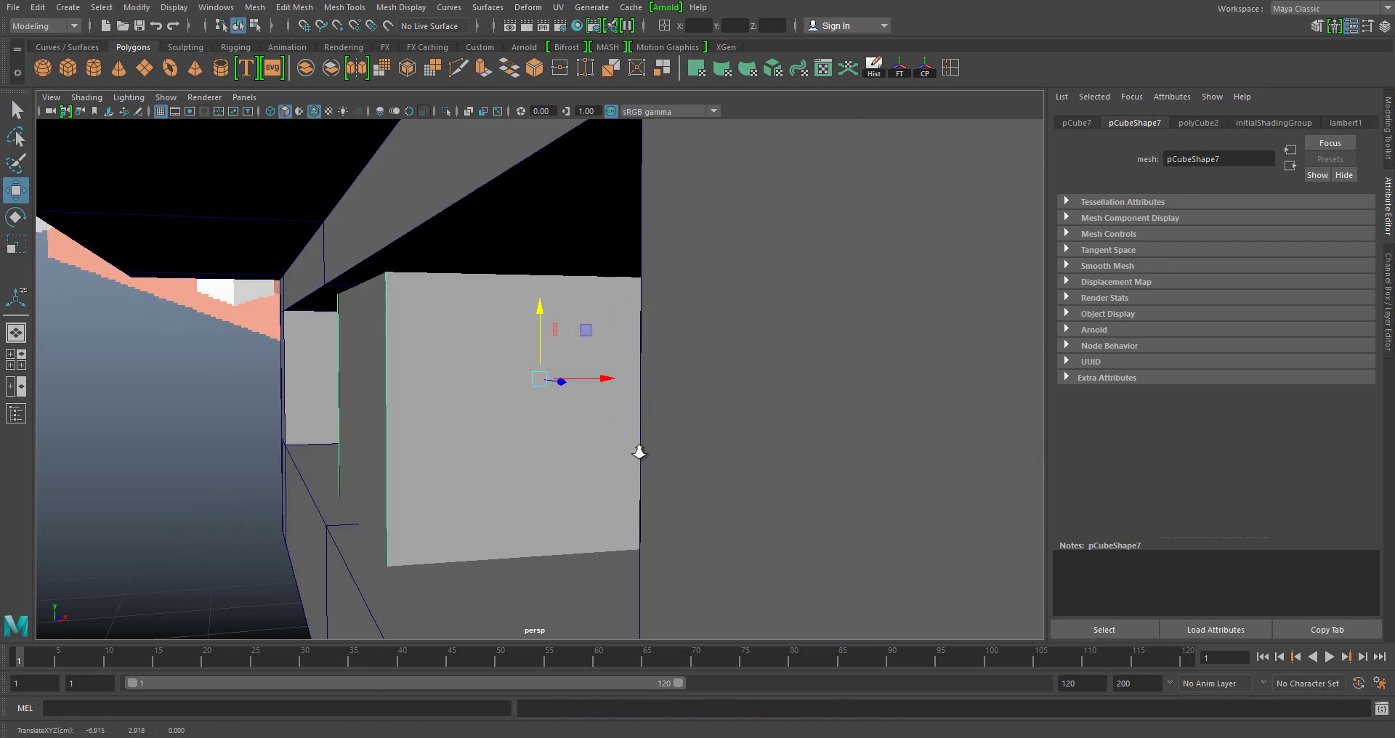
pyautogui.keyDown('alt'); pyautogui.moveTo(639, 452); pyautogui.dragTo(508, 415); pyautogui.keyUp('alt')
pyautogui.scroll(1, 540, 350)
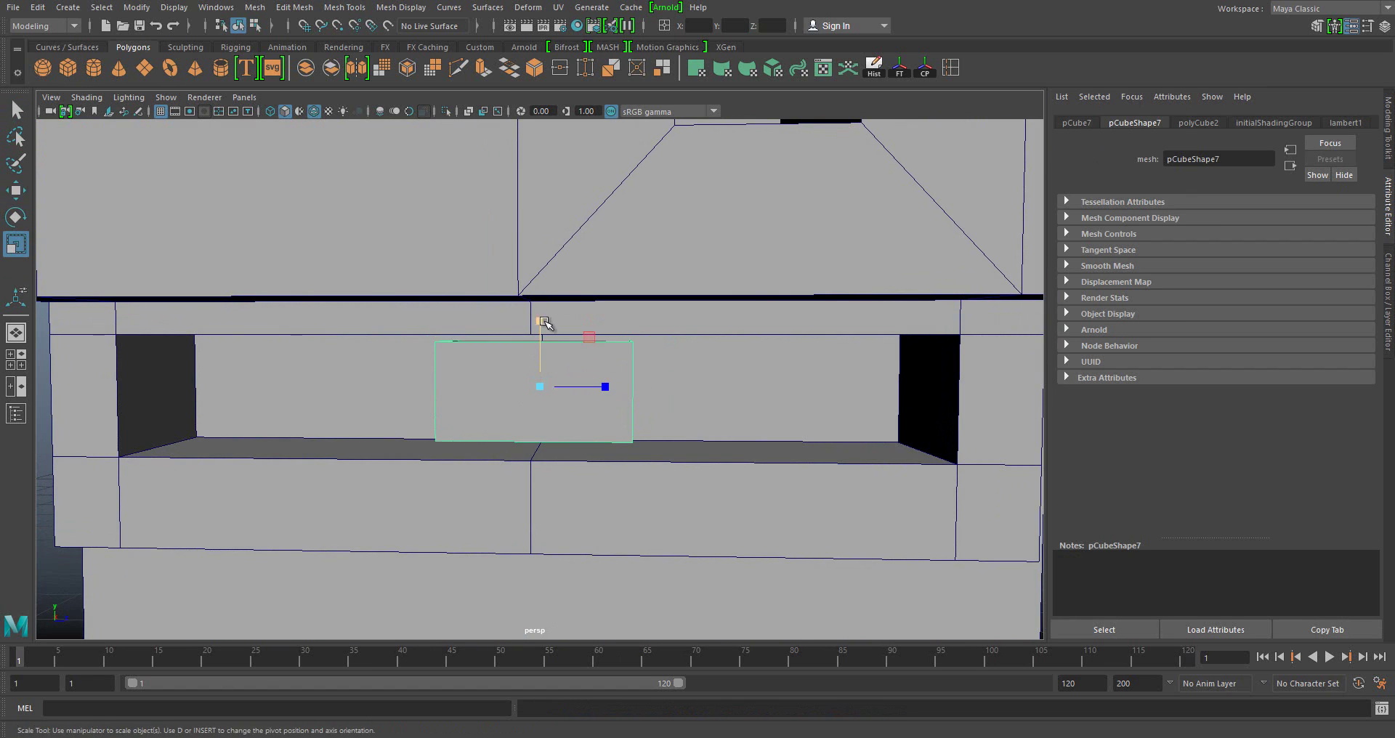
pyautogui.keyDown('alt'); pyautogui.moveTo(553, 321); pyautogui.dragTo(564, 346); pyautogui.keyUp('alt')
pyautogui.moveTo(594, 389)
pyautogui.mouseDown()
pyautogui.moveTo(778, 386)
pyautogui.moveTo(468, 321)
pyautogui.moveTo(536, 454)
pyautogui.moveTo(458, 336)
pyautogui.mouseUp()
pyautogui.press('w')
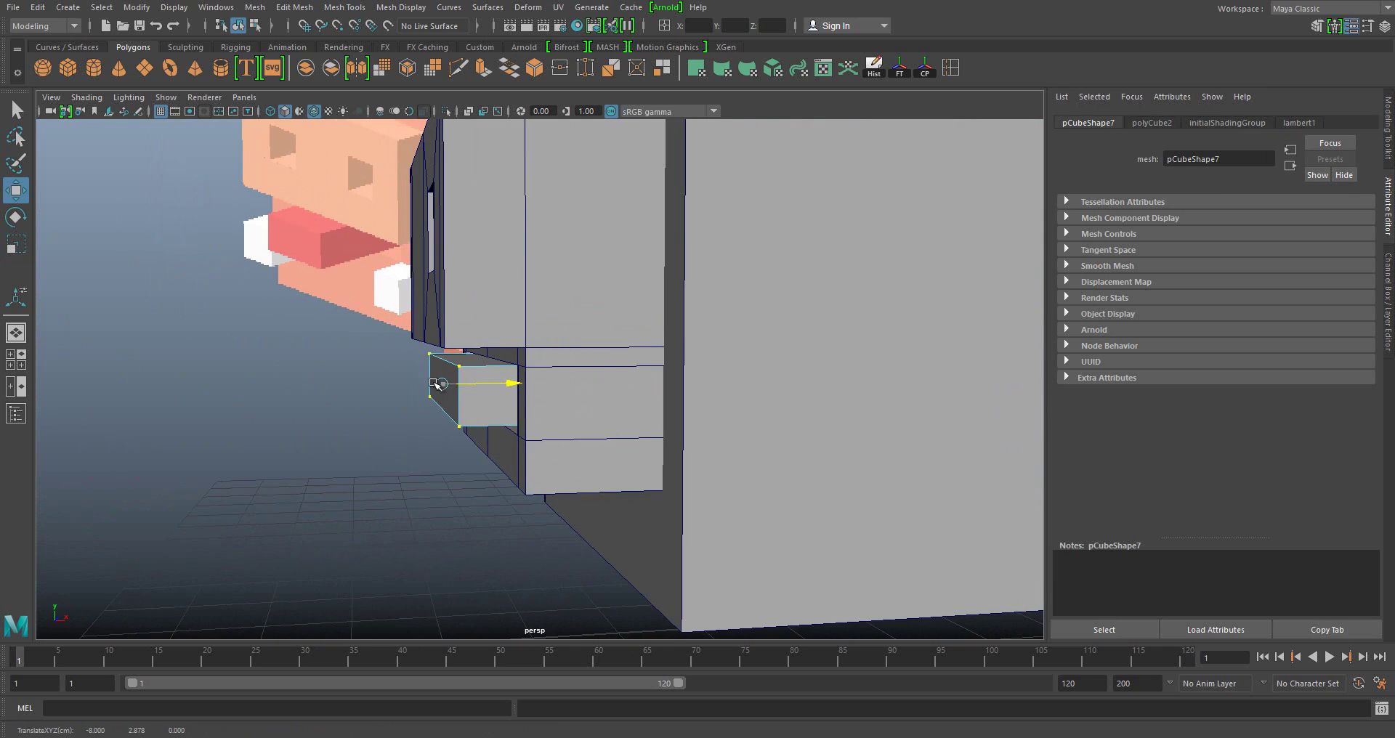
pyautogui.keyDown('alt'); pyautogui.moveTo(436, 384); pyautogui.dragTo(462, 379); pyautogui.keyUp('alt')
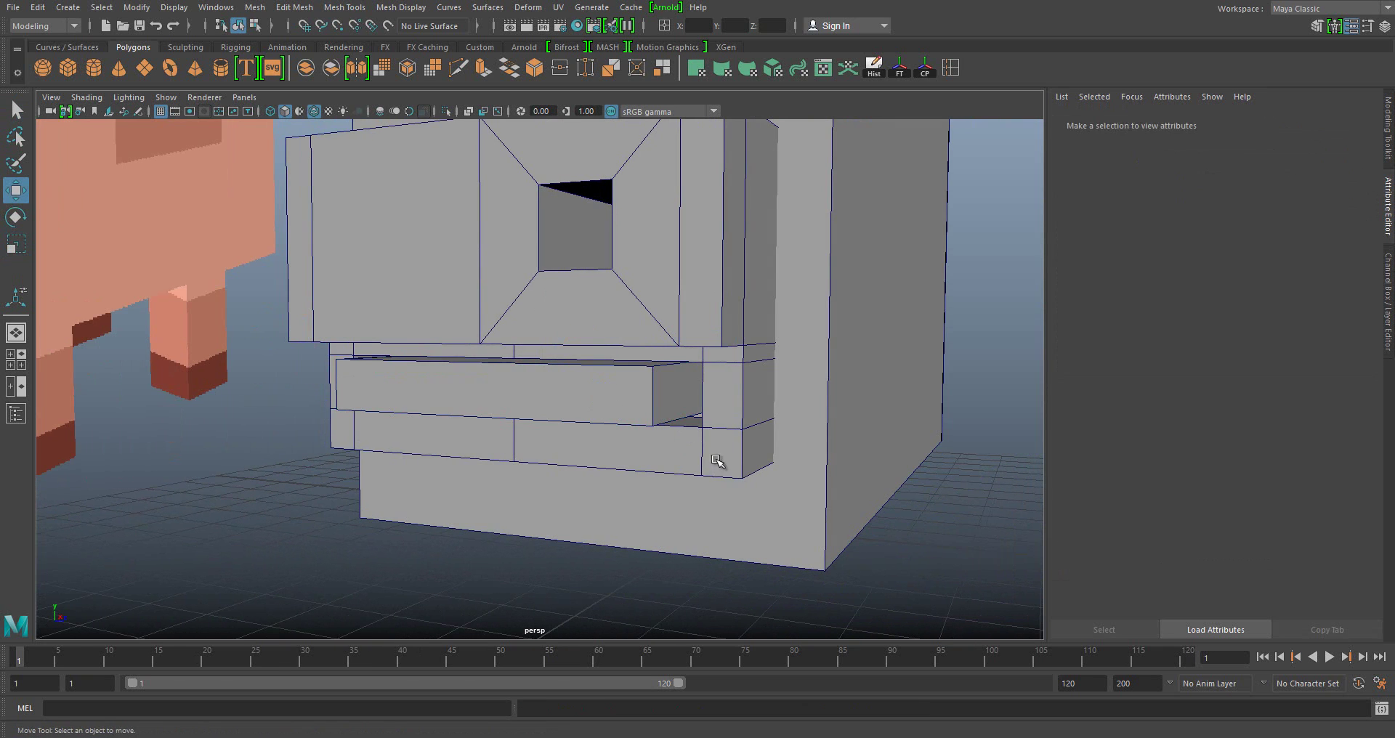
# - Extrude the face strip beneath the slab outward into a ledge, then select the slab
pyautogui.click(358, 428)
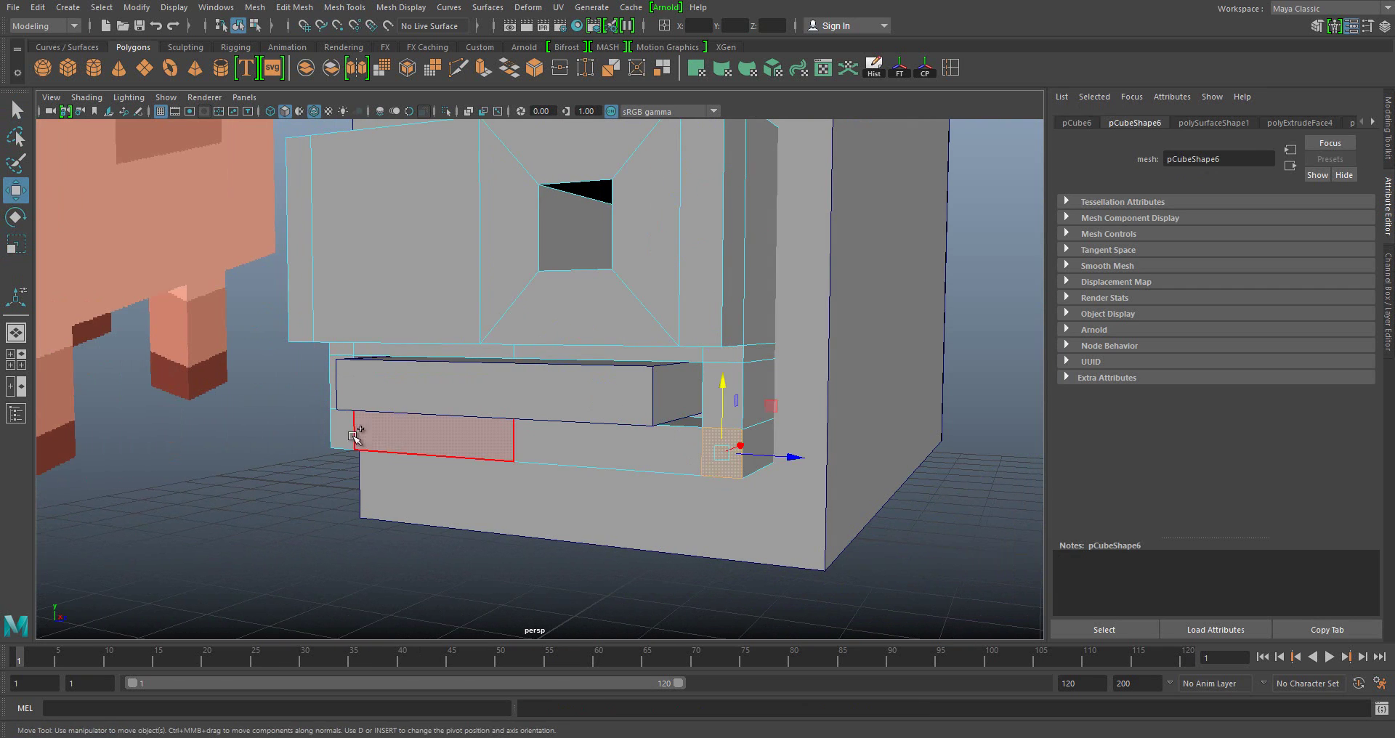
pyautogui.moveTo(359, 427)
pyautogui.keyDown('alt'); pyautogui.mouseDown()
pyautogui.moveTo(586, 483)
pyautogui.moveTo(462, 424)
pyautogui.moveTo(496, 456)
pyautogui.mouseUp(); pyautogui.keyUp('alt')
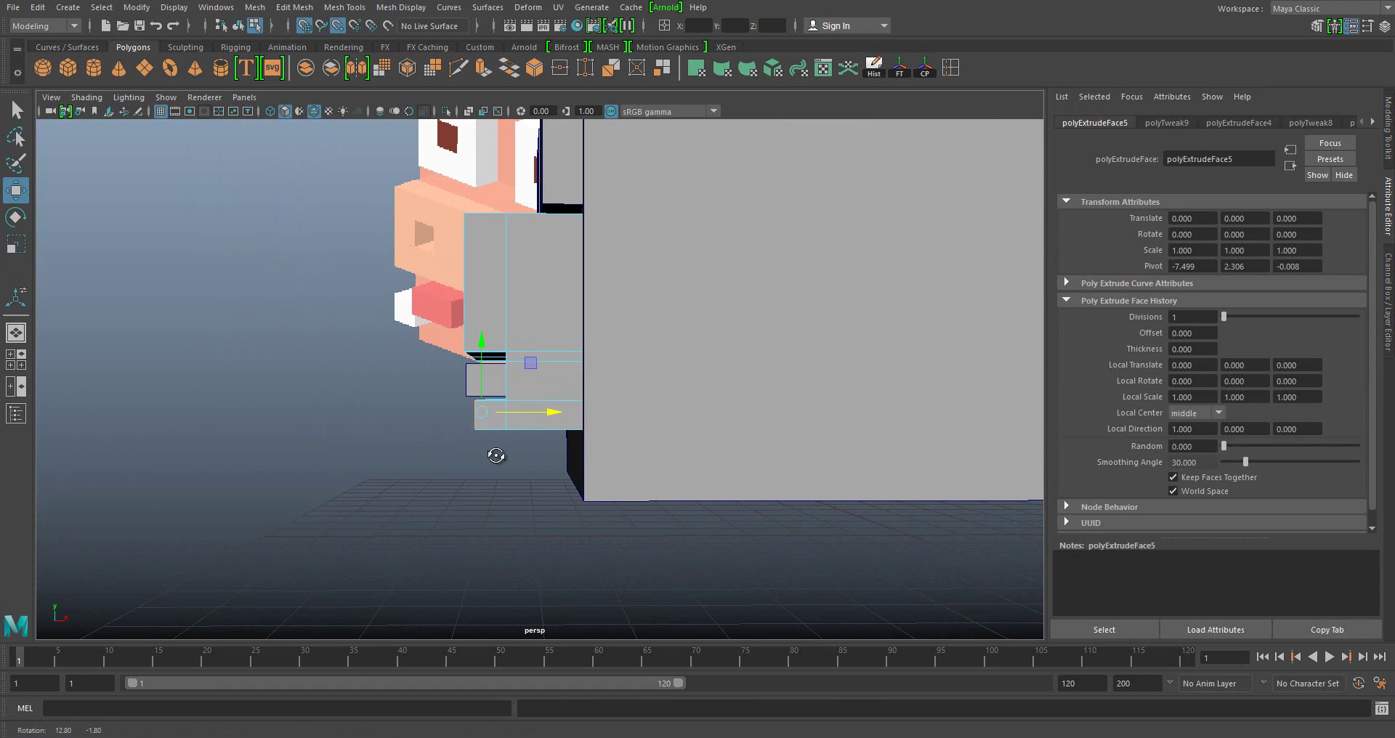
pyautogui.click(451, 412)
pyautogui.keyDown('alt'); pyautogui.moveTo(452, 414); pyautogui.dragTo(582, 434); pyautogui.keyUp('alt')
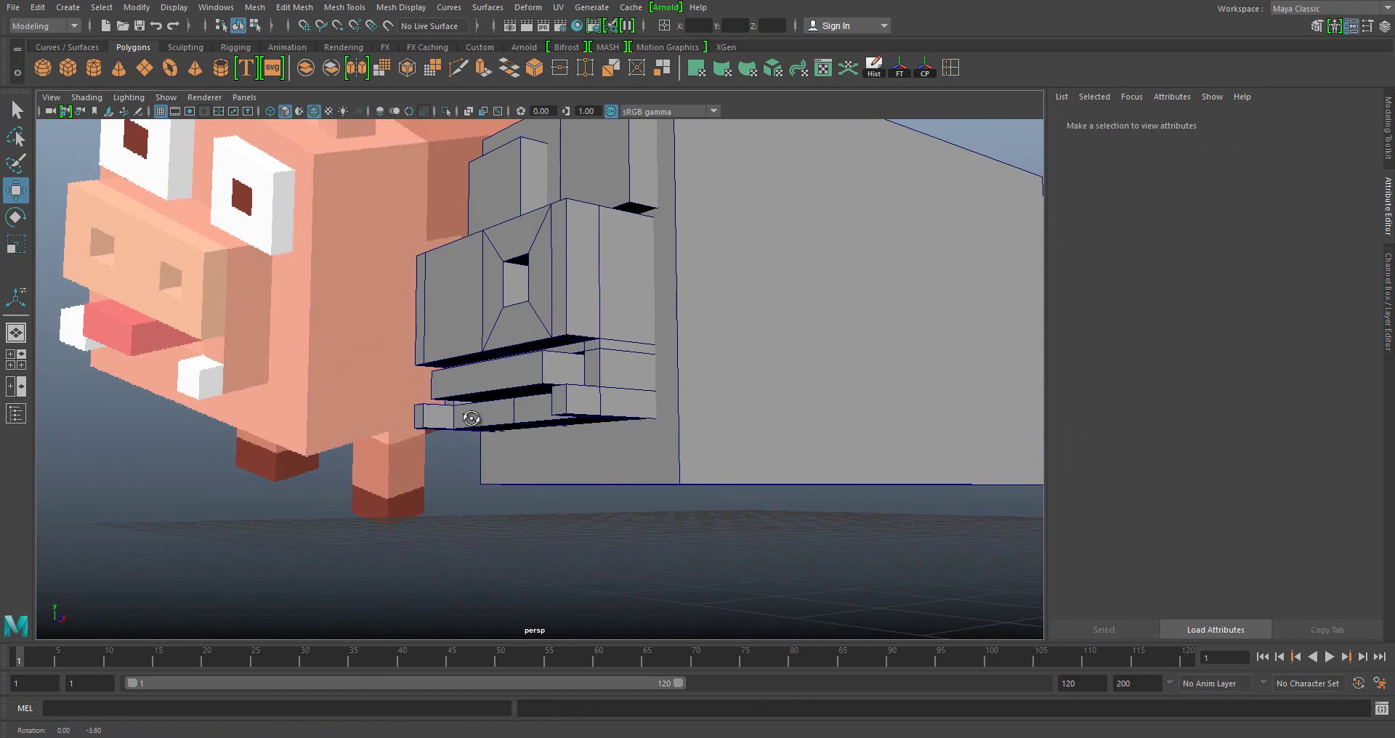
pyautogui.scroll(3, 399, 383)
pyautogui.click(374, 367)
pyautogui.scroll(-3, 473, 319)
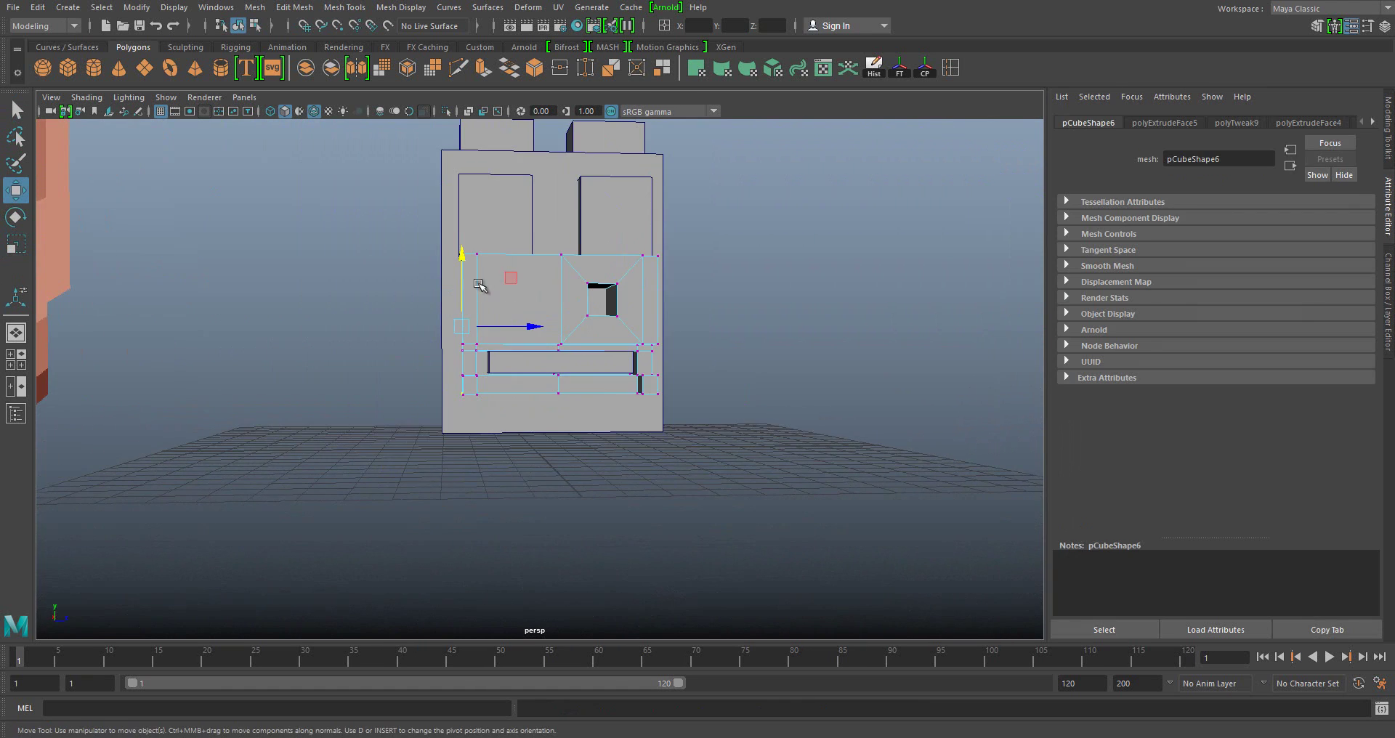
pyautogui.scroll(3, 478, 321)
pyautogui.scroll(3, 421, 374)
pyautogui.scroll(2, 306, 320)
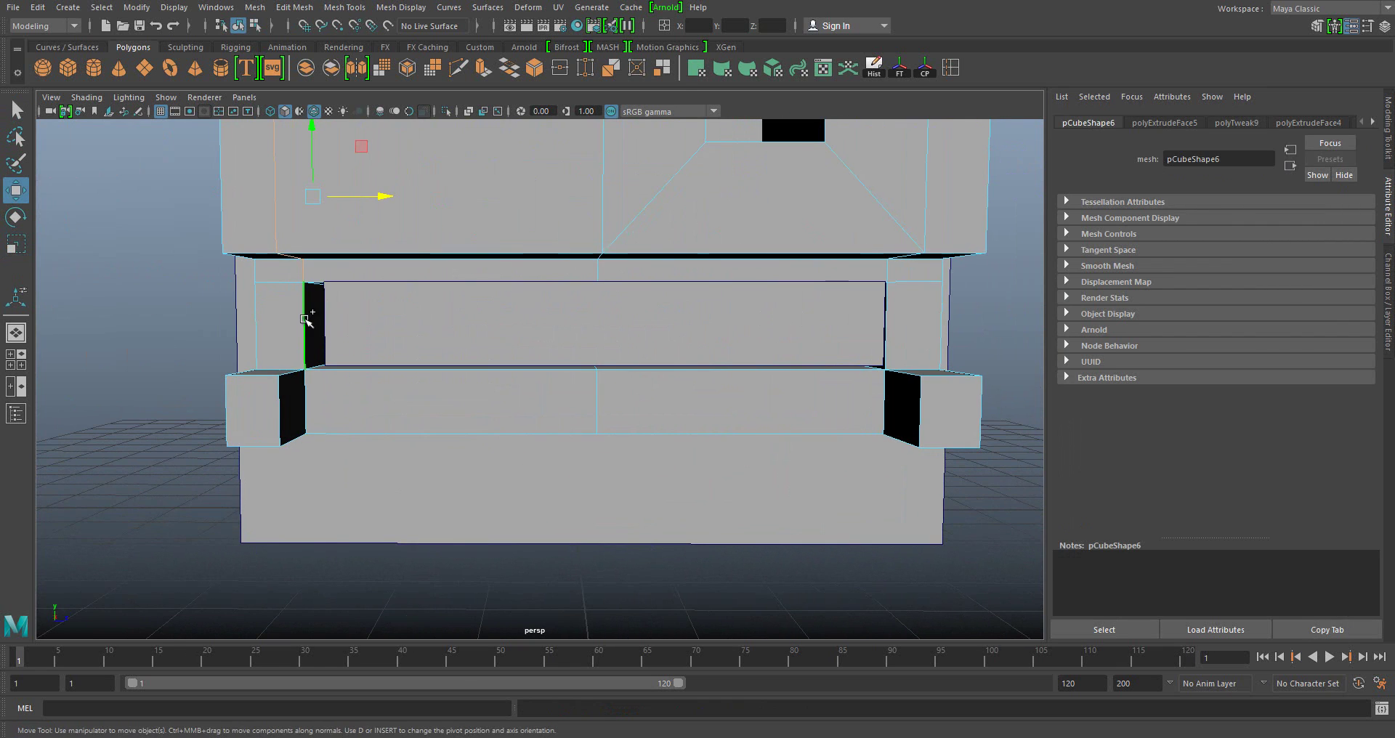
pyautogui.keyDown('alt'); pyautogui.moveTo(279, 392); pyautogui.dragTo(291, 341); pyautogui.keyUp('alt')
pyautogui.hotkey('ctrl', 'z')
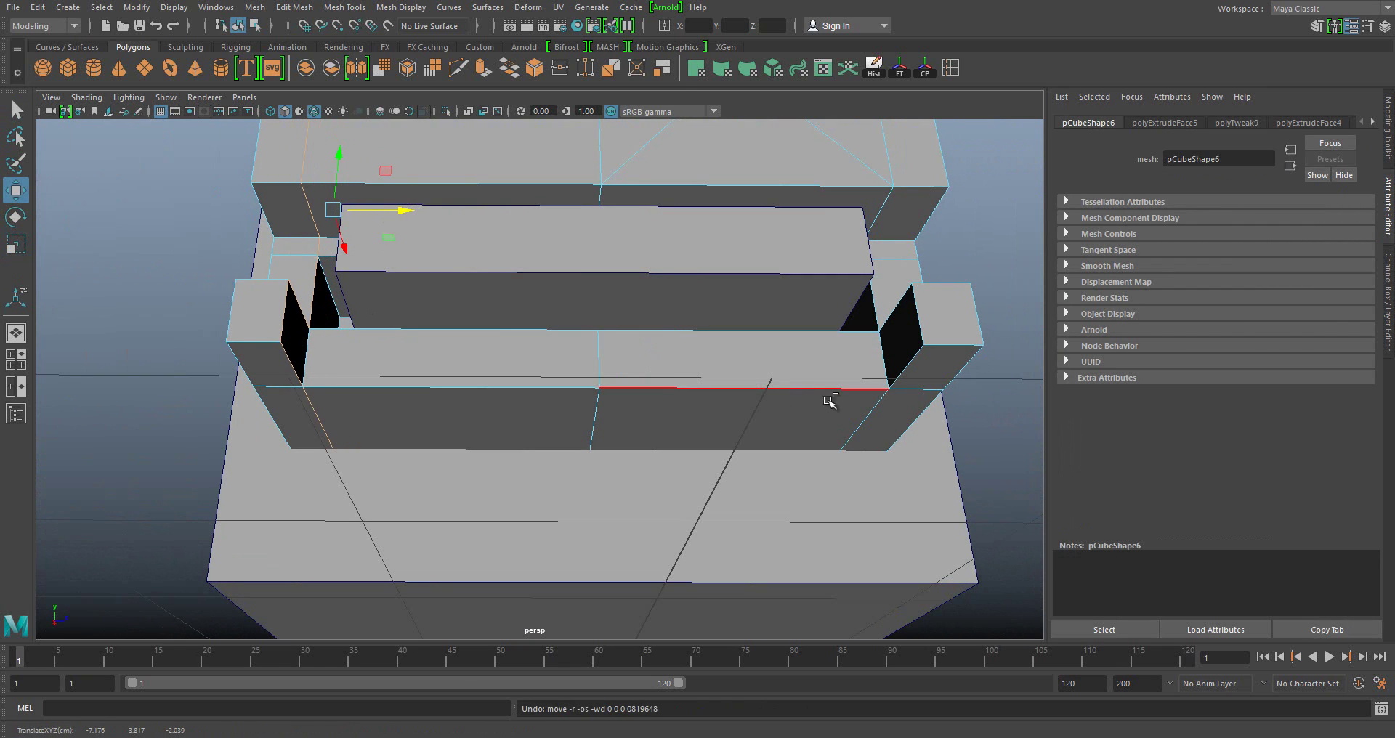
# - Move a ledge edge sideways so the ledge and slab line up
pyautogui.keyDown('alt'); pyautogui.moveTo(900, 421); pyautogui.dragTo(841, 469); pyautogui.keyUp('alt')
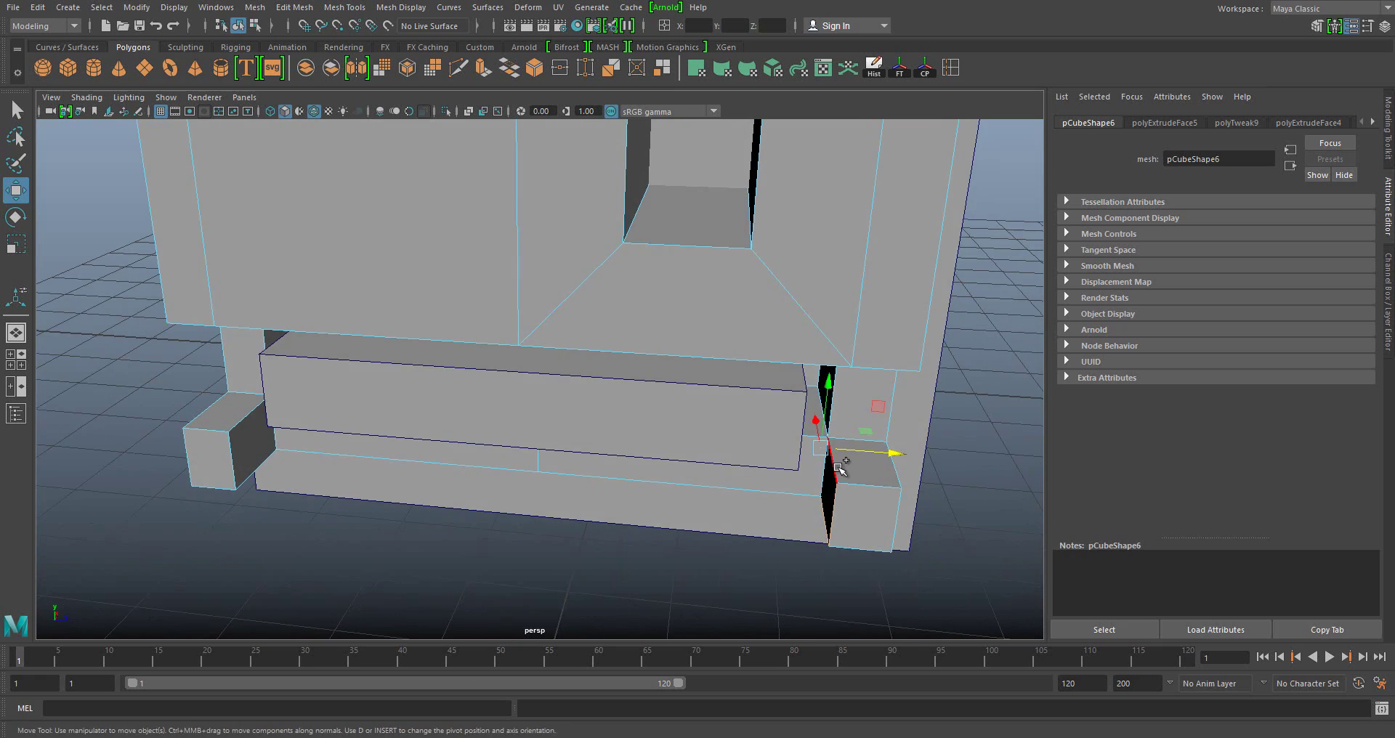
pyautogui.keyDown('alt'); pyautogui.moveTo(850, 397); pyautogui.dragTo(832, 278); pyautogui.keyUp('alt')
pyautogui.moveTo(850, 225)
pyautogui.keyDown('alt'); pyautogui.mouseDown()
pyautogui.moveTo(754, 386)
pyautogui.moveTo(668, 238)
pyautogui.mouseUp(); pyautogui.keyUp('alt')
pyautogui.click(730, 403)
pyautogui.press('w')
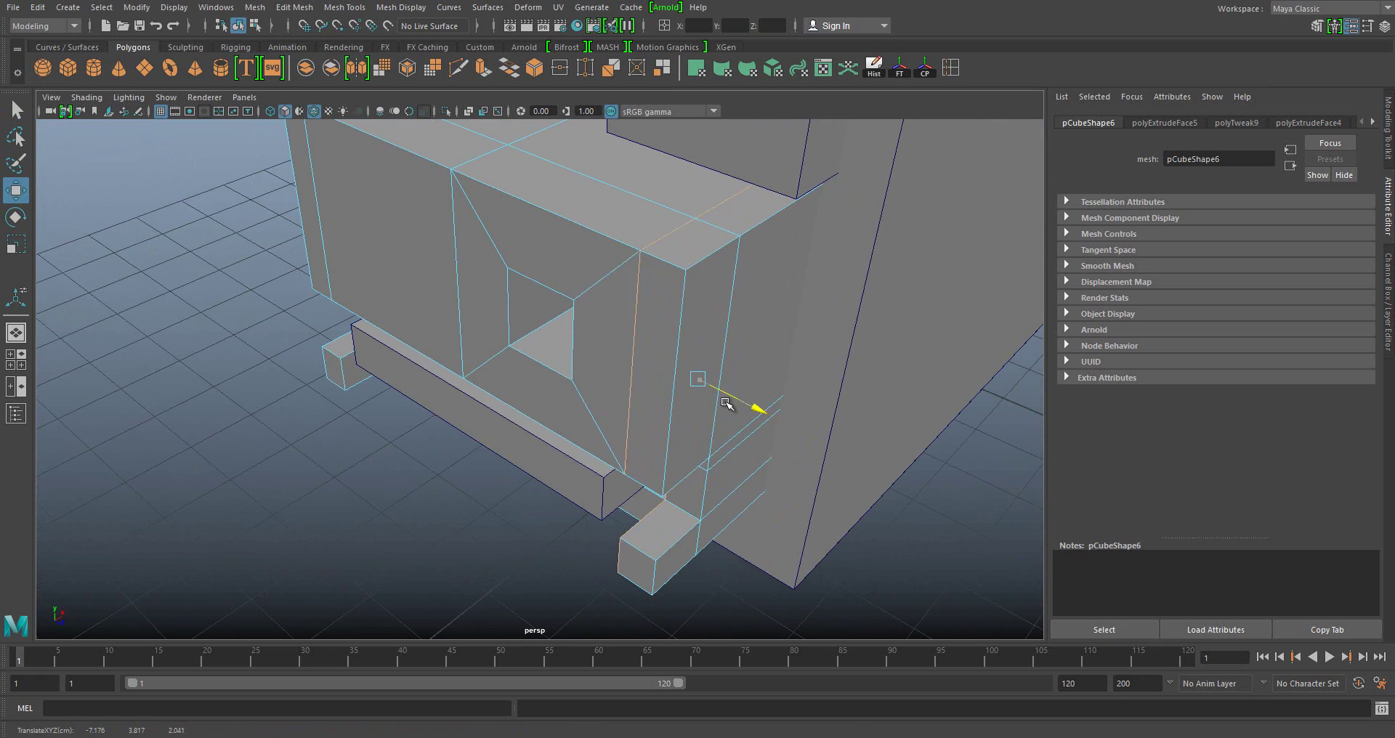
pyautogui.moveTo(757, 405)
pyautogui.keyDown('alt'); pyautogui.mouseDown()
pyautogui.moveTo(670, 383)
pyautogui.moveTo(776, 265)
pyautogui.mouseUp(); pyautogui.keyUp('alt')
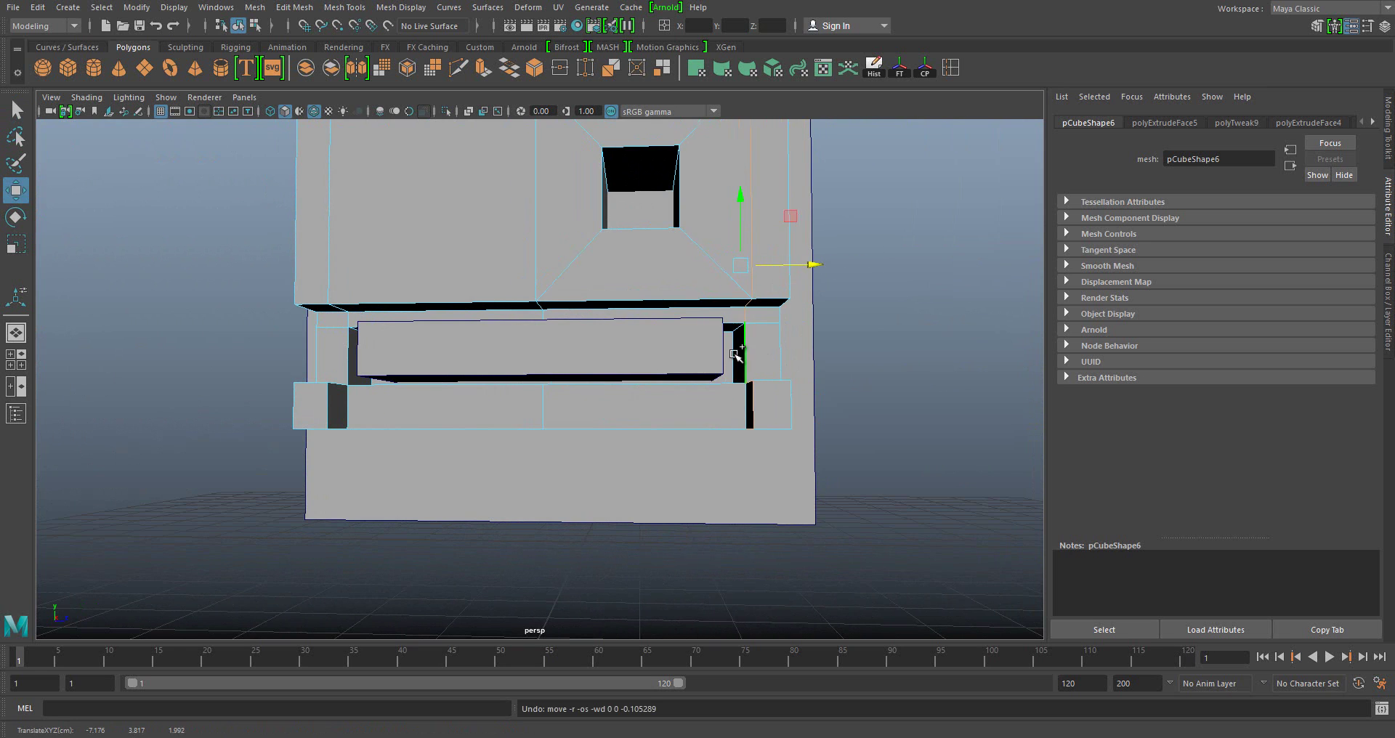
pyautogui.keyDown('alt'); pyautogui.moveTo(763, 265); pyautogui.dragTo(732, 427, button='right'); pyautogui.keyUp('alt')
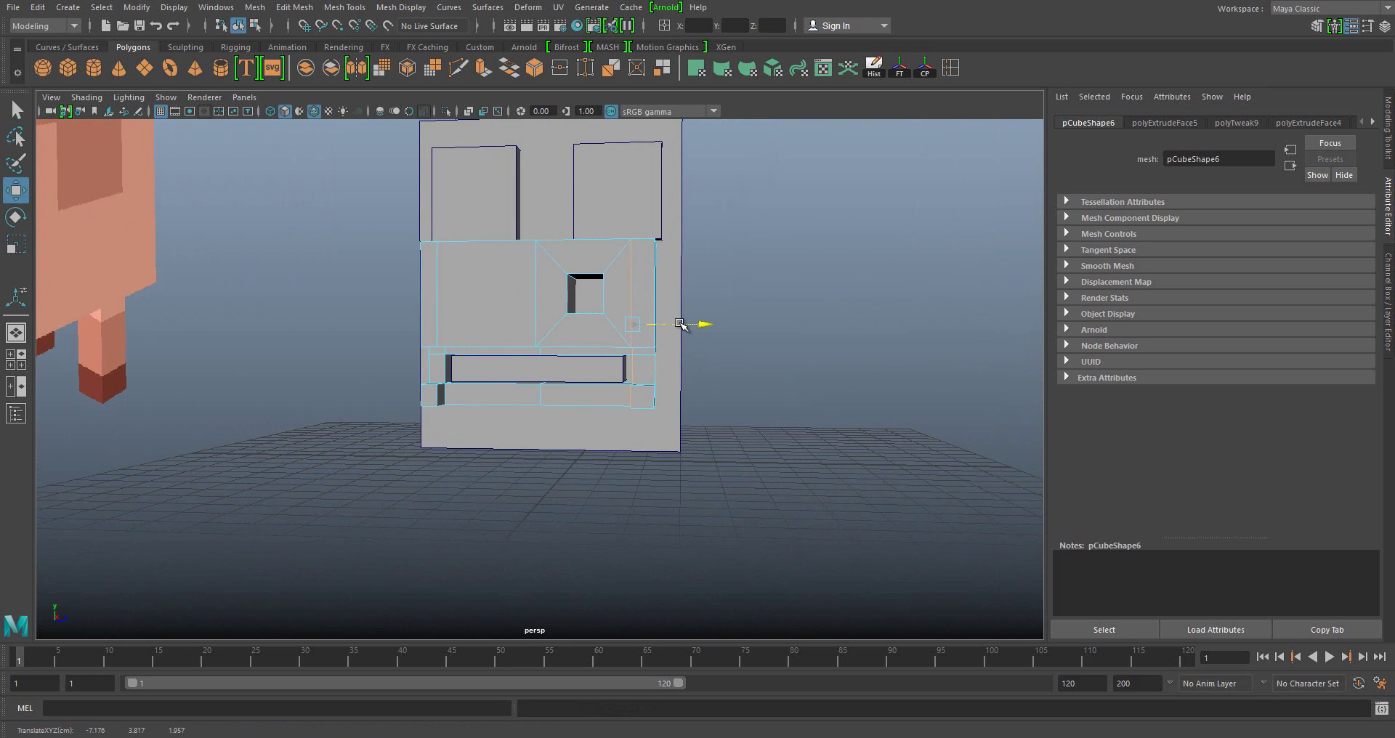
# - Scale the small leg cube and raise it up under the grey sheep body
pyautogui.press('space')
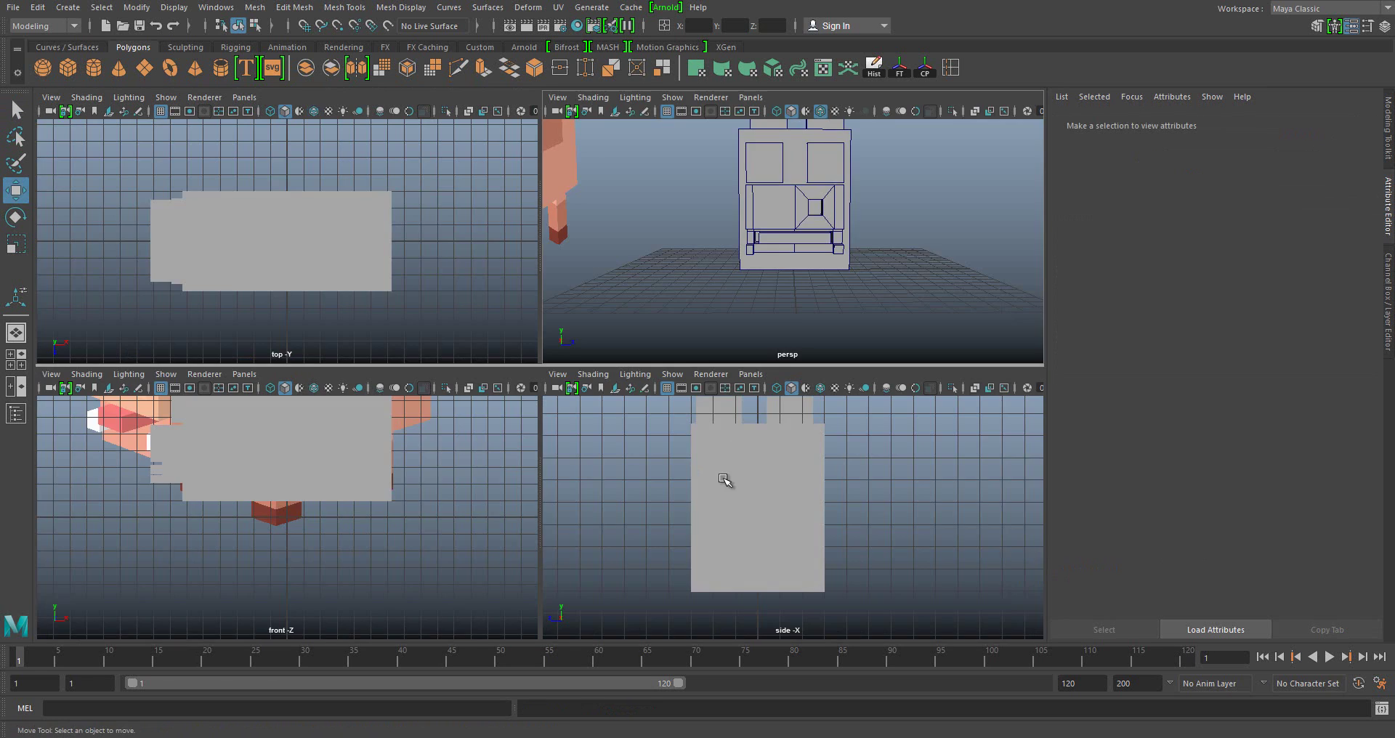
pyautogui.press('4')
pyautogui.press('5')
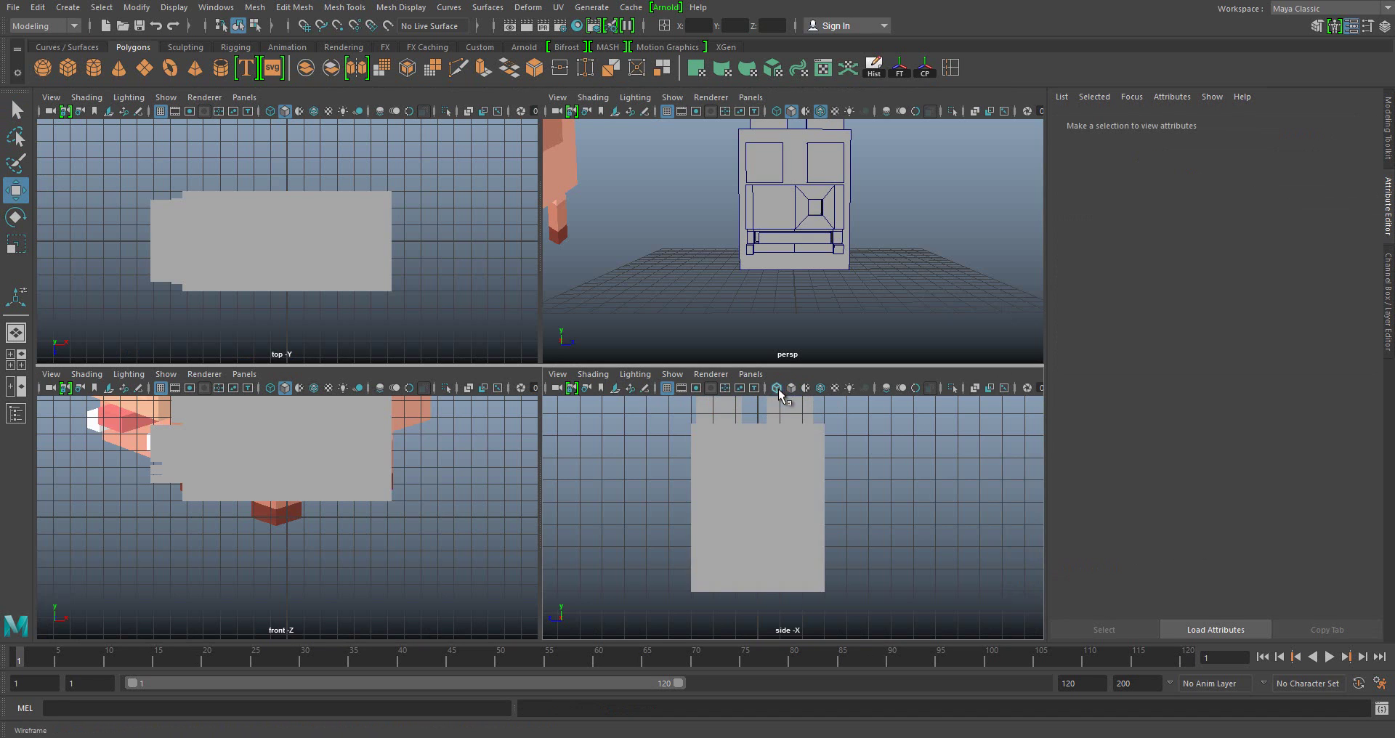
pyautogui.press('space')
pyautogui.moveTo(654, 291)
pyautogui.keyDown('alt'); pyautogui.mouseDown()
pyautogui.moveTo(553, 371)
pyautogui.moveTo(602, 358)
pyautogui.moveTo(614, 384)
pyautogui.moveTo(548, 367)
pyautogui.moveTo(605, 417)
pyautogui.moveTo(629, 378)
pyautogui.mouseUp(); pyautogui.keyUp('alt')
pyautogui.click(615, 384)
pyautogui.click(605, 418)
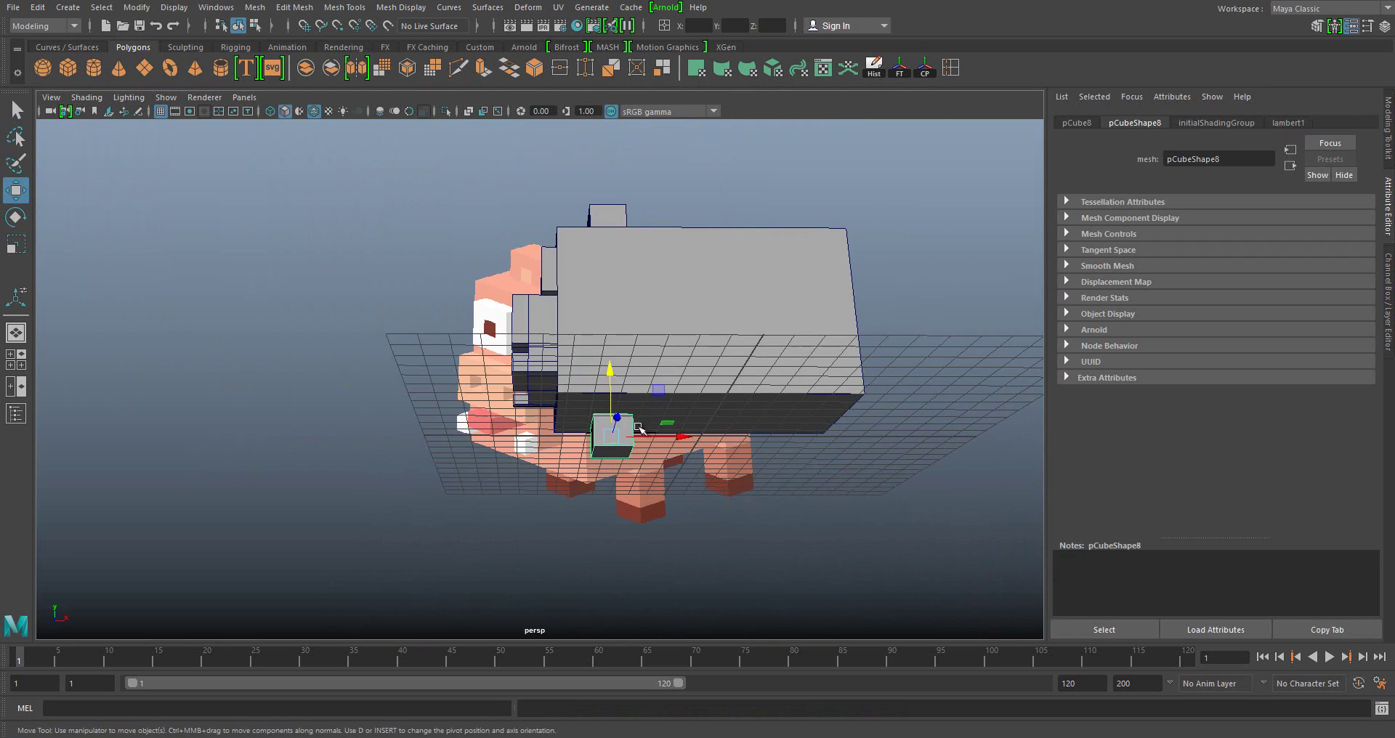
pyautogui.press('r')
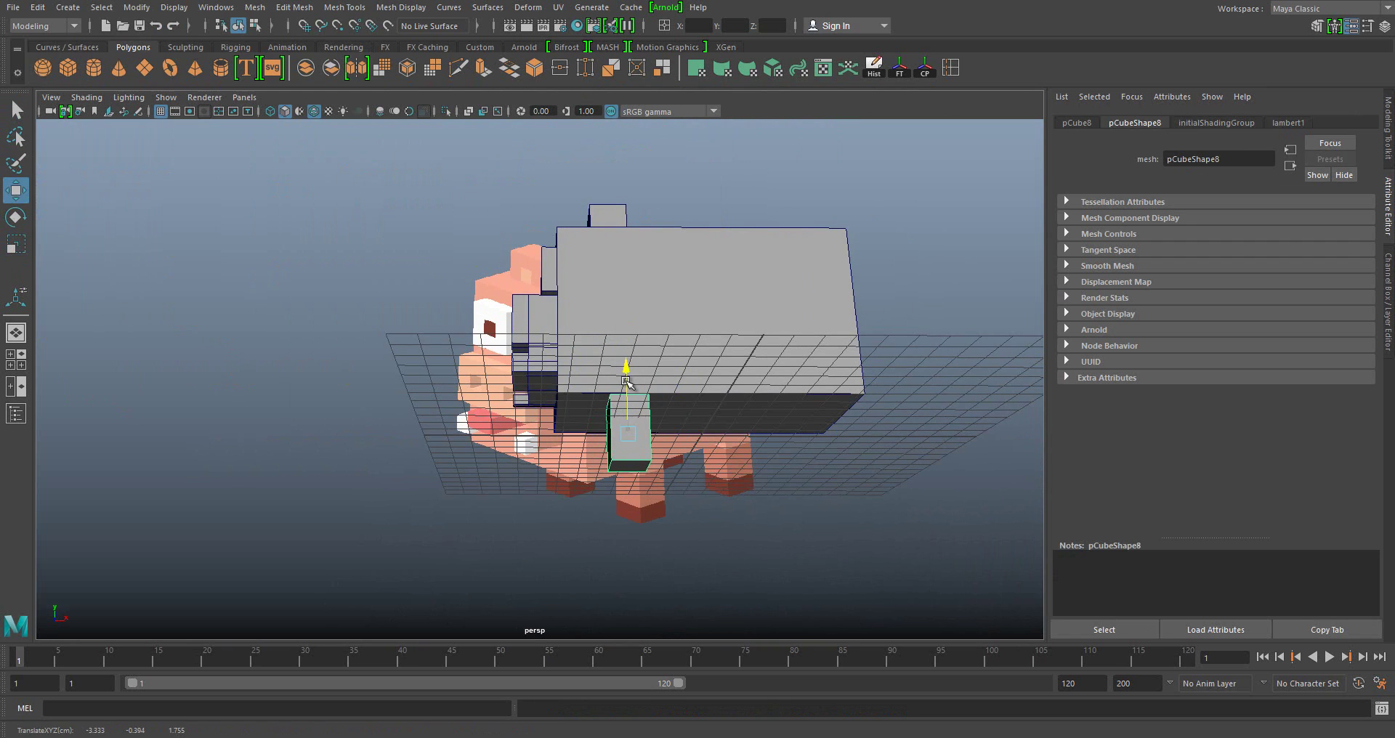
pyautogui.press('w')
pyautogui.press('f')
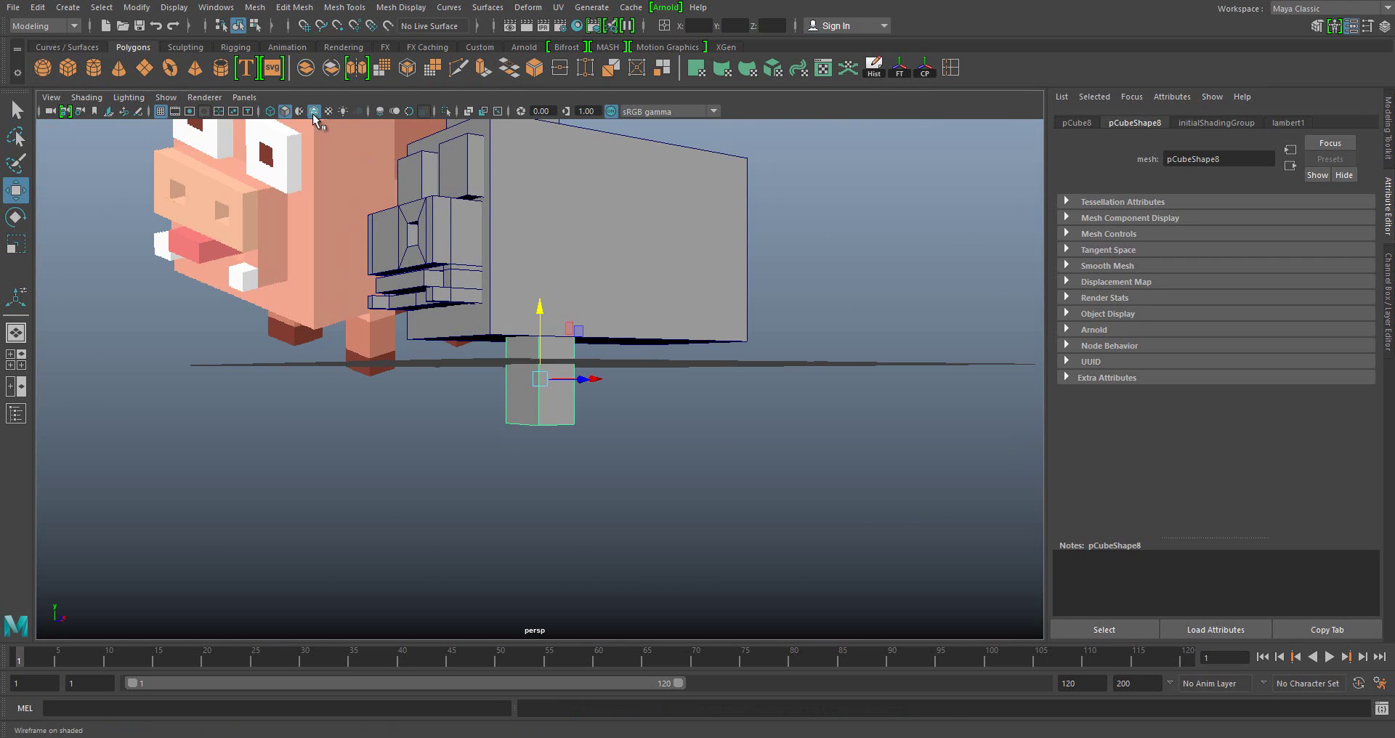
pyautogui.scroll(3, 596, 389)
pyautogui.keyDown('alt'); pyautogui.moveTo(596, 389); pyautogui.dragTo(533, 314); pyautogui.keyUp('alt')
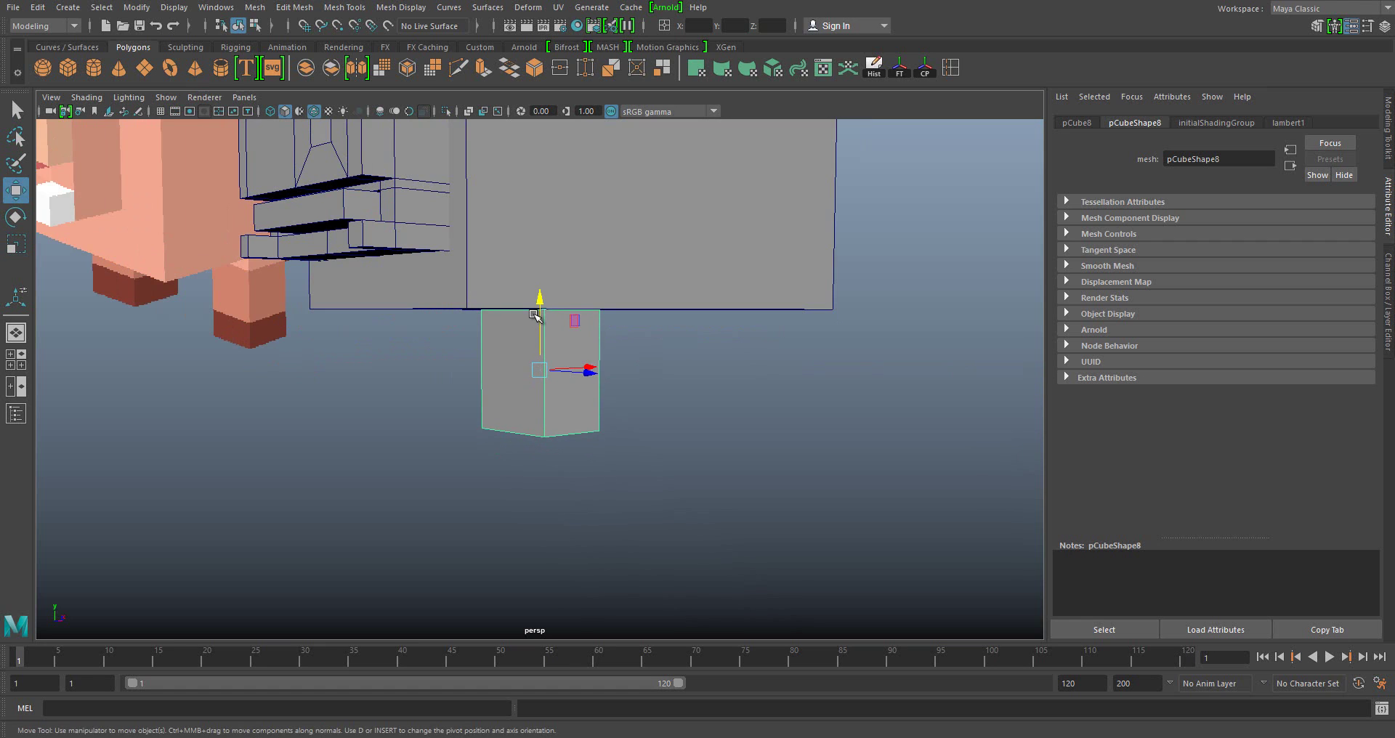
# - Cut two horizontal edge loops across the leg cube and check the front and back legs
pyautogui.click(374, 386)
pyautogui.click(588, 389)
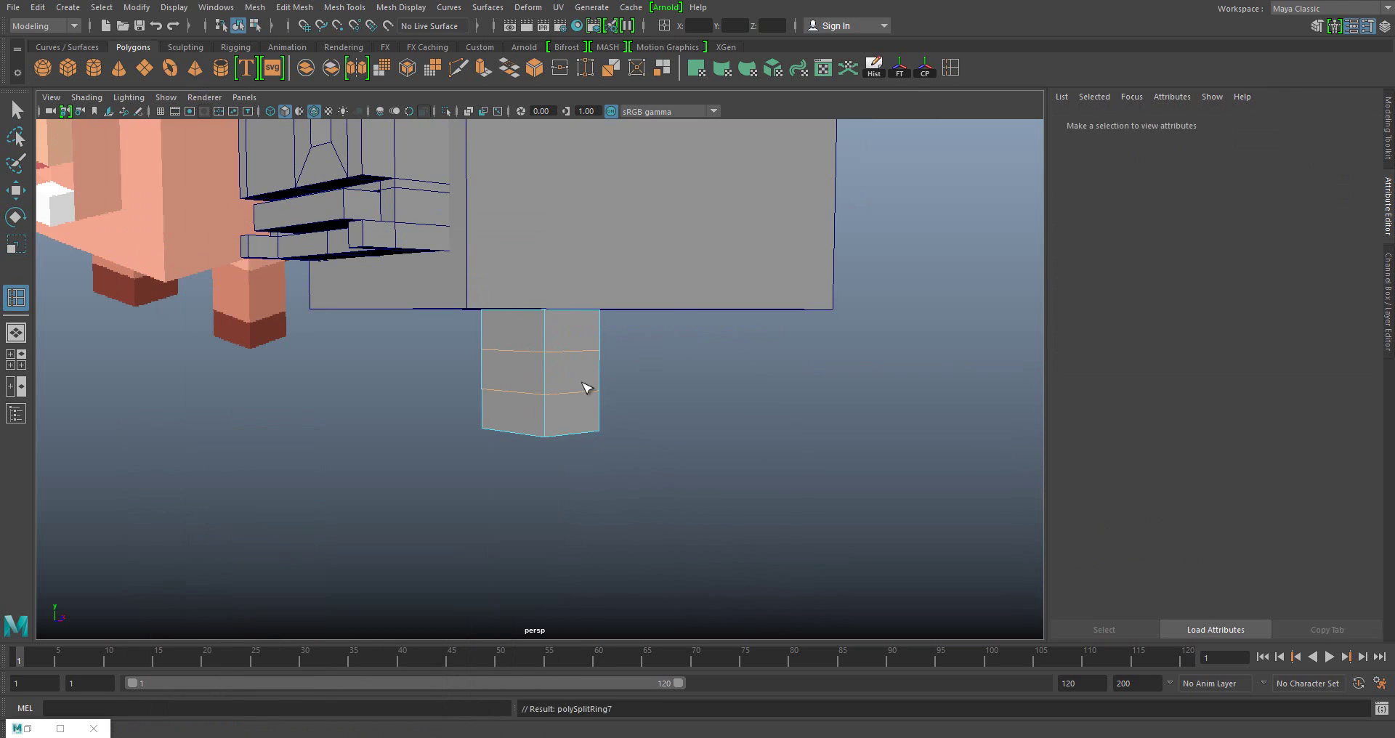
pyautogui.press('w')
pyautogui.press('F9')
pyautogui.keyDown('alt'); pyautogui.moveTo(585, 386); pyautogui.dragTo(465, 385); pyautogui.keyUp('alt')
pyautogui.press('F8')
pyautogui.moveTo(538, 312)
pyautogui.keyDown('alt'); pyautogui.mouseDown()
pyautogui.moveTo(606, 374)
pyautogui.moveTo(1018, 364)
pyautogui.moveTo(826, 373)
pyautogui.mouseUp(); pyautogui.keyUp('alt')
pyautogui.click(829, 375)
pyautogui.click(763, 340)
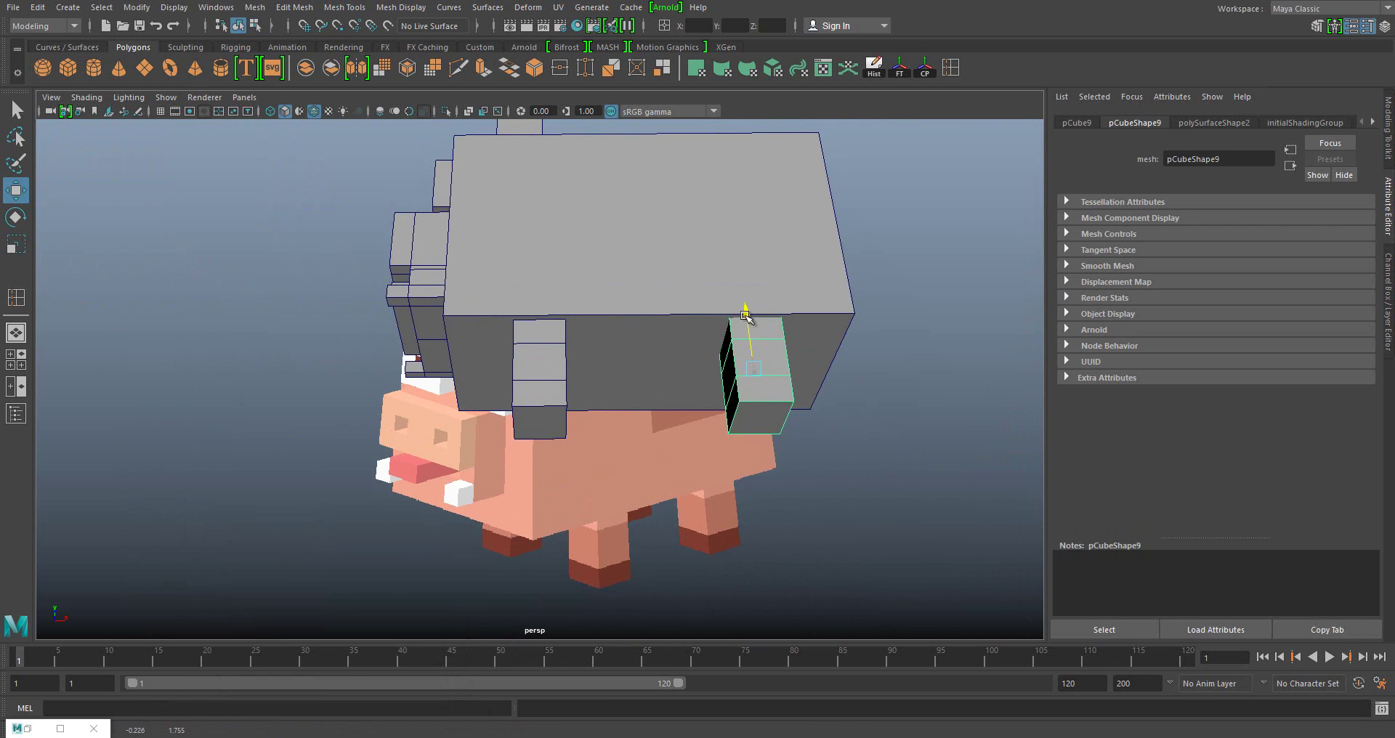
pyautogui.click(673, 349)
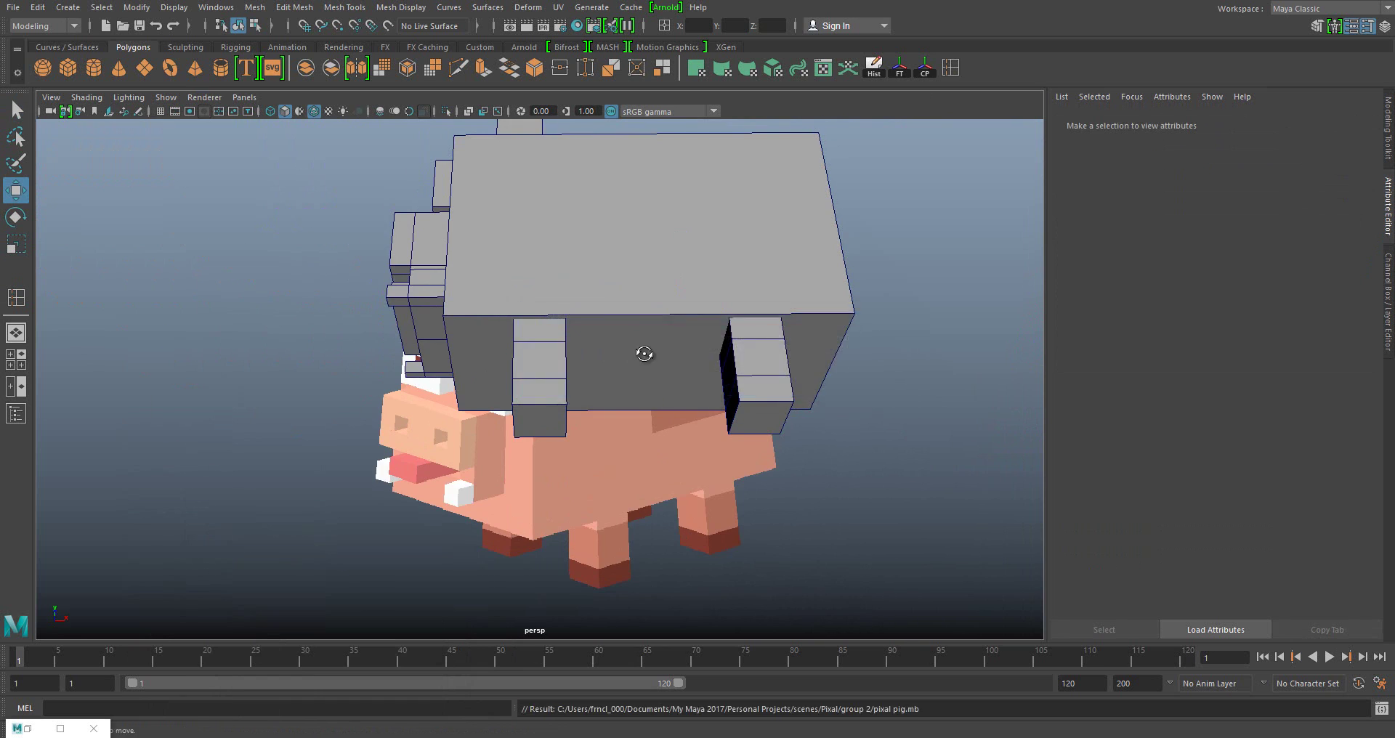
# - Extrude the head block's front face with zero thickness and shrink it into a small eye inset
pyautogui.moveTo(642, 348)
pyautogui.keyDown('alt'); pyautogui.mouseDown()
pyautogui.moveTo(602, 352)
pyautogui.moveTo(469, 302)
pyautogui.mouseUp(); pyautogui.keyUp('alt')
pyautogui.scroll(-3, 470, 301)
pyautogui.hotkey('ctrl', 'e')
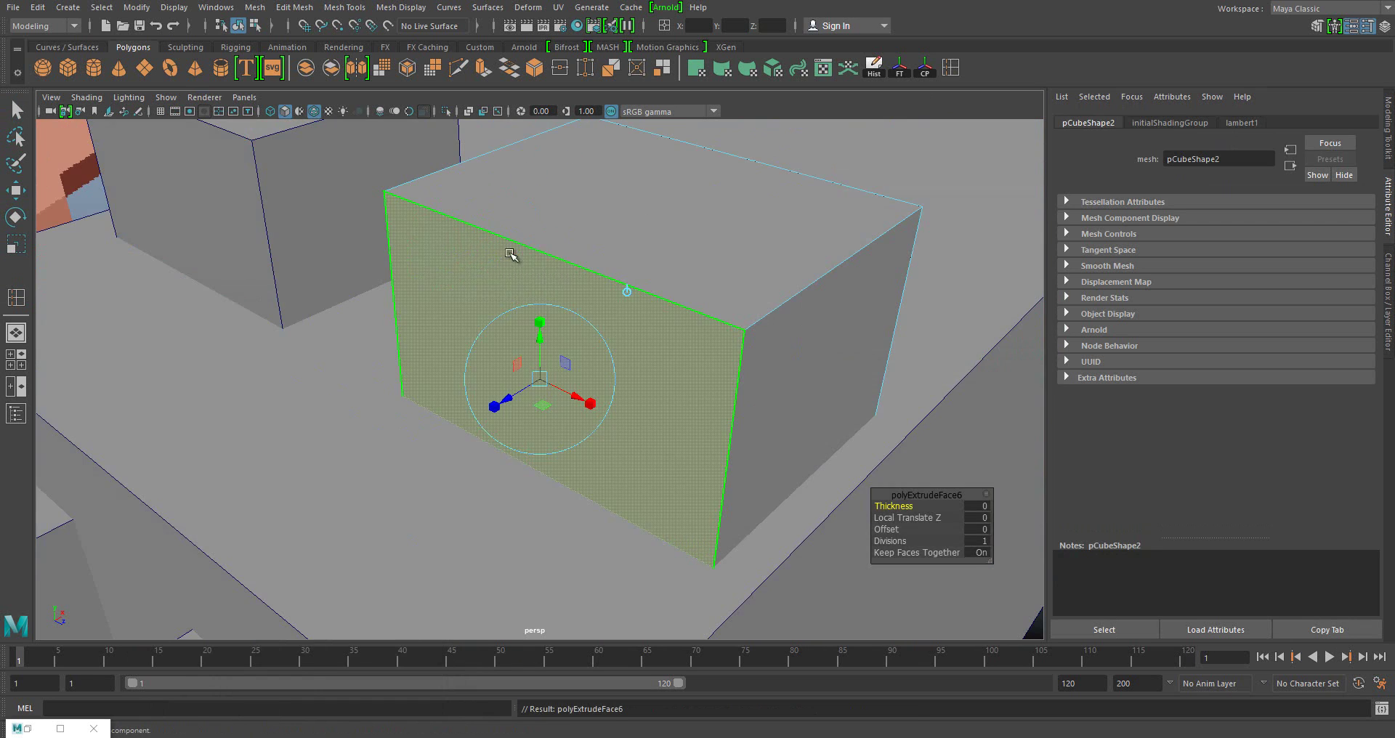
pyautogui.press('r')
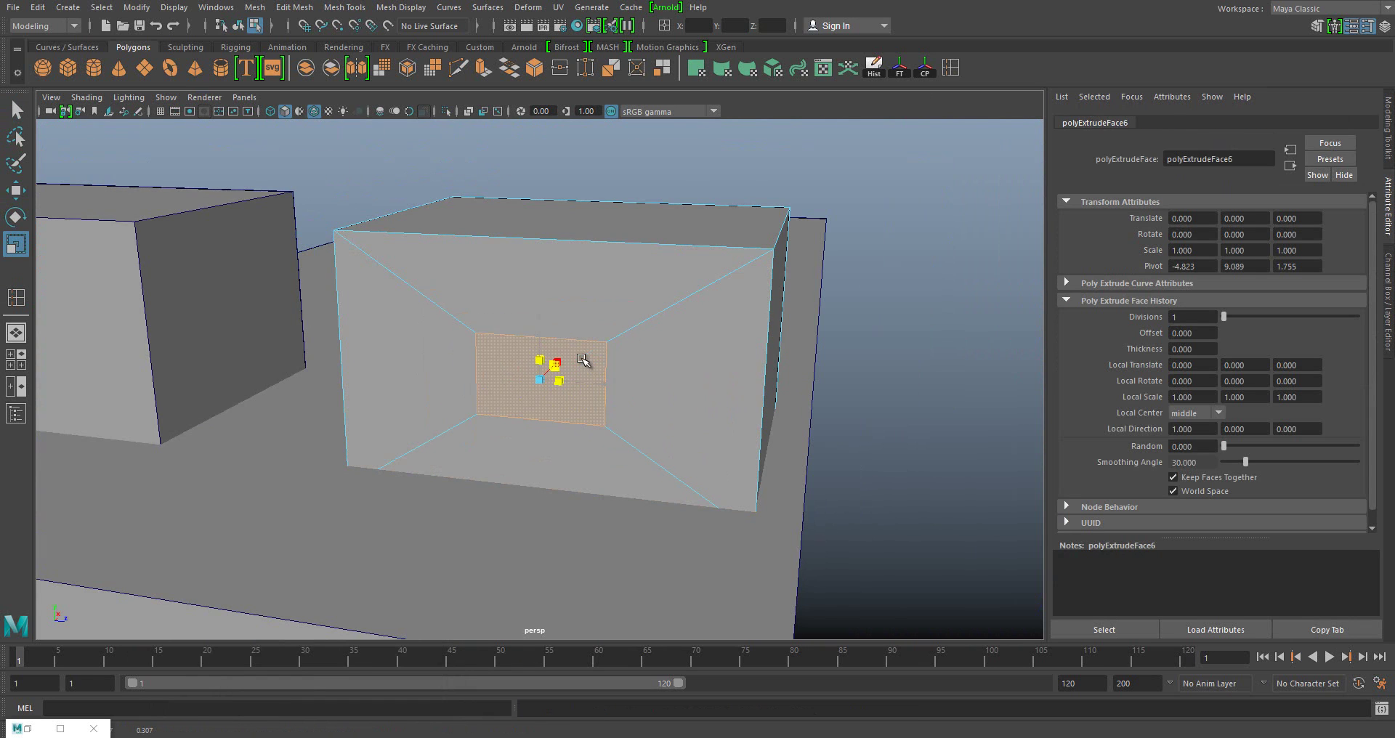
pyautogui.moveTo(542, 283); pyautogui.dragTo(538, 270)
pyautogui.press('w')
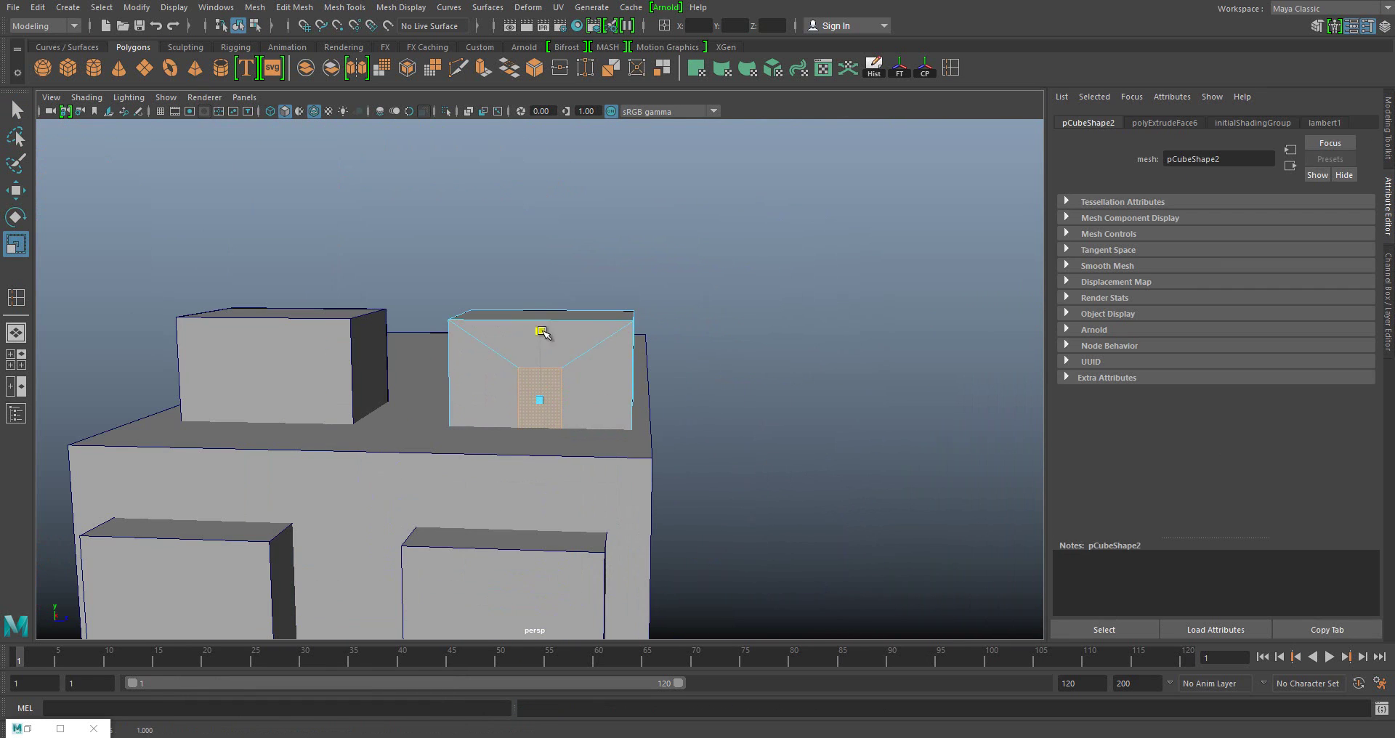
pyautogui.press('w')
pyautogui.click(698, 414)
pyautogui.moveTo(698, 414)
pyautogui.keyDown('alt'); pyautogui.mouseDown()
pyautogui.moveTo(645, 517)
pyautogui.moveTo(487, 438)
pyautogui.moveTo(551, 308)
pyautogui.moveTo(511, 410)
pyautogui.mouseUp(); pyautogui.keyUp('alt')
pyautogui.click(511, 410)
# - Insert several edge loops around the grey sheep body to divide it into a grid
pyautogui.click(951, 71)
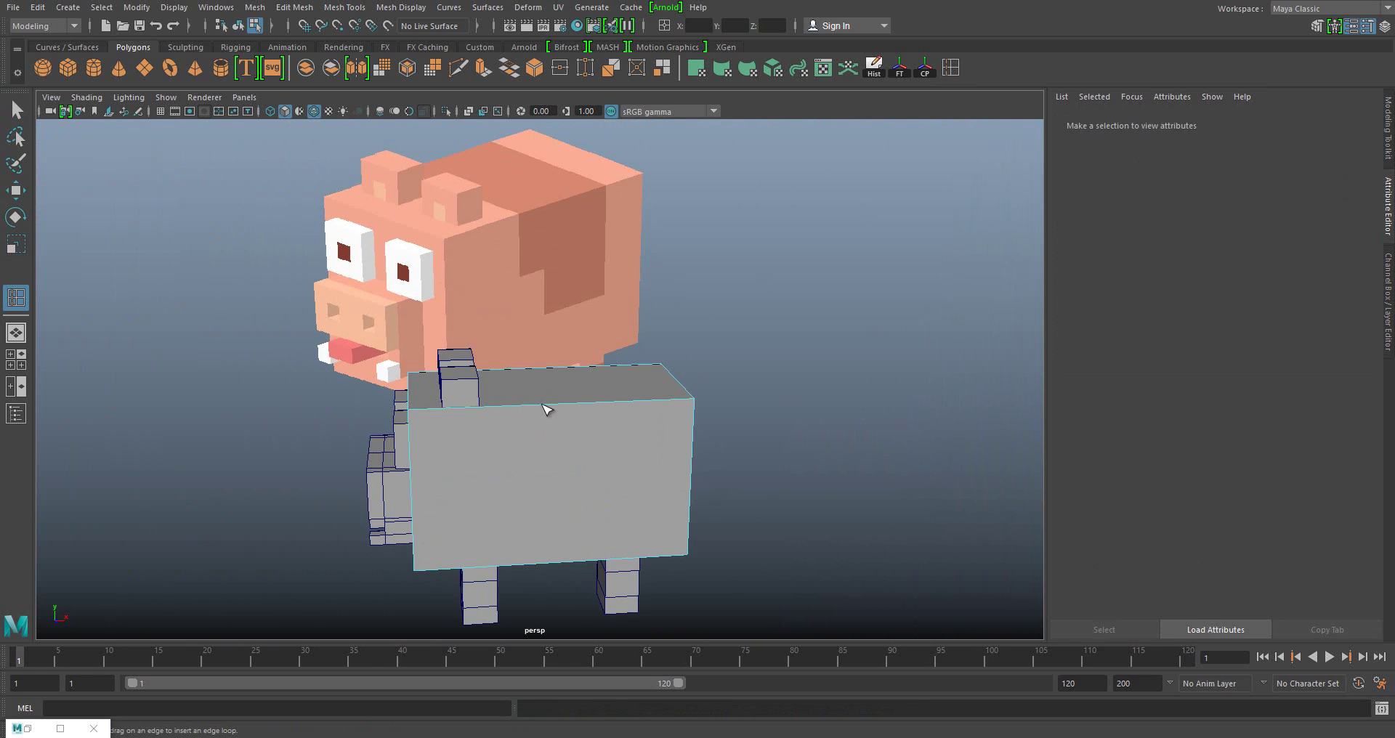
pyautogui.click(548, 381)
pyautogui.press('w')
pyautogui.moveTo(649, 470)
pyautogui.keyDown('alt'); pyautogui.mouseDown()
pyautogui.moveTo(570, 422)
pyautogui.moveTo(523, 415)
pyautogui.moveTo(534, 385)
pyautogui.moveTo(558, 529)
pyautogui.mouseUp(); pyautogui.keyUp('alt')
pyautogui.click(534, 385)
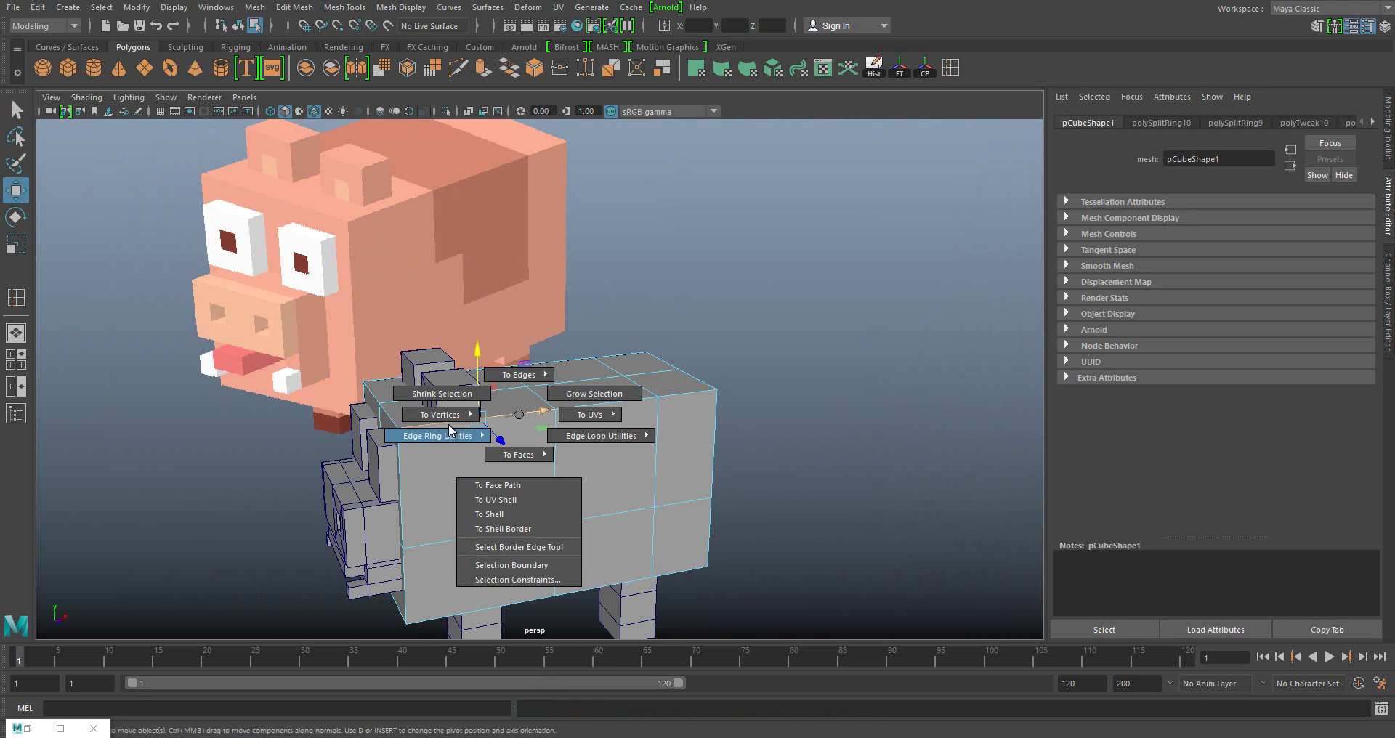
pyautogui.keyDown('shift'); pyautogui.moveTo(536, 426); pyautogui.dragTo(509, 479, button='right'); pyautogui.keyUp('shift')
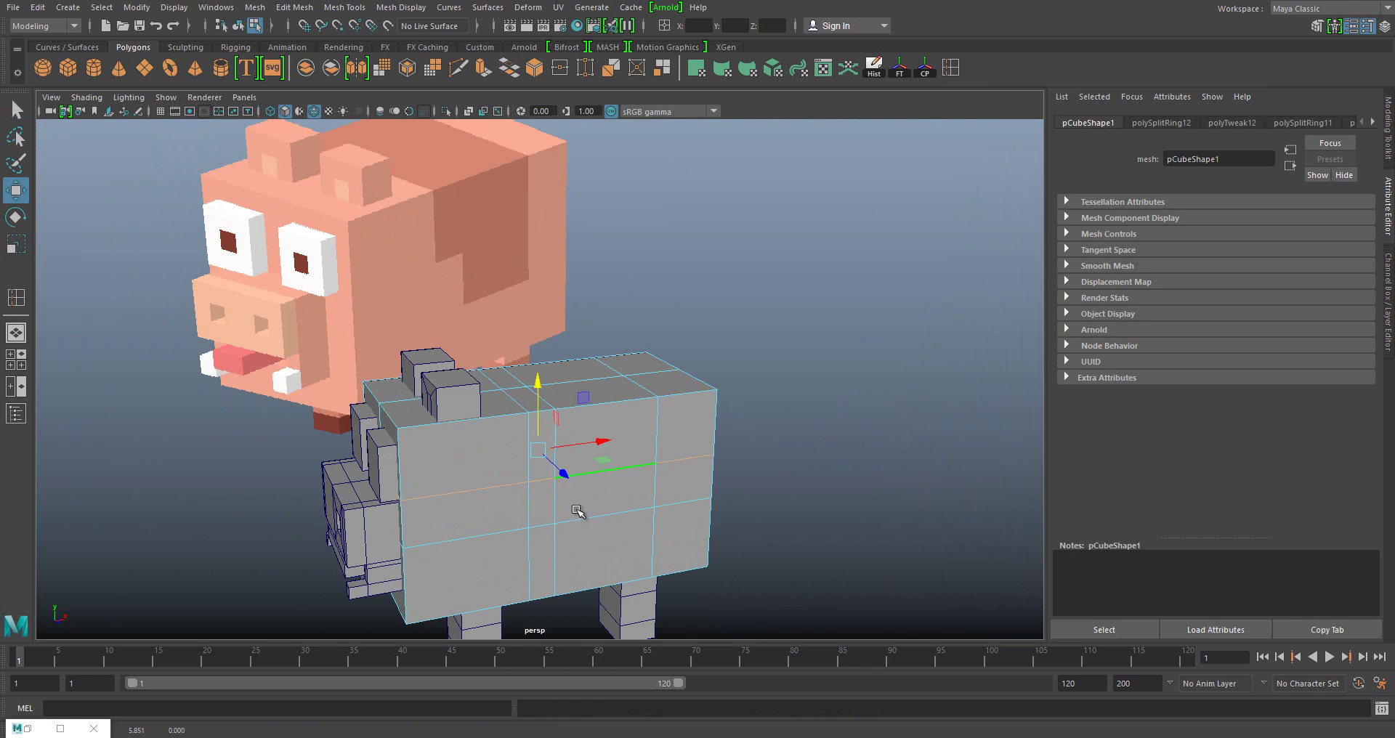
pyautogui.press('F8')
pyautogui.keyDown('alt'); pyautogui.moveTo(536, 446); pyautogui.dragTo(575, 510); pyautogui.keyUp('alt')
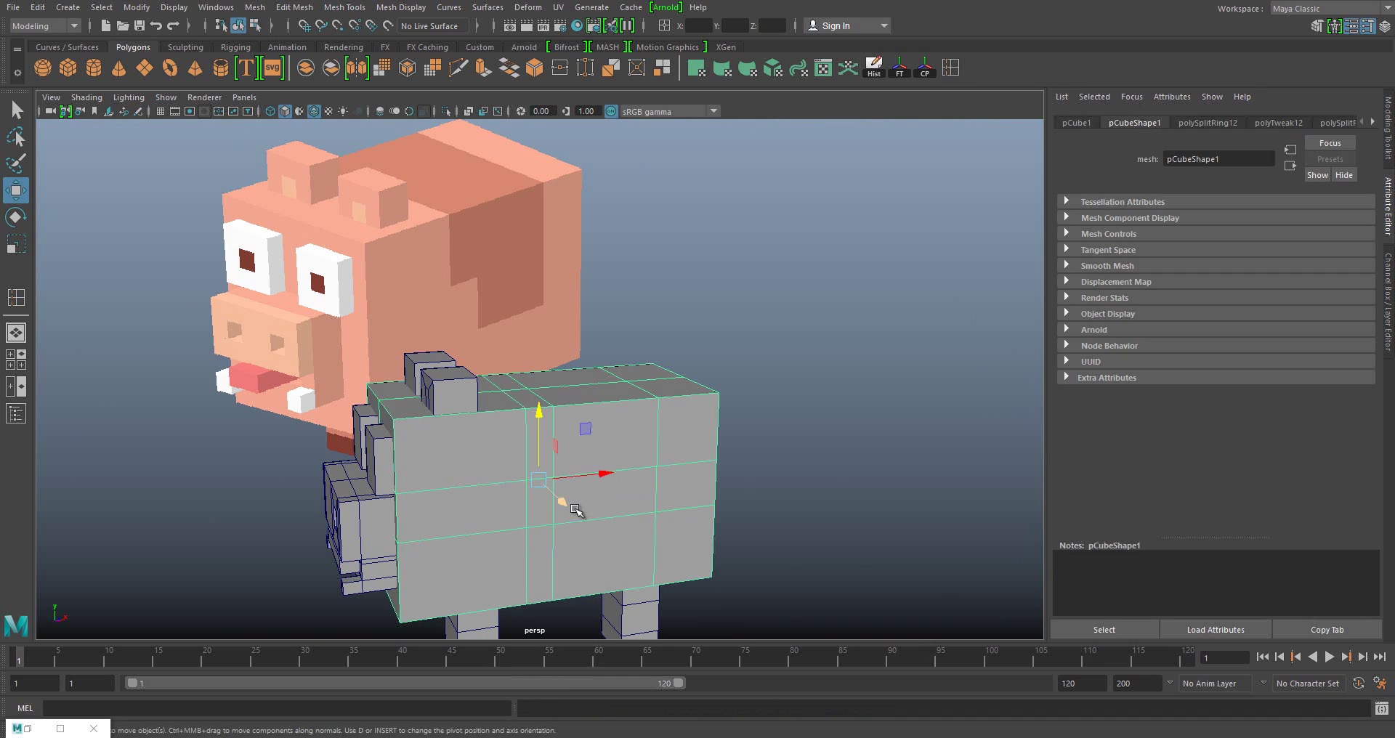
pyautogui.press('F10')
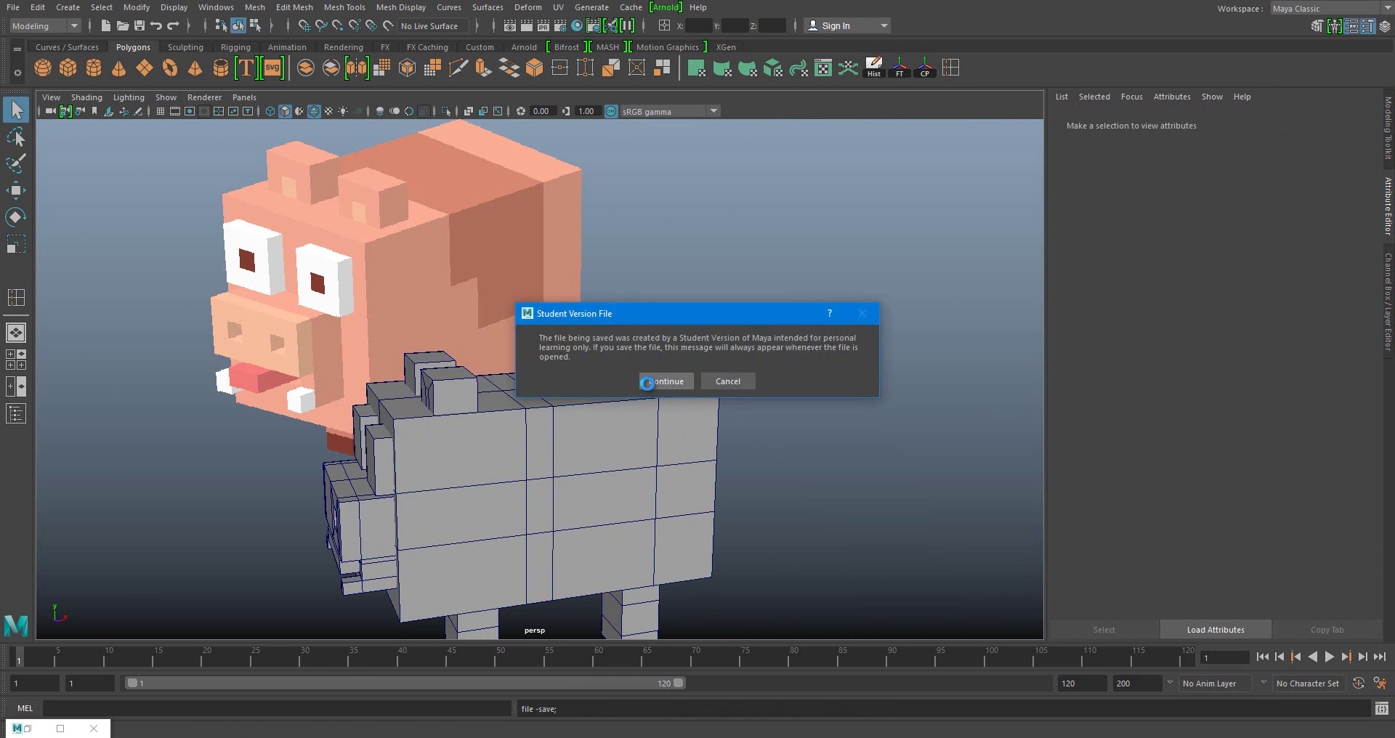
# - Save the scene, then extrude a second head face and scale it inward
pyautogui.click(353, 611)
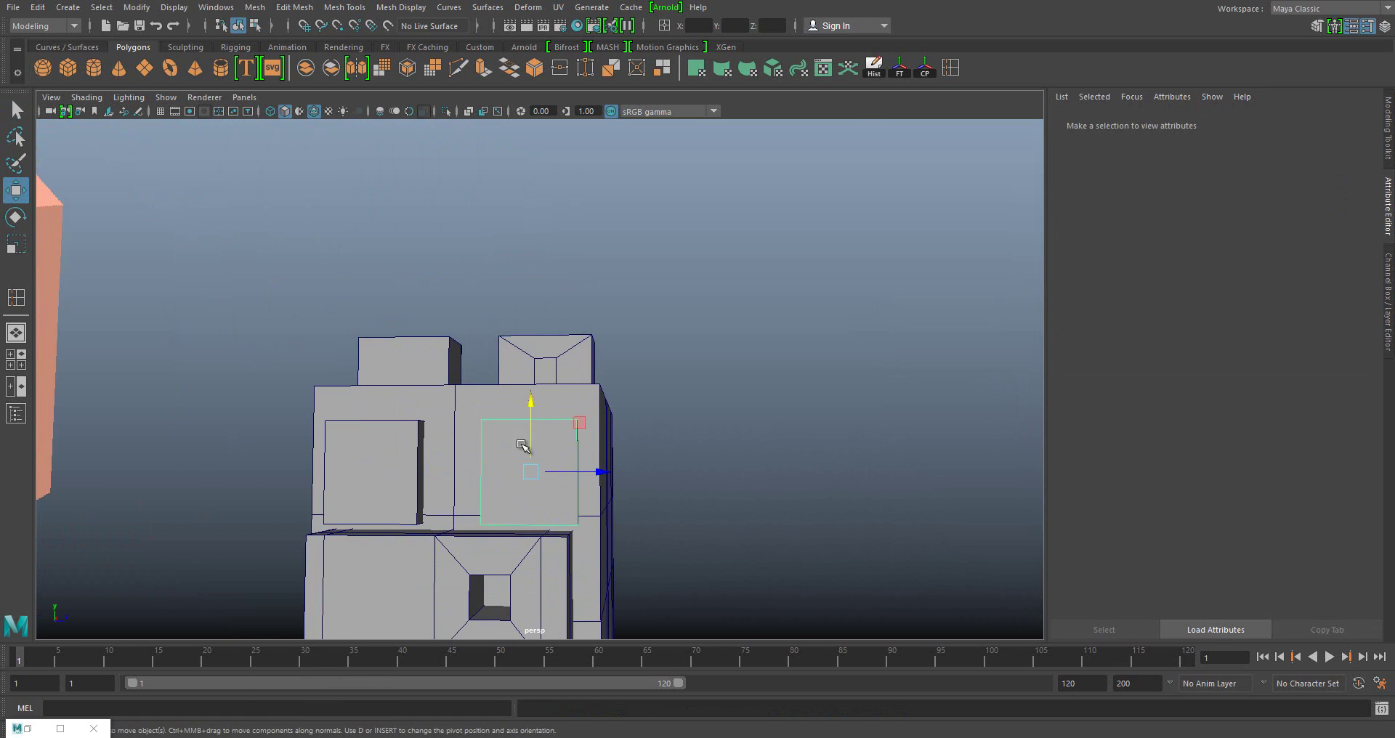
pyautogui.hotkey('ctrl', 'e')
pyautogui.press('r')
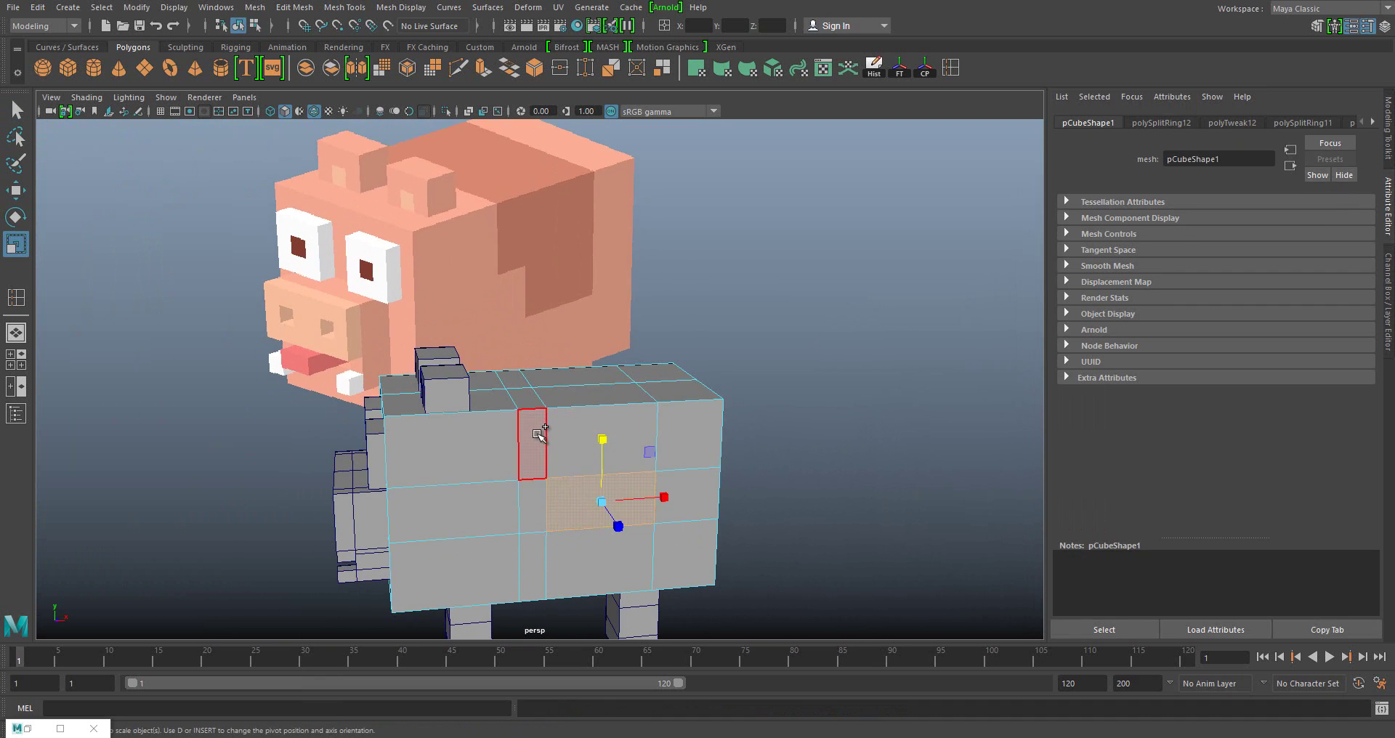
# - Give the body's top faces a new reddish-brown Lambert material named with '_borwn_back'
pyautogui.keyDown('alt'); pyautogui.moveTo(535, 405); pyautogui.dragTo(585, 338); pyautogui.keyUp('alt')
pyautogui.moveTo(585, 338); pyautogui.dragTo(698, 639, button='right')
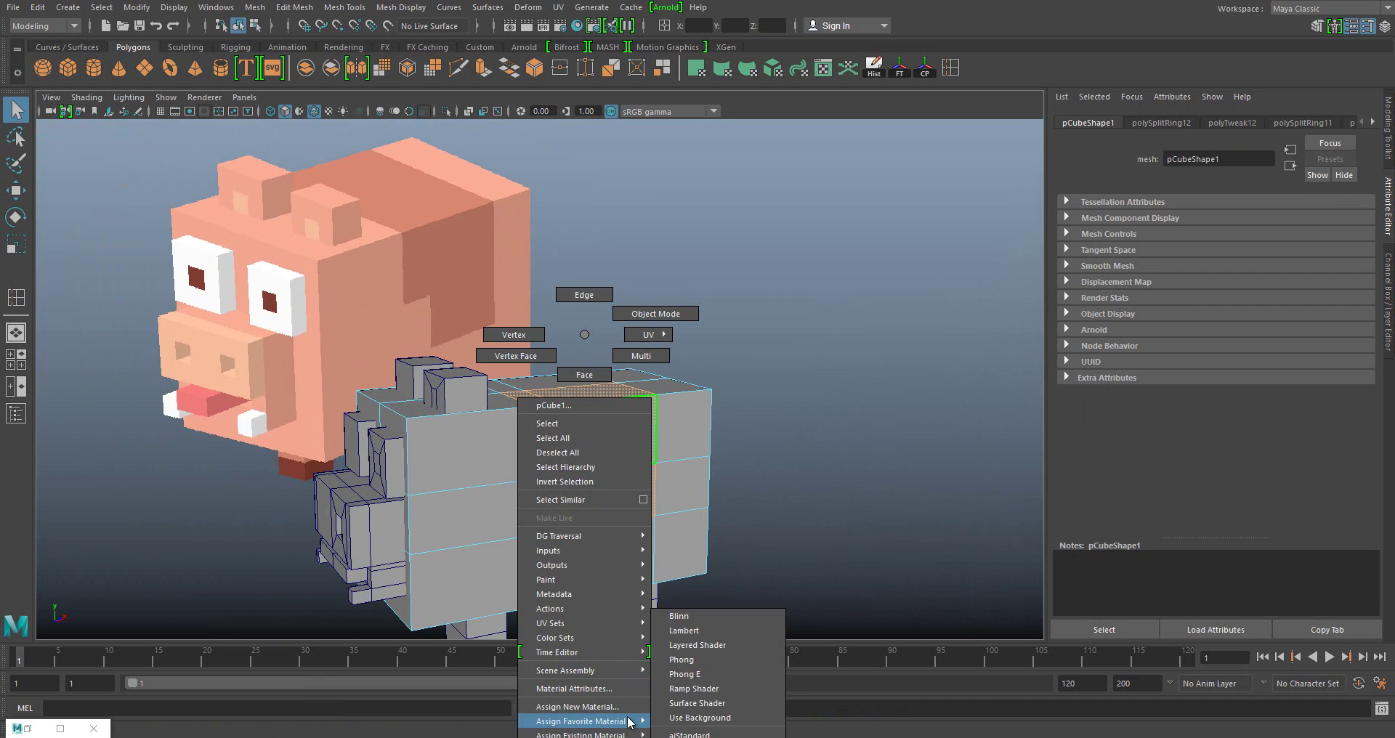
pyautogui.write('pig_borwn_back')
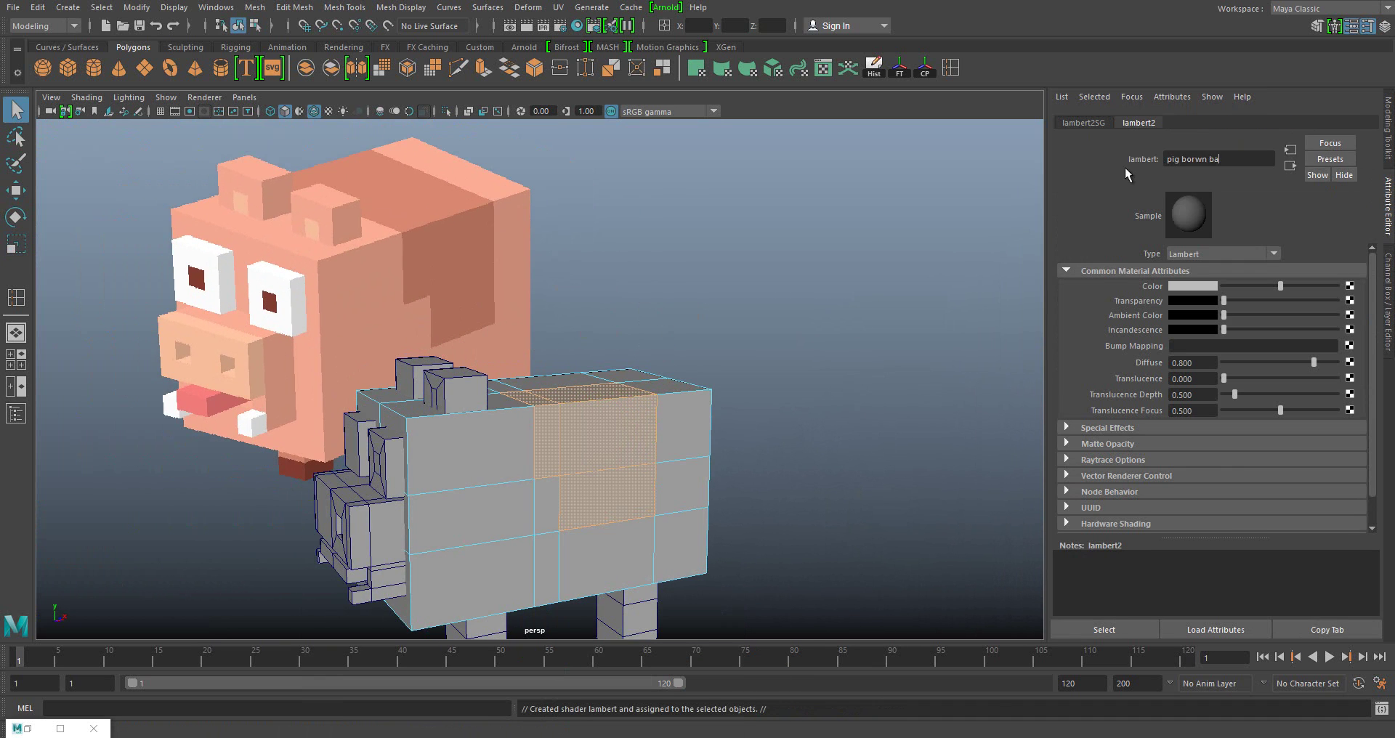
pyautogui.press('Return')
pyautogui.click(1192, 285)
pyautogui.click(483, 276)
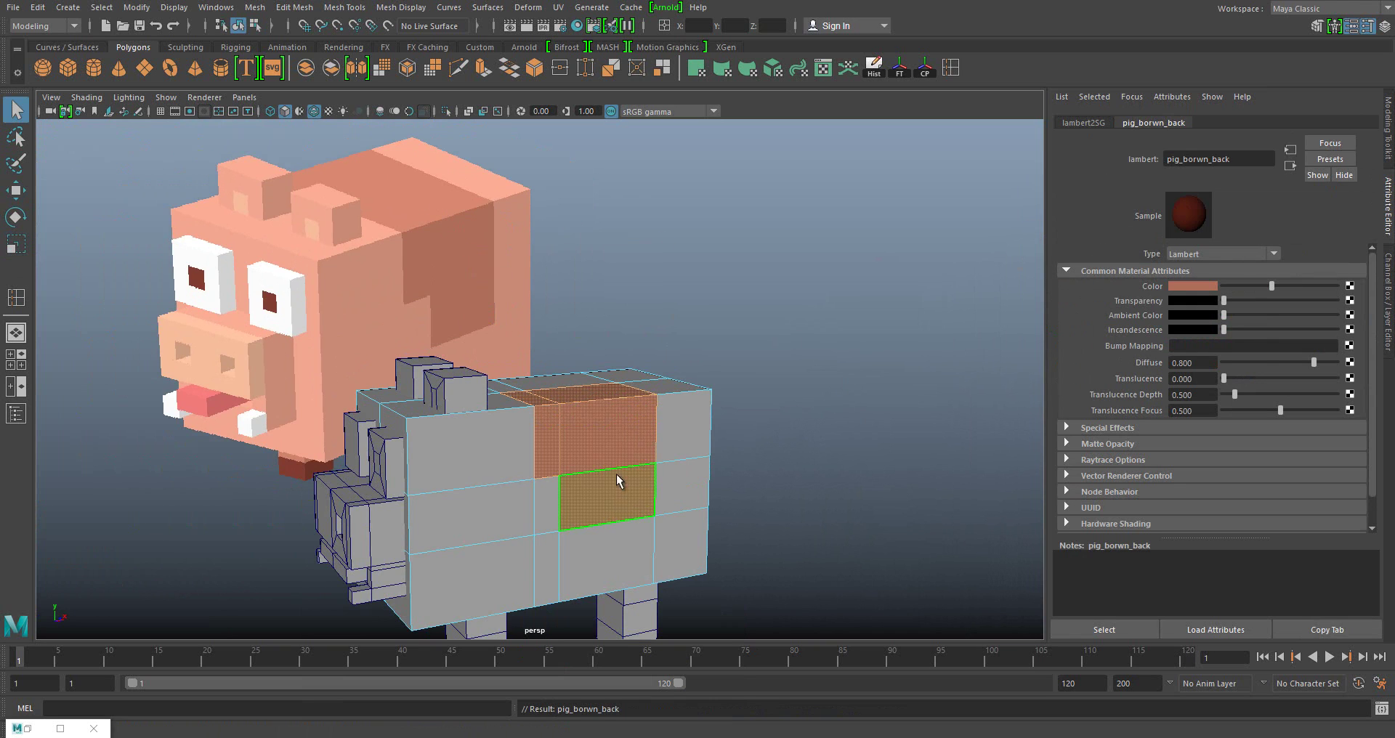
# - Invert the selection and assign a new Blinn 'pig_pink' sampled from the pig's pink colour
pyautogui.moveTo(555, 334); pyautogui.dragTo(566, 395, button='right')
pyautogui.click(551, 482)
pyautogui.rightClick(451, 334)
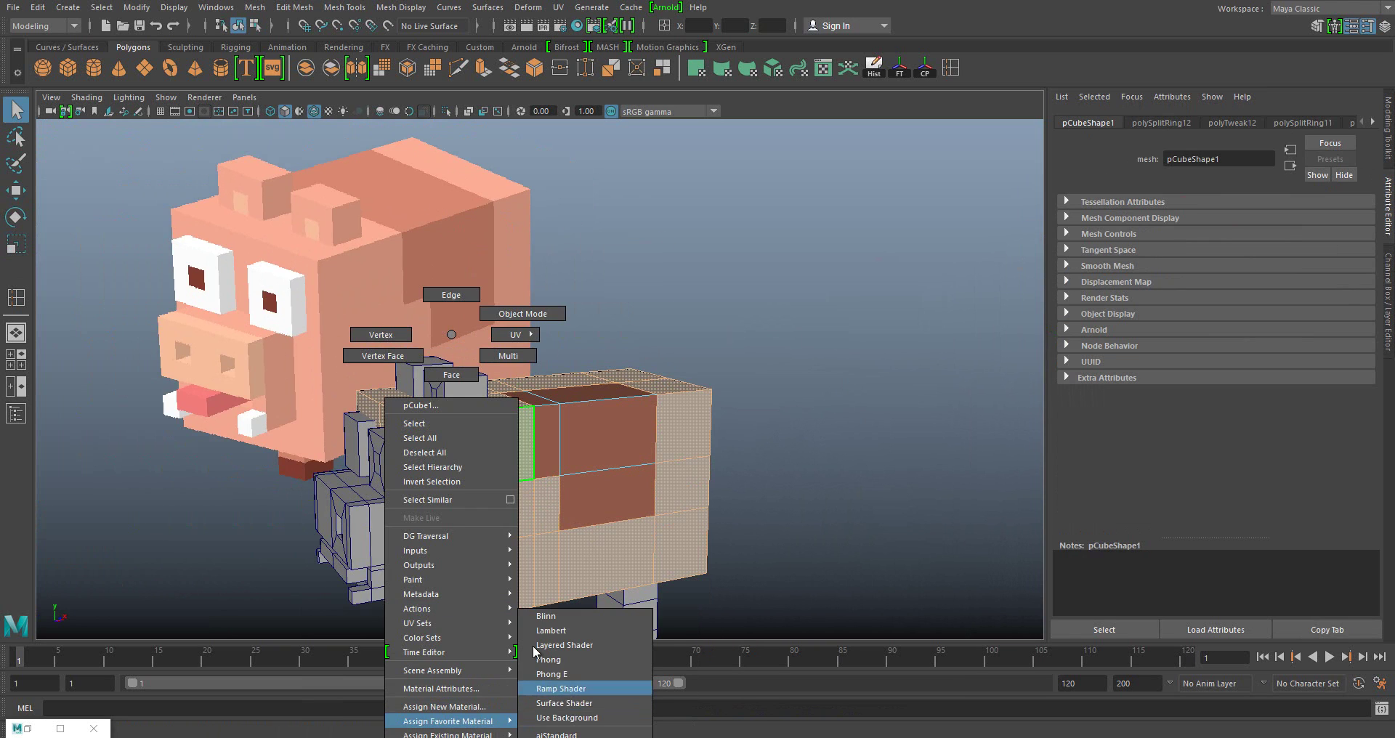
pyautogui.click(614, 688)
pyautogui.write('pig_pink')
pyautogui.press('Return')
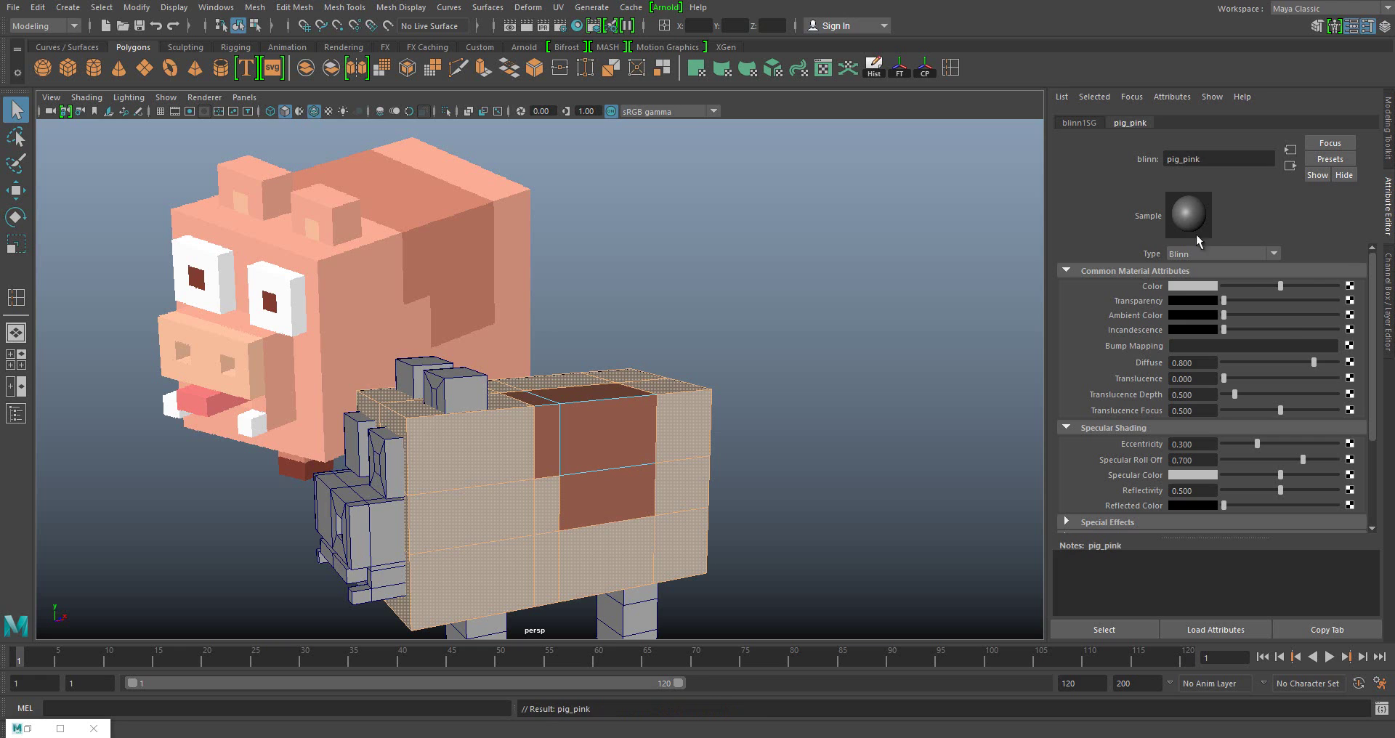
pyautogui.click(1192, 286)
pyautogui.click(1192, 285)
pyautogui.click(1058, 238)
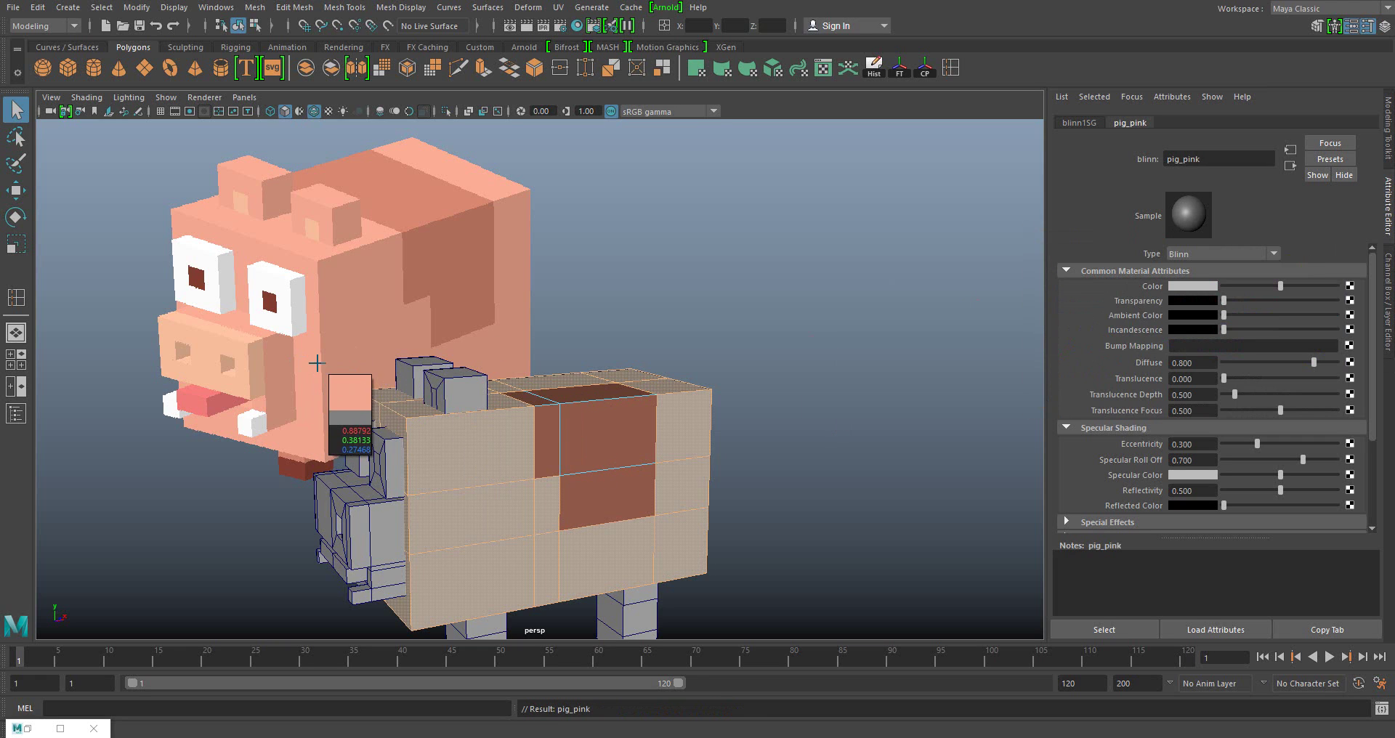
pyautogui.click(242, 275)
# - Apply the pig_pink material to the front and back leg faces
pyautogui.keyDown('alt'); pyautogui.moveTo(486, 359); pyautogui.dragTo(471, 464); pyautogui.keyUp('alt')
pyautogui.scroll(3, 474, 452)
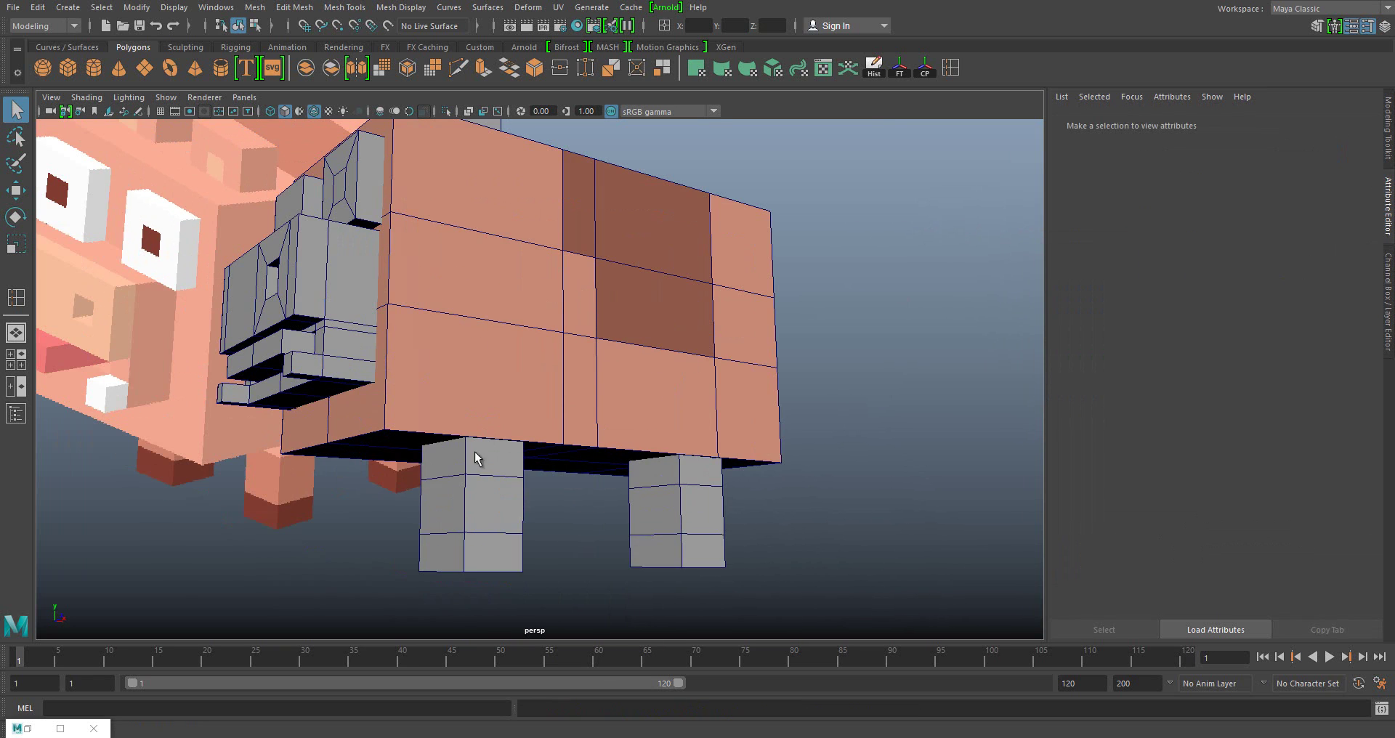
pyautogui.click(476, 456)
pyautogui.moveTo(482, 334); pyautogui.dragTo(585, 710, button='right')
pyautogui.click(624, 483)
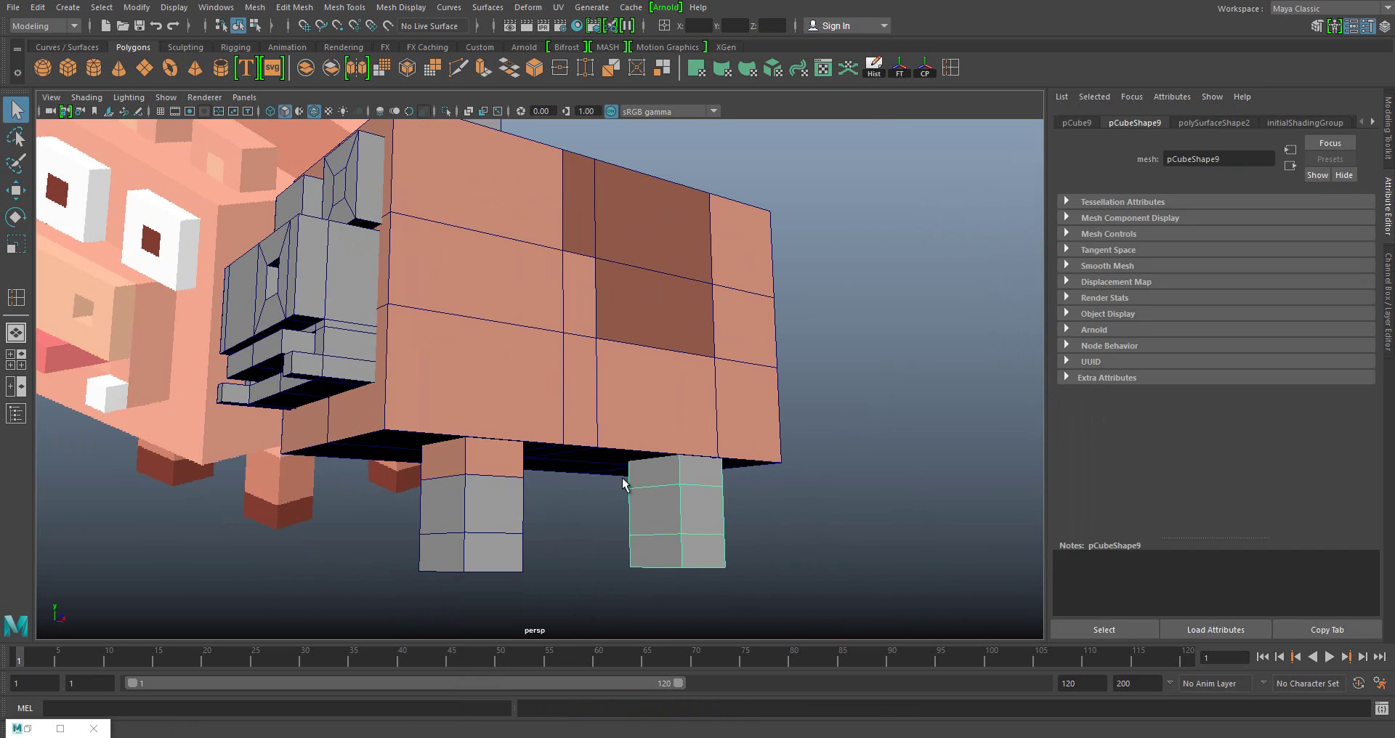
pyautogui.moveTo(624, 483); pyautogui.dragTo(674, 485, button='right')
pyautogui.moveTo(669, 392)
pyautogui.keyDown('alt'); pyautogui.mouseDown()
pyautogui.moveTo(514, 396)
pyautogui.moveTo(455, 382)
pyautogui.mouseUp(); pyautogui.keyUp('alt')
pyautogui.click(455, 382)
pyautogui.click(1201, 122)
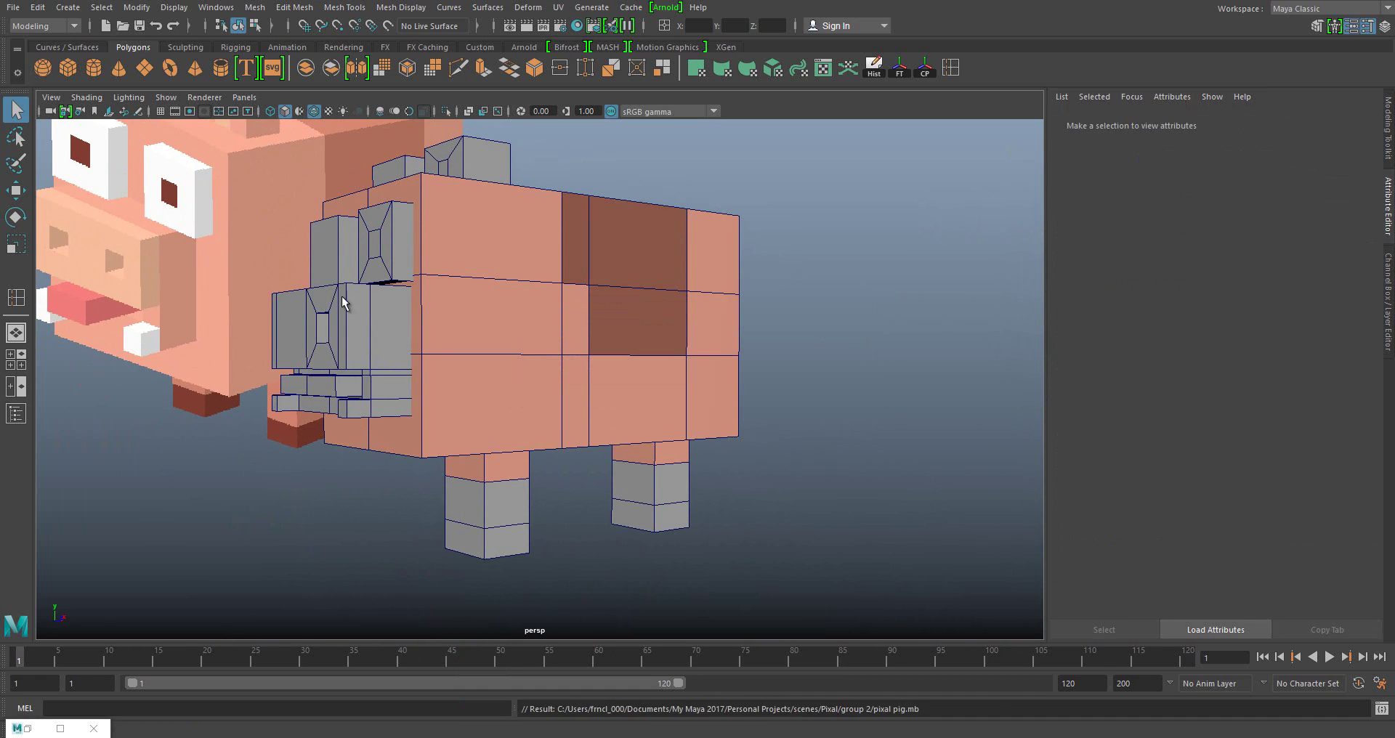
# - Assign the selected snout face a new Lambert material and rename it 'pig_white'
pyautogui.click(390, 396)
pyautogui.scroll(2, 363, 390)
pyautogui.keyDown('alt'); pyautogui.moveTo(363, 390); pyautogui.dragTo(580, 380); pyautogui.keyUp('alt')
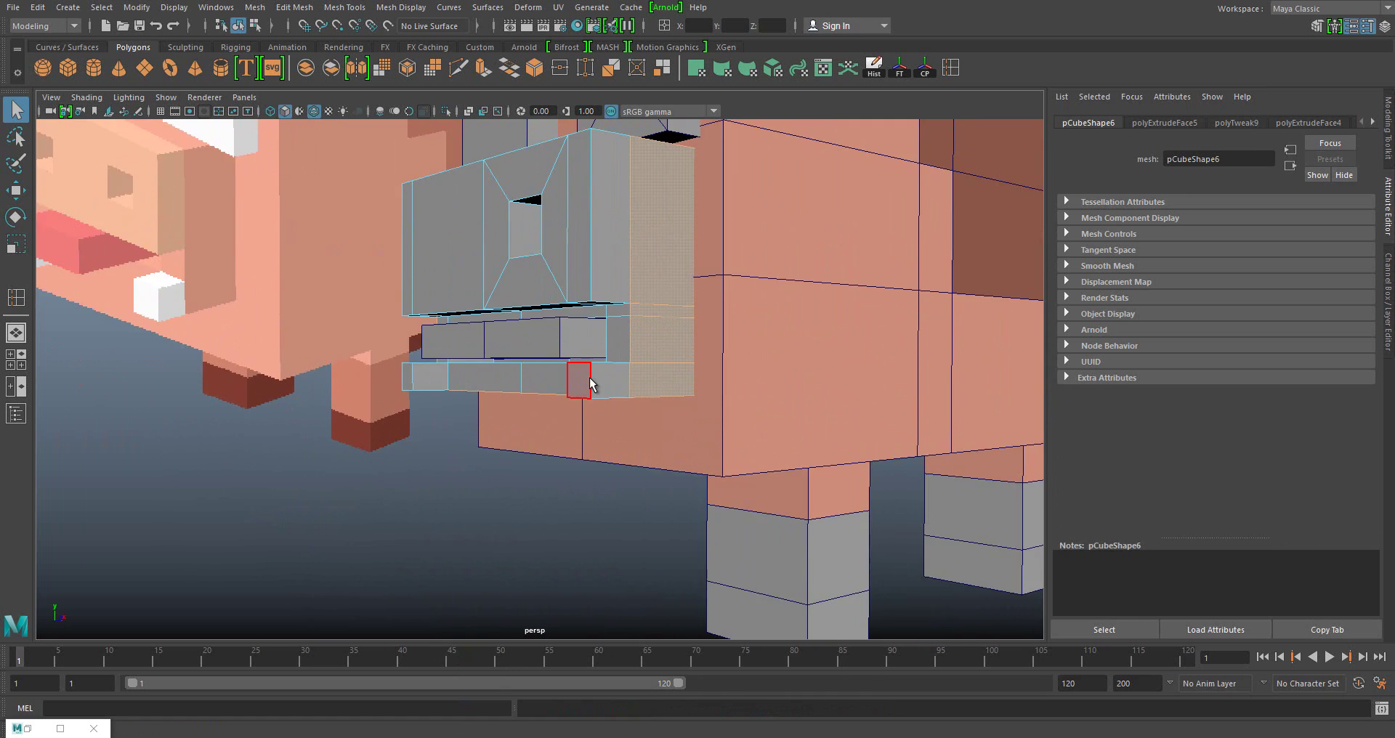
pyautogui.scroll(3, 336, 339)
pyautogui.moveTo(378, 378)
pyautogui.keyDown('alt'); pyautogui.mouseDown()
pyautogui.moveTo(349, 344)
pyautogui.moveTo(601, 411)
pyautogui.moveTo(483, 342)
pyautogui.mouseUp(); pyautogui.keyUp('alt')
pyautogui.moveTo(483, 342); pyautogui.dragTo(399, 386, button='right')
pyautogui.keyDown('alt'); pyautogui.moveTo(399, 385); pyautogui.dragTo(620, 226); pyautogui.keyUp('alt')
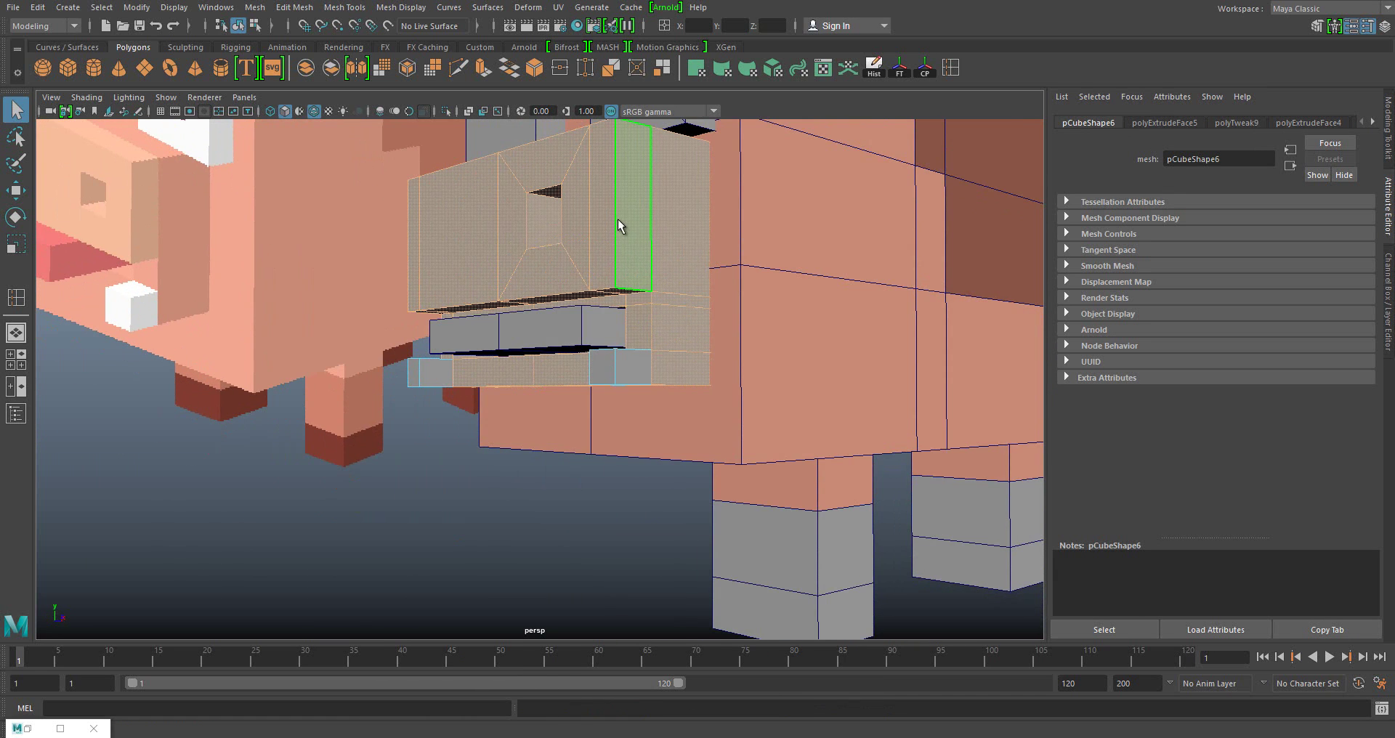
pyautogui.moveTo(619, 220); pyautogui.dragTo(637, 636, button='right')
pyautogui.keyDown('alt'); pyautogui.moveTo(645, 249); pyautogui.dragTo(623, 327); pyautogui.keyUp('alt')
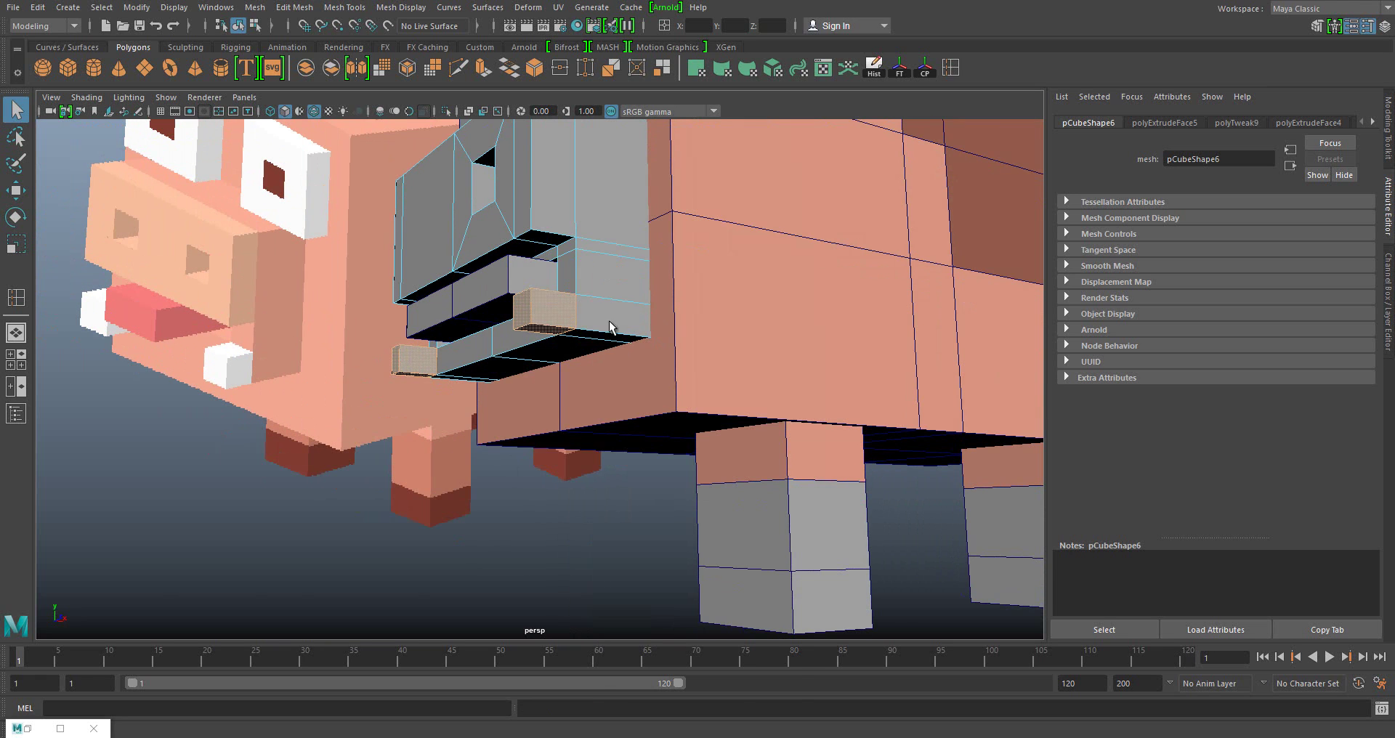
pyautogui.moveTo(545, 341); pyautogui.dragTo(654, 640, button='right')
pyautogui.doubleClick(1192, 158)
pyautogui.write('pig_white')
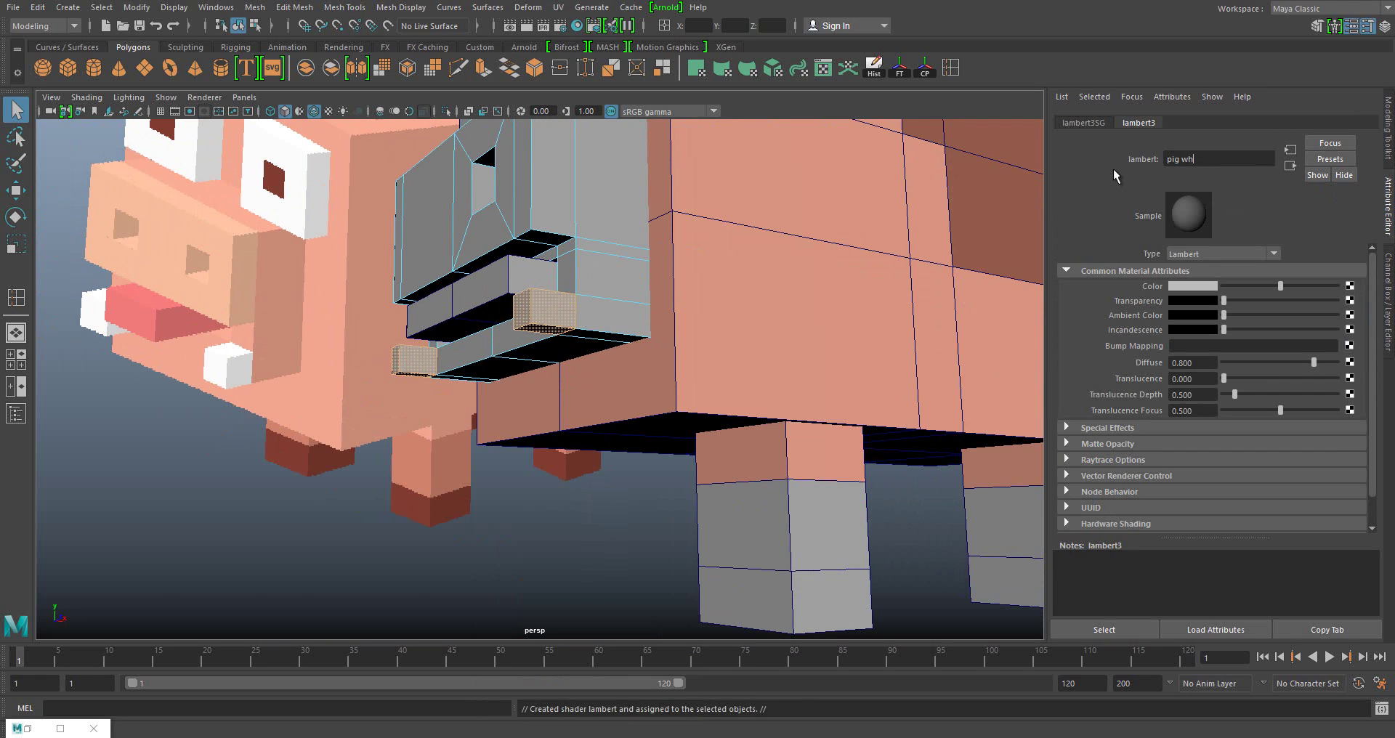
pyautogui.press('Return')
# - Give the snout faces a new Lambert 'pig_nose' coloured from the reference pig's nose
pyautogui.moveTo(544, 316); pyautogui.dragTo(514, 451, button='right')
pyautogui.keyDown('alt'); pyautogui.moveTo(514, 451); pyautogui.dragTo(520, 336); pyautogui.keyUp('alt')
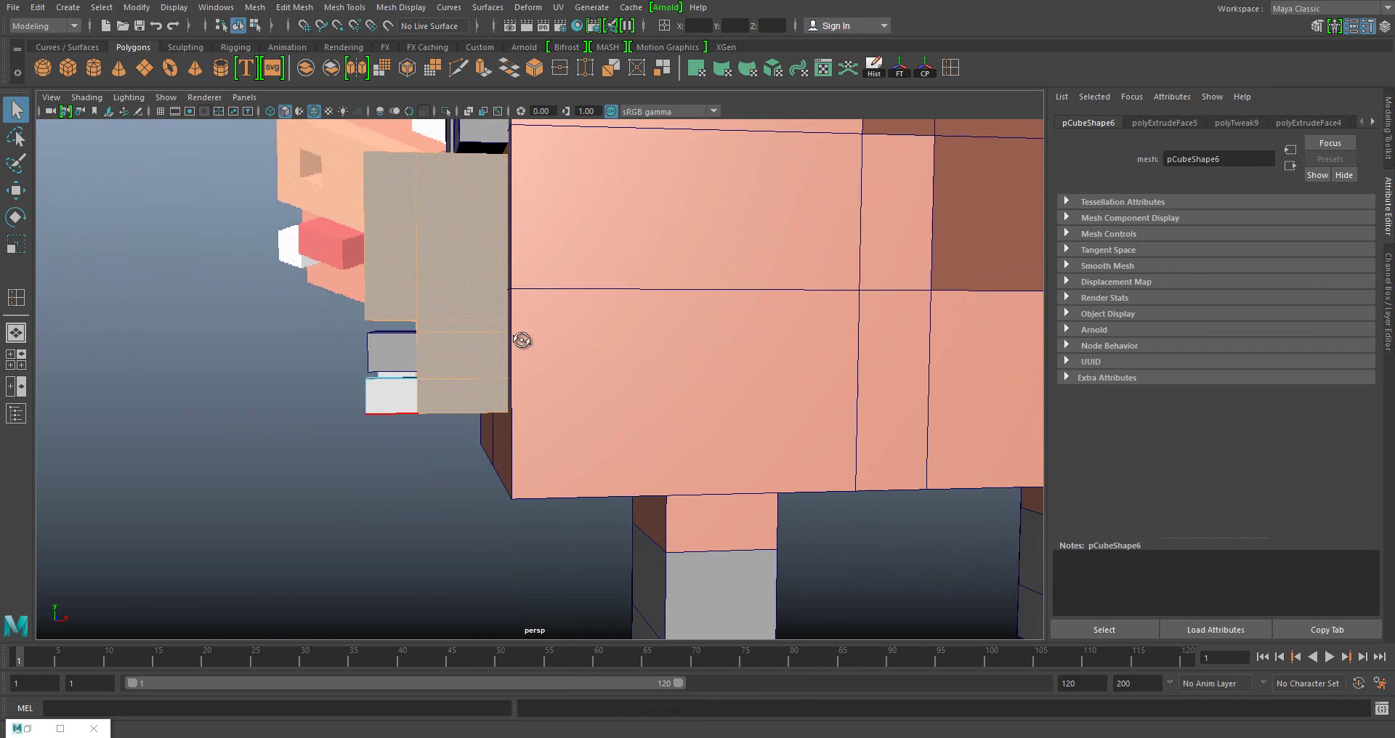
pyautogui.keyDown('alt'); pyautogui.moveTo(445, 102); pyautogui.dragTo(926, 457); pyautogui.keyUp('alt')
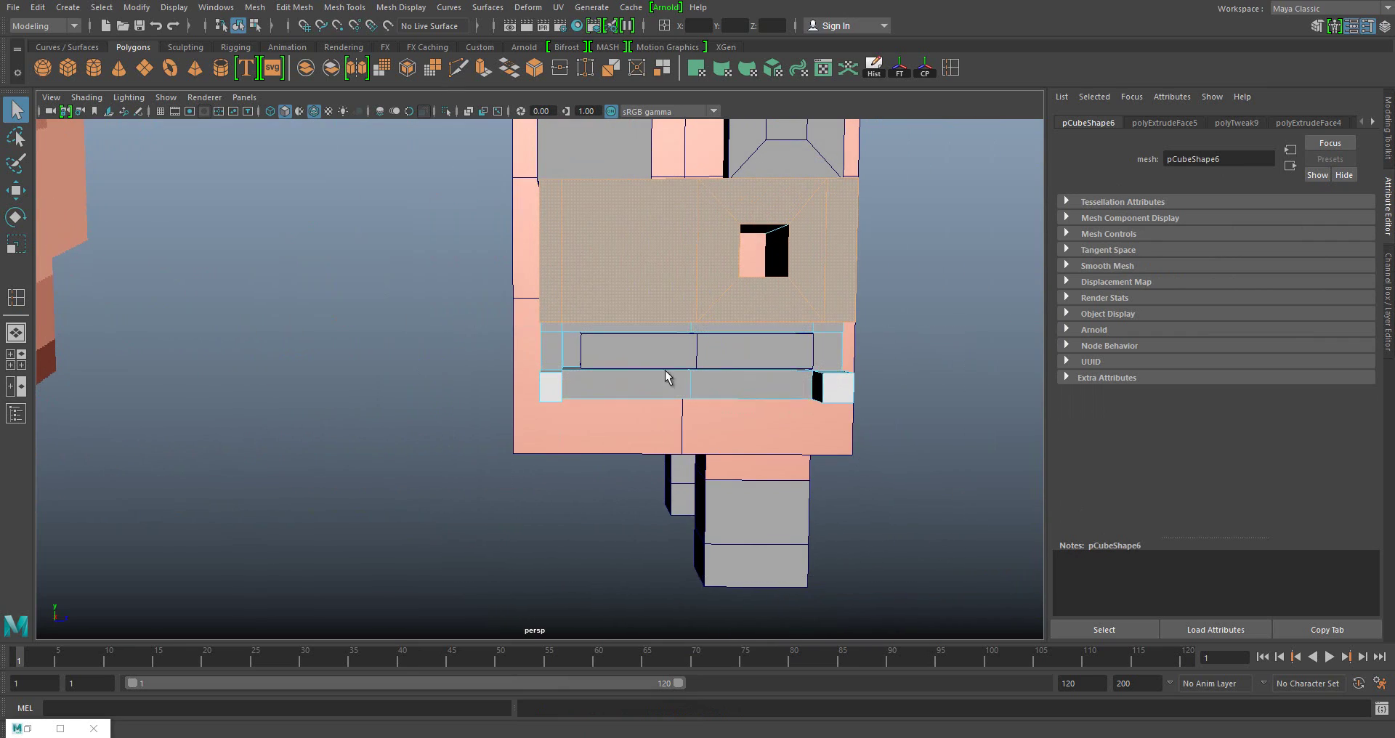
pyautogui.moveTo(665, 369)
pyautogui.keyDown('alt'); pyautogui.mouseDown()
pyautogui.moveTo(639, 342)
pyautogui.moveTo(673, 336)
pyautogui.moveTo(639, 380)
pyautogui.moveTo(412, 242)
pyautogui.mouseUp(); pyautogui.keyUp('alt')
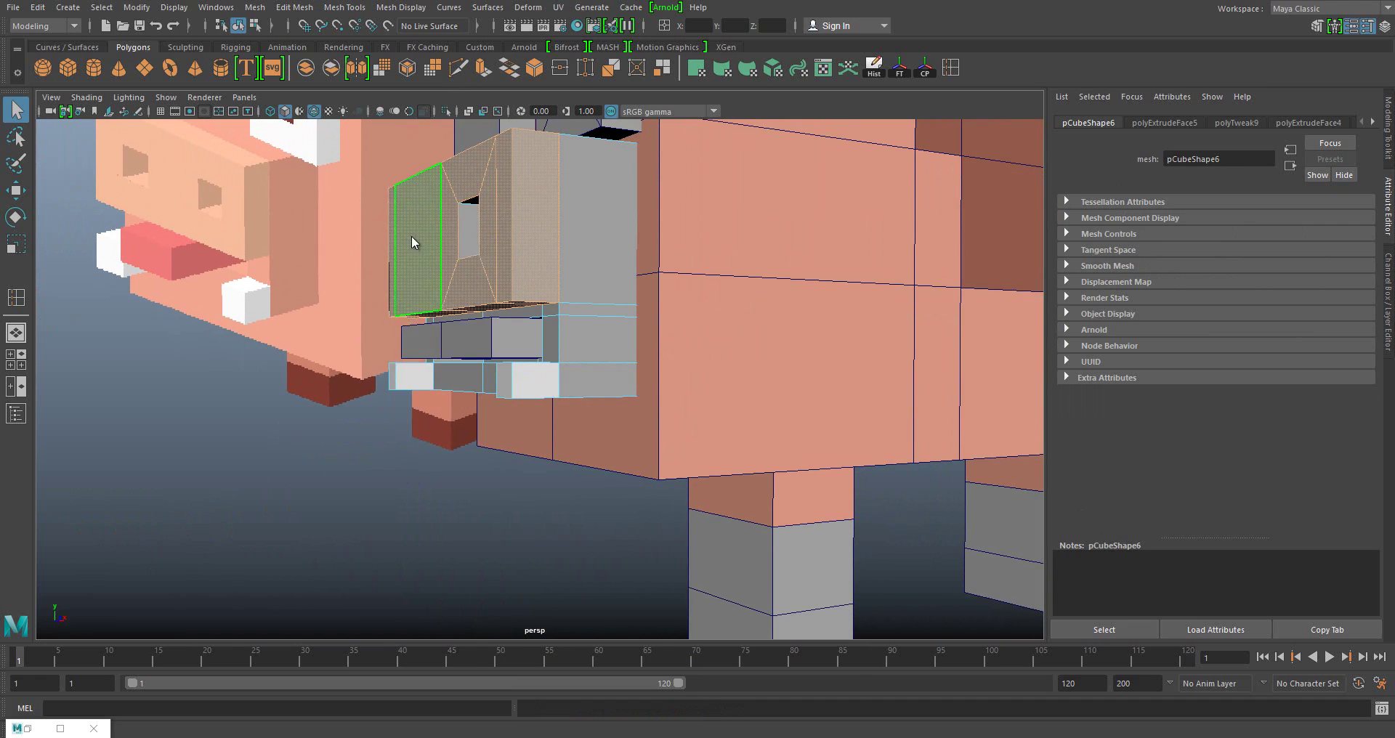
pyautogui.moveTo(412, 242); pyautogui.dragTo(407, 623, button='right')
pyautogui.click(509, 636)
pyautogui.doubleClick(1185, 158)
pyautogui.write('pih')
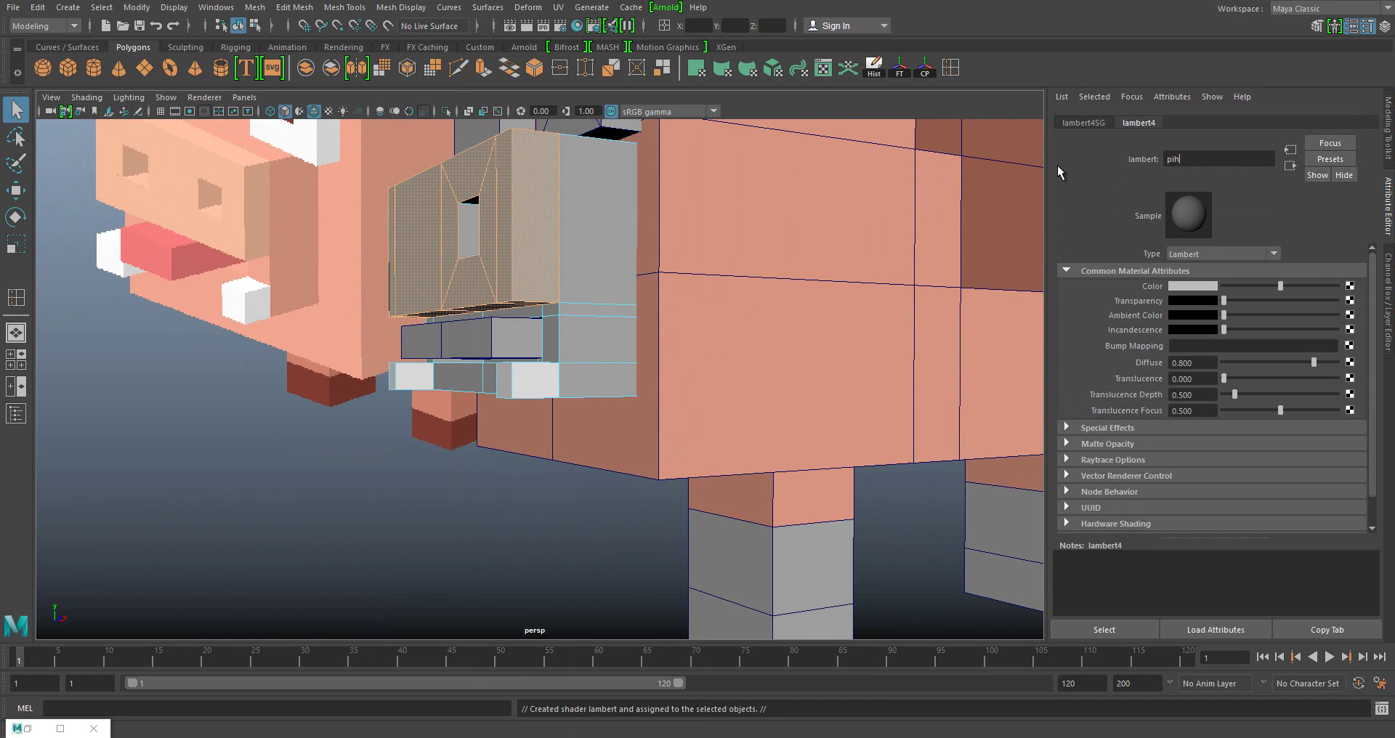
pyautogui.press('BackSpace')
pyautogui.write('g_nose')
pyautogui.press('Return')
pyautogui.click(1192, 287)
pyautogui.click(1125, 258)
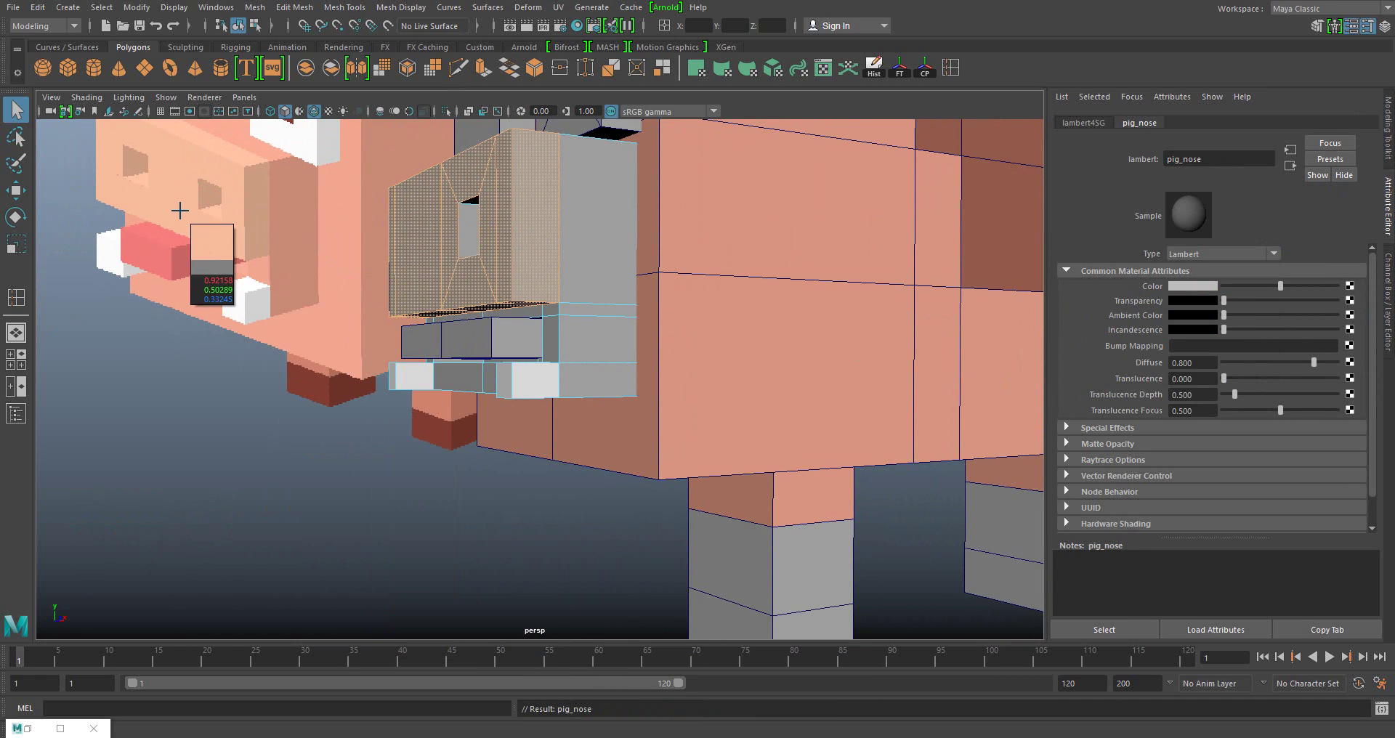
# - Assign the existing material to the remaining snout faces and save the scene
pyautogui.moveTo(531, 252); pyautogui.dragTo(516, 393, button='right')
pyautogui.keyDown('alt'); pyautogui.moveTo(538, 429); pyautogui.dragTo(338, 389); pyautogui.keyUp('alt')
pyautogui.moveTo(561, 240); pyautogui.dragTo(676, 712, button='right')
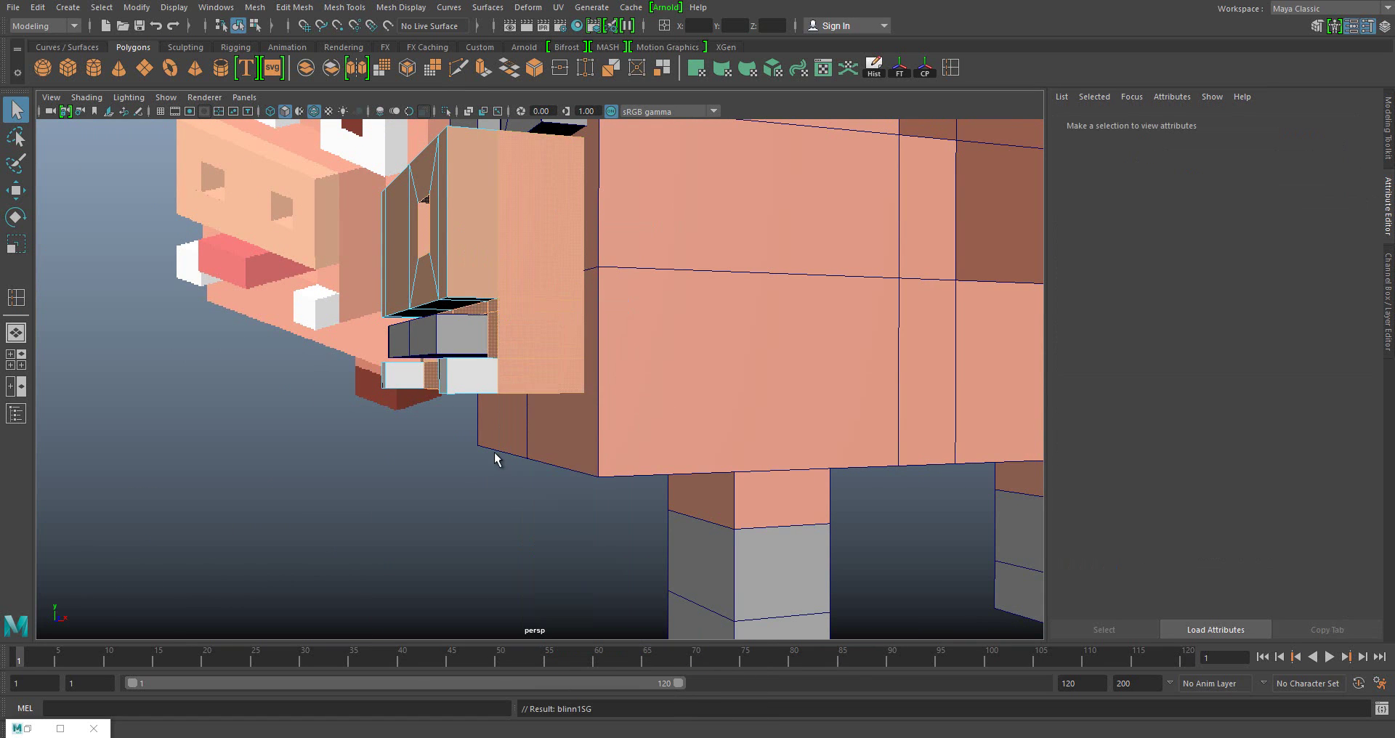
pyautogui.hotkey('ctrl', 's')
pyautogui.click(663, 379)
# - Give the nostril face the pig_nose material and review its attributes
pyautogui.click(567, 275)
pyautogui.scroll(5, 694, 352)
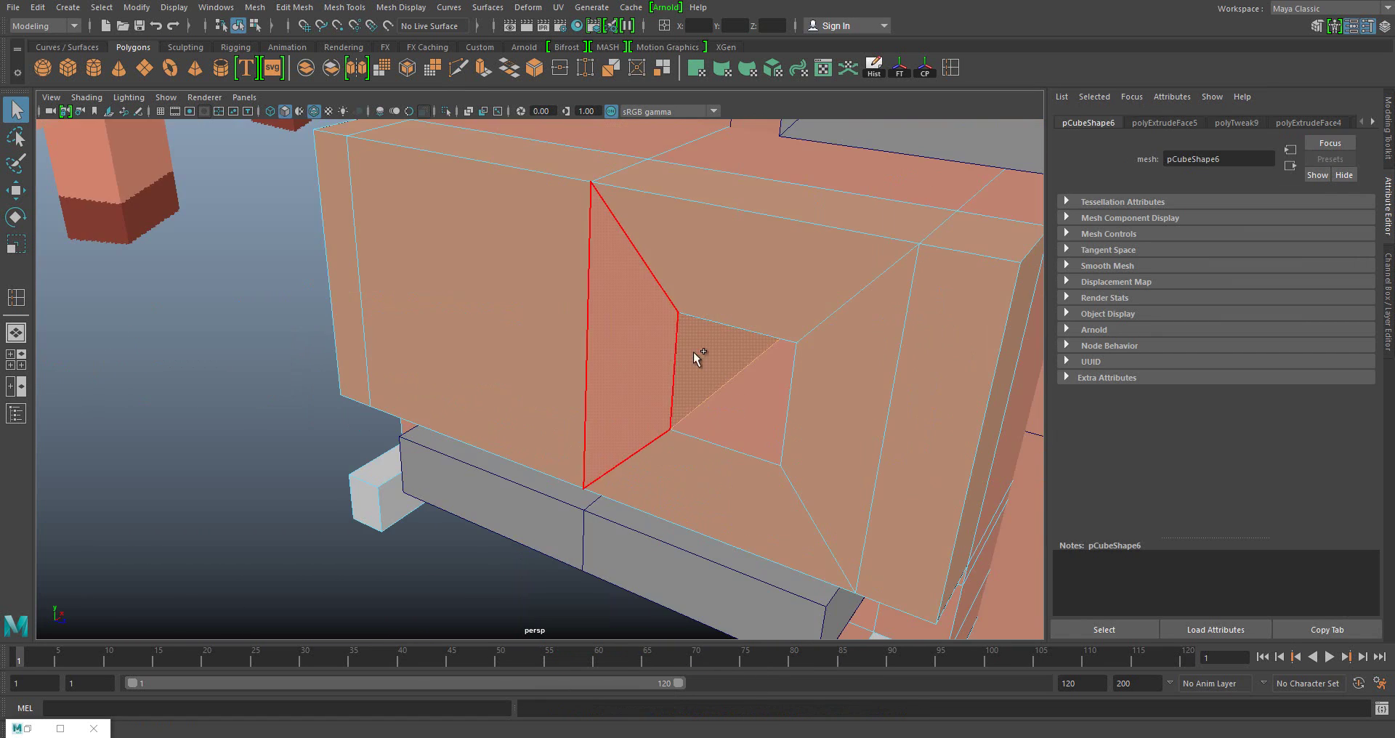
pyautogui.moveTo(694, 352)
pyautogui.keyDown('alt'); pyautogui.mouseDown()
pyautogui.moveTo(777, 347)
pyautogui.moveTo(812, 288)
pyautogui.mouseUp(); pyautogui.keyUp('alt')
pyautogui.moveTo(774, 276); pyautogui.dragTo(796, 684, button='right')
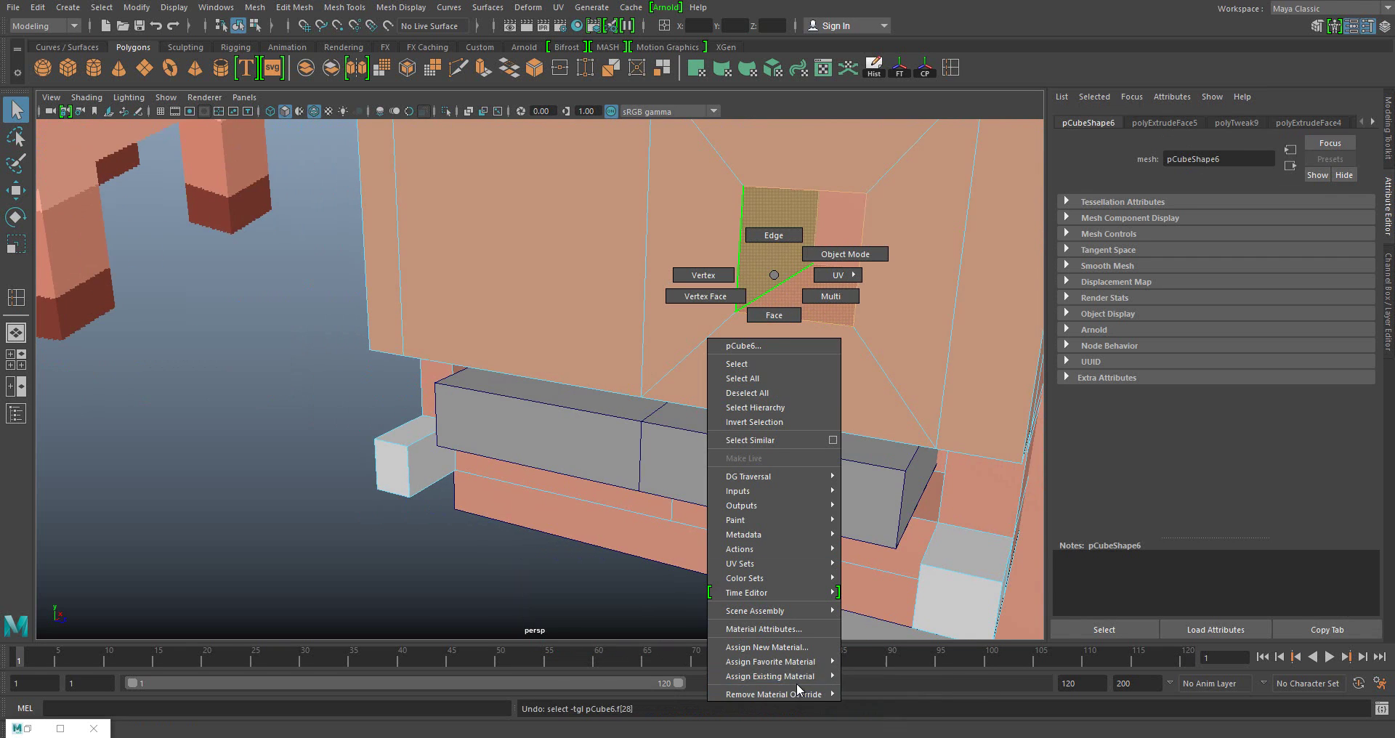
pyautogui.click(909, 722)
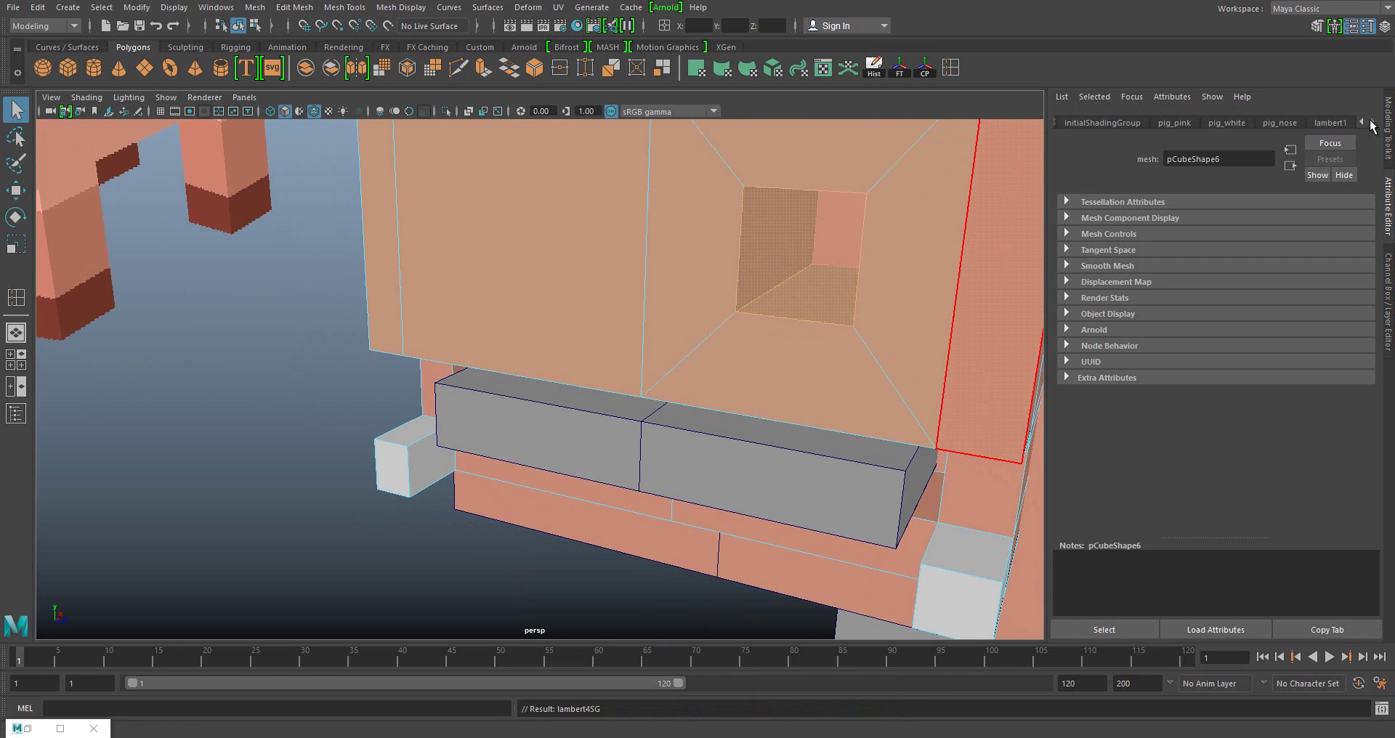
pyautogui.click(1279, 123)
pyautogui.scroll(-5, 566, 306)
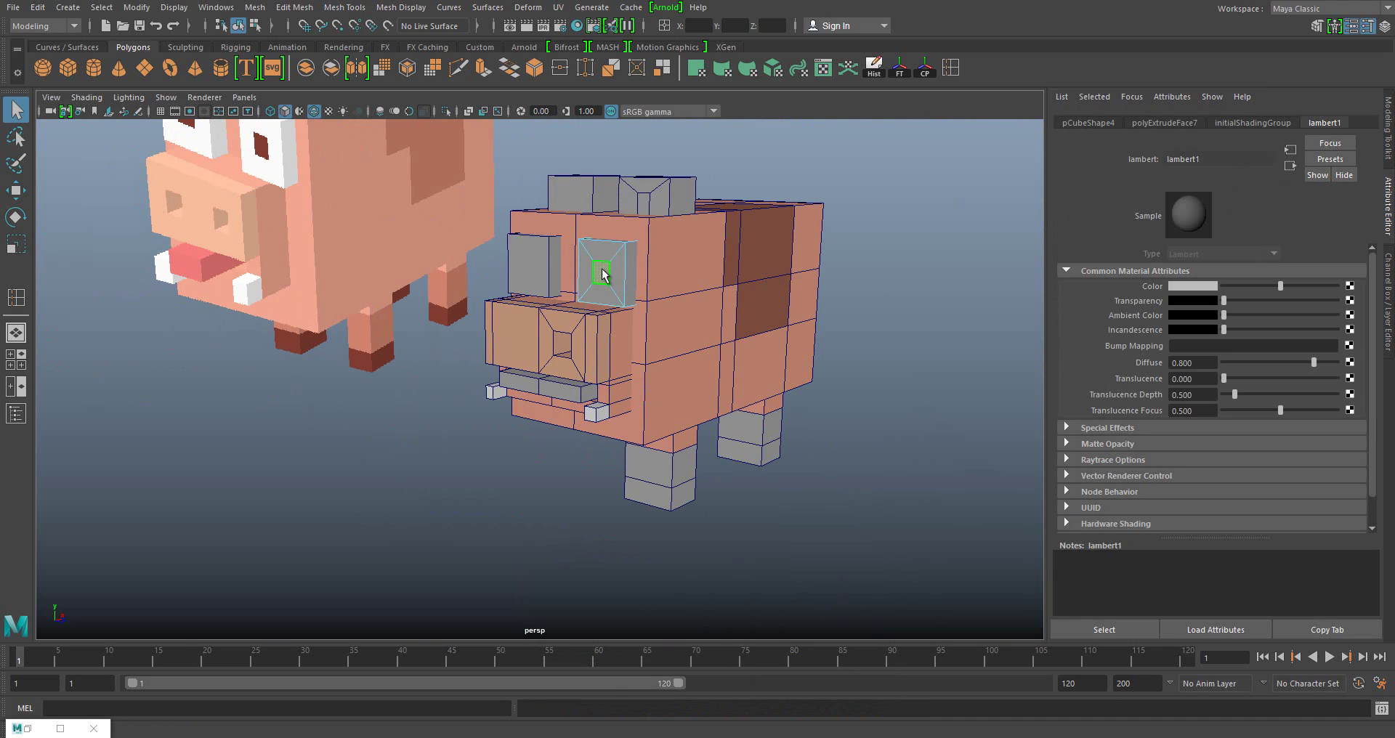
# - Give the eye centre a dark brown pig_brown material and the outer eye faces white
pyautogui.moveTo(603, 270); pyautogui.dragTo(626, 660, button='right')
pyautogui.click(702, 631)
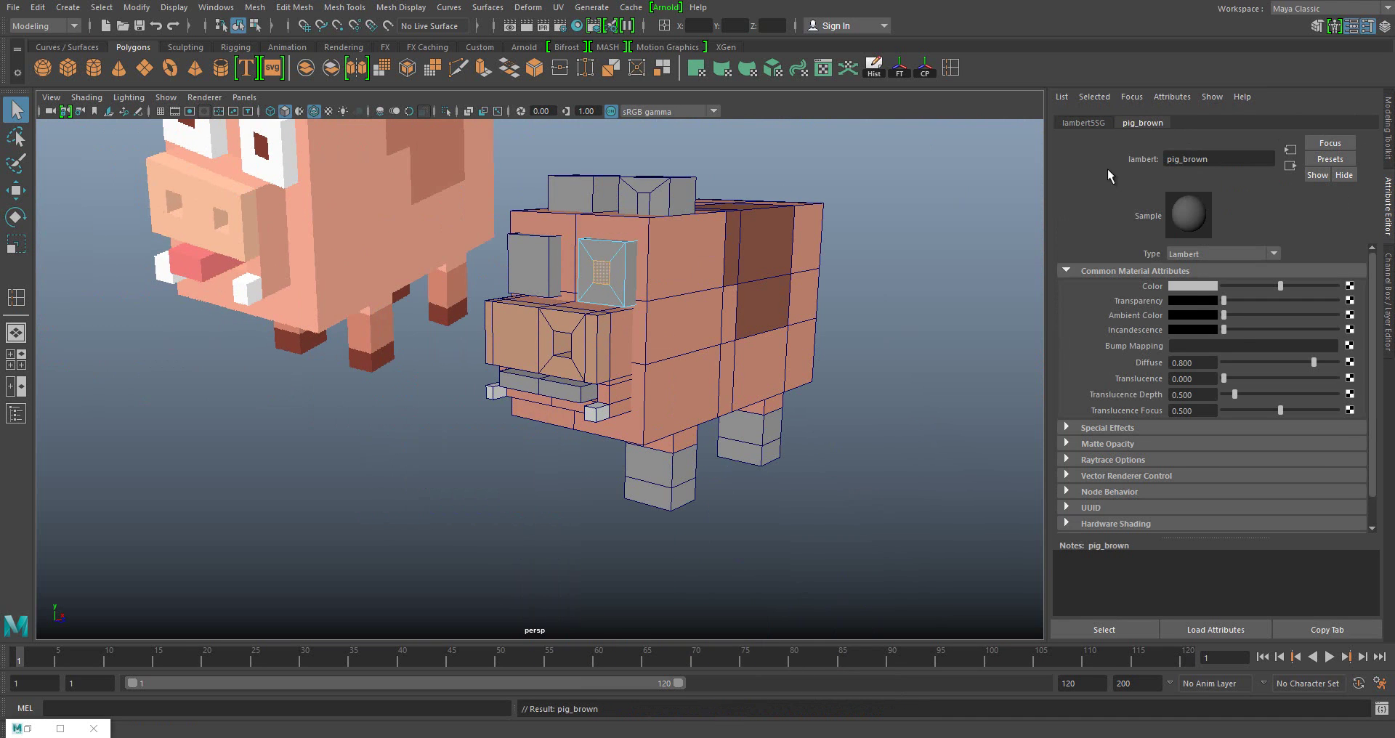
pyautogui.moveTo(1188, 287); pyautogui.dragTo(391, 356)
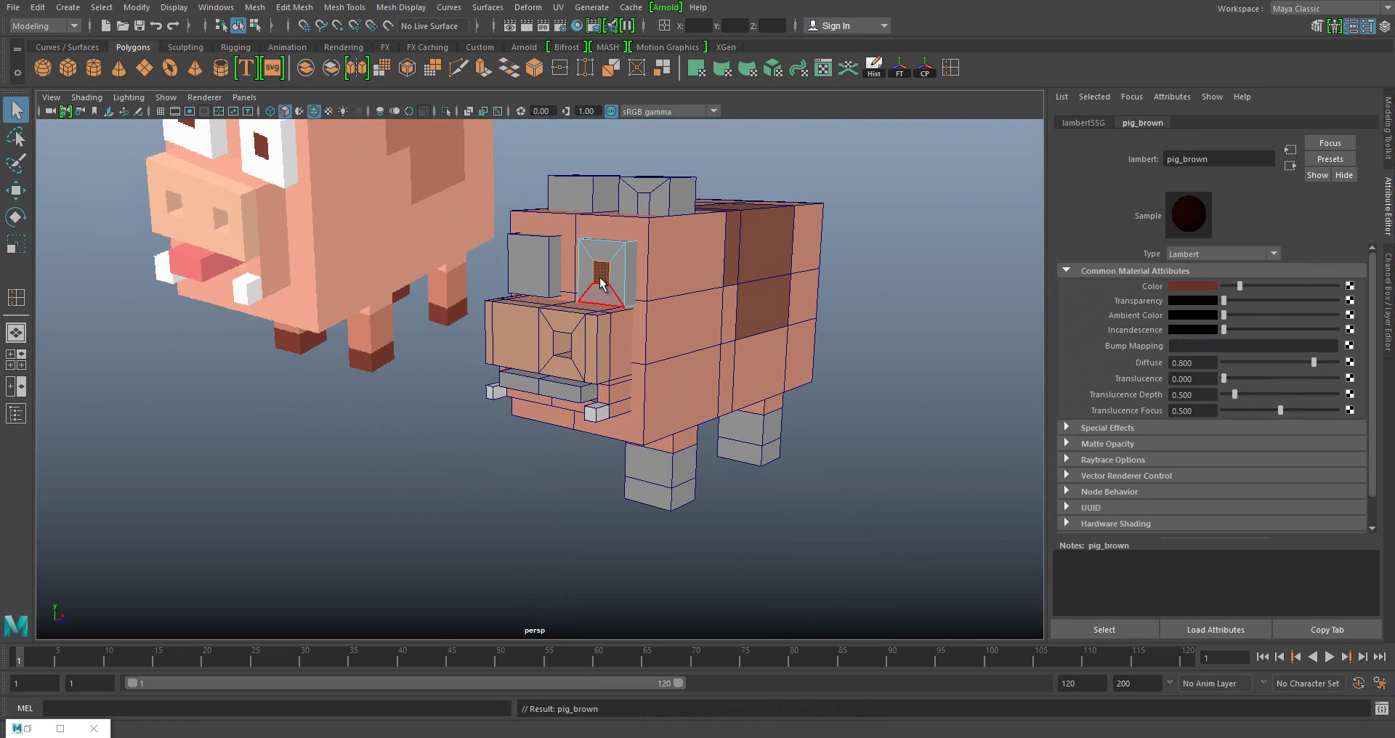
pyautogui.moveTo(600, 283); pyautogui.dragTo(732, 726, button='right')
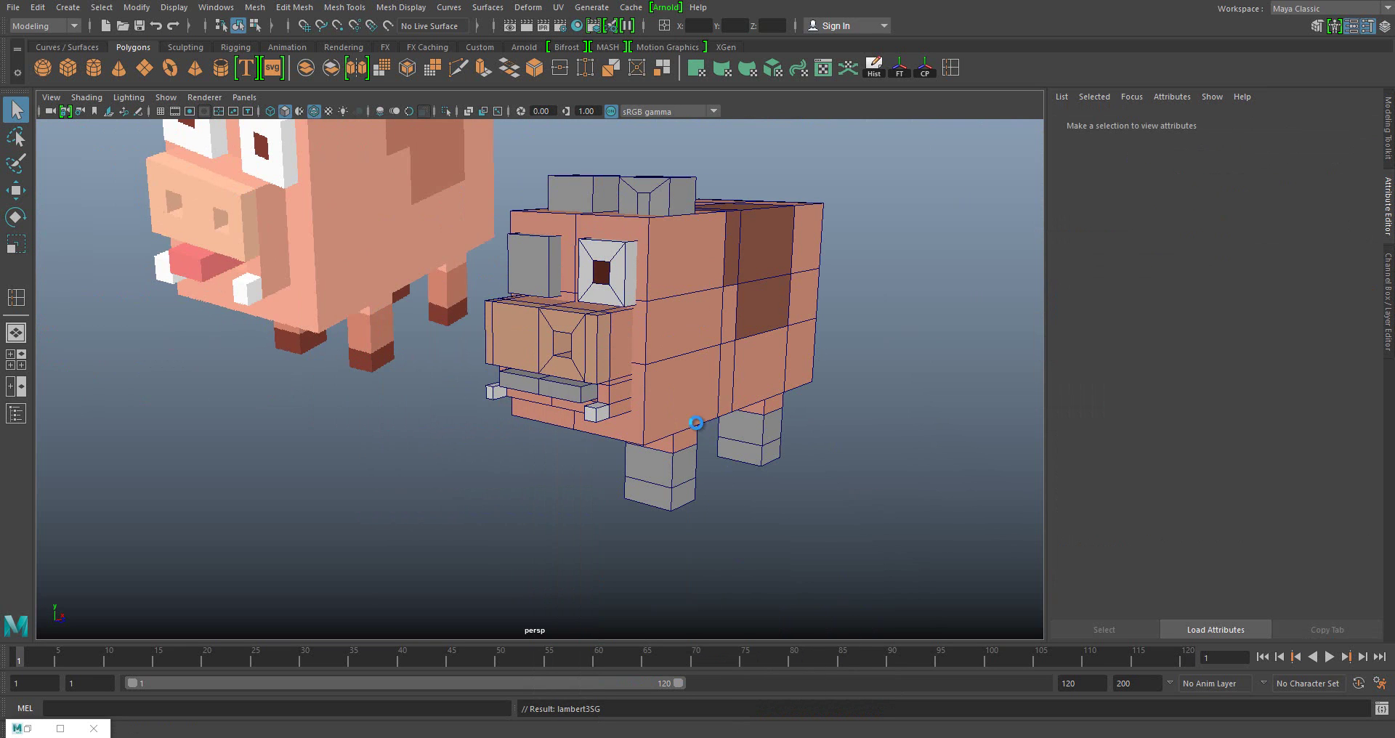
pyautogui.scroll(5, 624, 313)
pyautogui.scroll(-4, 618, 378)
pyautogui.scroll(-1, 615, 420)
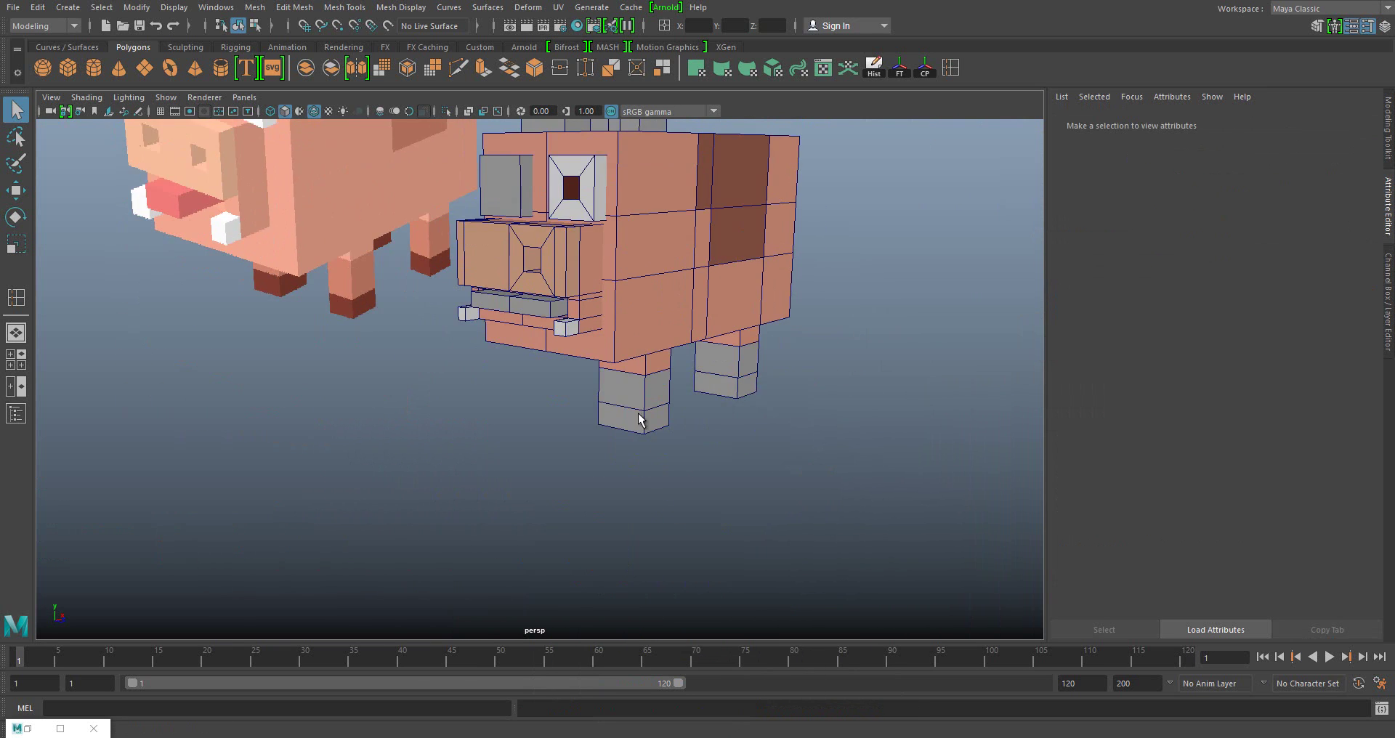
# - Colour the bottom faces of the front and rear legs with the brown material as hooves
pyautogui.keyDown('alt'); pyautogui.moveTo(639, 419); pyautogui.dragTo(639, 385); pyautogui.keyUp('alt')
pyautogui.moveTo(700, 461); pyautogui.dragTo(564, 399)
pyautogui.moveTo(623, 412); pyautogui.dragTo(734, 698, button='right')
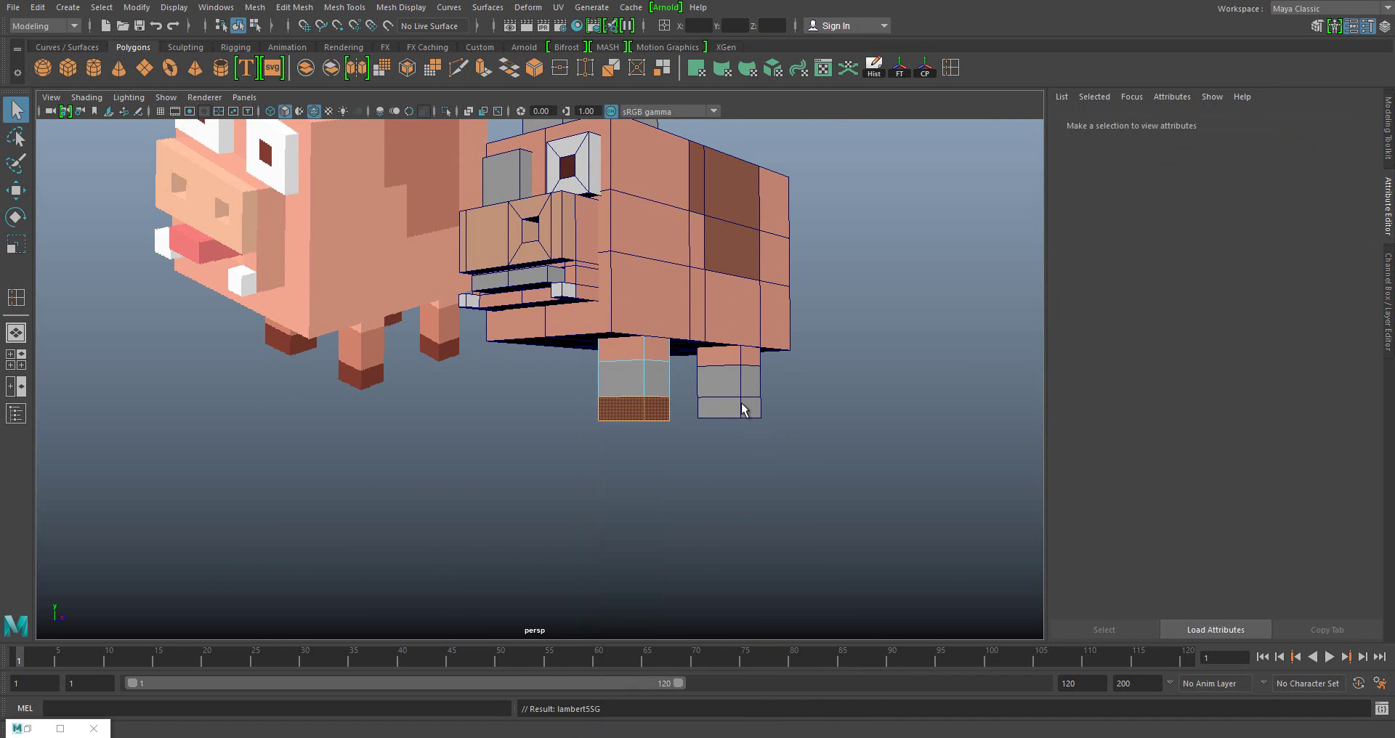
pyautogui.click(742, 410)
pyautogui.moveTo(713, 411); pyautogui.dragTo(835, 698, button='right')
pyautogui.click(722, 473)
# - Give the middle faces of both legs a new dark pink Lambert named pig_dark_pink
pyautogui.scroll(3, 619, 358)
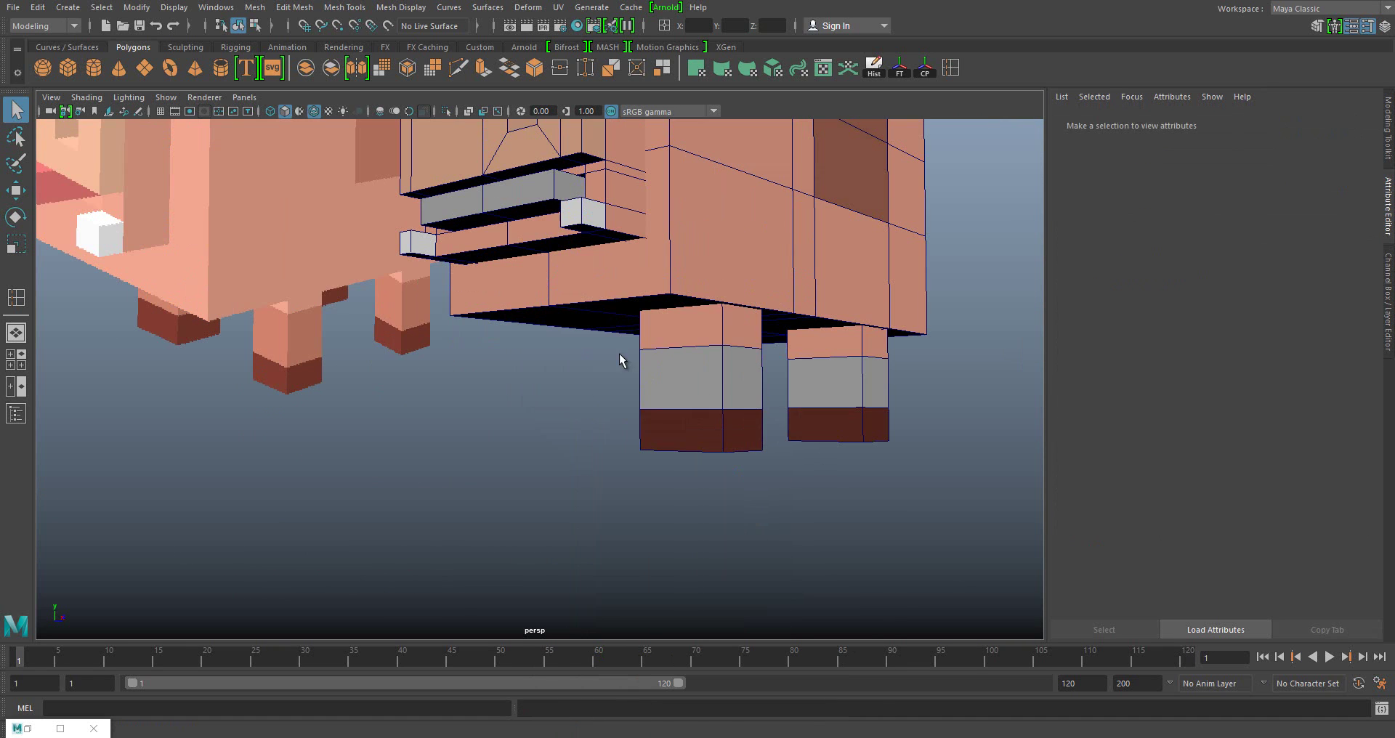
pyautogui.click(680, 385)
pyautogui.press('w')
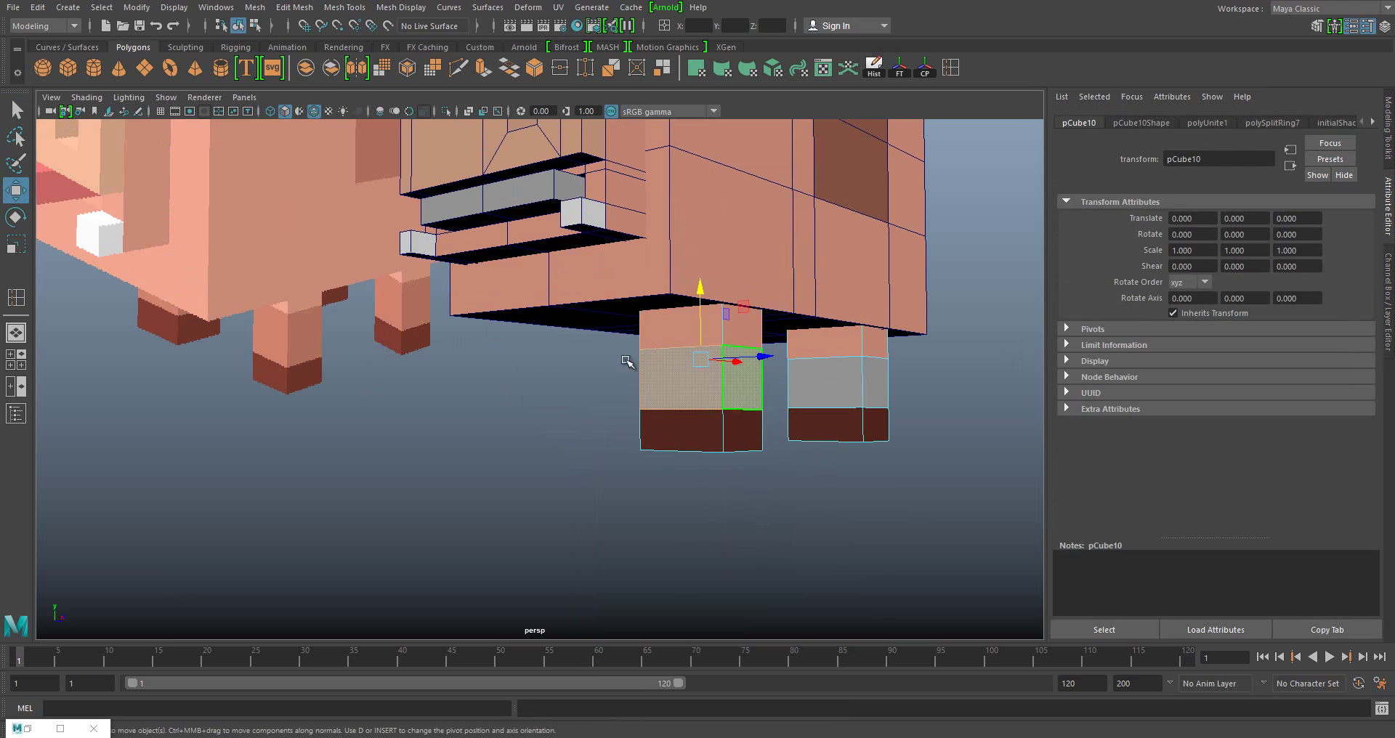
pyautogui.keyDown('shift'); pyautogui.click(836, 382); pyautogui.keyUp('shift')
pyautogui.moveTo(778, 312); pyautogui.dragTo(945, 631, button='right')
pyautogui.doubleClick(1206, 158)
pyautogui.write('pi')
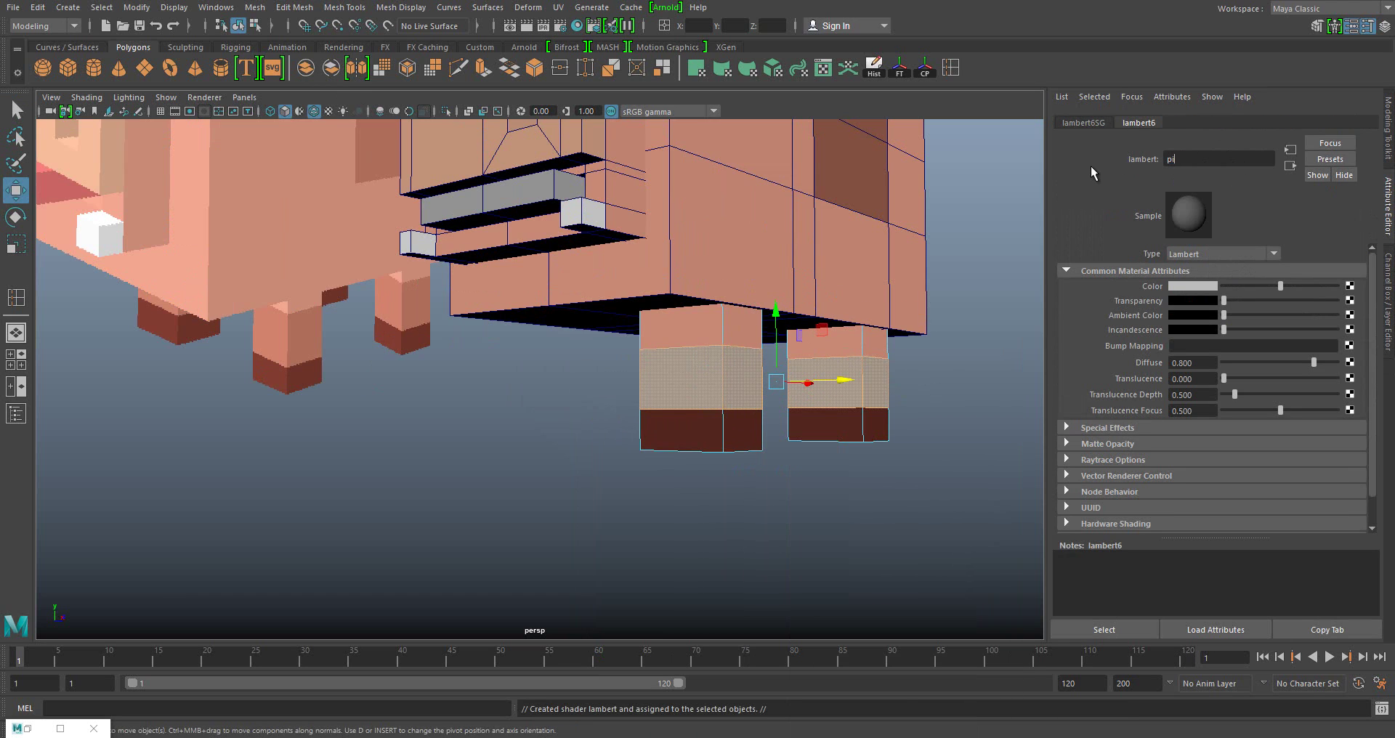
pyautogui.write('g dark')
pyautogui.press('BackSpace')
pyautogui.press('BackSpace')
pyautogui.press('BackSpace')
pyautogui.press('BackSpace')
pyautogui.press('BackSpace')
pyautogui.press('BackSpace')
pyautogui.write('g dark ')
pyautogui.write('pink')
pyautogui.press('Return')
pyautogui.click(1193, 286)
pyautogui.click(1299, 291)
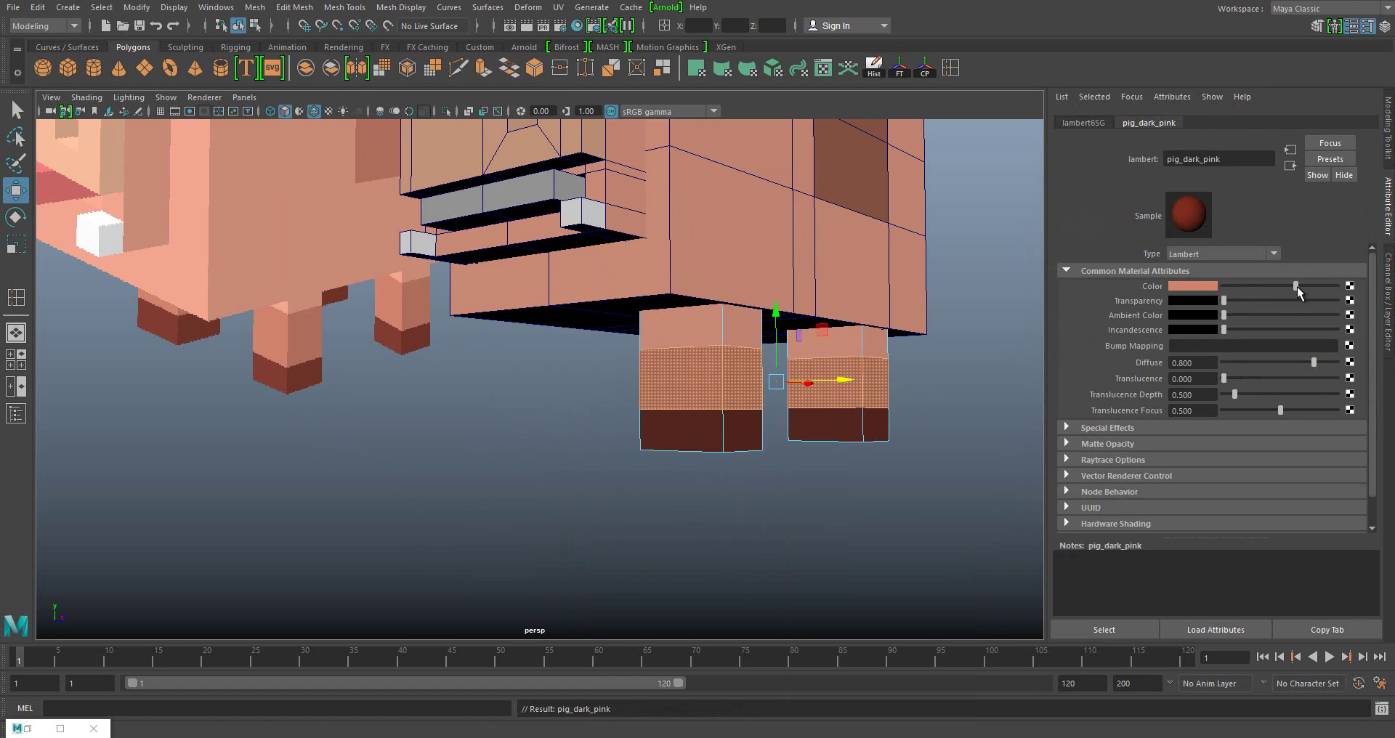
pyautogui.click(778, 503)
pyautogui.click(670, 380)
# - Give the mouth block a new pink material named pig_pink1
pyautogui.click(531, 265)
pyautogui.rightClick(529, 233)
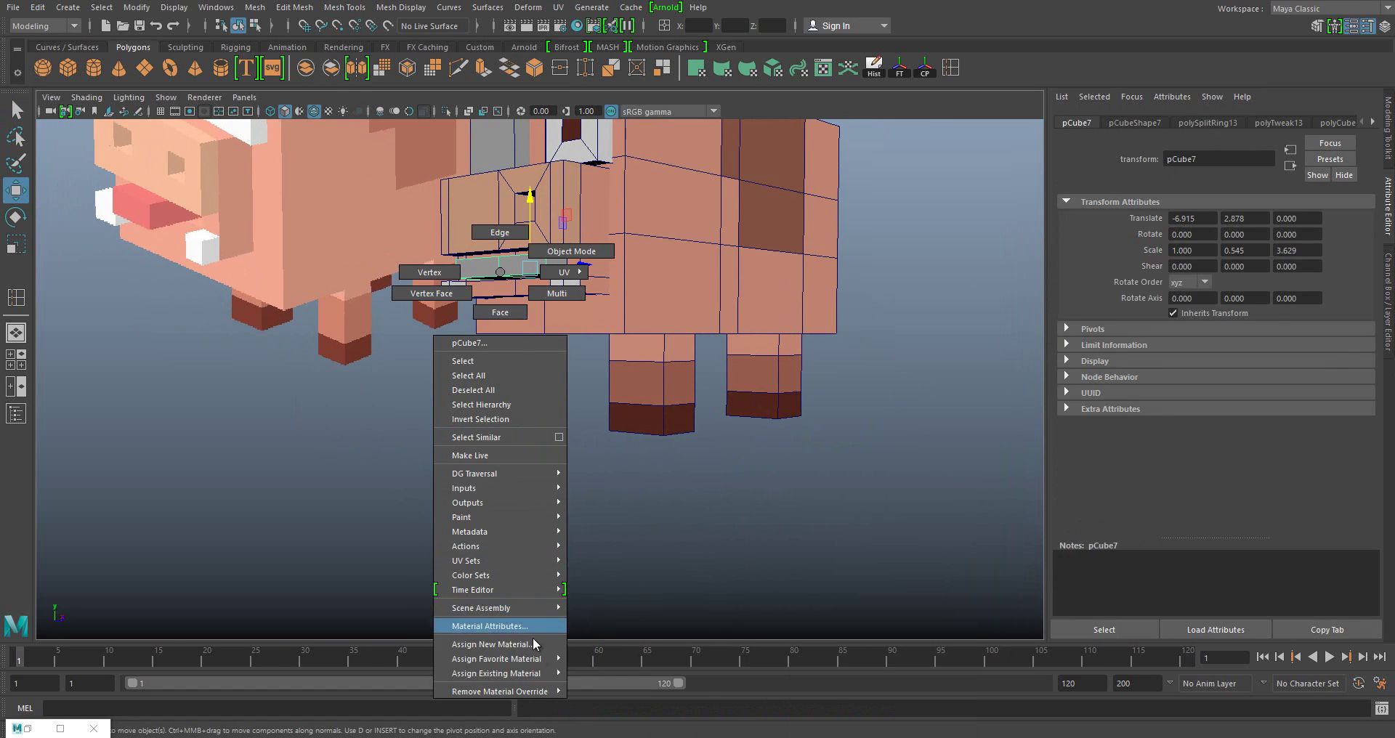
pyautogui.write('pig_pink')
pyautogui.press('Return')
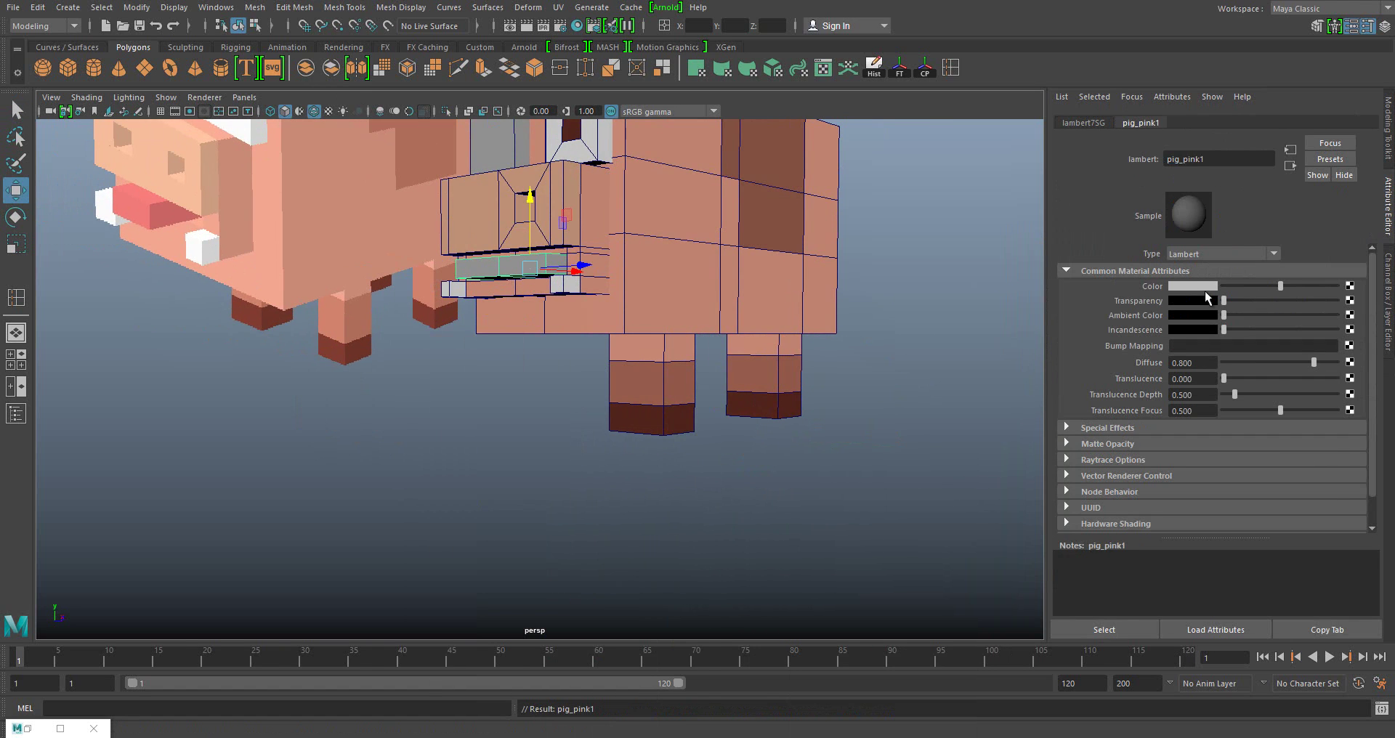
pyautogui.click(1196, 284)
pyautogui.click(1224, 282)
pyautogui.click(1215, 276)
pyautogui.click(1259, 273)
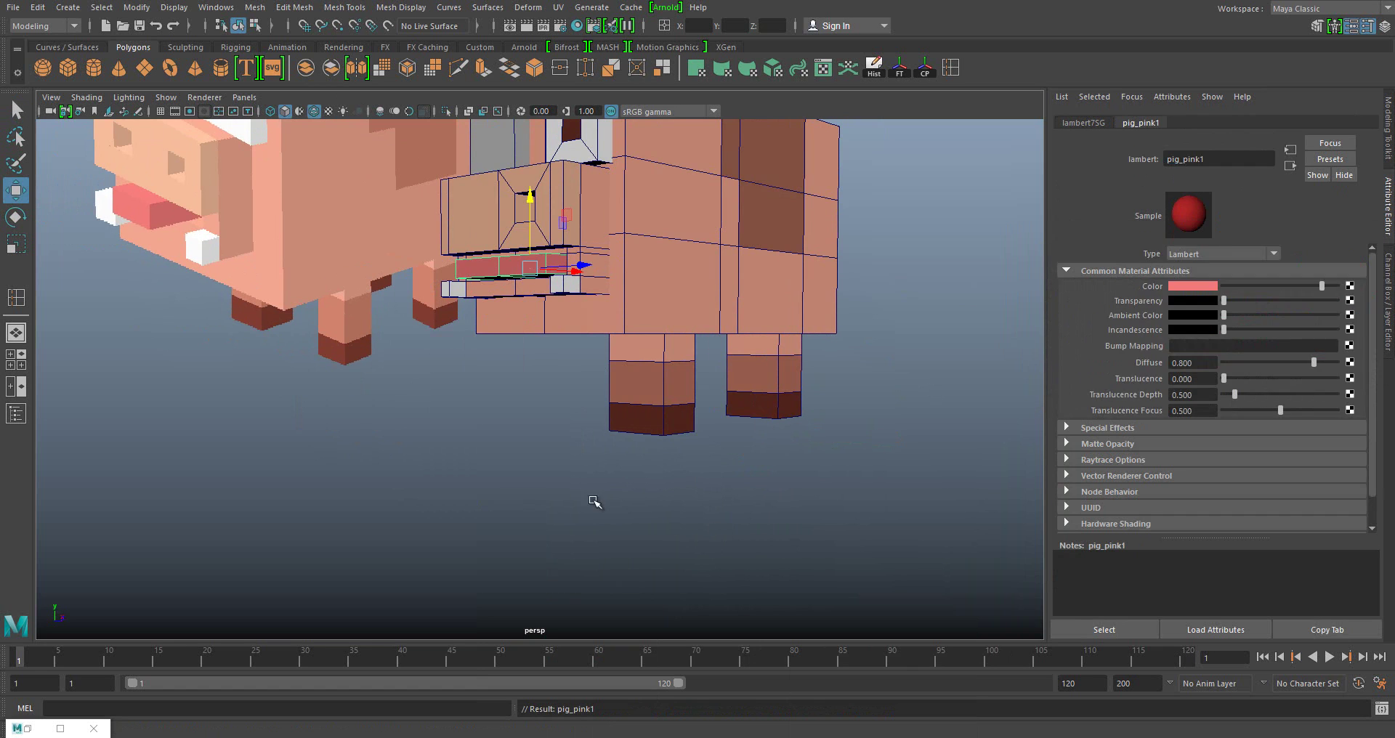
pyautogui.click(592, 502)
pyautogui.keyDown('alt'); pyautogui.moveTo(591, 501); pyautogui.dragTo(553, 350); pyautogui.keyUp('alt')
pyautogui.click(514, 274)
pyautogui.hotkey('ctrl', 'z')
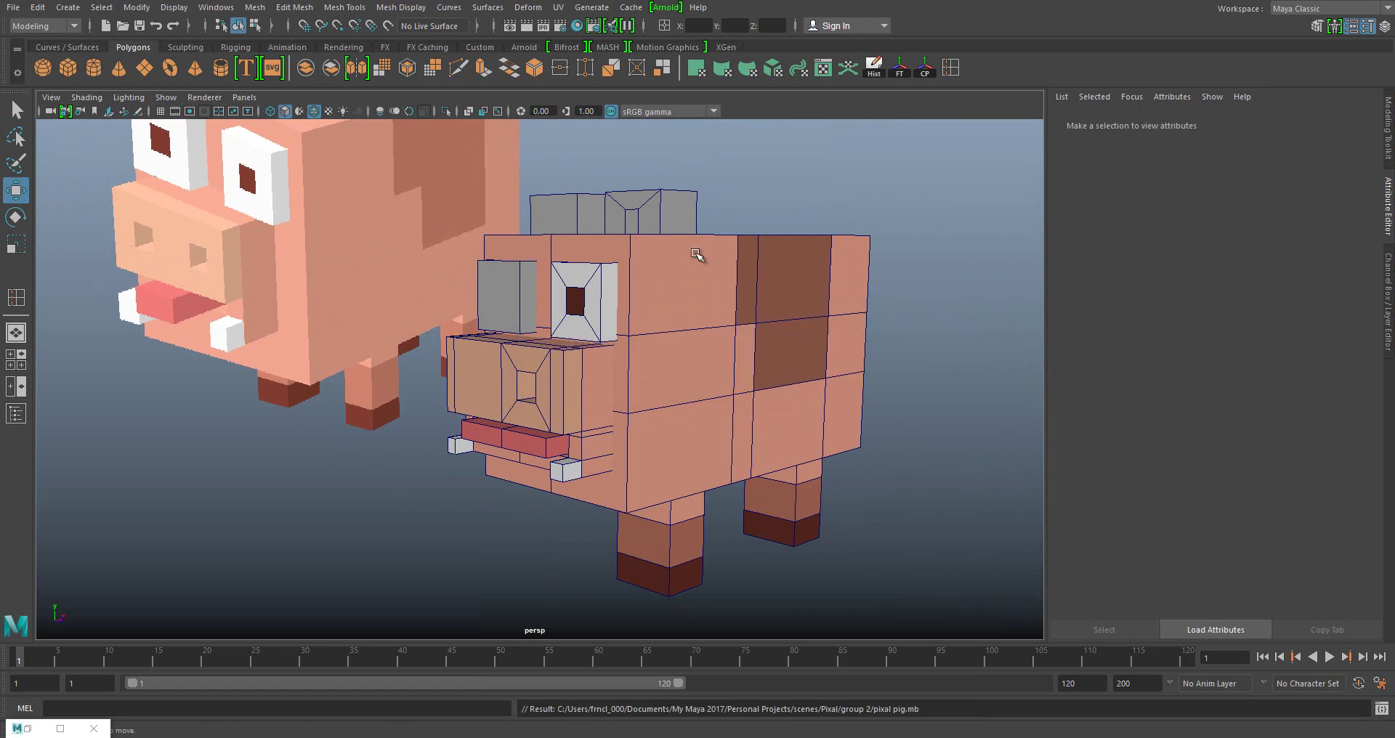
# - Give the ear cube a new pig_inside_ear Lambert sampled from the reference's inner-ear colour
pyautogui.click(593, 325)
pyautogui.rightClick(593, 325)
pyautogui.click(716, 657)
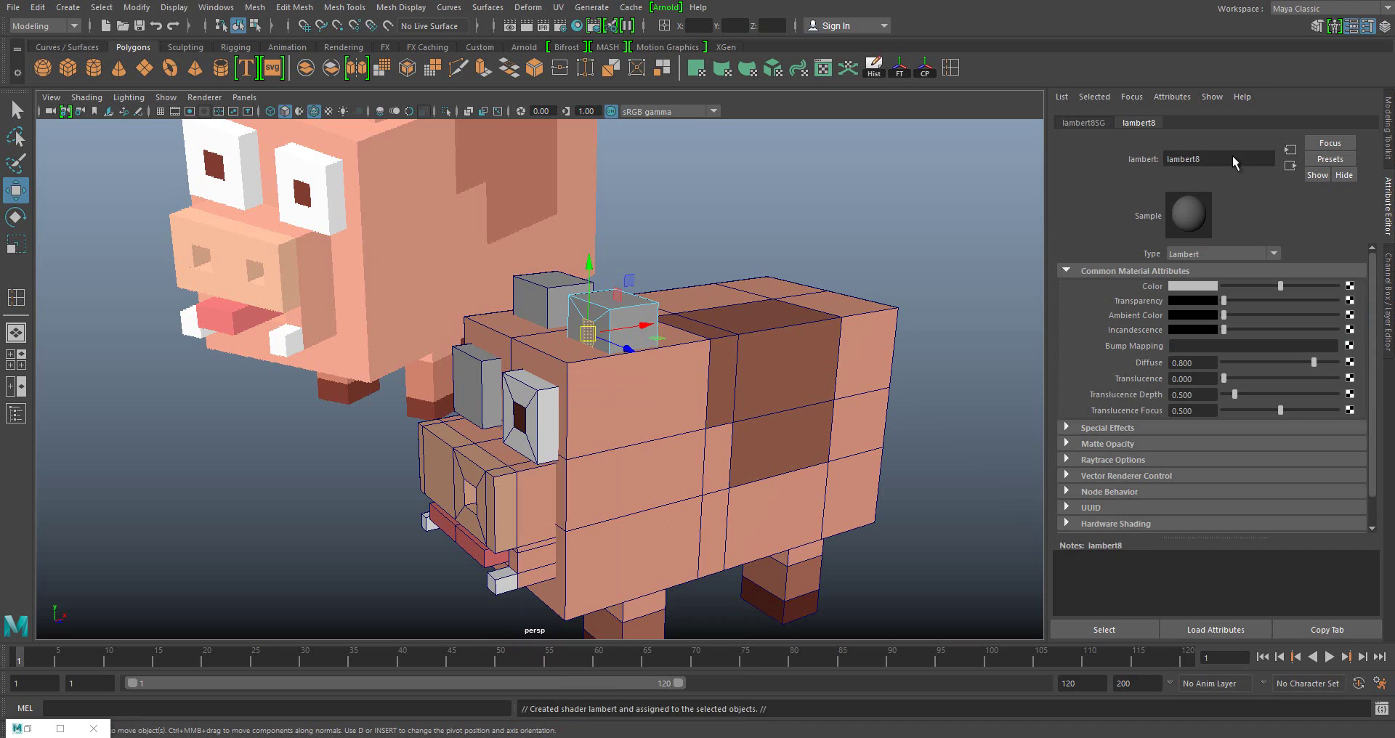
pyautogui.write('inside ear')
pyautogui.press('BackSpace')
pyautogui.press('BackSpace')
pyautogui.press('BackSpace')
pyautogui.write('pig')
pyautogui.write(' inside ear')
pyautogui.press('Return')
pyautogui.click(1193, 286)
pyautogui.click(1058, 244)
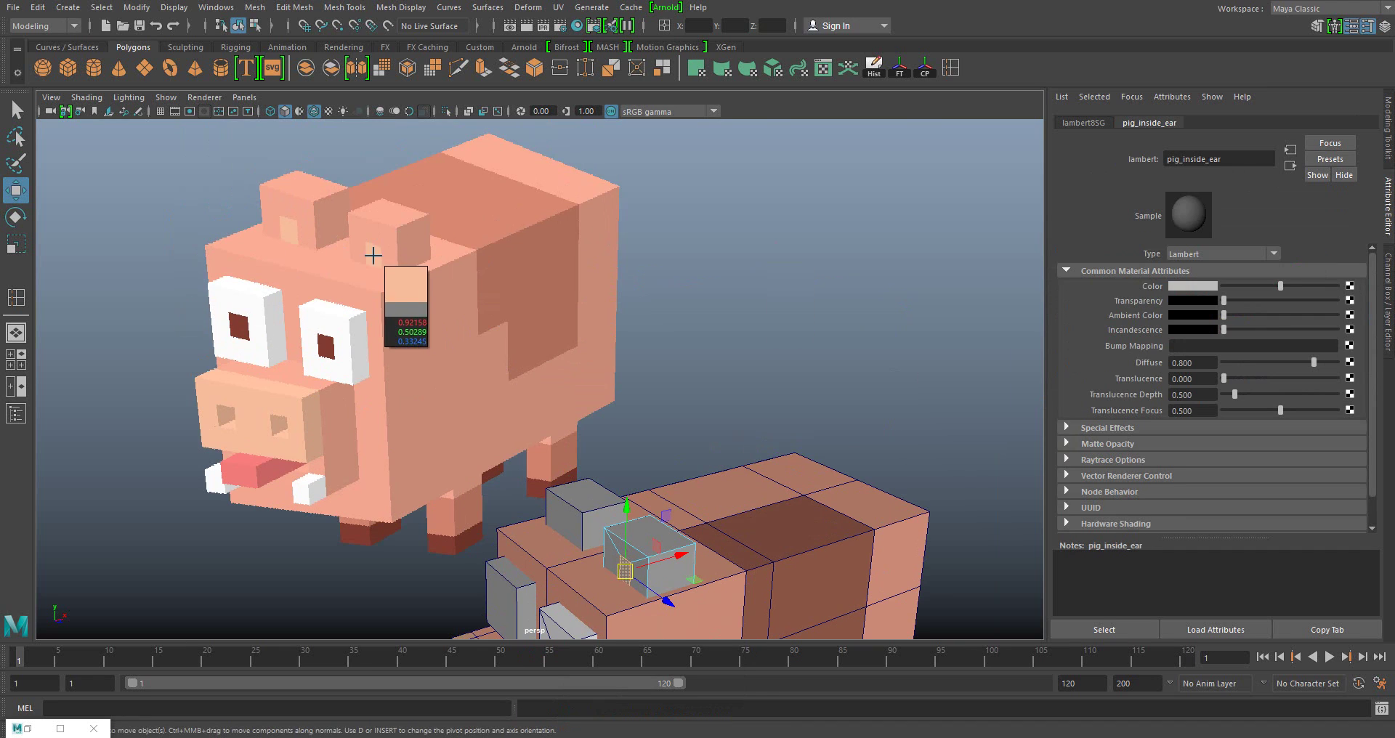
pyautogui.rightClick(655, 325)
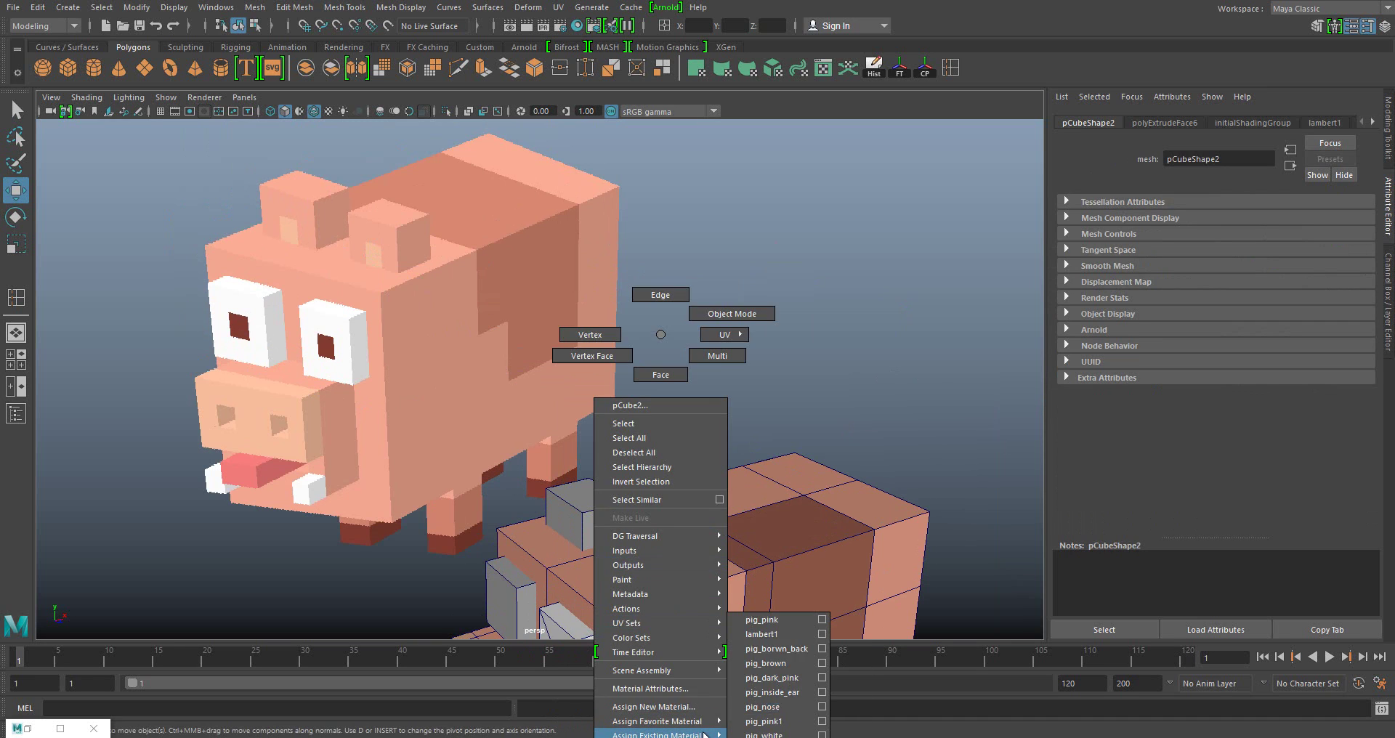
pyautogui.click(764, 622)
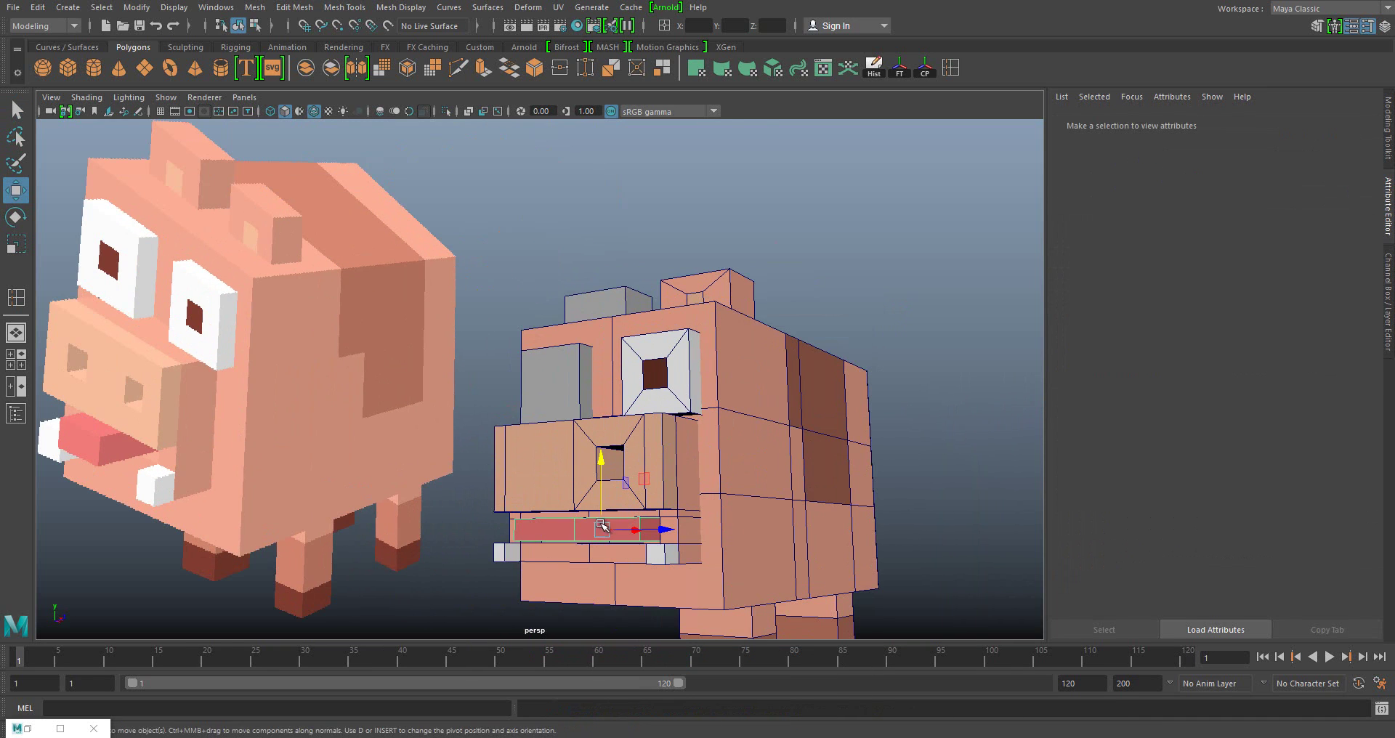
pyautogui.click(1197, 122)
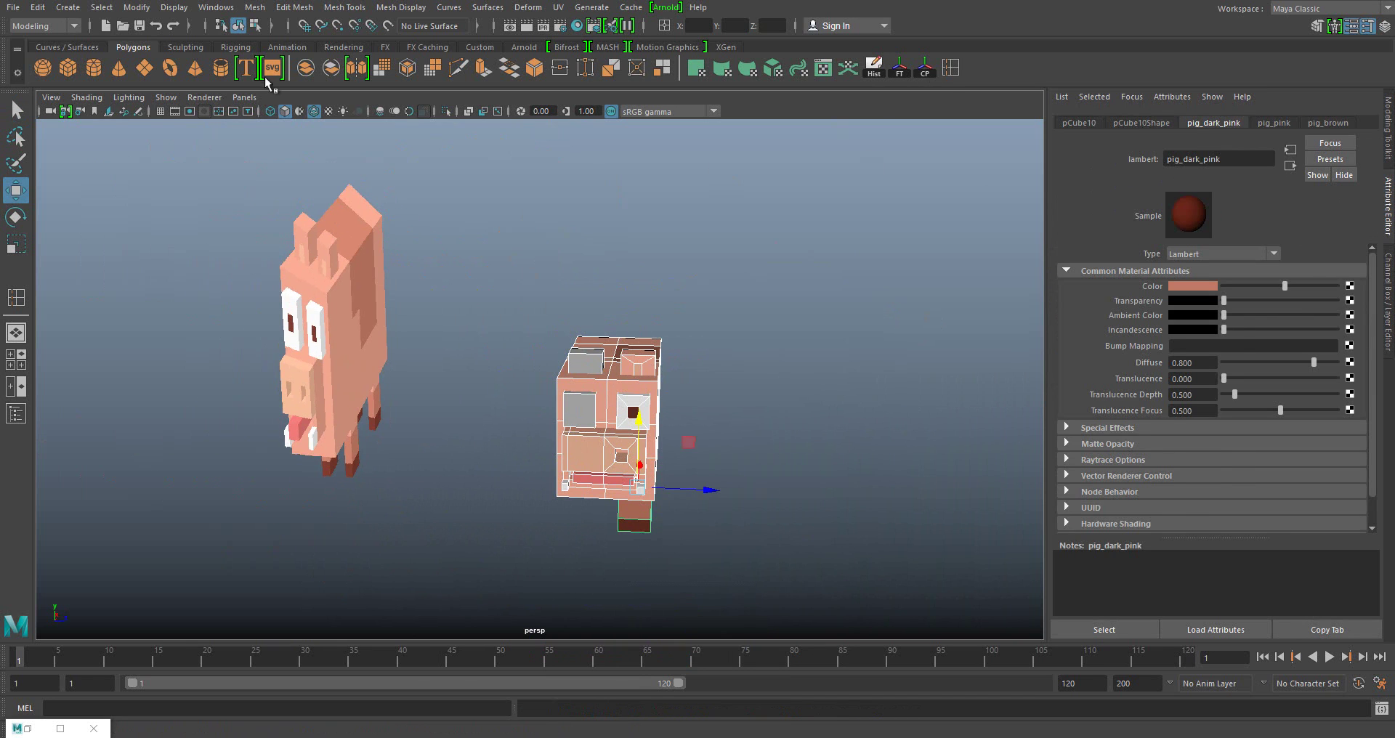
# - Combine the pig's pieces into one mesh and pick a vertex on the mirror edge
pyautogui.click(305, 67)
pyautogui.press('space')
pyautogui.press('space')
pyautogui.moveTo(667, 582); pyautogui.dragTo(497, 154)
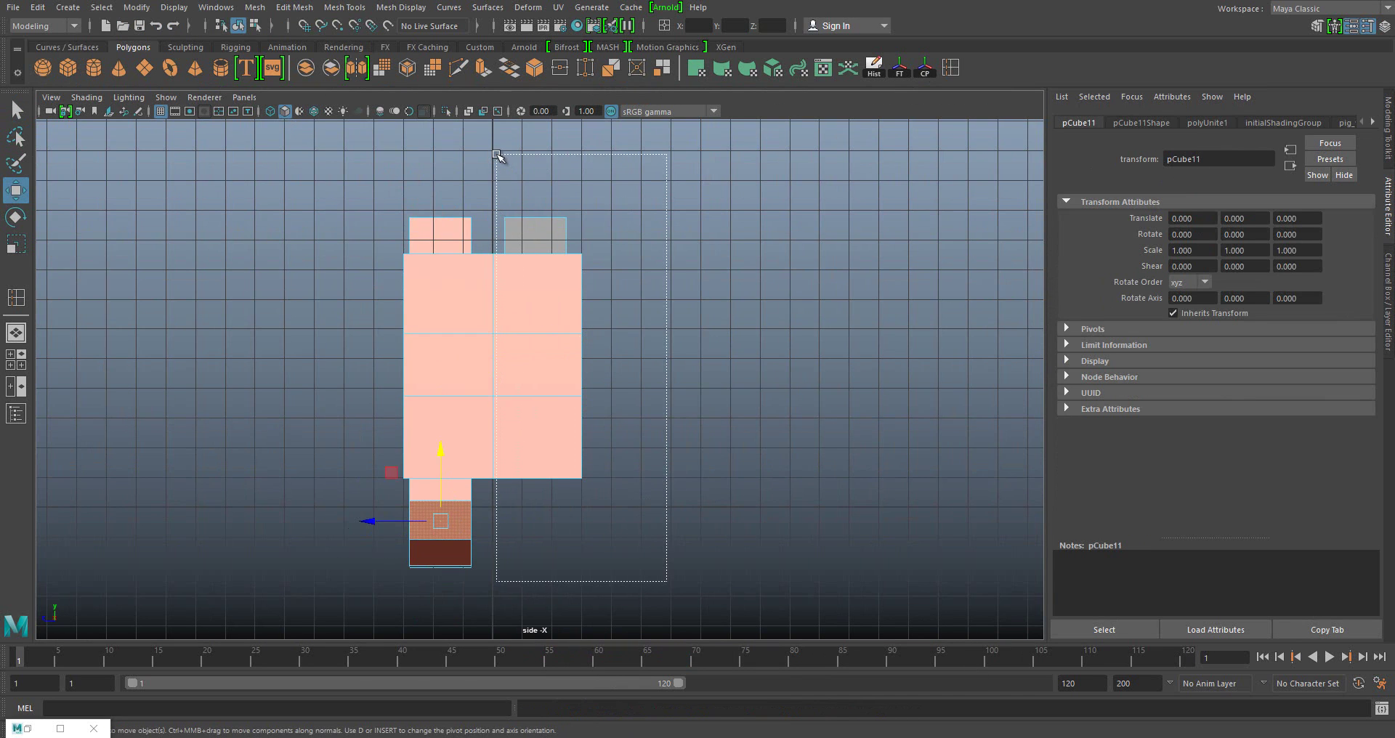
pyautogui.press('space')
pyautogui.press('space')
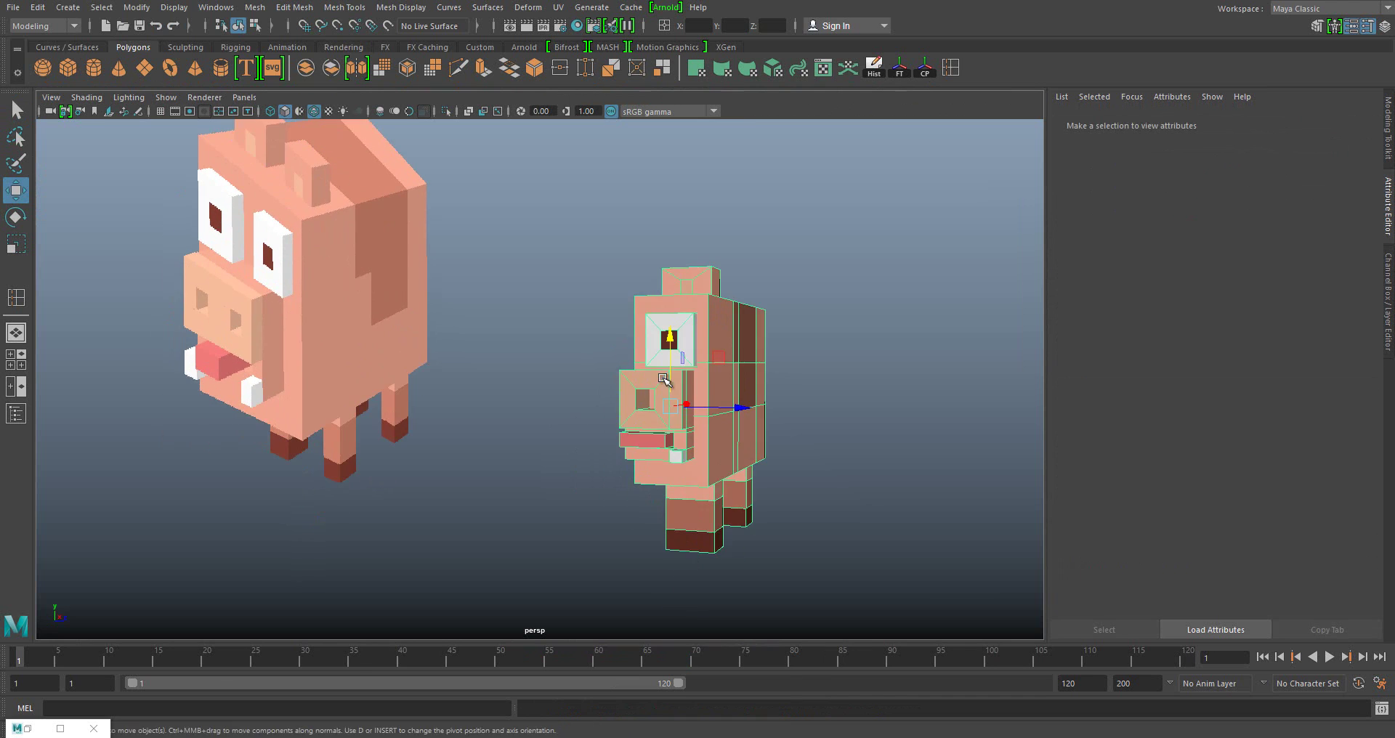
pyautogui.keyDown('alt'); pyautogui.moveTo(664, 379); pyautogui.dragTo(792, 378, button='right'); pyautogui.keyUp('alt')
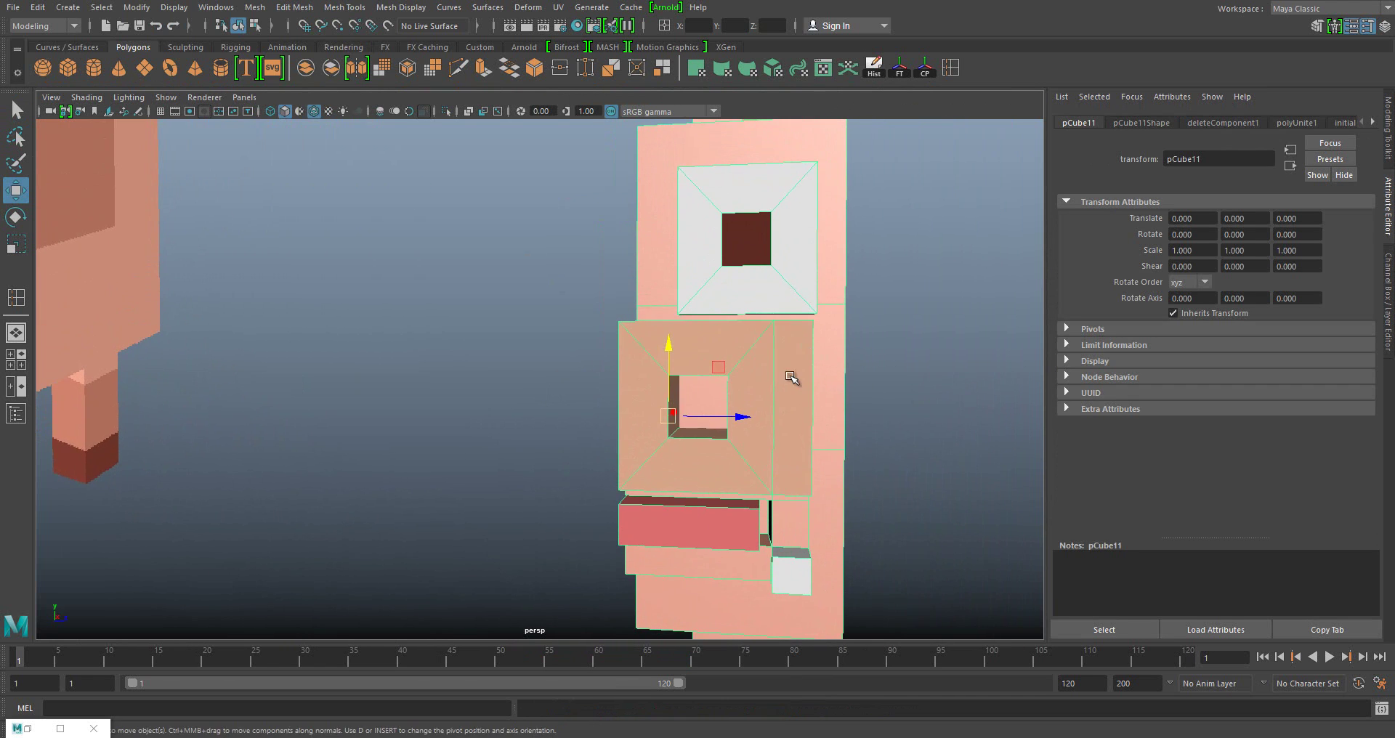
pyautogui.press('F9')
pyautogui.press('space')
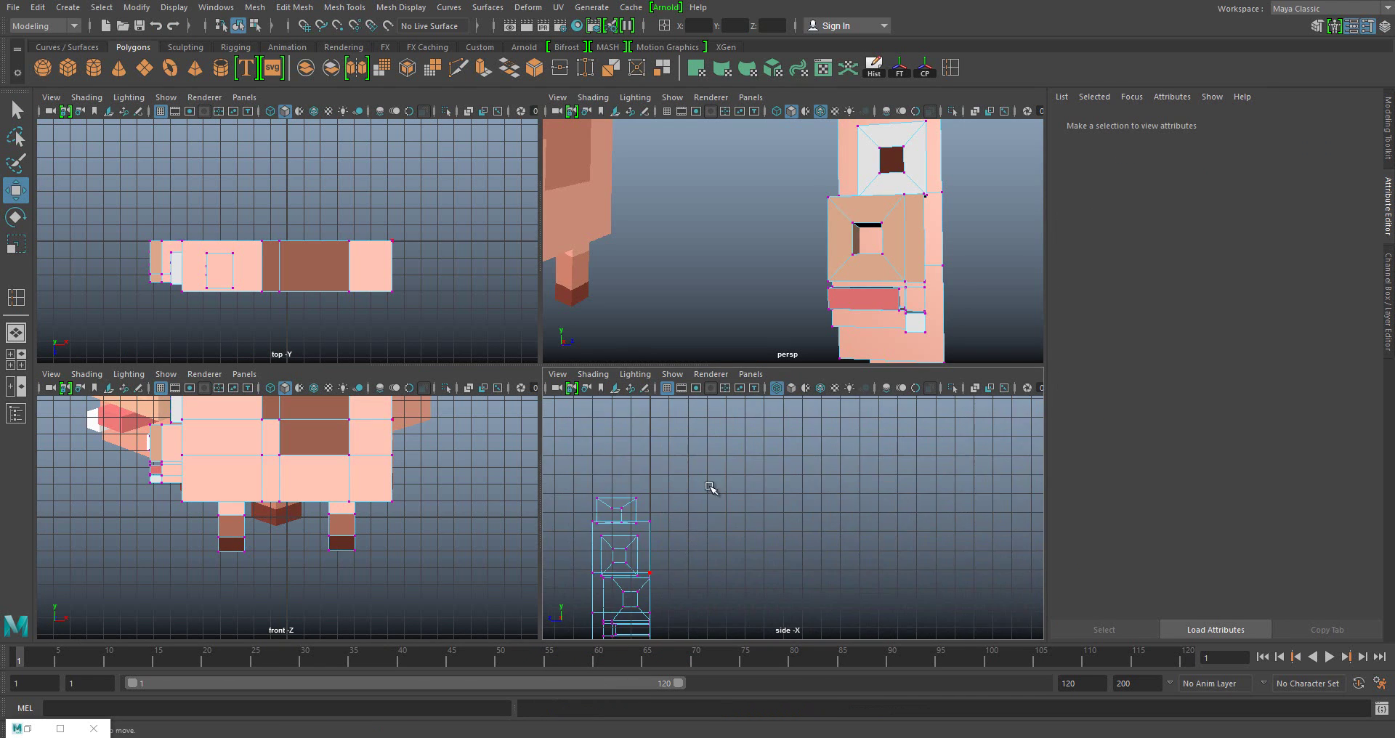
pyautogui.scroll(5, 710, 487)
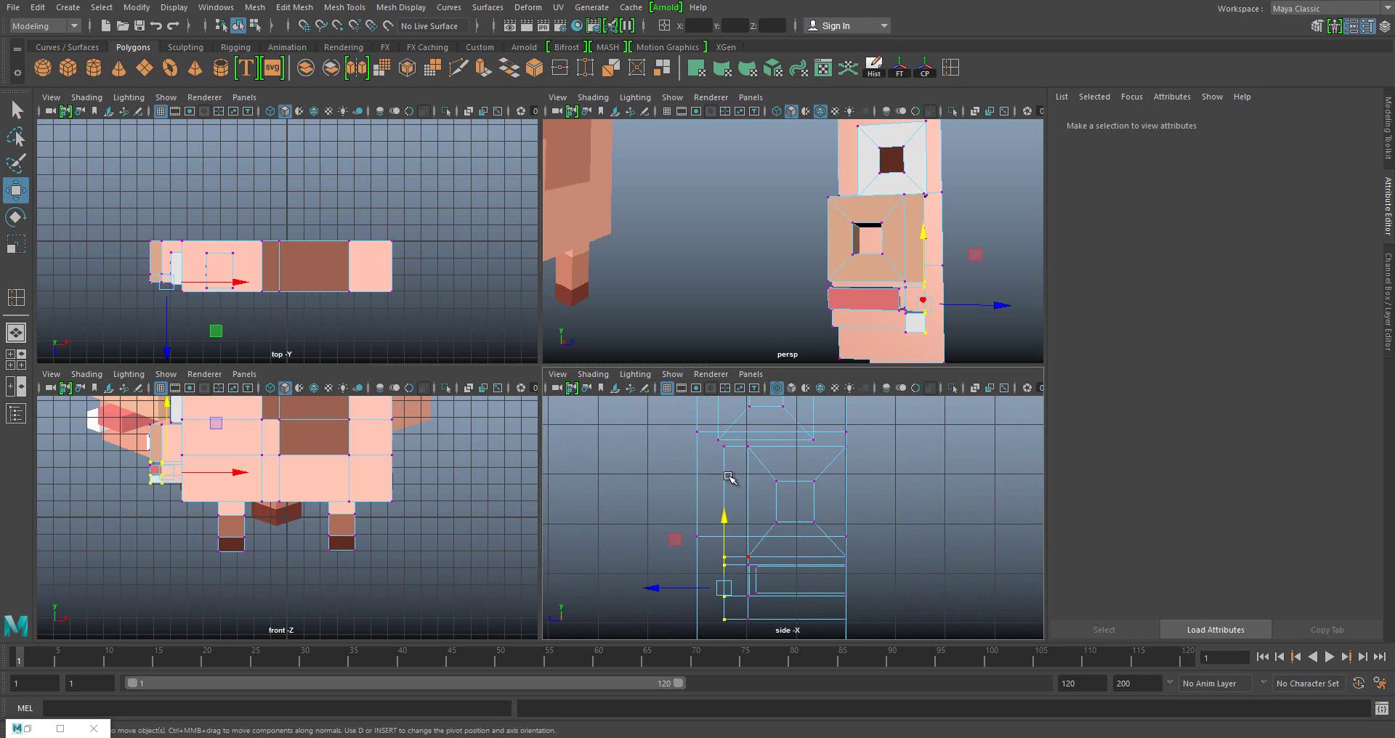
pyautogui.keyDown('shift'); pyautogui.click(719, 439); pyautogui.keyUp('shift')
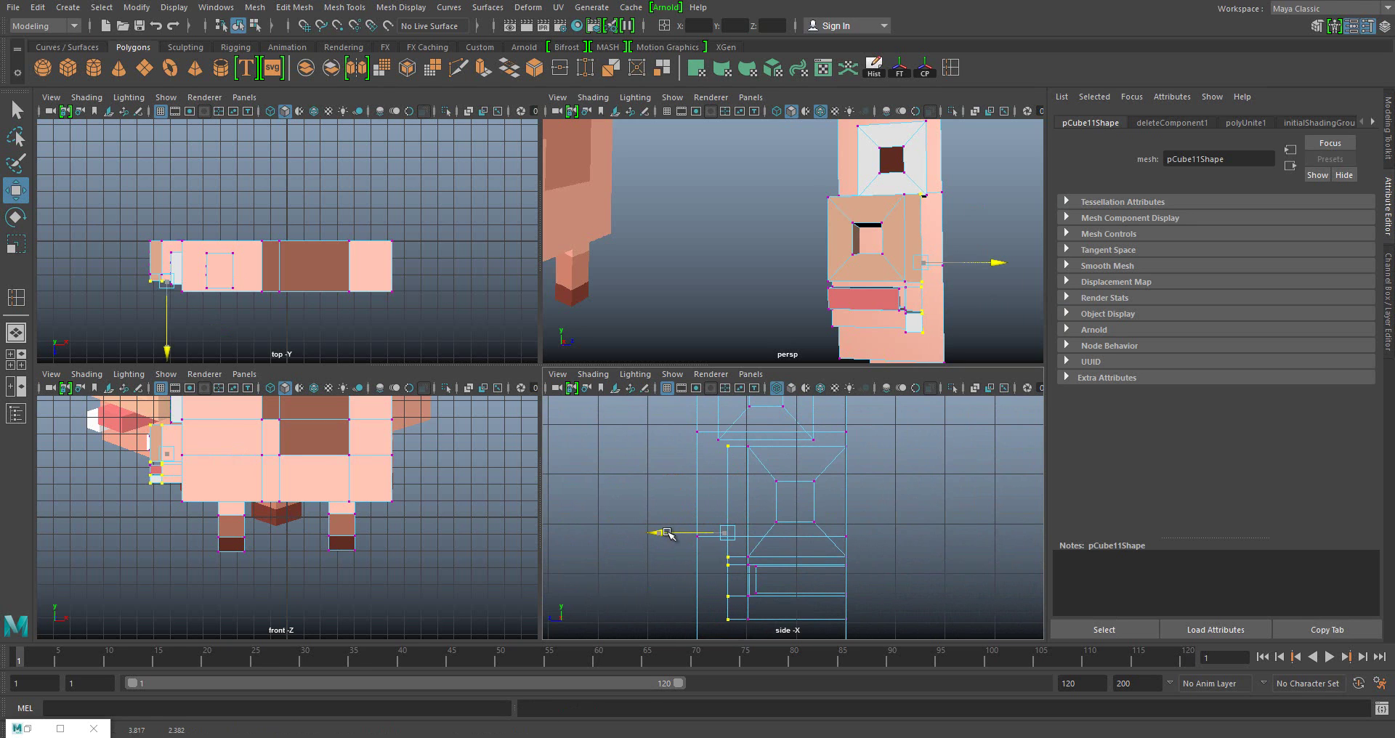
pyautogui.press('F8')
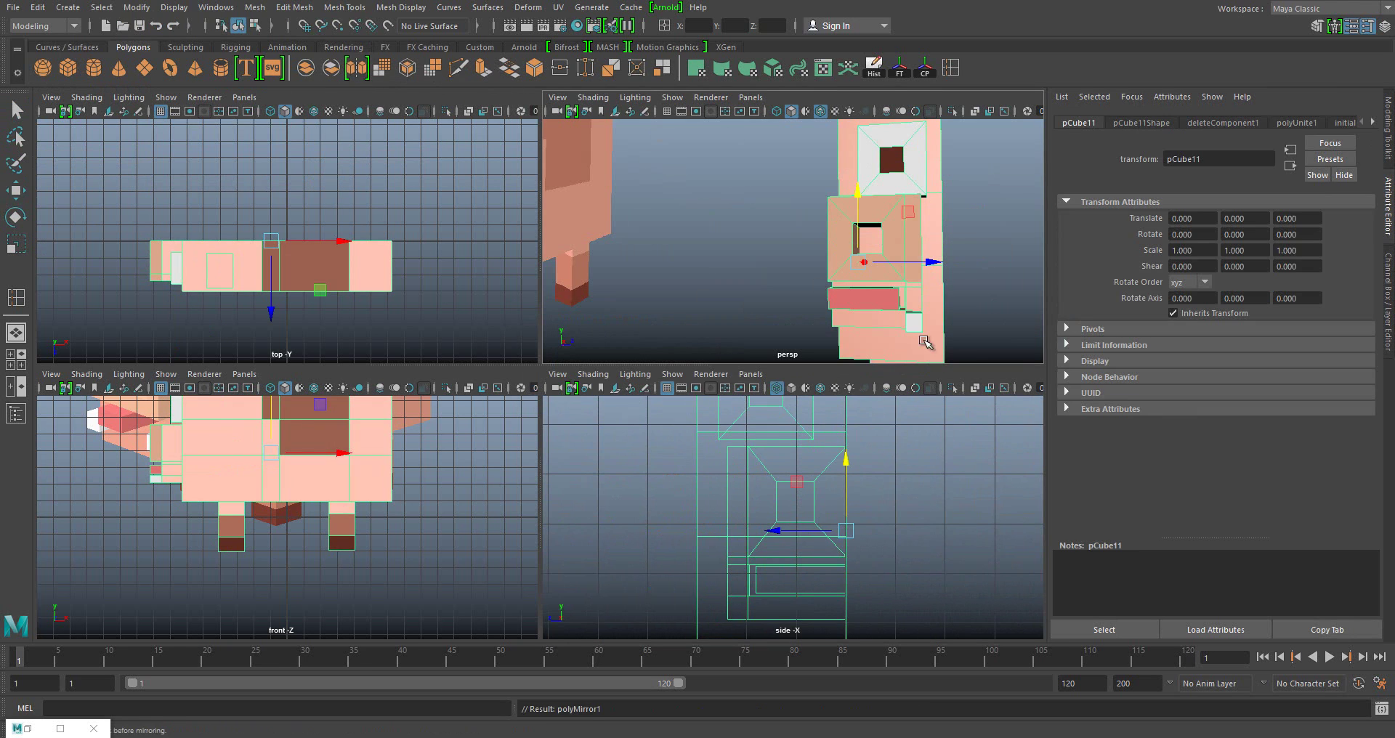
# - Mirror the half pig on Z with Border set to Merge border vertices
pyautogui.keyDown('shift'); pyautogui.moveTo(926, 342); pyautogui.dragTo(901, 291, button='right'); pyautogui.keyUp('shift')
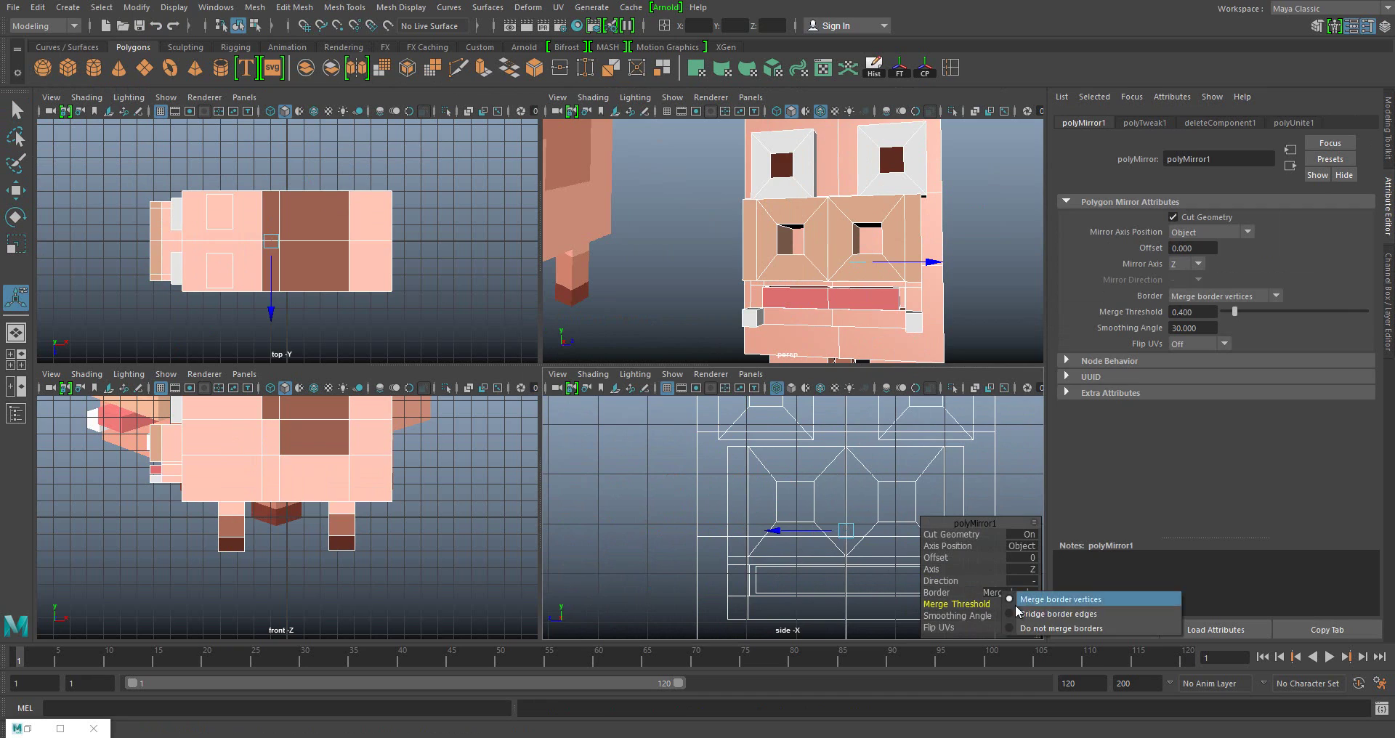
pyautogui.click(1017, 613)
pyautogui.click(1008, 592)
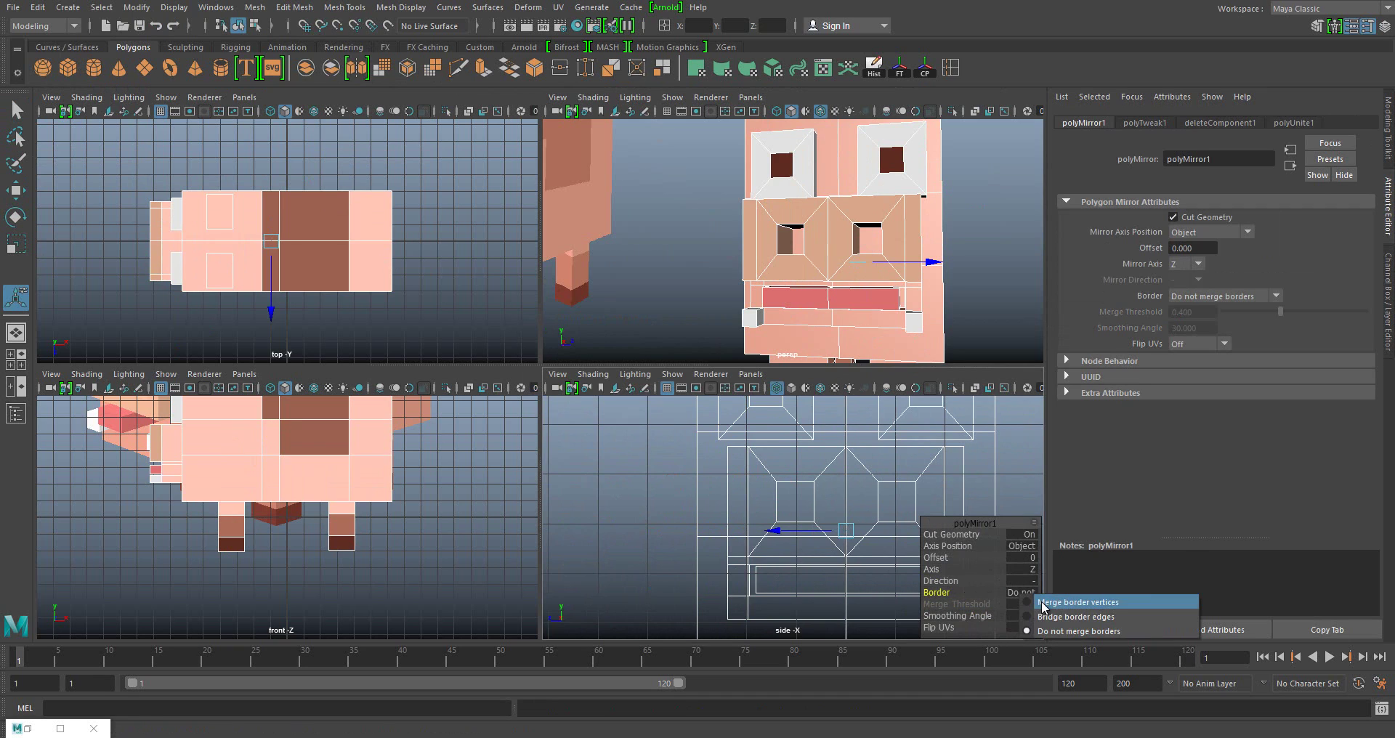
pyautogui.click(1042, 603)
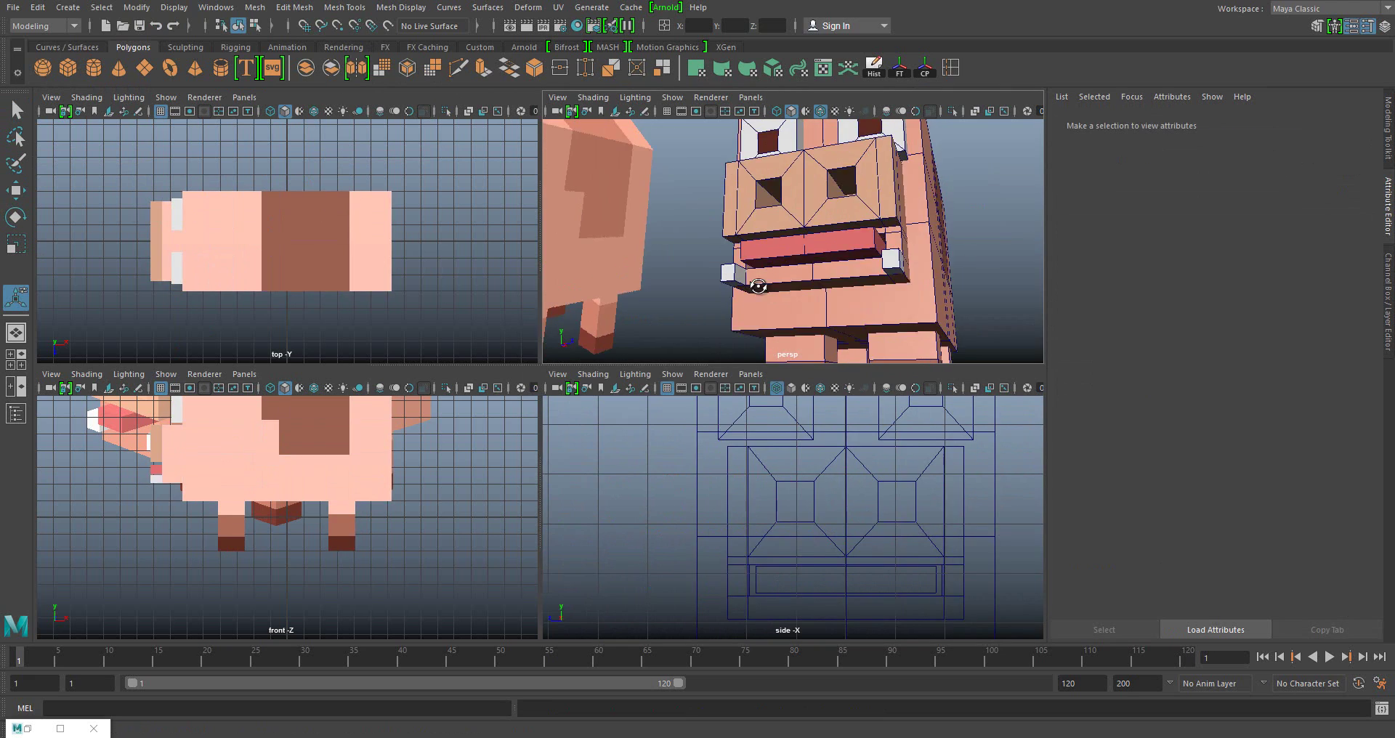
# - Check the mirrored pig in smooth preview (3), then return it to blocky display (1)
pyautogui.press('space')
pyautogui.click(638, 343)
pyautogui.press('3')
pyautogui.click(311, 402)
pyautogui.scroll(-5, 311, 402)
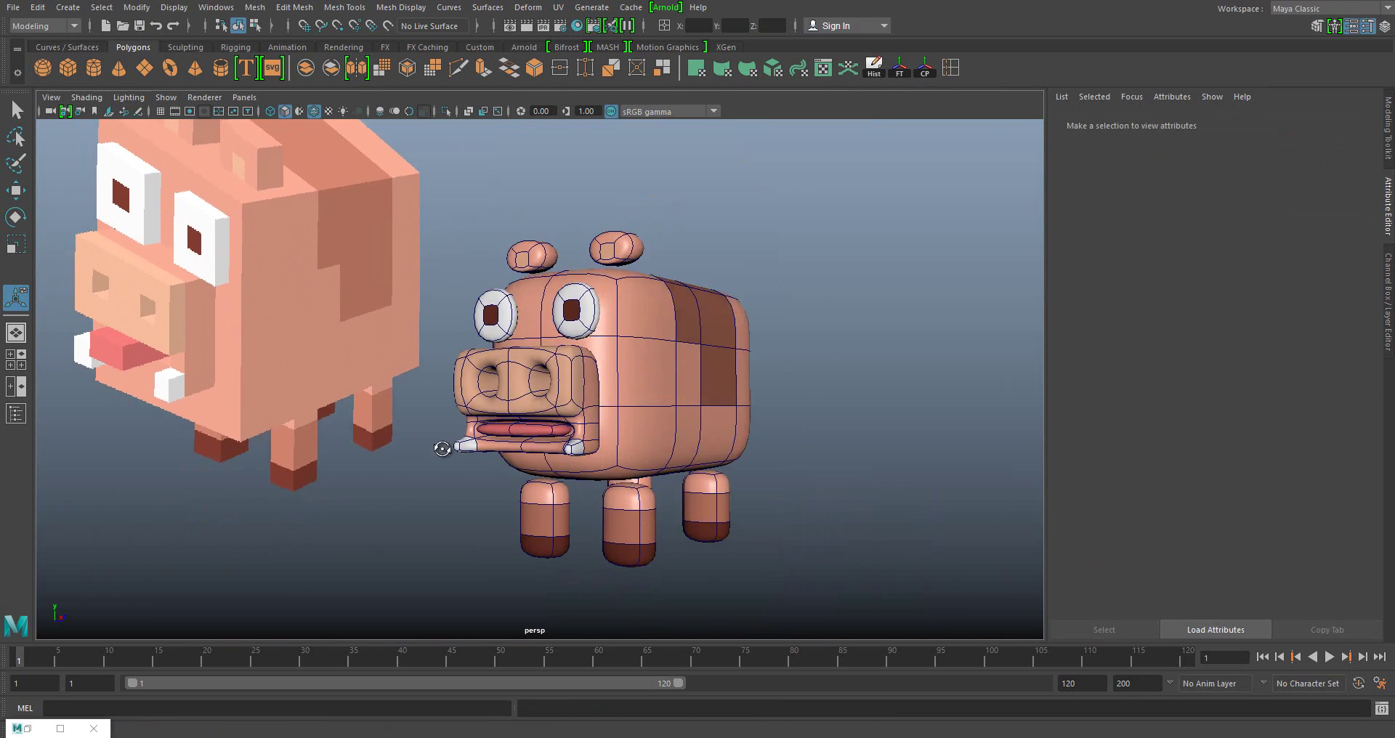
pyautogui.moveTo(427, 249)
pyautogui.keyDown('alt'); pyautogui.mouseDown()
pyautogui.moveTo(501, 338)
pyautogui.moveTo(532, 332)
pyautogui.mouseUp(); pyautogui.keyUp('alt')
pyautogui.scroll(-3, 501, 338)
pyautogui.click(532, 332)
pyautogui.press('1')
pyautogui.scroll(3, 553, 408)
pyautogui.keyDown('alt'); pyautogui.moveTo(553, 408); pyautogui.dragTo(779, 306); pyautogui.keyUp('alt')
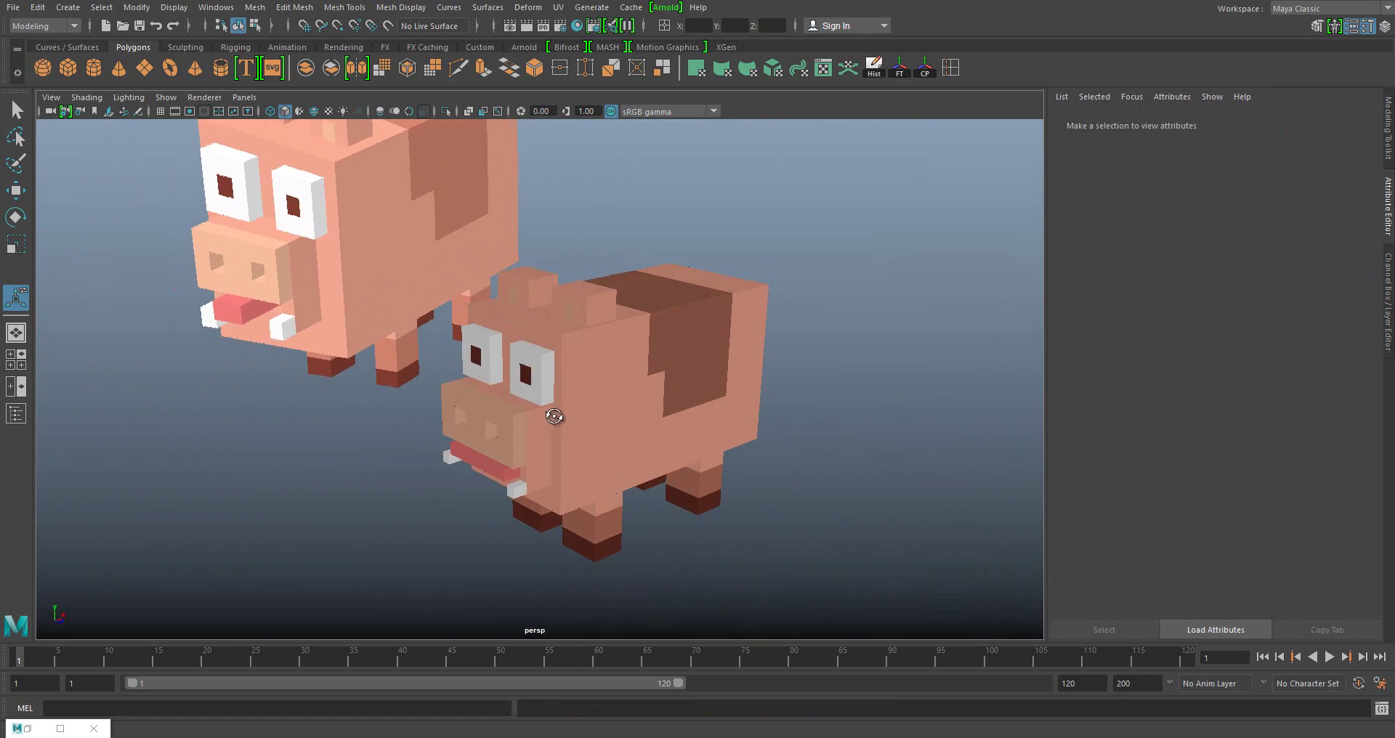
pyautogui.hotkey('ctrl', 'z')
pyautogui.click(779, 306)
pyautogui.hotkey('ctrl', 'z')
pyautogui.hotkey('ctrl', 'z')
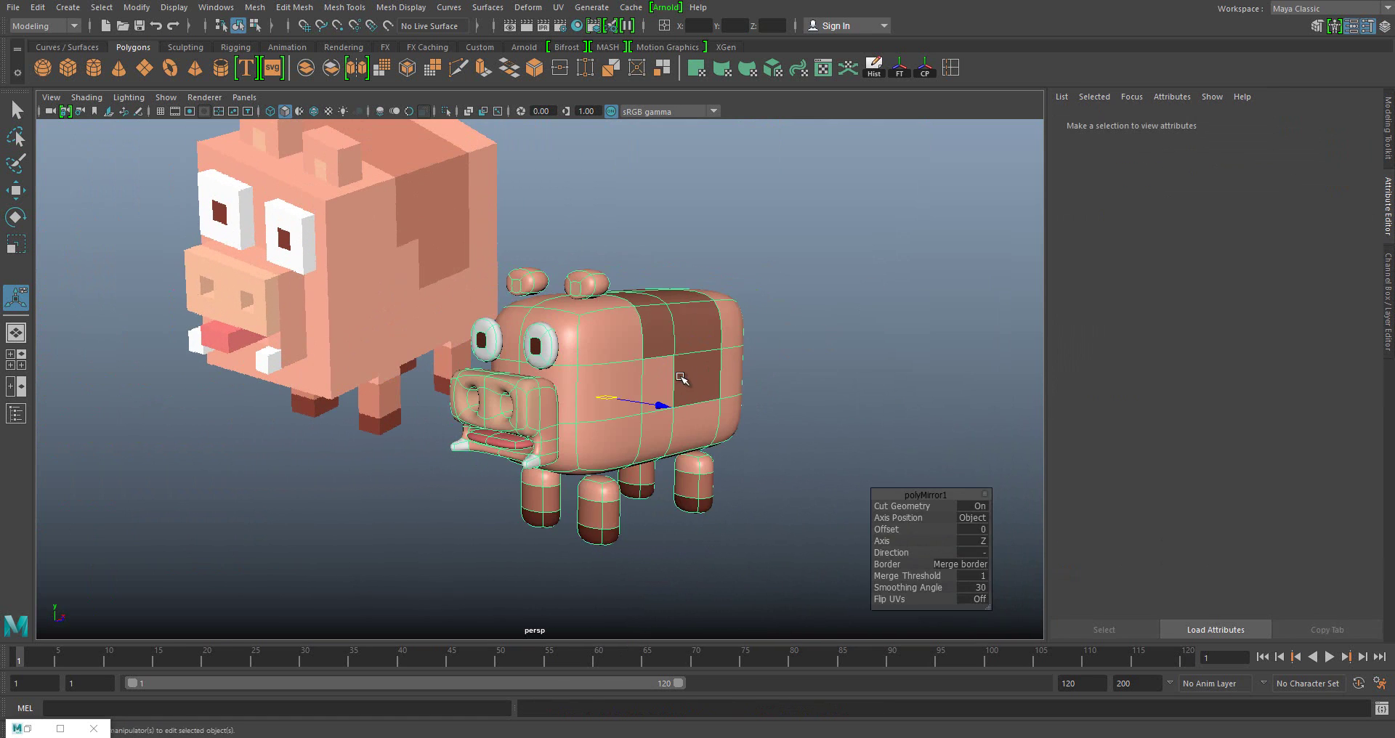
pyautogui.hotkey('ctrl', 'z')
pyautogui.keyDown('alt'); pyautogui.moveTo(700, 389); pyautogui.dragTo(544, 386); pyautogui.keyUp('alt')
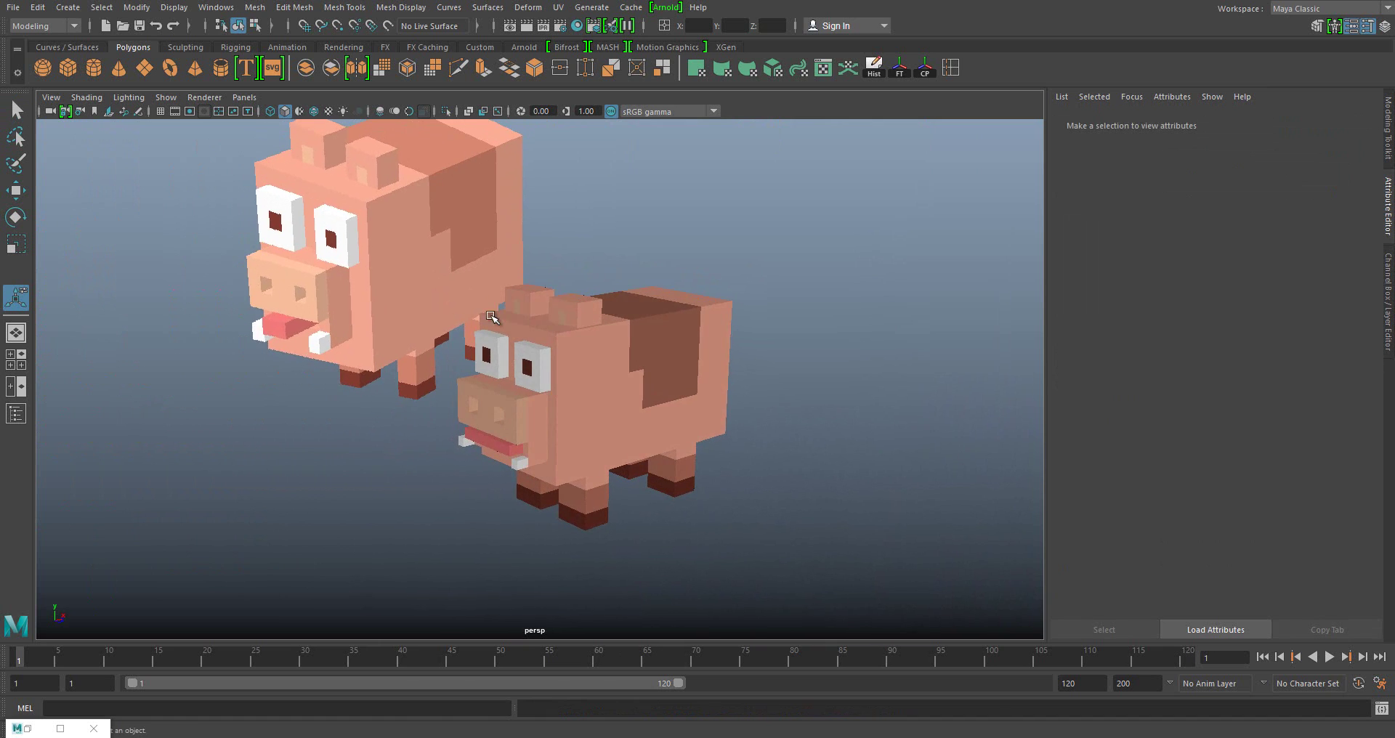
# - Delete the large reference pig from the scene
pyautogui.hotkey('ctrl', 'z')
pyautogui.press('Return')
pyautogui.scroll(3, 558, 311)
pyautogui.hotkey('ctrl', 'z')
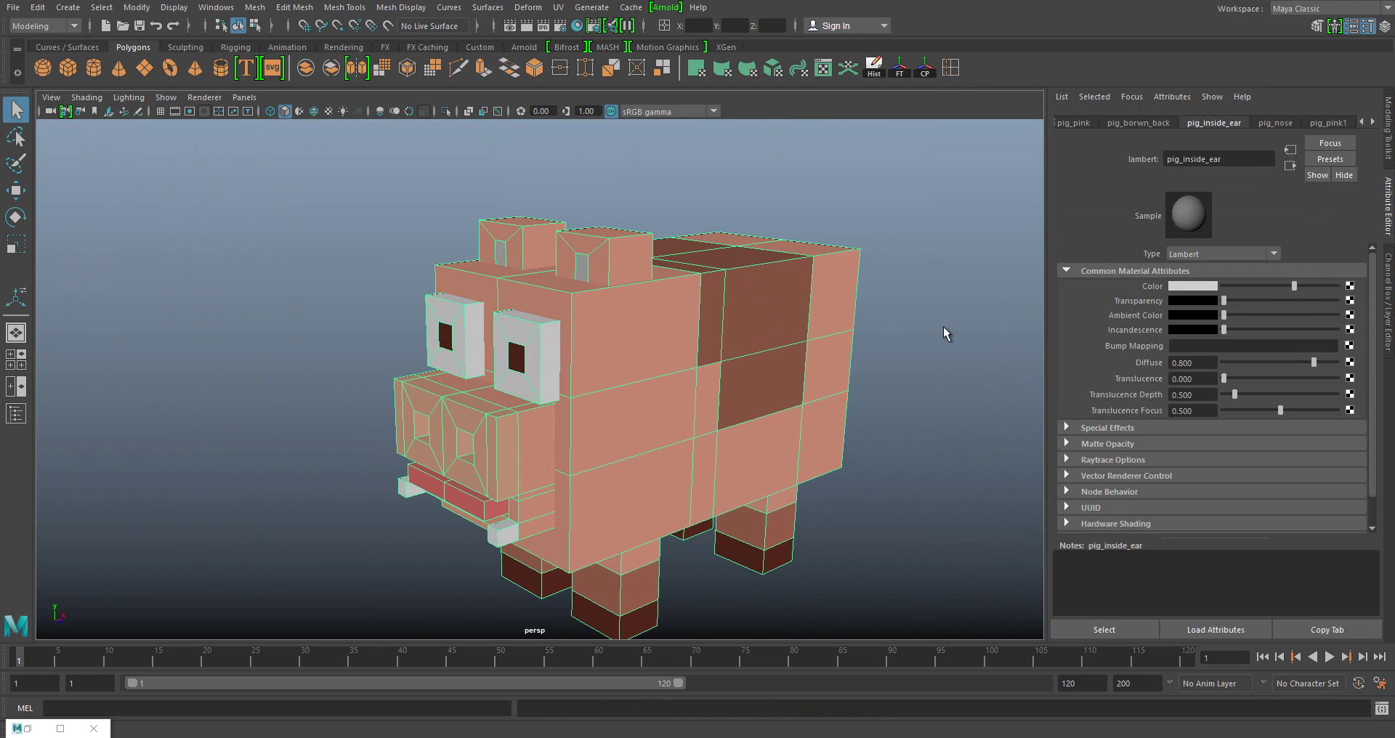
pyautogui.hotkey('ctrl', 'z')
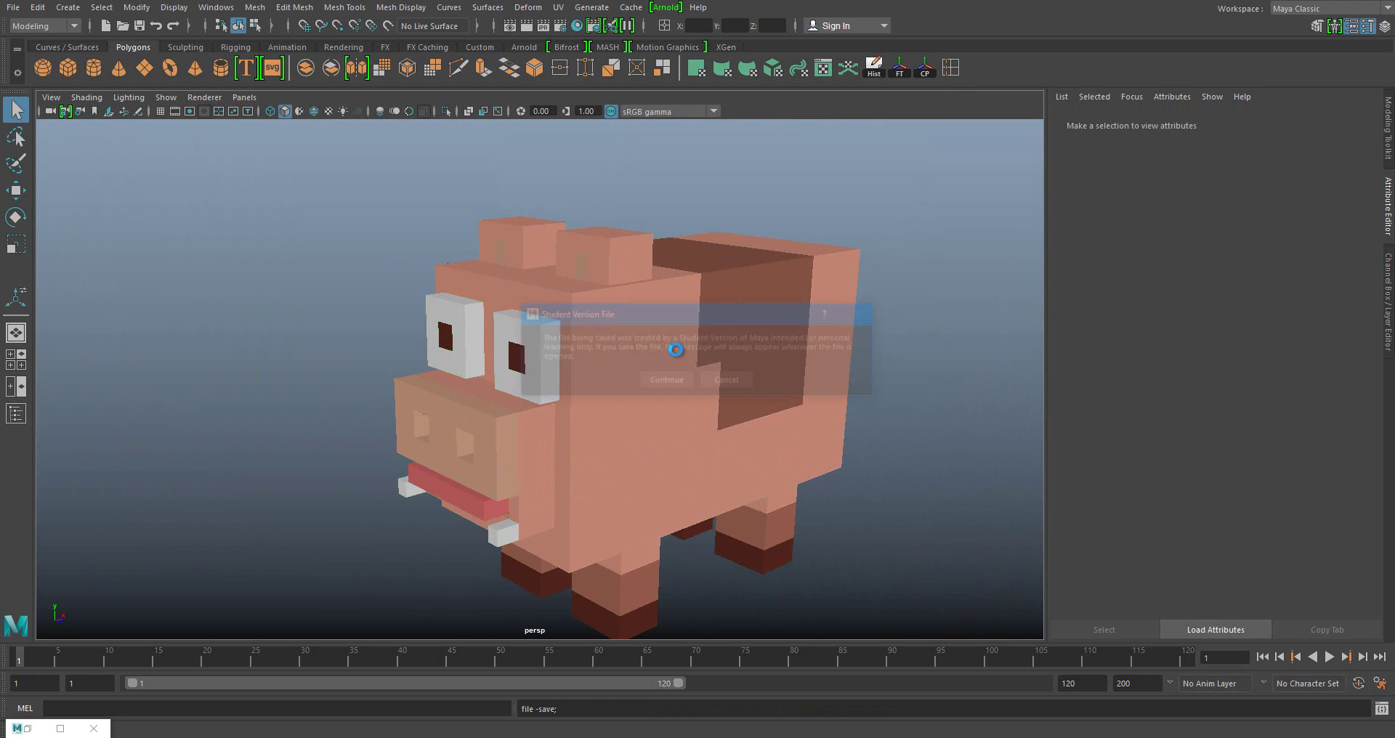
pyautogui.hotkey('ctrl', 'z')
pyautogui.hotkey('ctrl', 'z')
pyautogui.hotkey('ctrl', 'z')
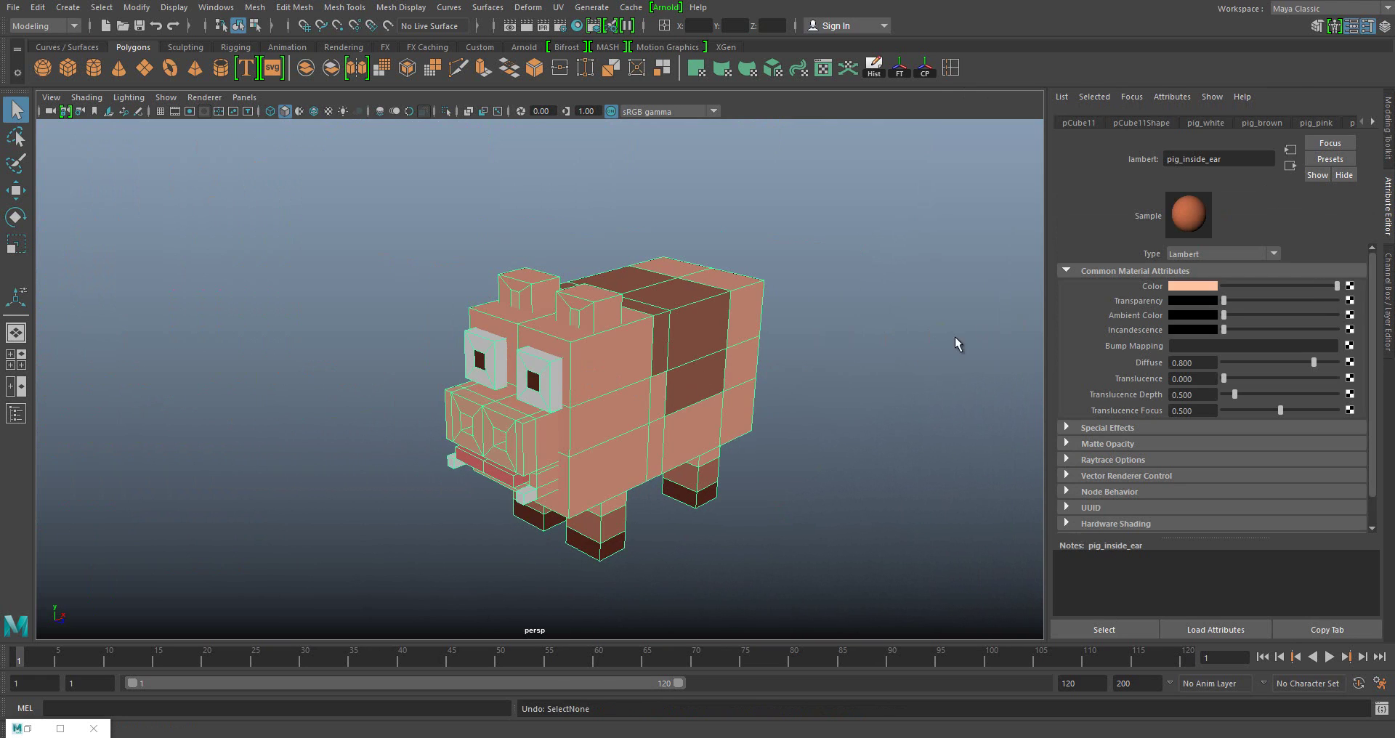
# - Save the scene as pixal pig.mb, continuing past the Student Version notice
pyautogui.hotkey('ctrl', 's')
pyautogui.click(663, 382)
pyautogui.hotkey('ctrl', 's')
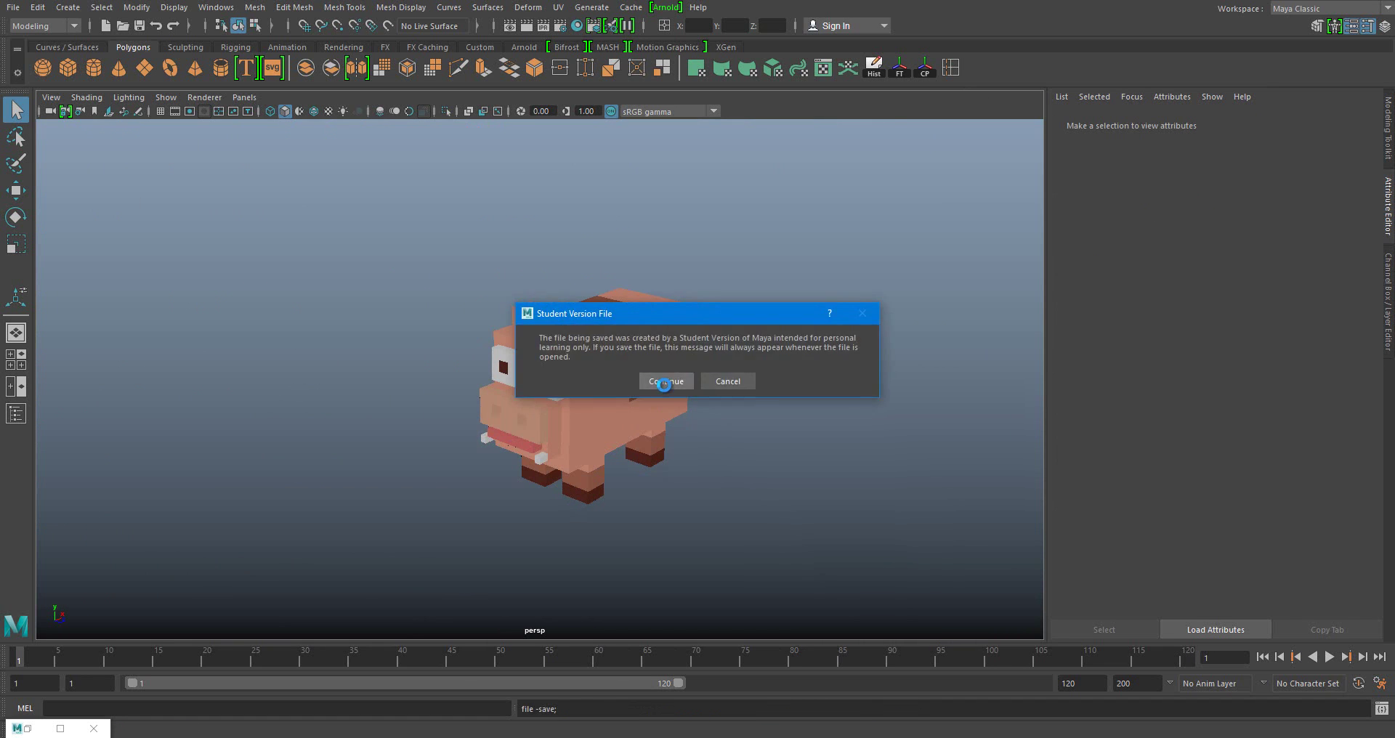
pyautogui.click(664, 384)
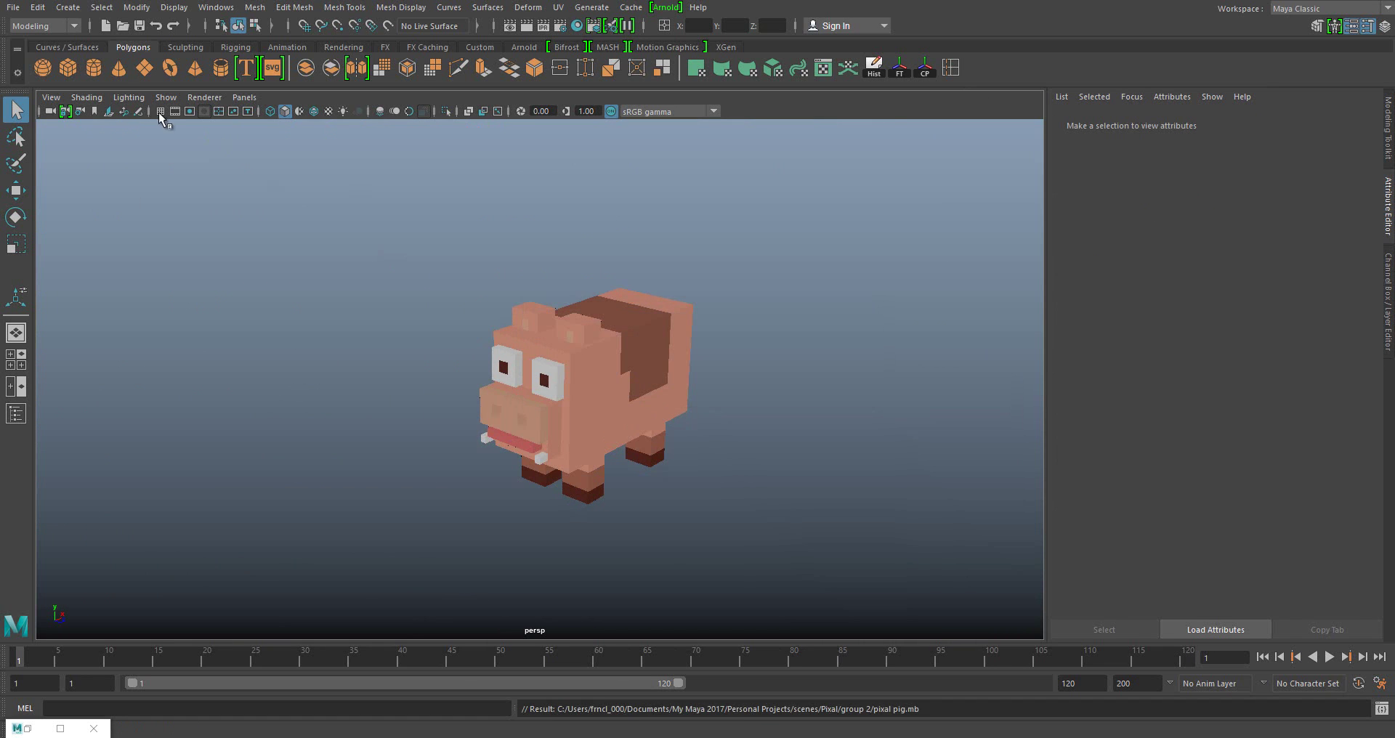
# - Start a new empty scene shown in four views
pyautogui.click(13, 7)
pyautogui.click(33, 34)
pyautogui.press('space')
# - Import the koala picture as a reference image plane and position it
pyautogui.click(80, 375)
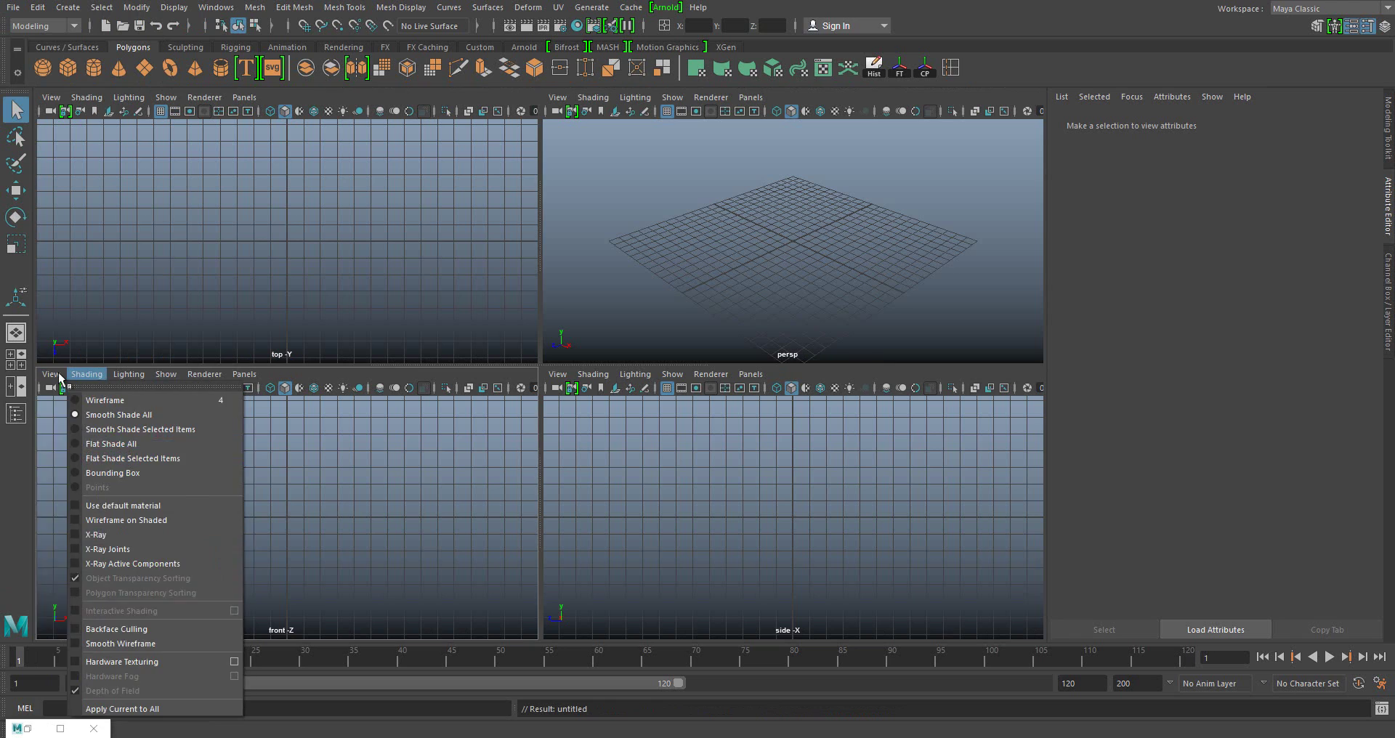
pyautogui.click(290, 614)
pyautogui.click(691, 215)
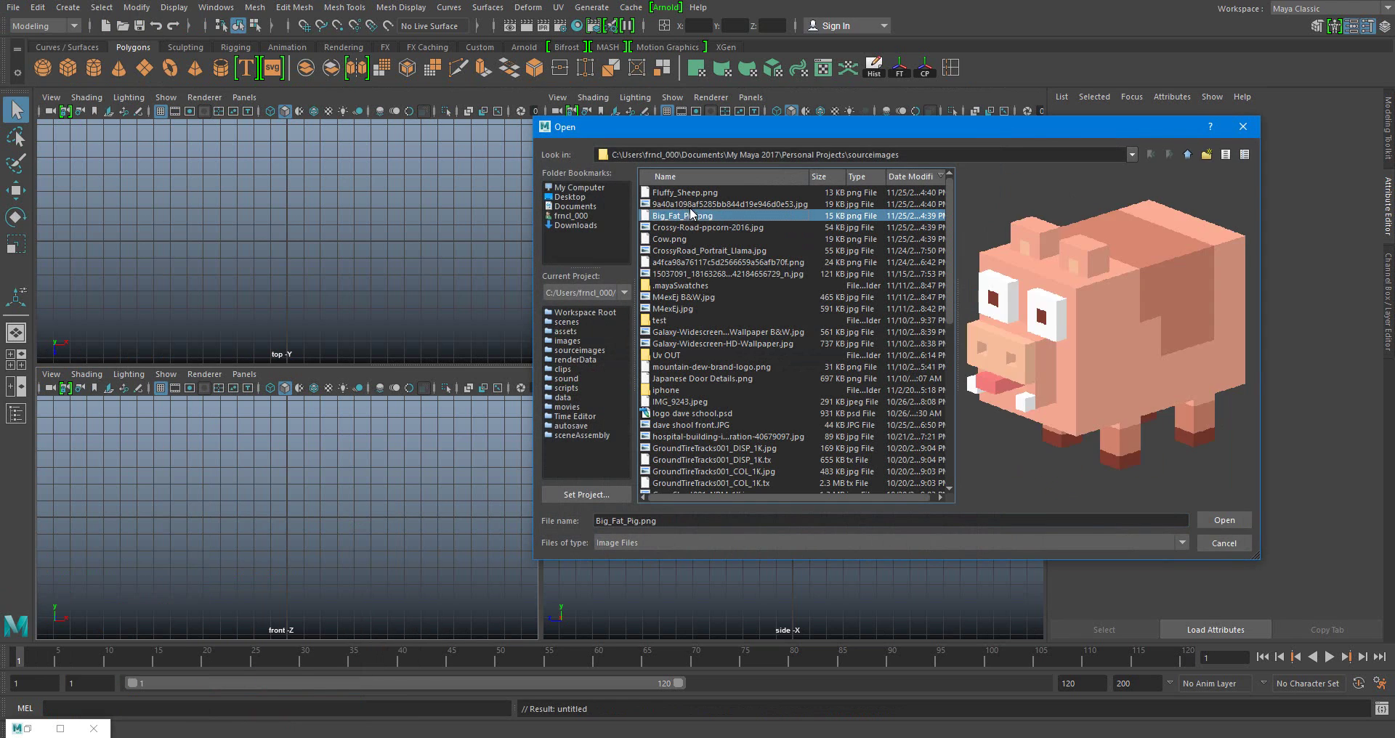
pyautogui.click(690, 204)
pyautogui.doubleClick(690, 203)
pyautogui.press('w')
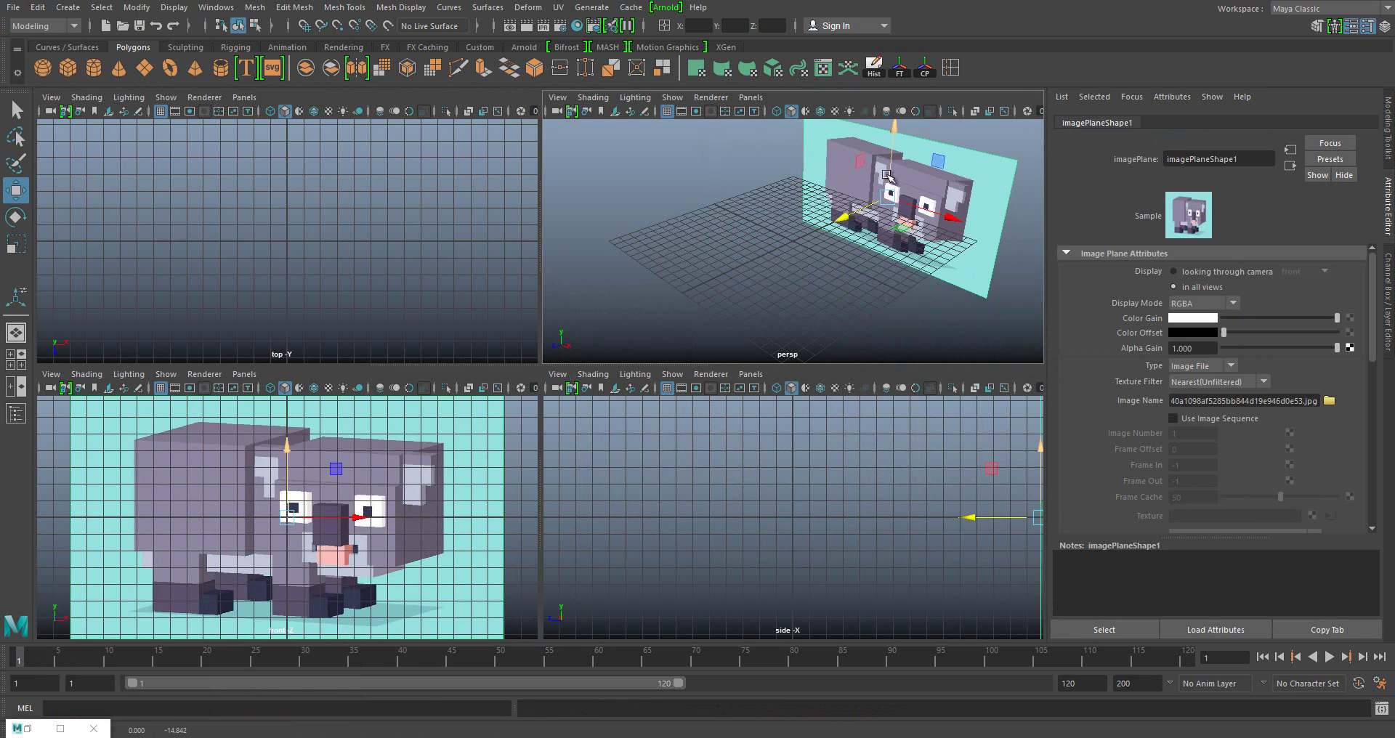
pyautogui.press('space')
pyautogui.keyDown('alt'); pyautogui.moveTo(648, 280); pyautogui.dragTo(377, 290); pyautogui.keyUp('alt')
pyautogui.hotkey('ctrl', 'z')
pyautogui.hotkey('ctrl', 'z')
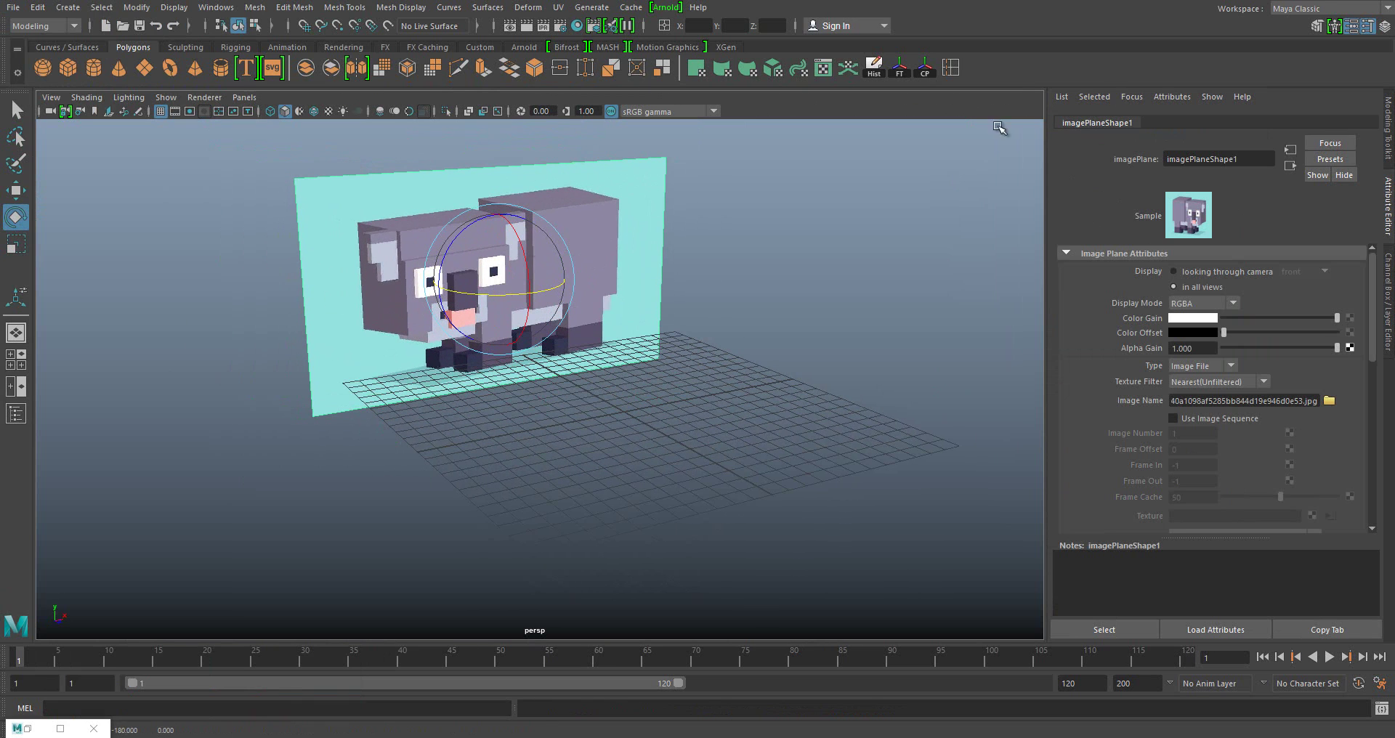
pyautogui.hotkey('ctrl', 'z')
pyautogui.hotkey('ctrl', 'z')
pyautogui.hotkey('ctrl', 'z')
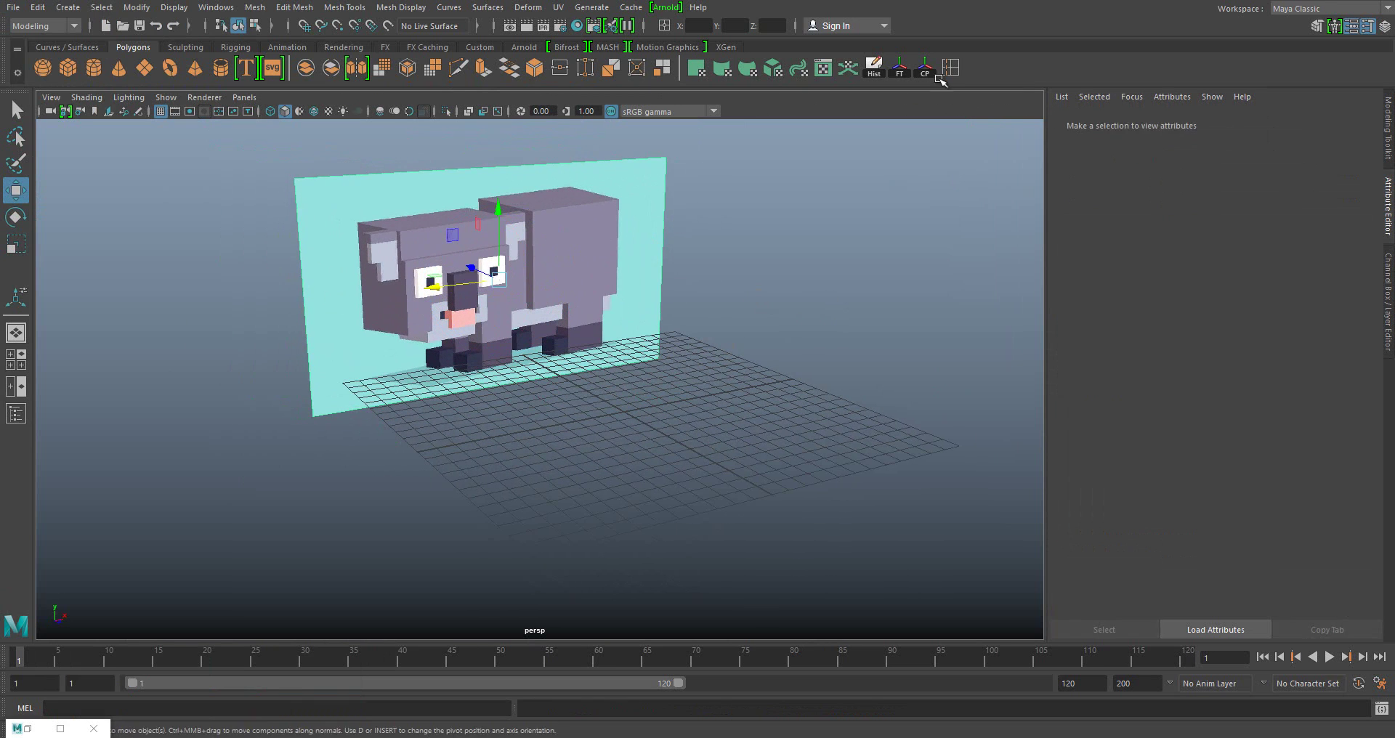
pyautogui.hotkey('ctrl', 'z')
pyautogui.hotkey('ctrl', 'z')
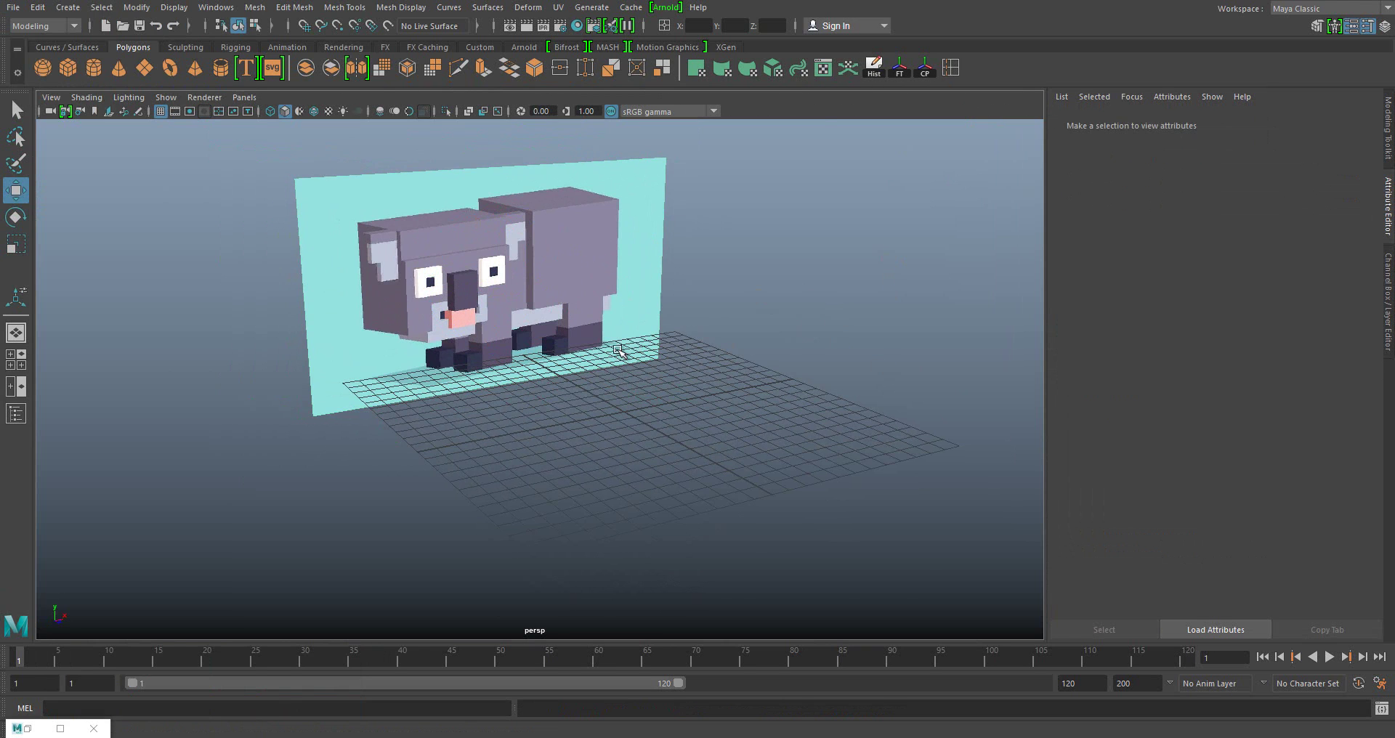
pyautogui.hotkey('ctrl', 'z')
pyautogui.hotkey('ctrl', 'z')
# - Save the scene as pixal koala.mb in the project's scenes folder
pyautogui.hotkey('ctrl', 'shift', 's')
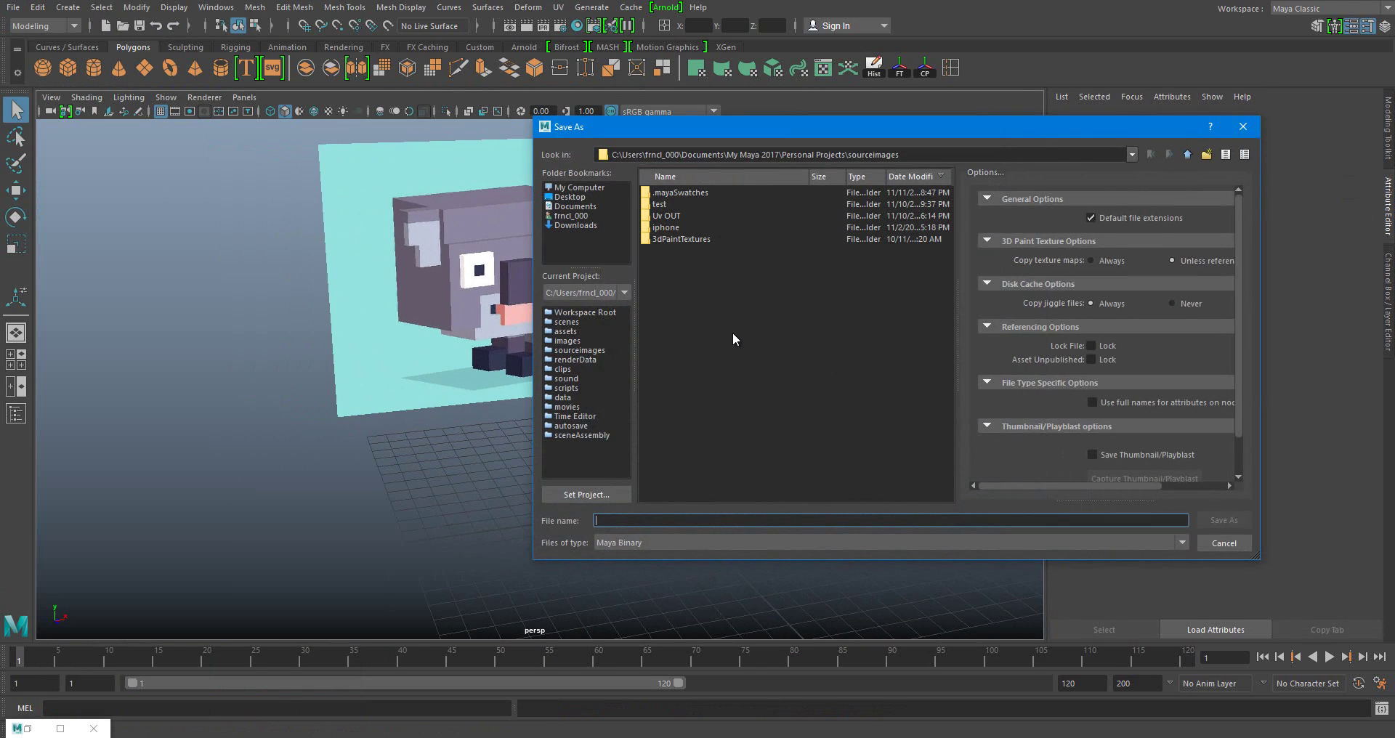
pyautogui.write('pixal kowala')
pyautogui.click(566, 322)
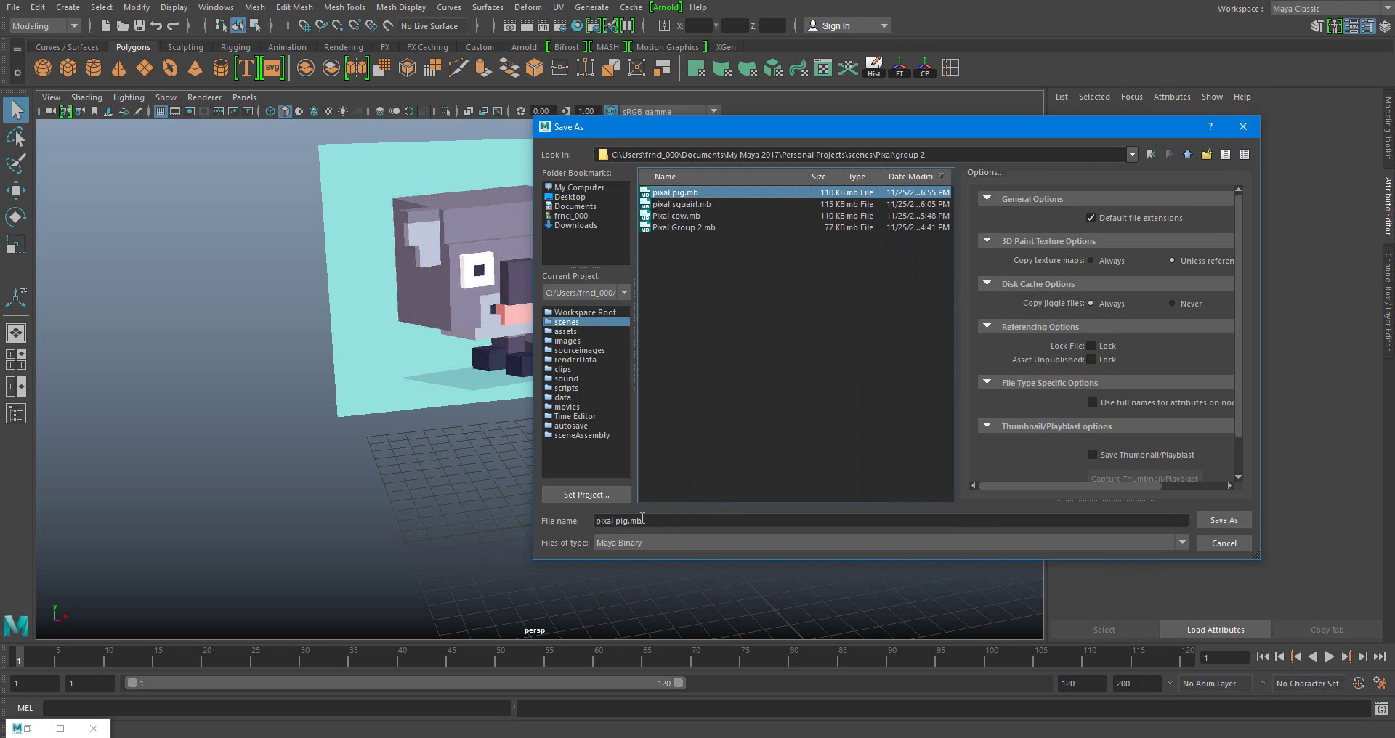
pyautogui.moveTo(643, 519); pyautogui.dragTo(616, 539)
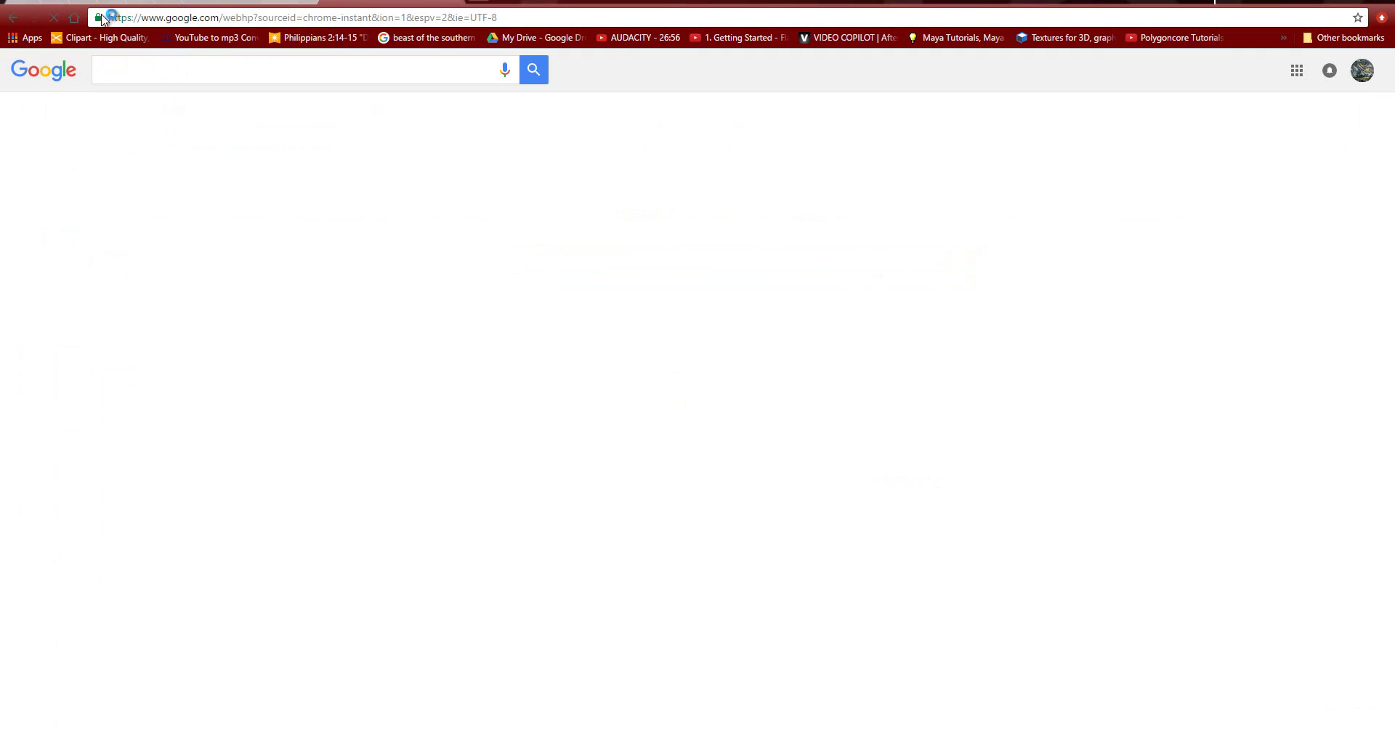
pyautogui.write('koala')
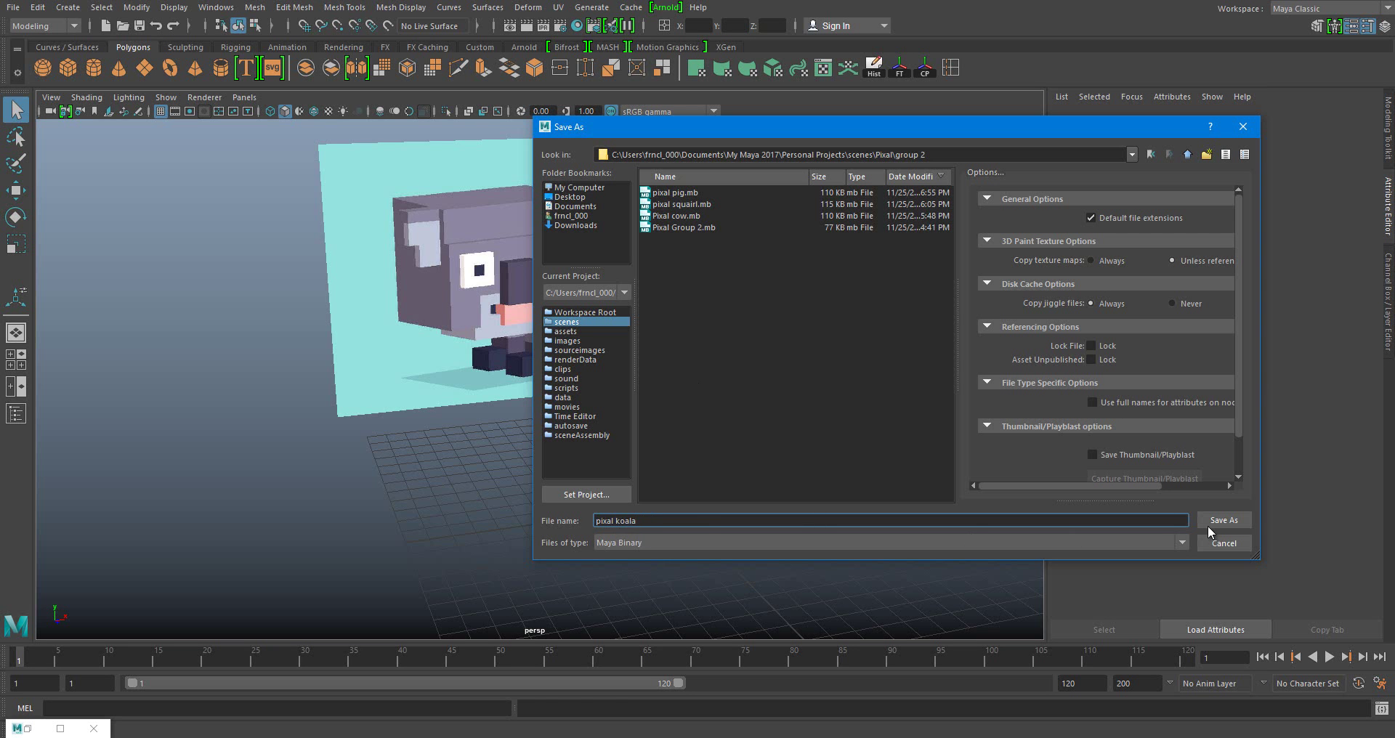
pyautogui.click(1208, 528)
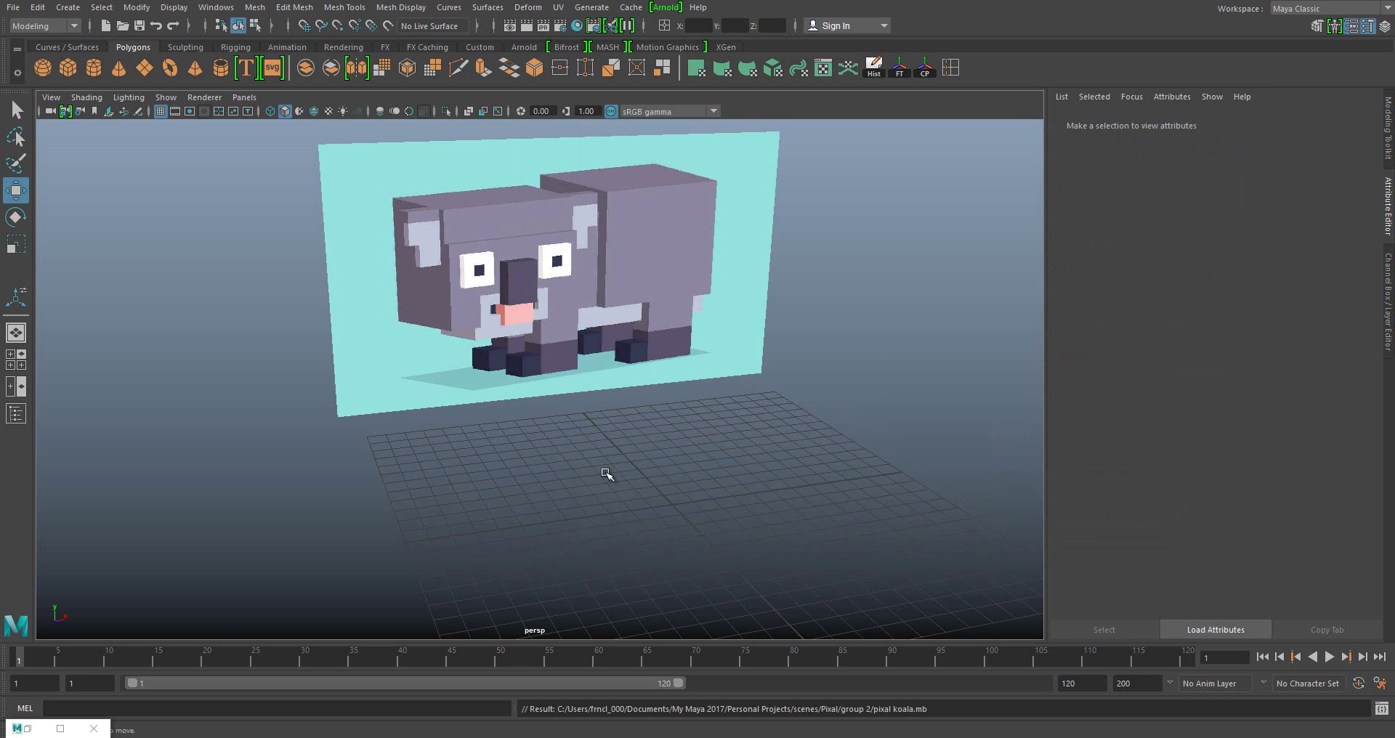
# - Create a large cube and stretch it into a long grey box
pyautogui.moveTo(623, 404); pyautogui.dragTo(803, 554)
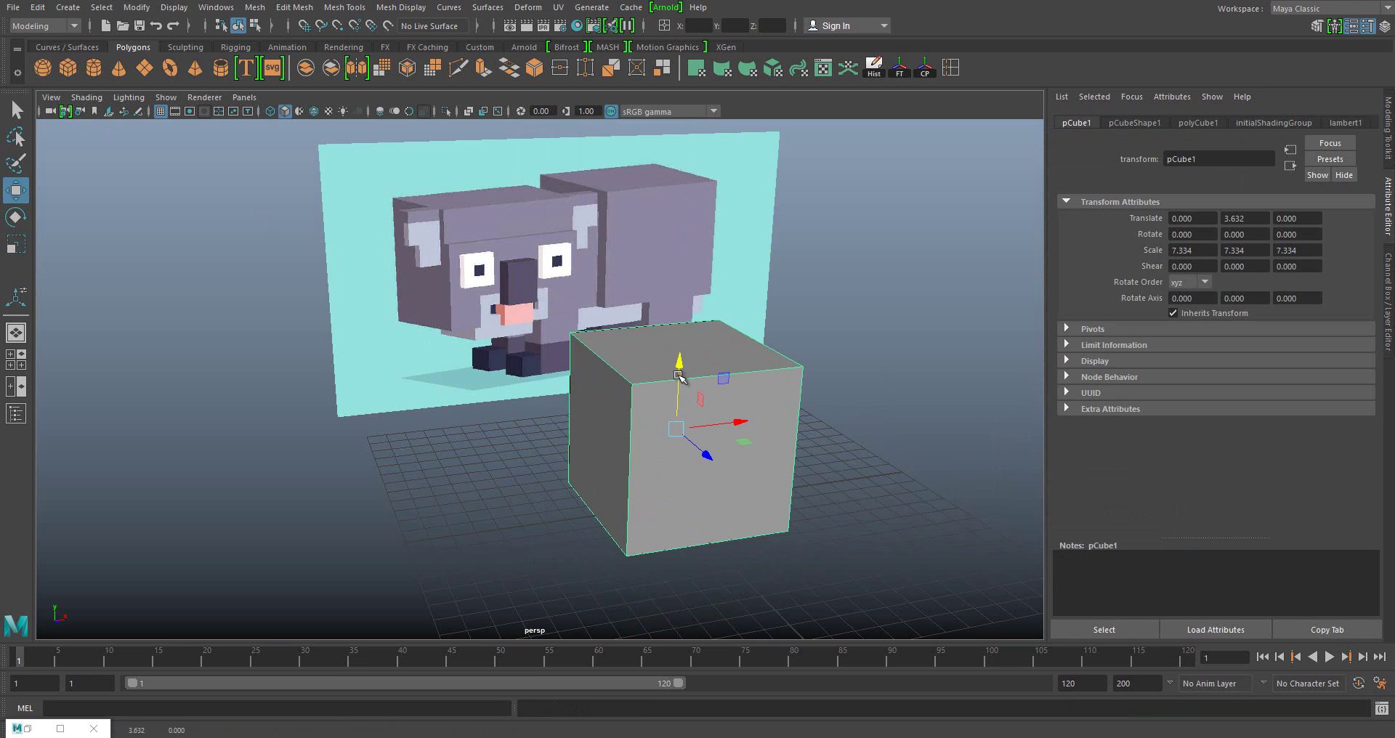
pyautogui.press('r')
pyautogui.moveTo(741, 429)
pyautogui.mouseDown()
pyautogui.moveTo(852, 441)
pyautogui.moveTo(646, 410)
pyautogui.moveTo(771, 410)
pyautogui.moveTo(673, 415)
pyautogui.moveTo(679, 395)
pyautogui.moveTo(640, 407)
pyautogui.mouseUp()
pyautogui.press('w')
# - Replace the old image plane with Fluffy_Sheep.png imported in the front view
pyautogui.click(356, 211)
pyautogui.press('Delete')
pyautogui.click(10, 8)
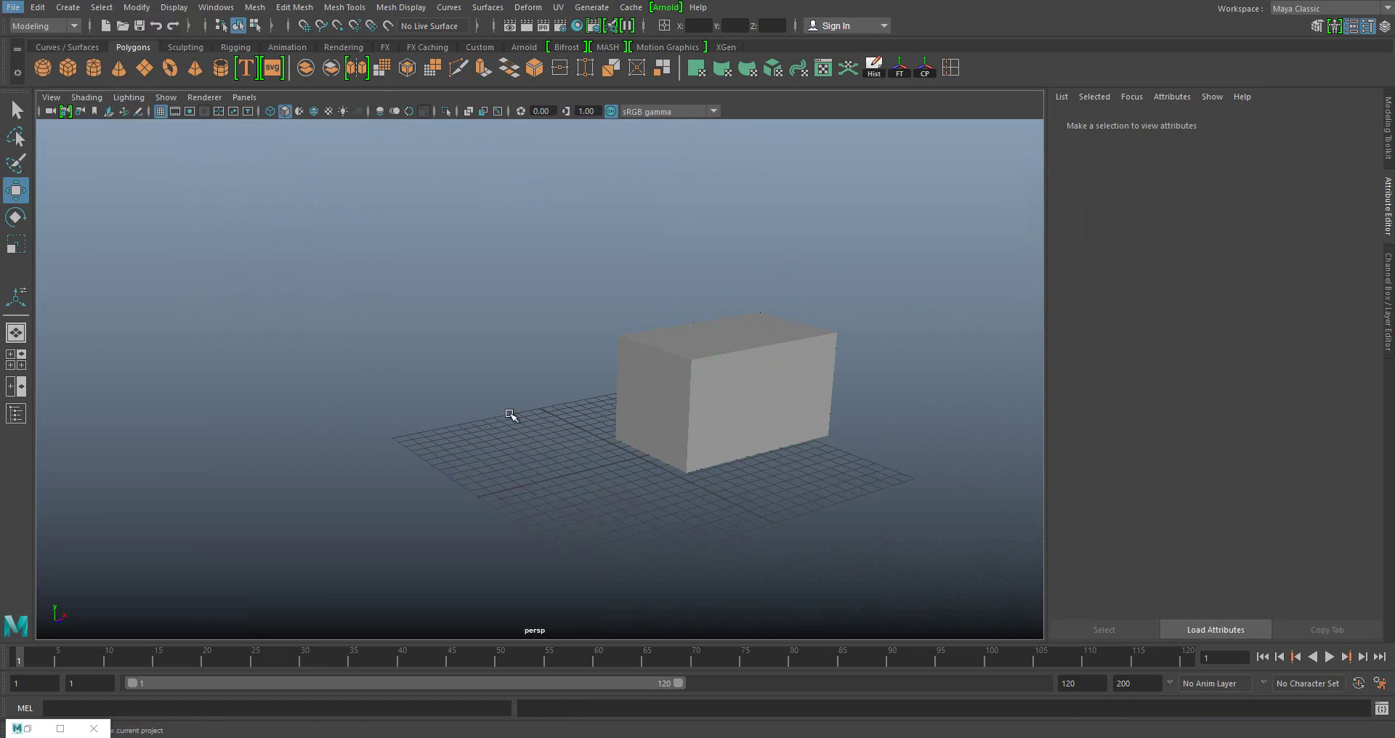
pyautogui.press('space')
pyautogui.click(51, 374)
pyautogui.click(297, 711)
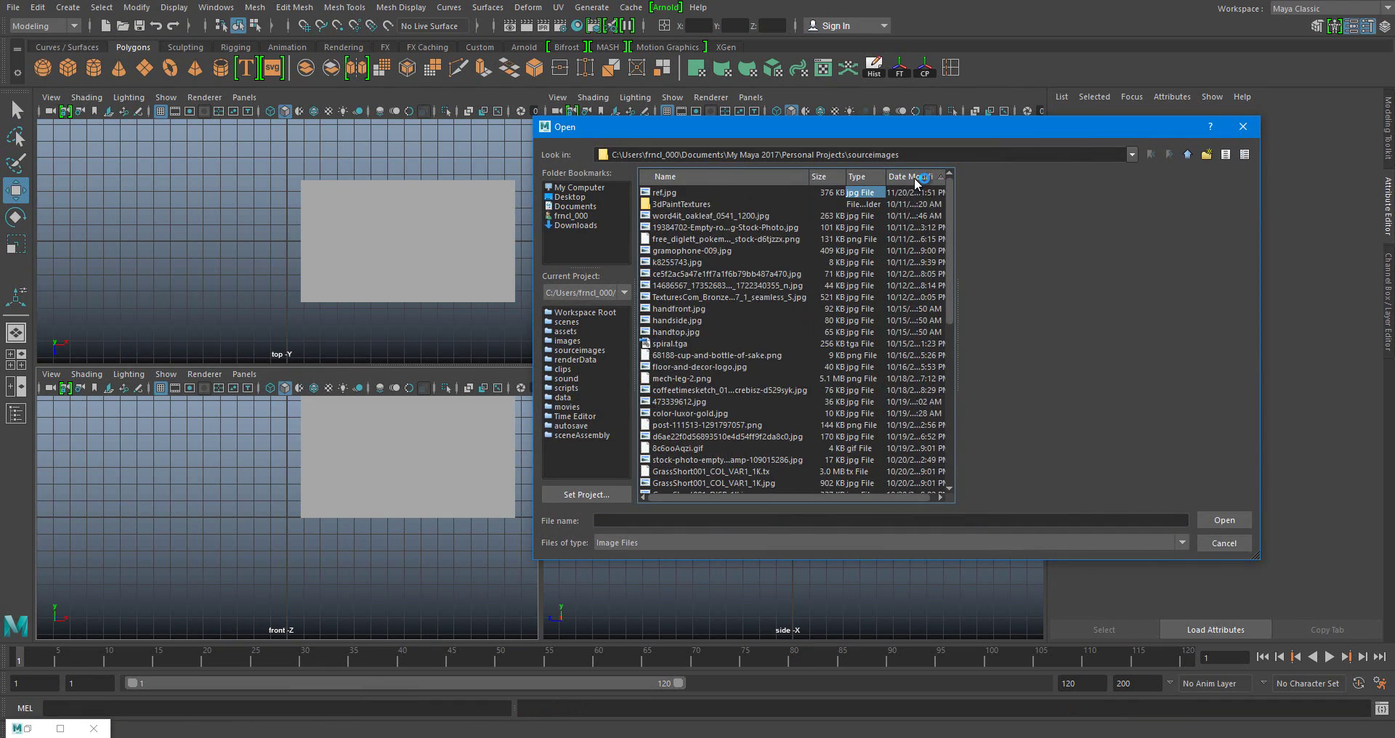
pyautogui.doubleClick(717, 193)
pyautogui.press('space')
pyautogui.press('f')
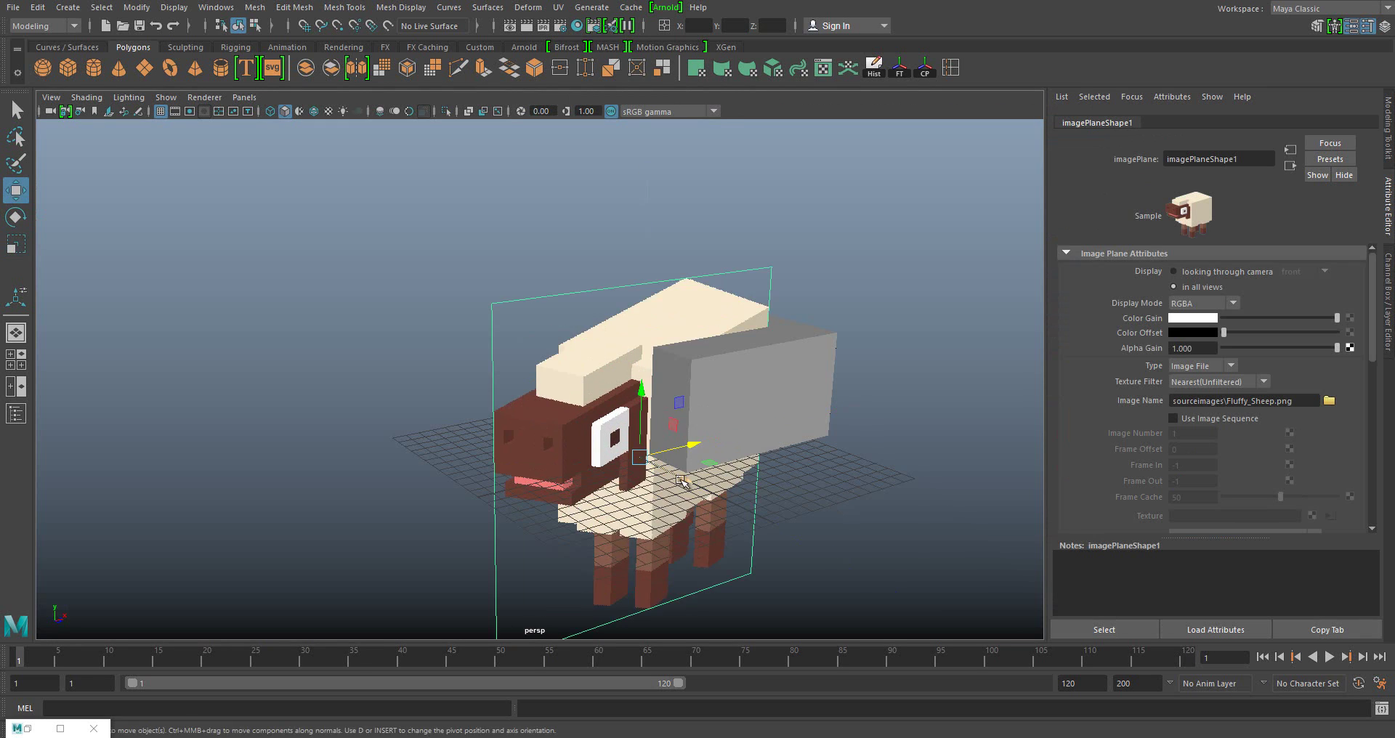
pyautogui.keyDown('alt'); pyautogui.moveTo(642, 460); pyautogui.dragTo(537, 320); pyautogui.keyUp('alt')
pyautogui.hotkey('alt', 'Tab')
# - Browse from images up to Personal Projects, then into scenes > Pixal > group 2
pyautogui.click(182, 348)
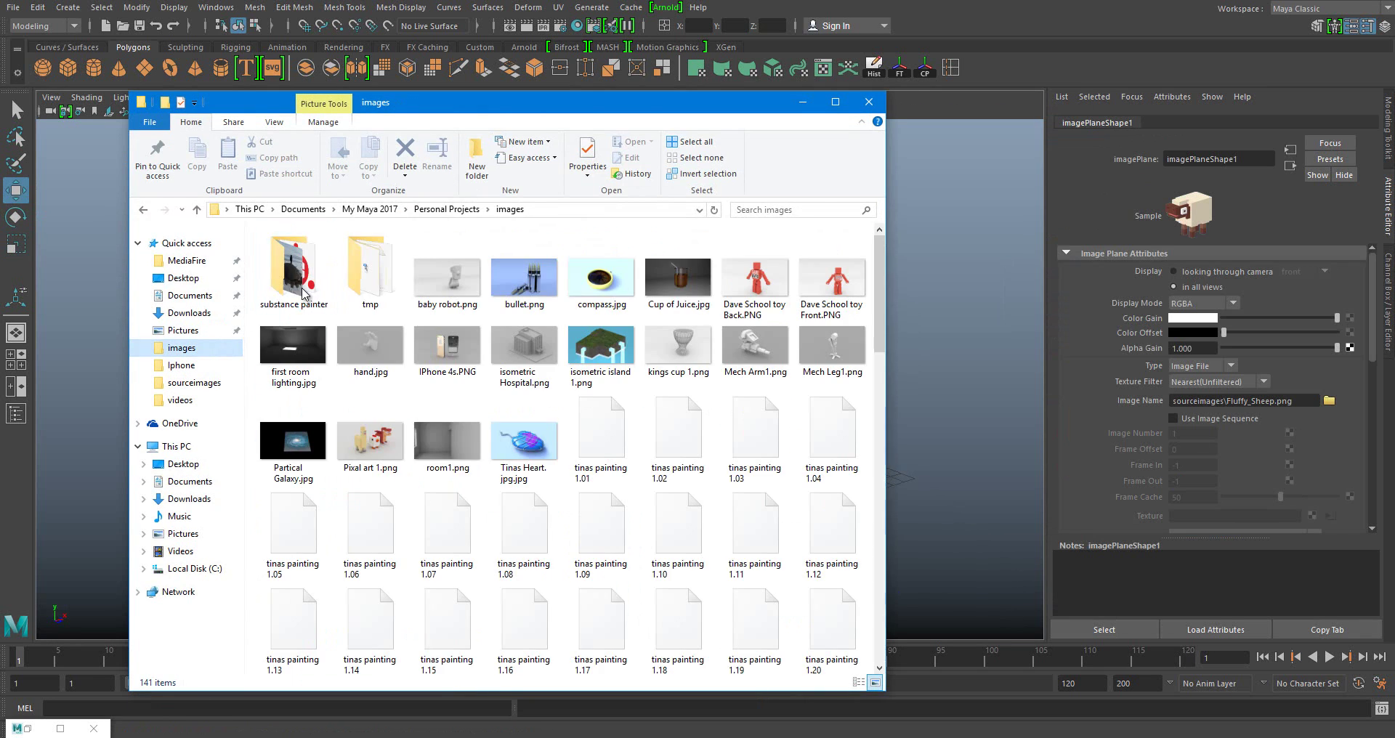
pyautogui.click(447, 209)
pyautogui.doubleClick(284, 407)
pyautogui.click(325, 254)
pyautogui.click(483, 231)
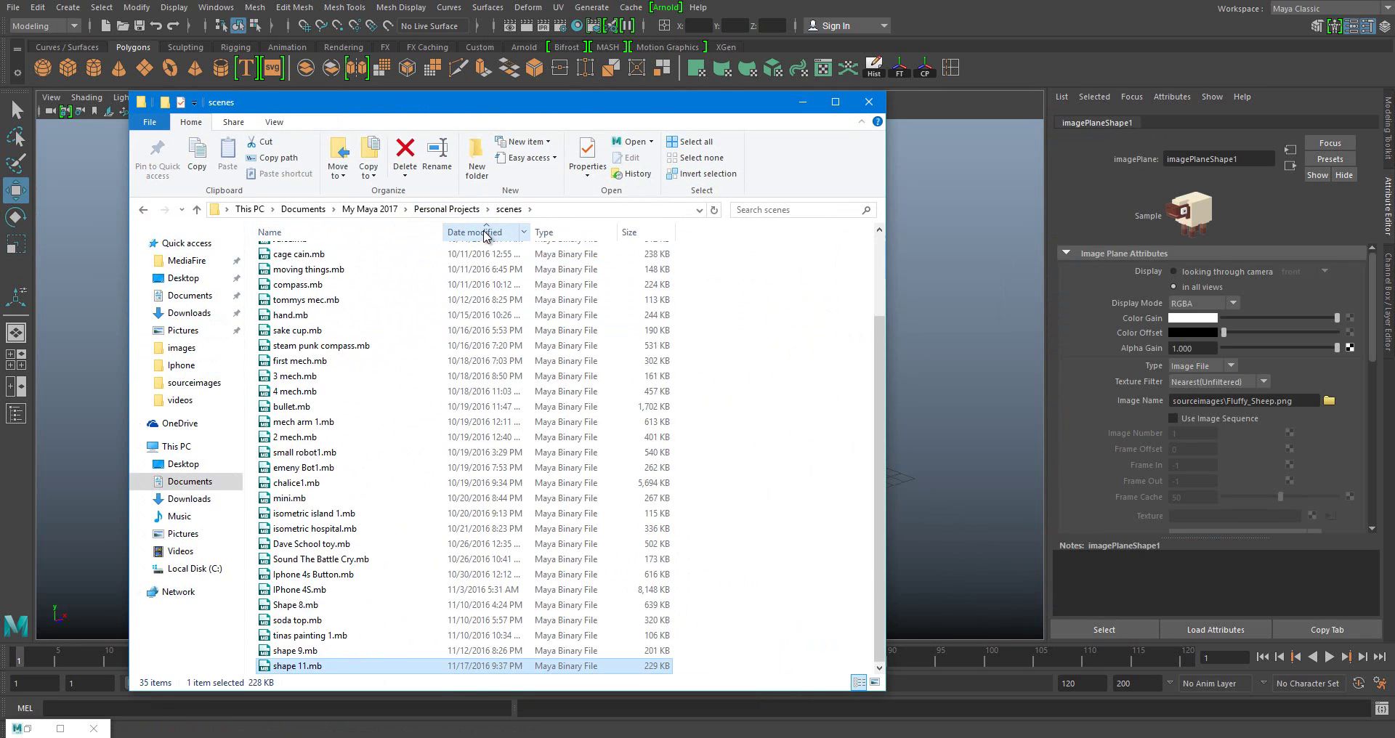
pyautogui.click(483, 232)
pyautogui.doubleClick(286, 314)
pyautogui.doubleClick(306, 253)
# - Rename the pixal koala.mb scene to pixal sheep.mb
pyautogui.click(316, 283)
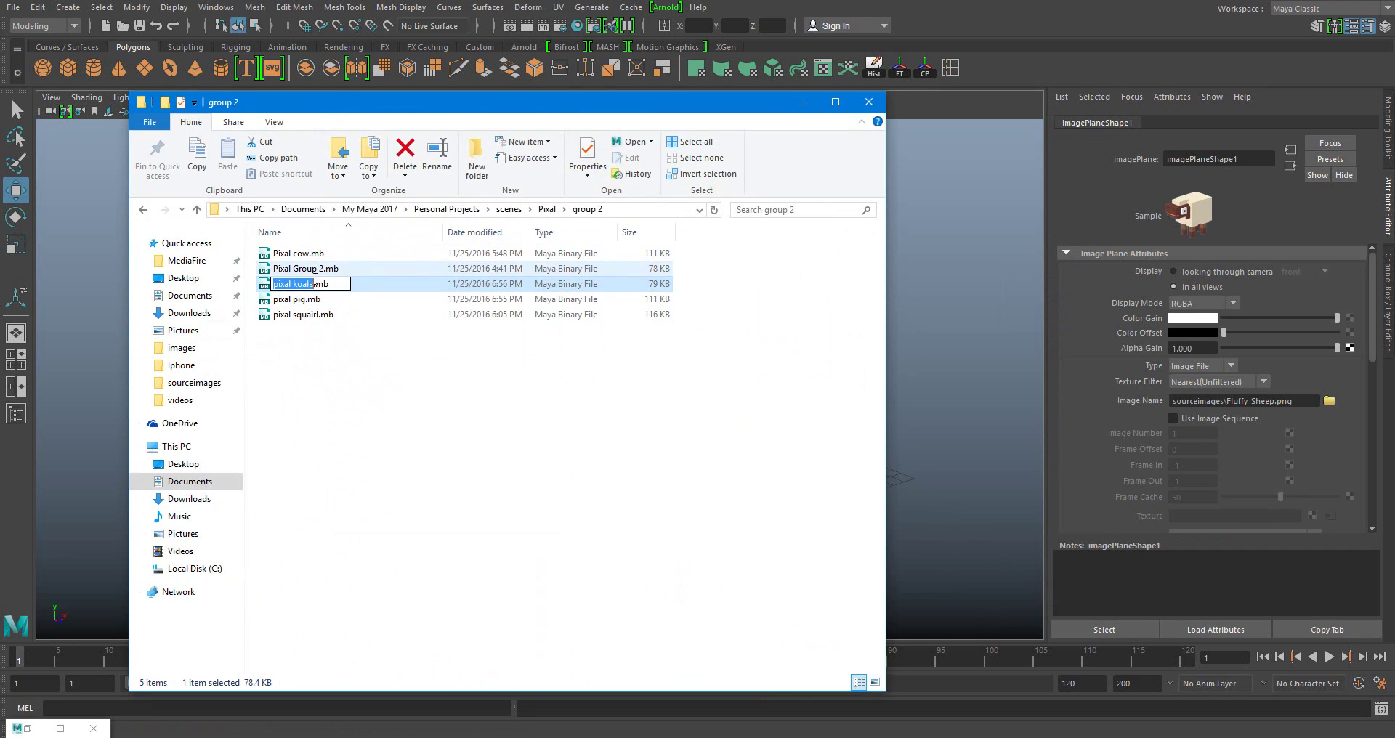
pyautogui.click(316, 284)
pyautogui.write('eep')
pyautogui.press('Return')
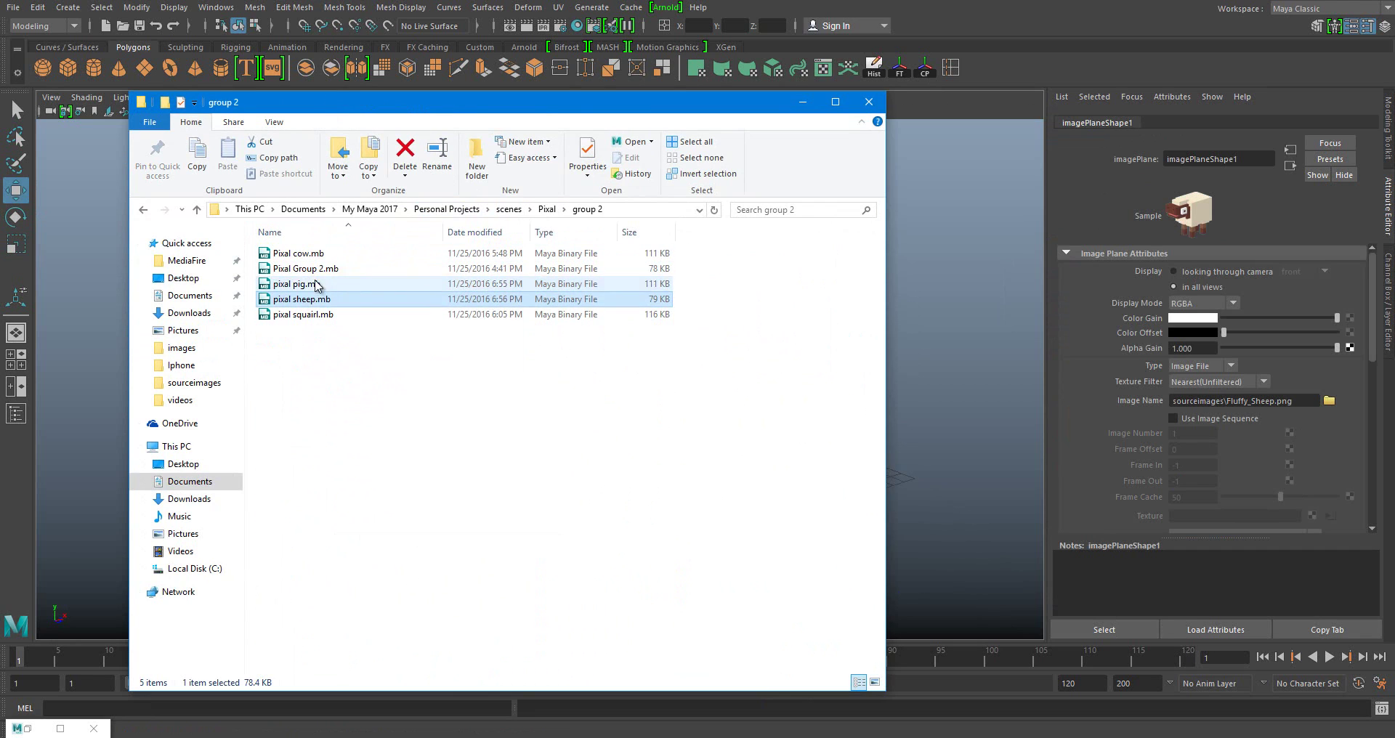
# - Look through sourceimages, close File Explorer, and turn the sheep reference image plane
pyautogui.click(194, 383)
pyautogui.scroll(-5, 751, 298)
pyautogui.scroll(5, 751, 298)
pyautogui.click(751, 298)
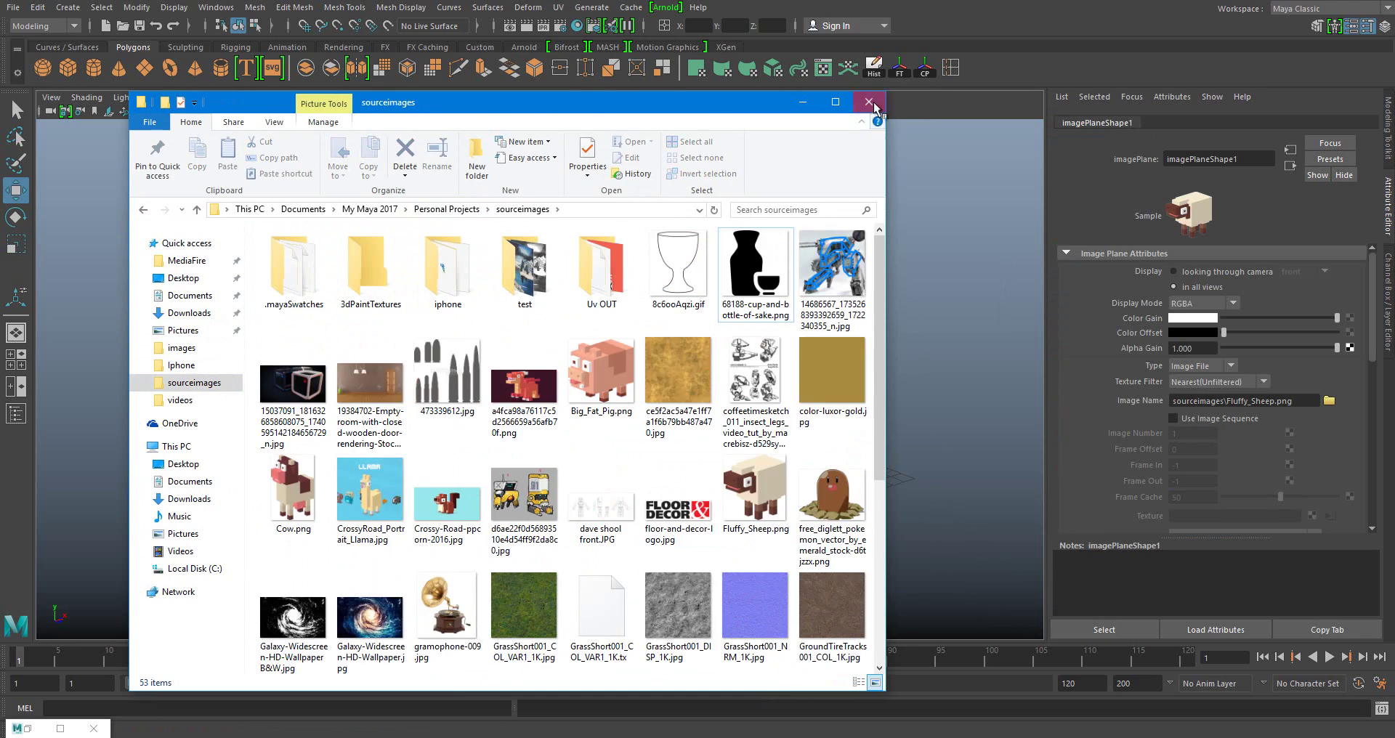
pyautogui.click(869, 101)
pyautogui.moveTo(552, 312); pyautogui.dragTo(521, 302)
# - Select the grey box beside the sheep and scale it narrower
pyautogui.click(607, 492)
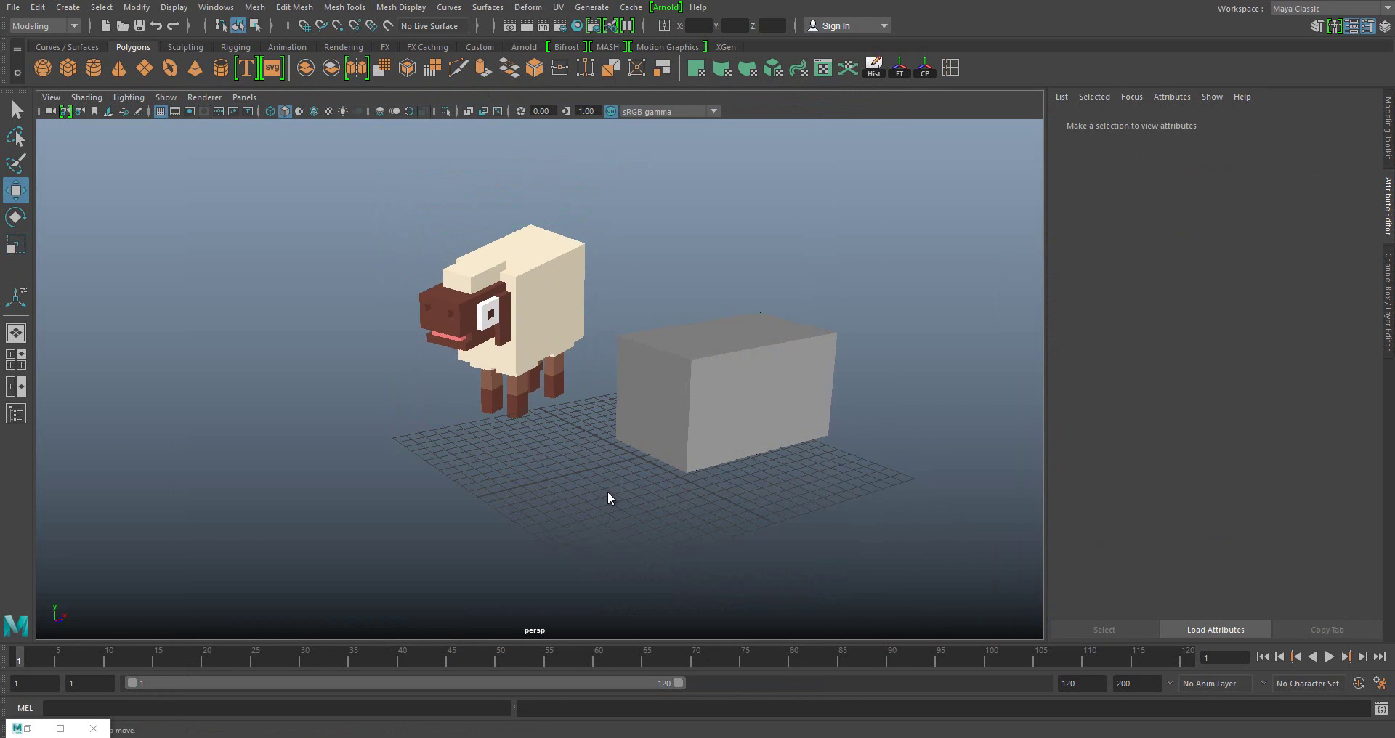
pyautogui.moveTo(660, 383)
pyautogui.keyDown('alt'); pyautogui.mouseDown()
pyautogui.moveTo(610, 485)
pyautogui.moveTo(639, 450)
pyautogui.mouseUp(); pyautogui.keyUp('alt')
pyautogui.click(639, 450)
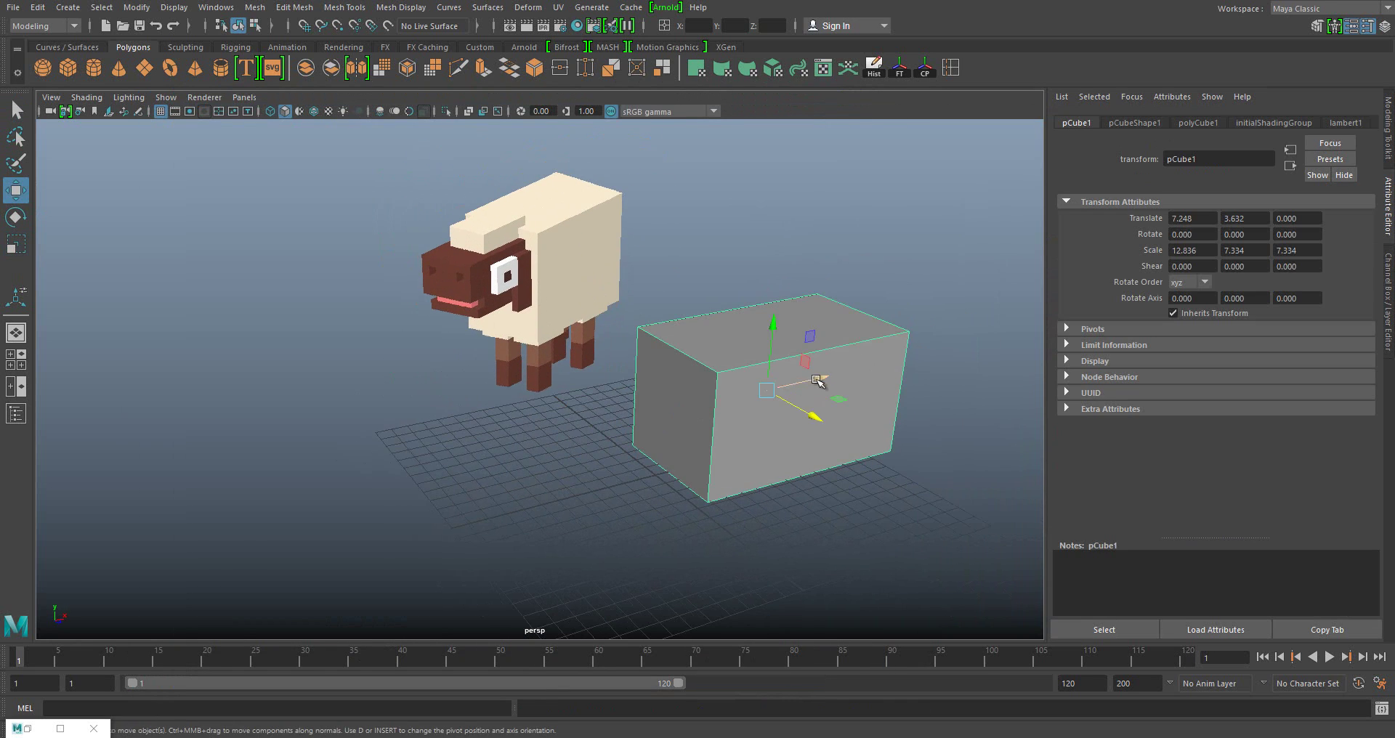
pyautogui.moveTo(795, 404)
pyautogui.keyDown('alt'); pyautogui.mouseDown()
pyautogui.moveTo(682, 427)
pyautogui.moveTo(737, 381)
pyautogui.moveTo(720, 342)
pyautogui.moveTo(686, 364)
pyautogui.mouseUp(); pyautogui.keyUp('alt')
pyautogui.press('r')
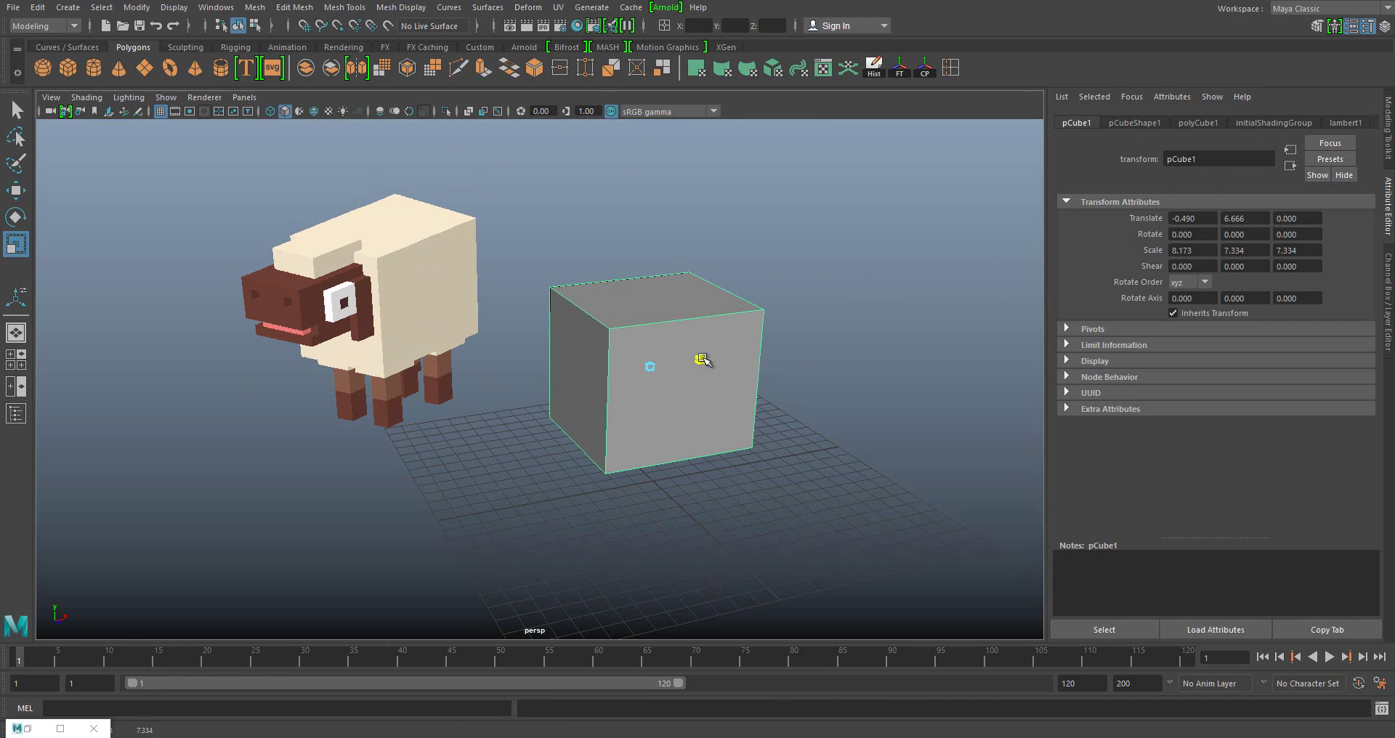
pyautogui.scroll(3, 654, 346)
pyautogui.keyDown('alt'); pyautogui.moveTo(745, 451); pyautogui.dragTo(897, 137); pyautogui.keyUp('alt')
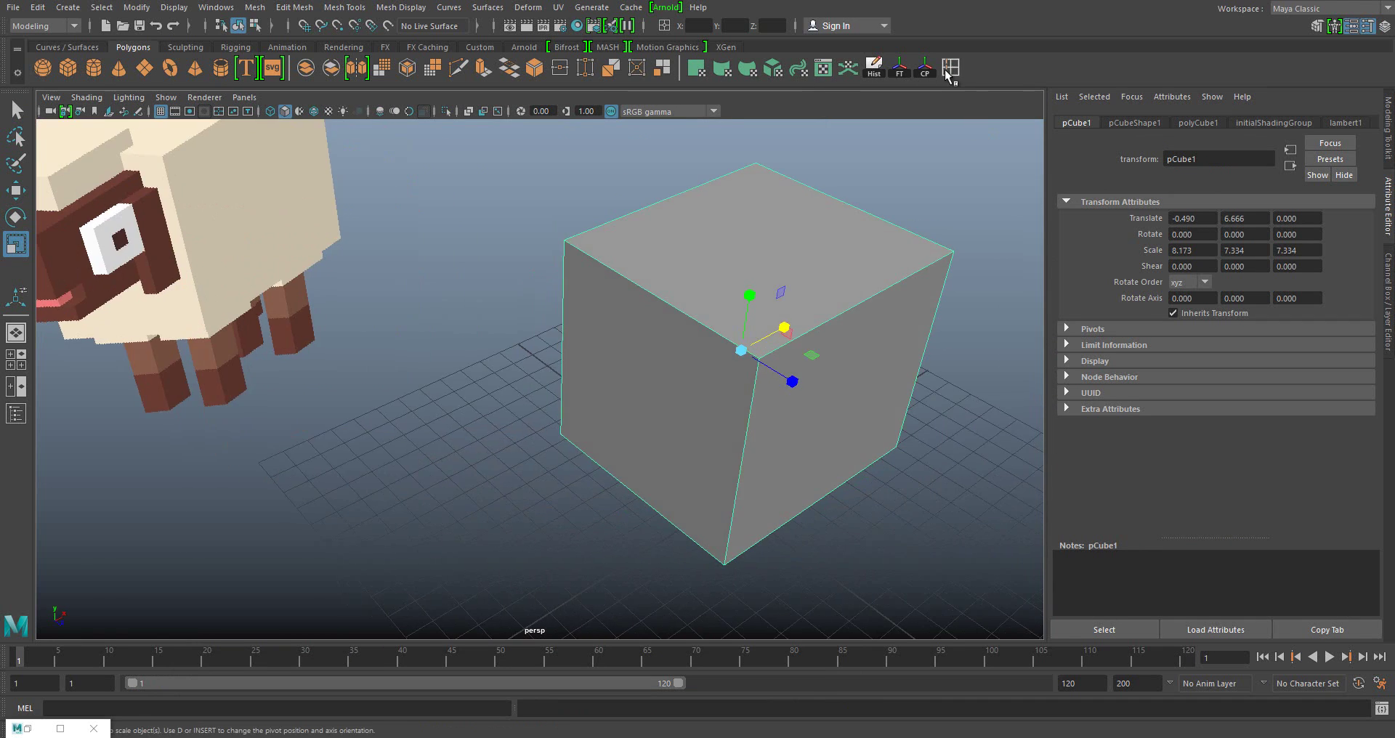
# - Insert edge loops close to each edge of the box, gridding its top
pyautogui.click(673, 308)
pyautogui.click(861, 311)
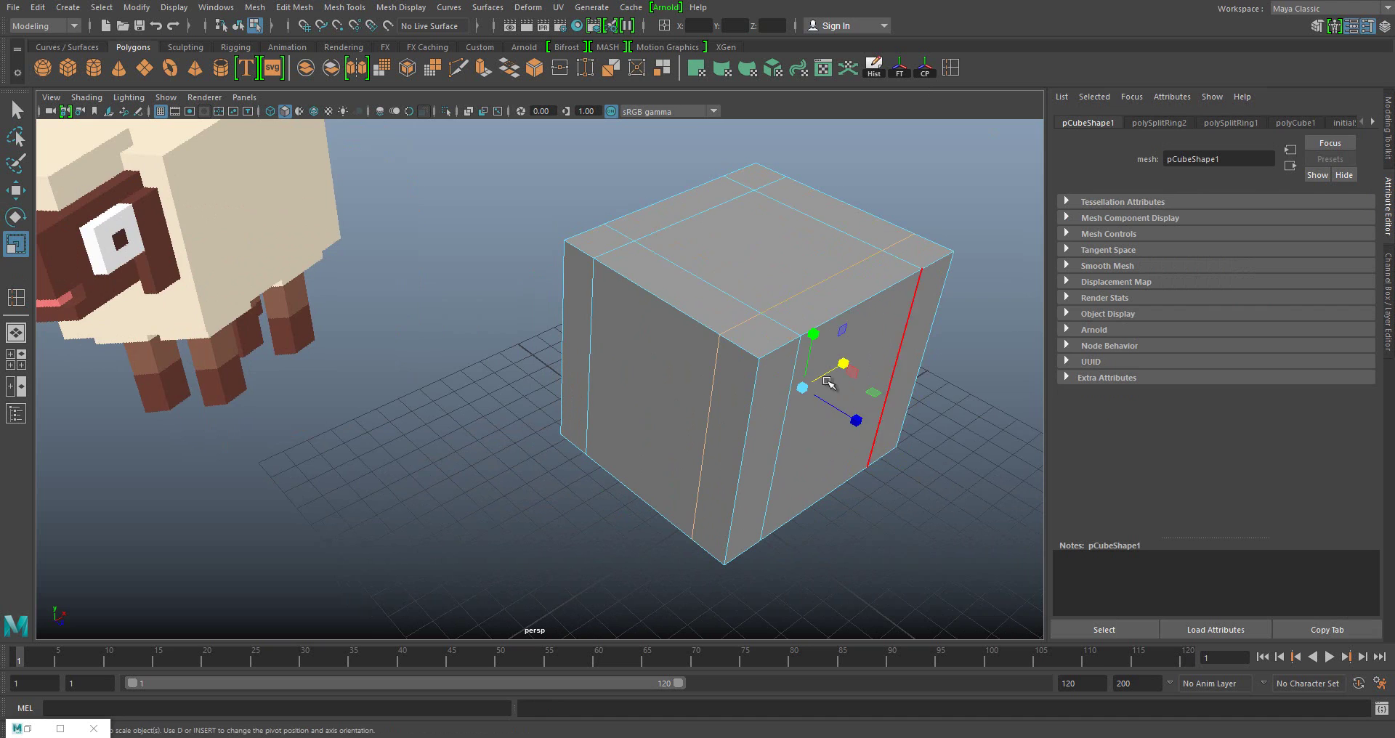
pyautogui.moveTo(802, 341)
pyautogui.mouseDown()
pyautogui.moveTo(778, 320)
pyautogui.moveTo(797, 352)
pyautogui.mouseUp()
pyautogui.hotkey('ctrl', 'z')
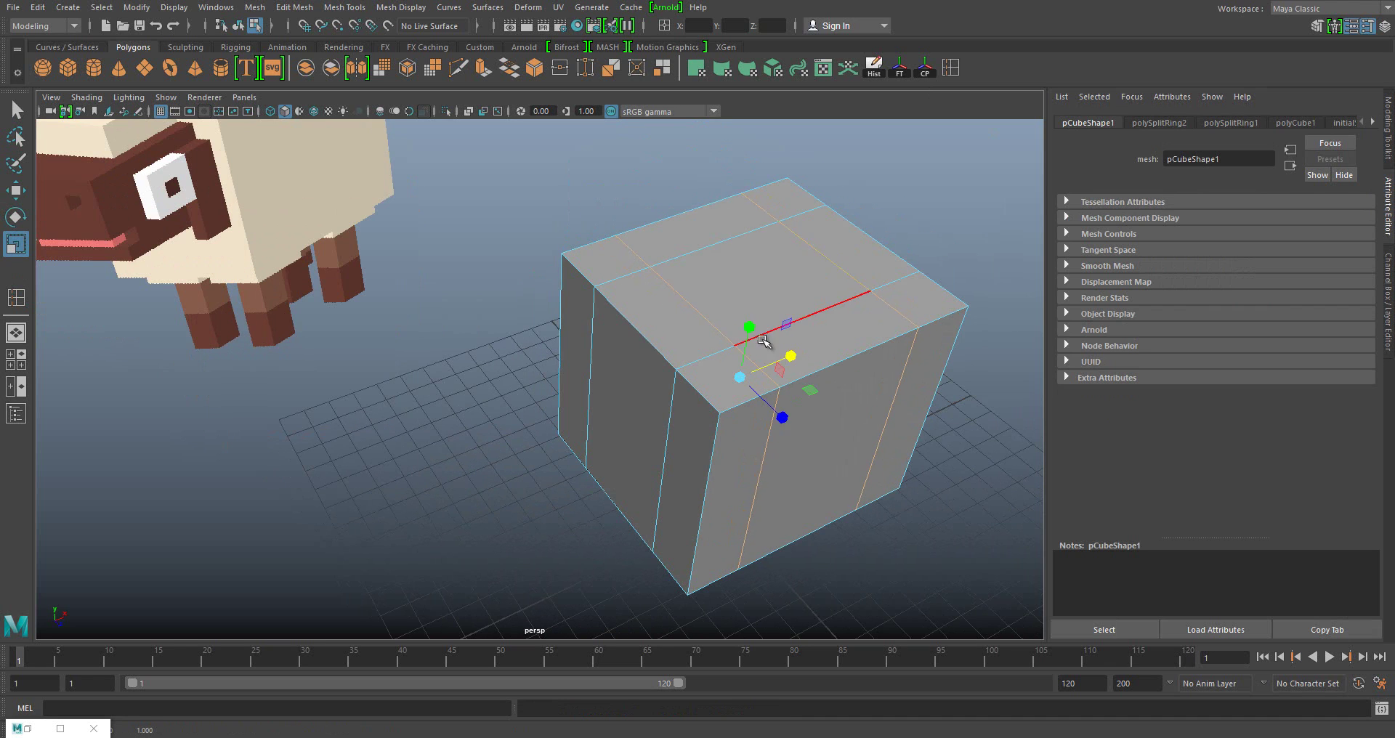
pyautogui.click(763, 341)
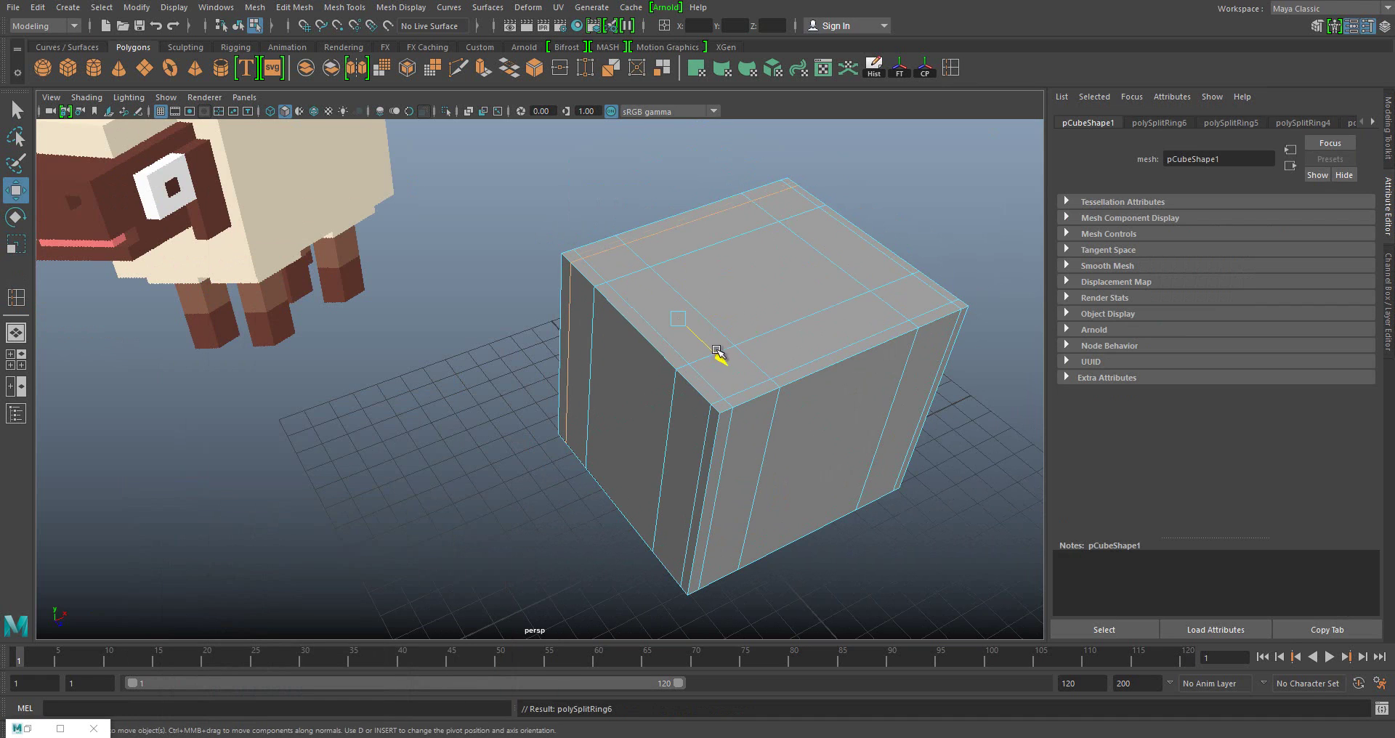
pyautogui.moveTo(689, 399)
pyautogui.keyDown('alt'); pyautogui.mouseDown()
pyautogui.moveTo(698, 392)
pyautogui.moveTo(608, 377)
pyautogui.mouseUp(); pyautogui.keyUp('alt')
# - Extrude the box's top corner faces upward into small blocks
pyautogui.keyDown('shift'); pyautogui.click(623, 233); pyautogui.keyUp('shift')
pyautogui.keyDown('alt'); pyautogui.moveTo(682, 349); pyautogui.dragTo(829, 218); pyautogui.keyUp('alt')
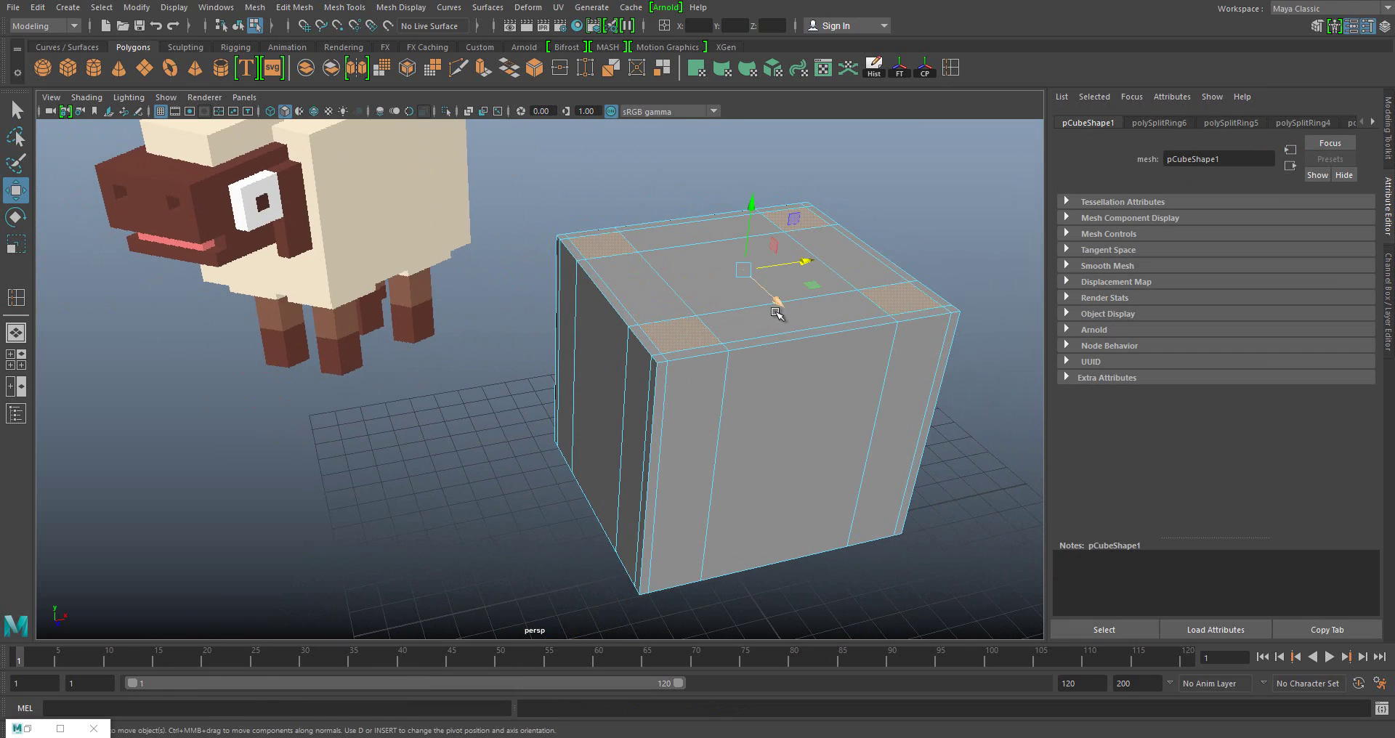
pyautogui.hotkey('ctrl', 'e')
pyautogui.moveTo(756, 256)
pyautogui.mouseDown()
pyautogui.moveTo(756, 227)
pyautogui.moveTo(705, 332)
pyautogui.mouseUp()
# - Scale up the raised corner blocks on the box top
pyautogui.click(720, 337)
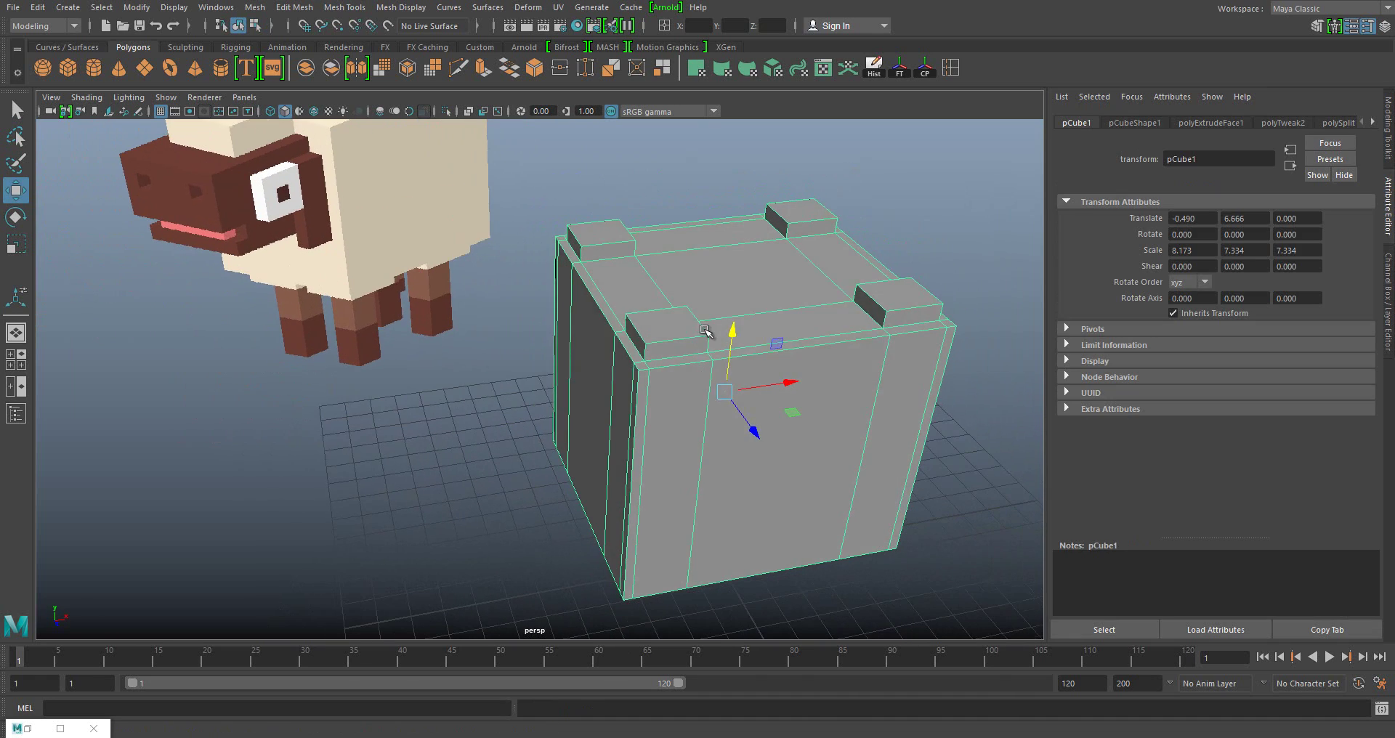
pyautogui.press('F9')
pyautogui.press('r')
pyautogui.hotkey('ctrl', 'z')
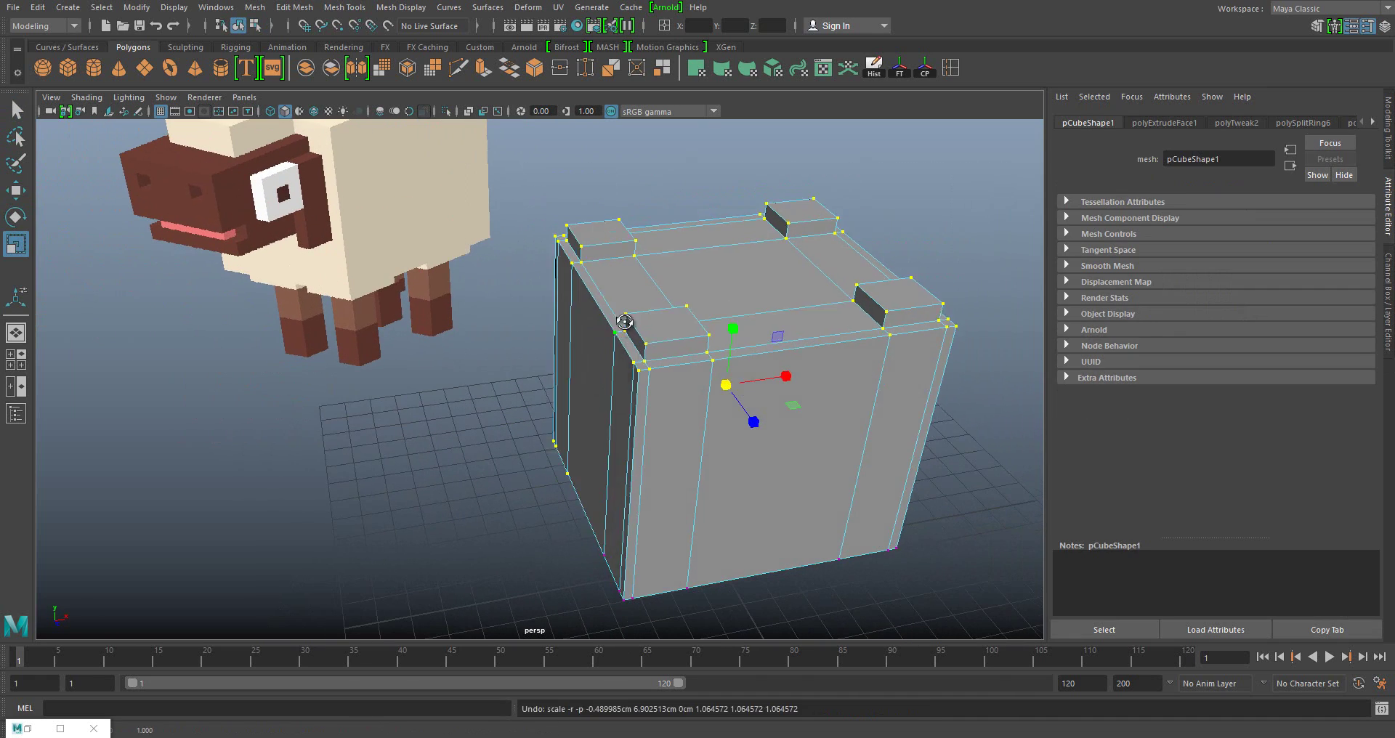
pyautogui.moveTo(758, 227); pyautogui.dragTo(770, 240)
pyautogui.hotkey('ctrl', 'z')
pyautogui.scroll(5, 612, 412)
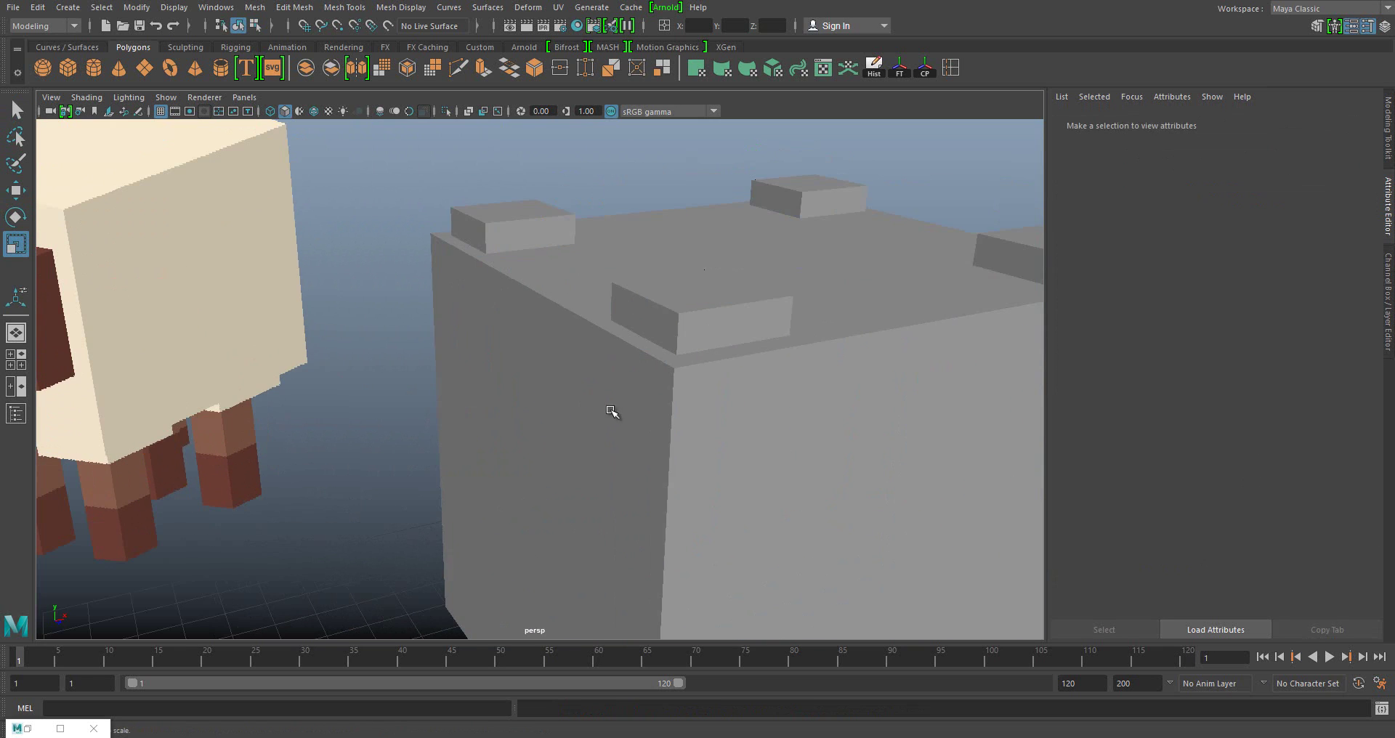
pyautogui.click(710, 349)
pyautogui.keyDown('alt'); pyautogui.moveTo(710, 349); pyautogui.dragTo(654, 299); pyautogui.keyUp('alt')
pyautogui.scroll(3, 400, 219)
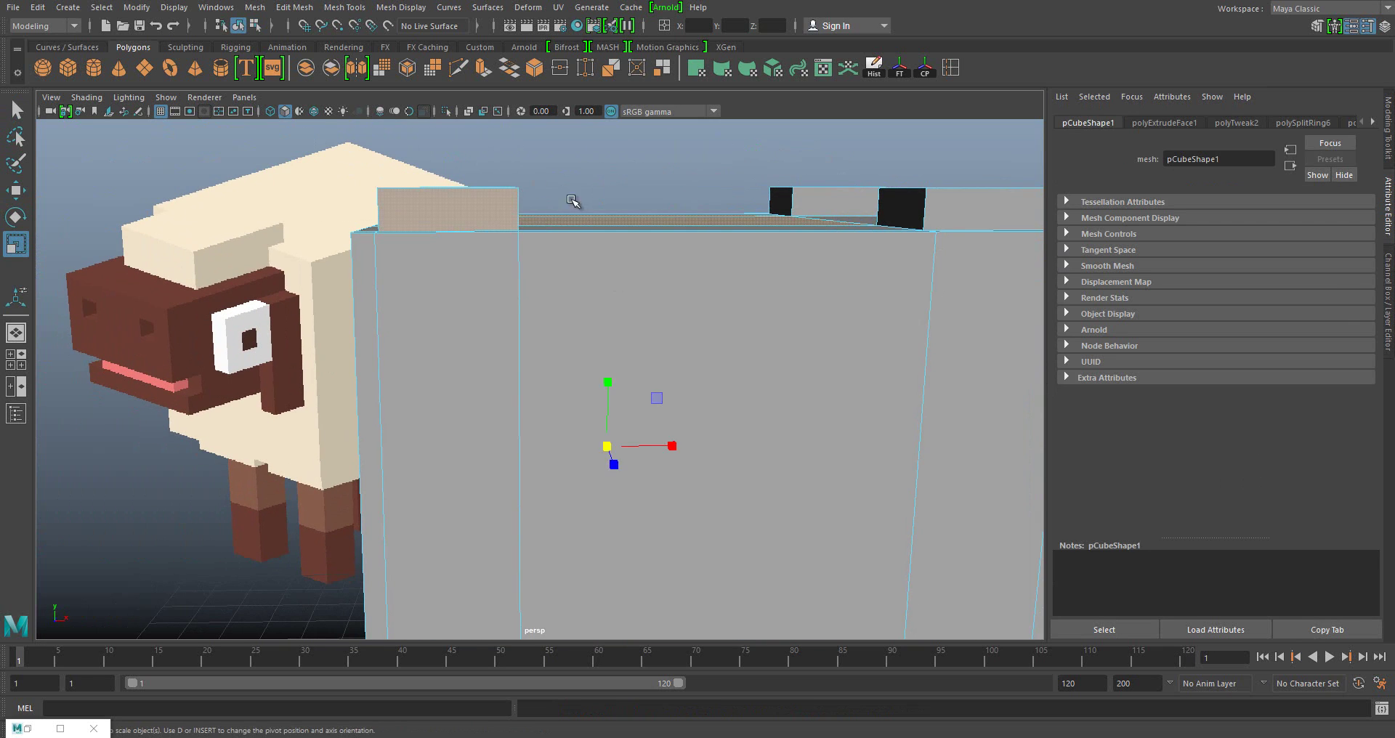
pyautogui.moveTo(573, 202)
pyautogui.keyDown('alt'); pyautogui.mouseDown()
pyautogui.moveTo(514, 327)
pyautogui.moveTo(461, 274)
pyautogui.moveTo(545, 193)
pyautogui.moveTo(561, 258)
pyautogui.moveTo(467, 337)
pyautogui.mouseUp(); pyautogui.keyUp('alt')
pyautogui.hotkey('ctrl', 'z')
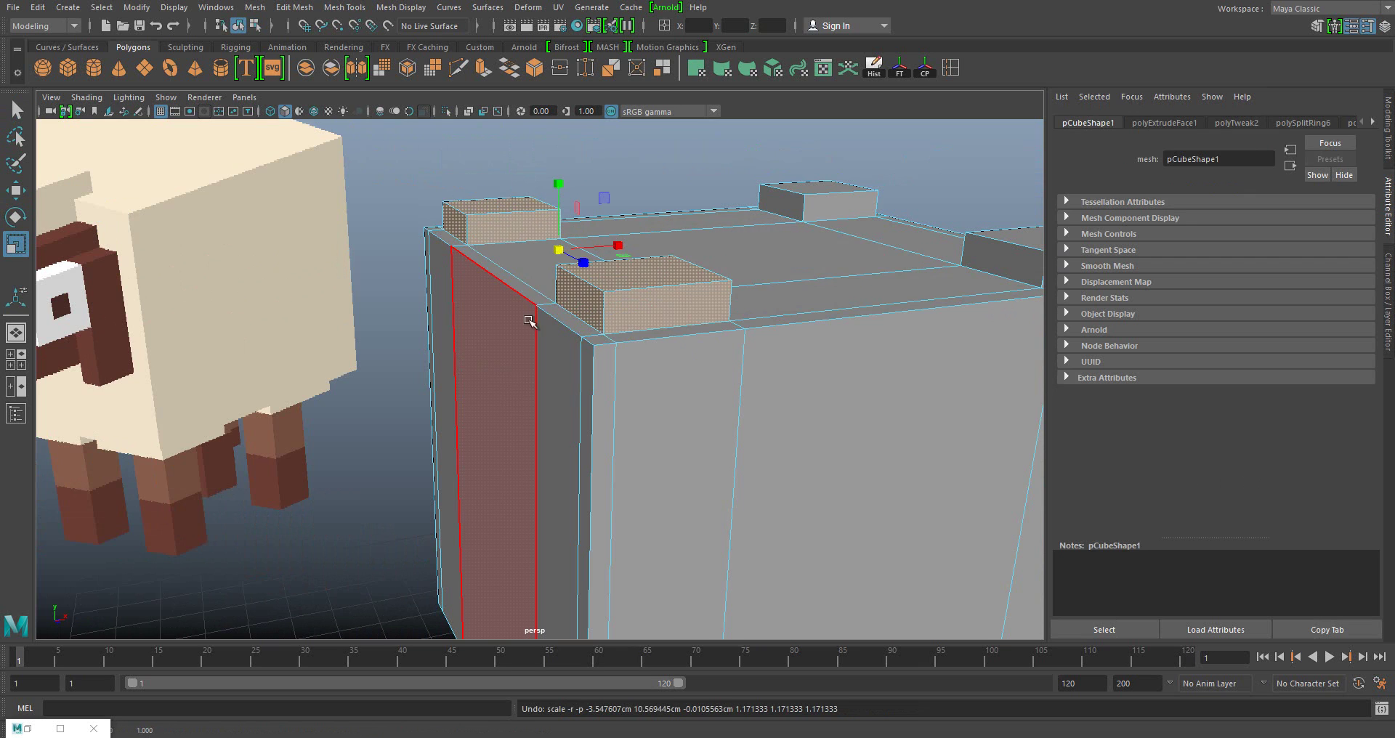
pyautogui.moveTo(623, 255); pyautogui.dragTo(627, 263)
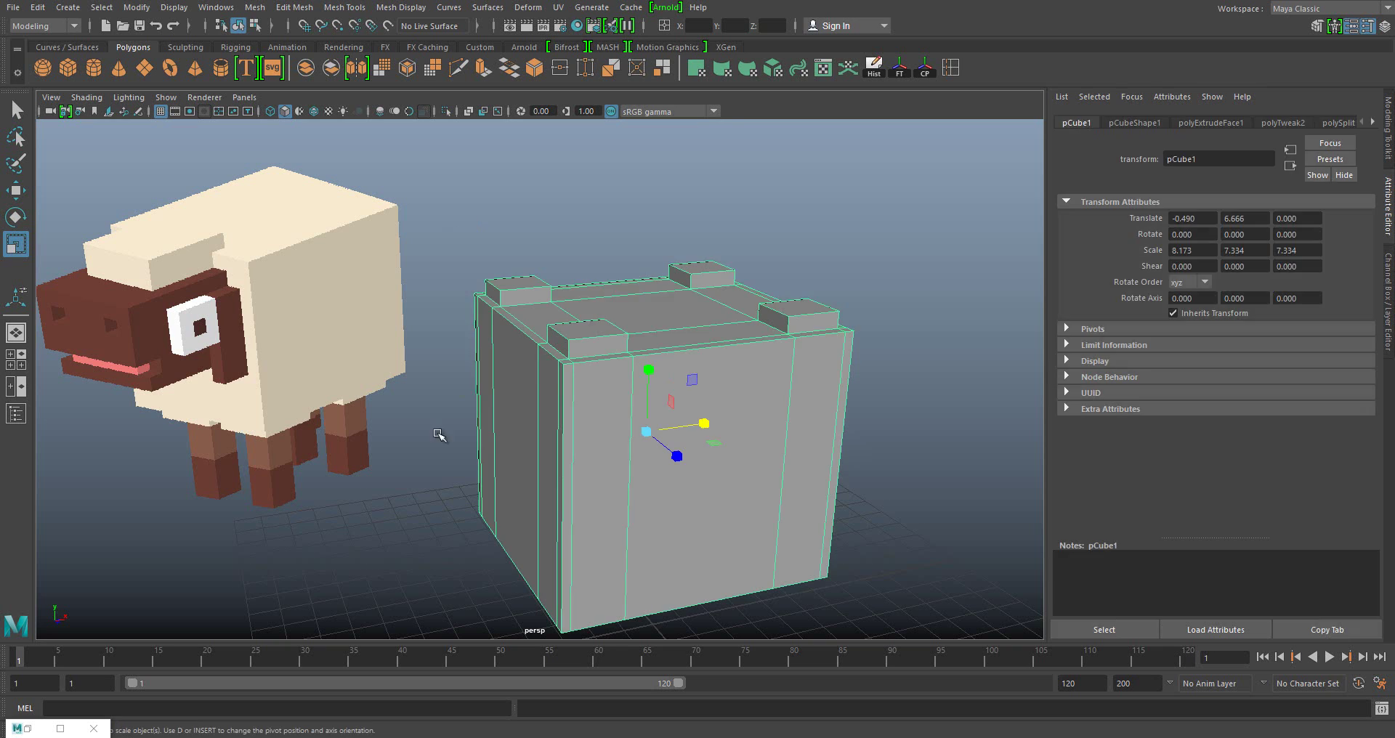
# - Move the small cube pCube2 onto the box top, with wireframe on shaded
pyautogui.click(440, 434)
pyautogui.click(626, 277)
pyautogui.press('w')
pyautogui.rightClick(530, 343)
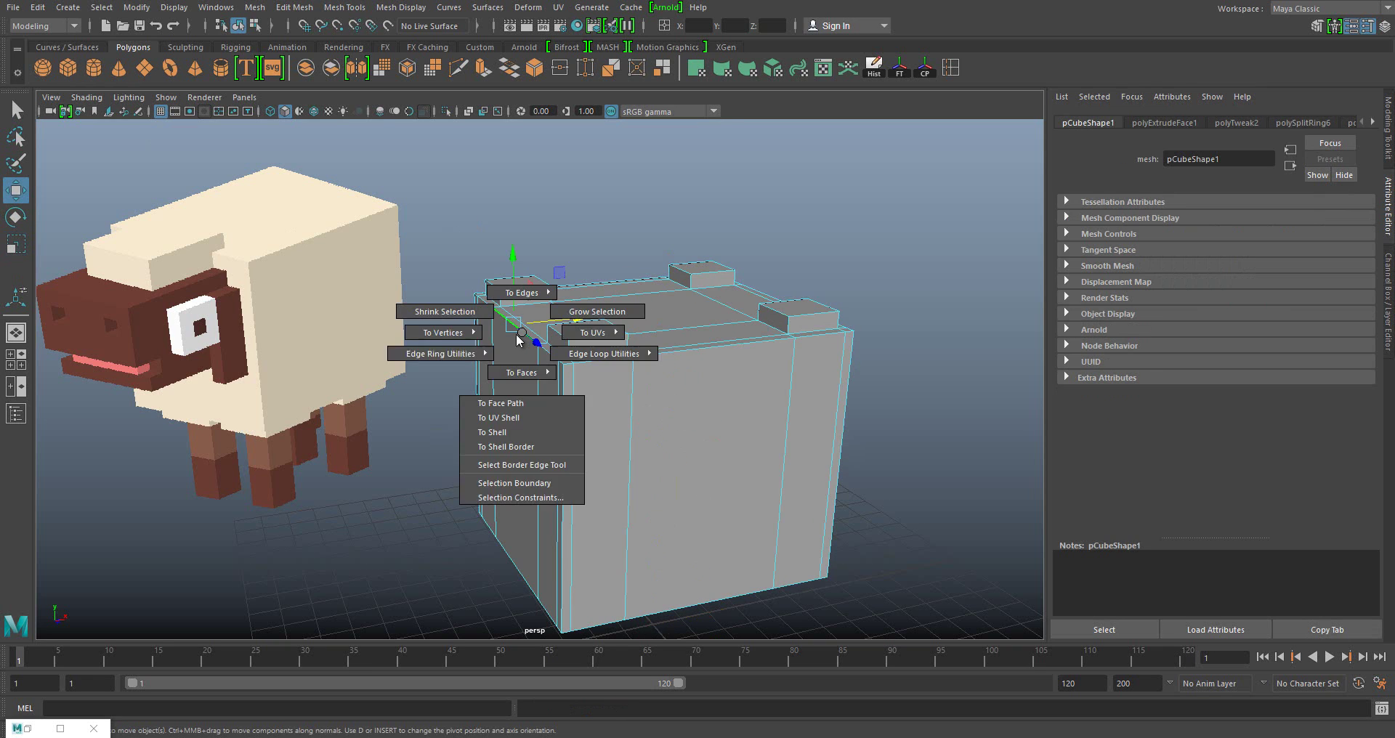
pyautogui.hotkey('ctrl', 'z')
pyautogui.moveTo(649, 389); pyautogui.dragTo(623, 338)
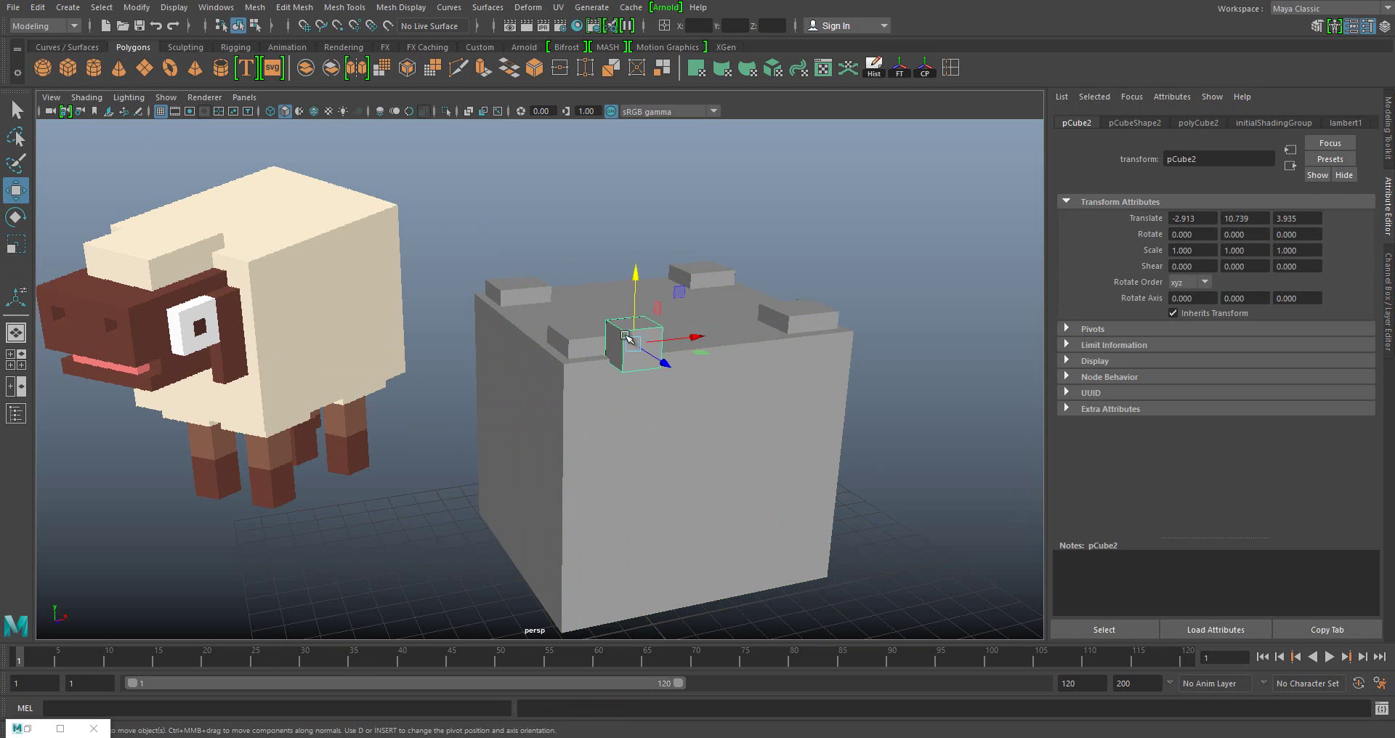
pyautogui.click(314, 111)
pyautogui.keyDown('alt'); pyautogui.moveTo(513, 386); pyautogui.dragTo(625, 502); pyautogui.keyUp('alt')
# - Resize the small cube in the four-view layout, restoring its normal size
pyautogui.press('f')
pyautogui.press('space')
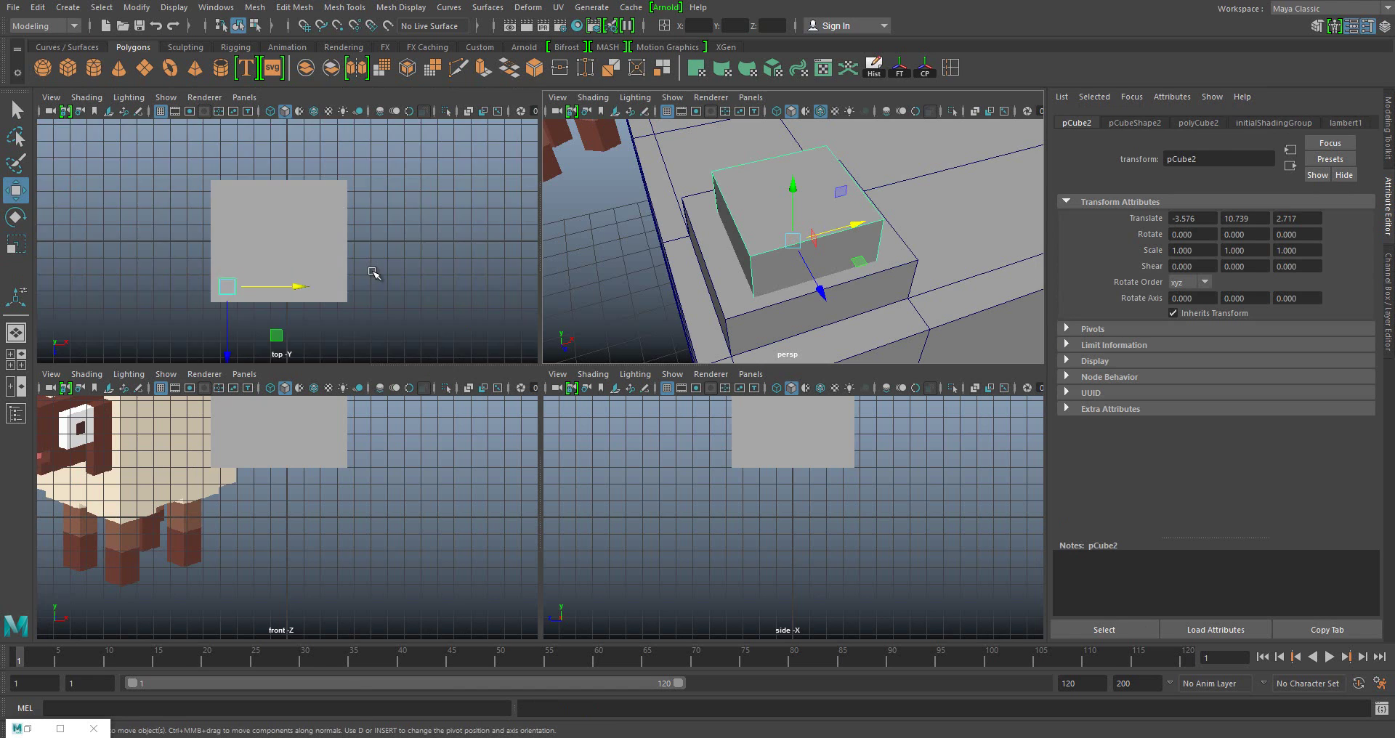
pyautogui.press('f')
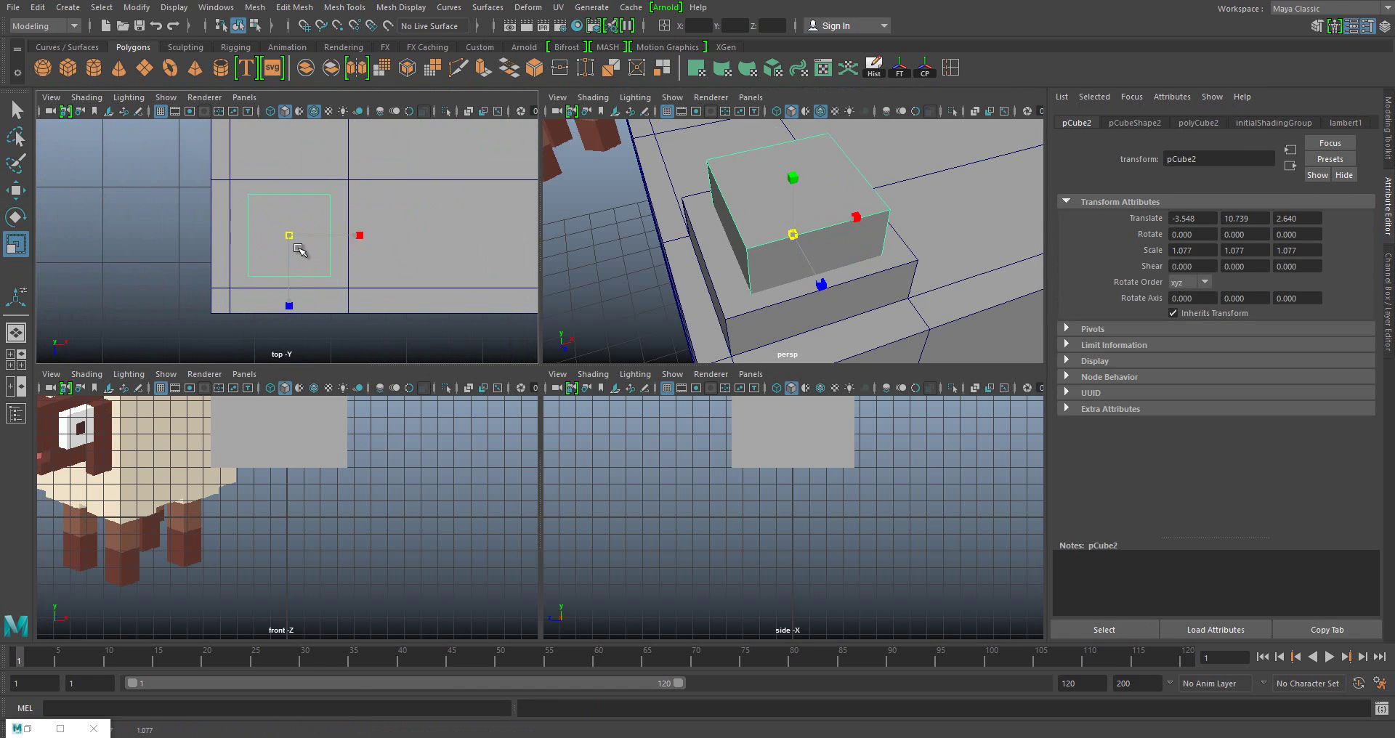
pyautogui.moveTo(299, 249); pyautogui.dragTo(300, 278)
pyautogui.press('r')
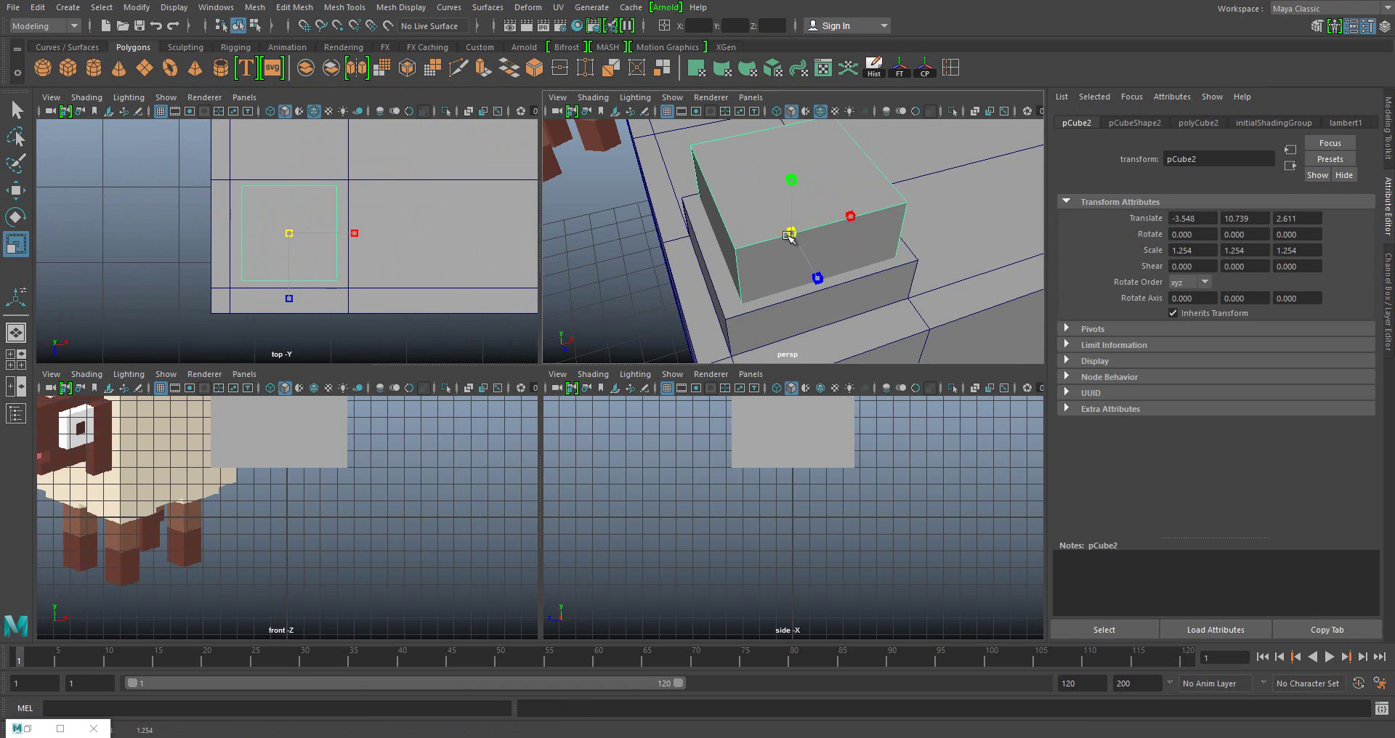
pyautogui.moveTo(792, 232); pyautogui.dragTo(770, 233)
# - Pull the small cube's top face into a tall leg column and duplicate it onto the far corner
pyautogui.press('space')
pyautogui.keyDown('alt'); pyautogui.moveTo(545, 255); pyautogui.dragTo(451, 318); pyautogui.keyUp('alt')
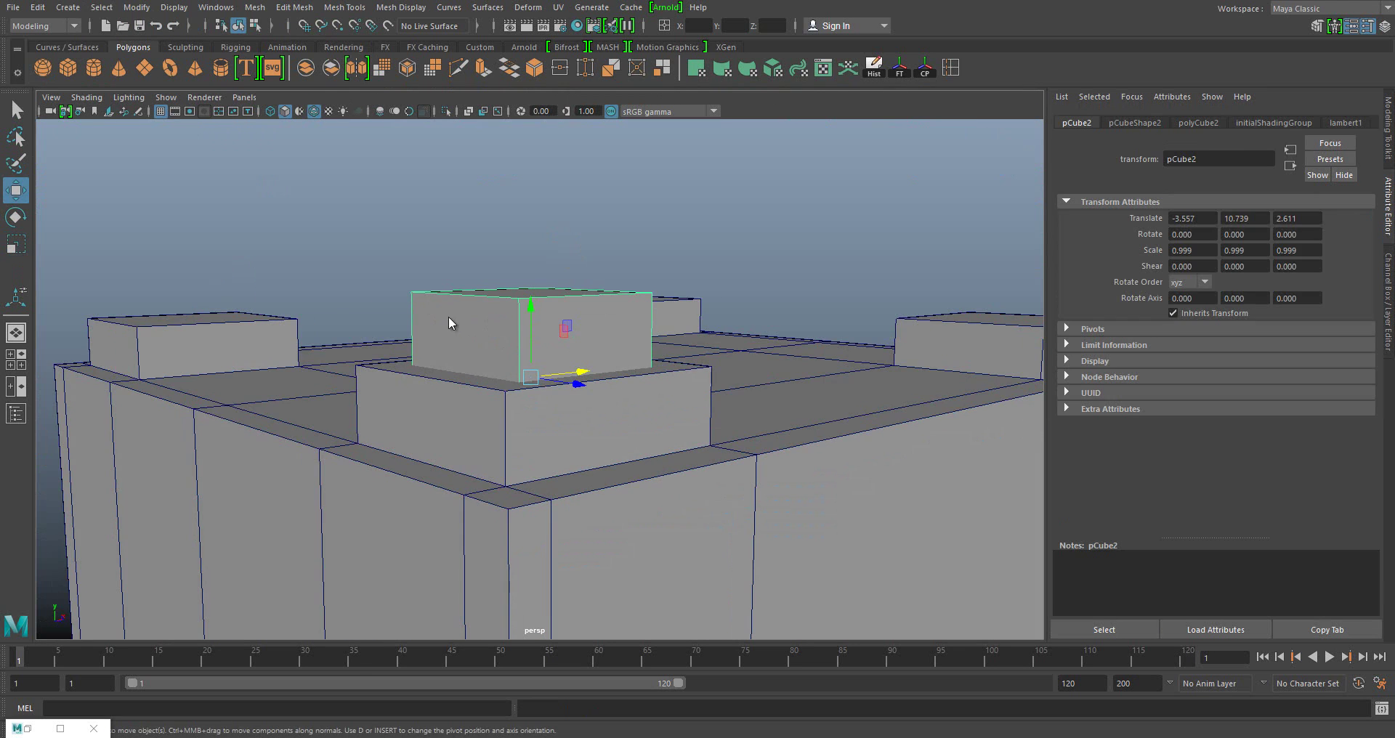
pyautogui.click(577, 320)
pyautogui.moveTo(537, 298); pyautogui.dragTo(538, 151)
pyautogui.scroll(-5, 538, 252)
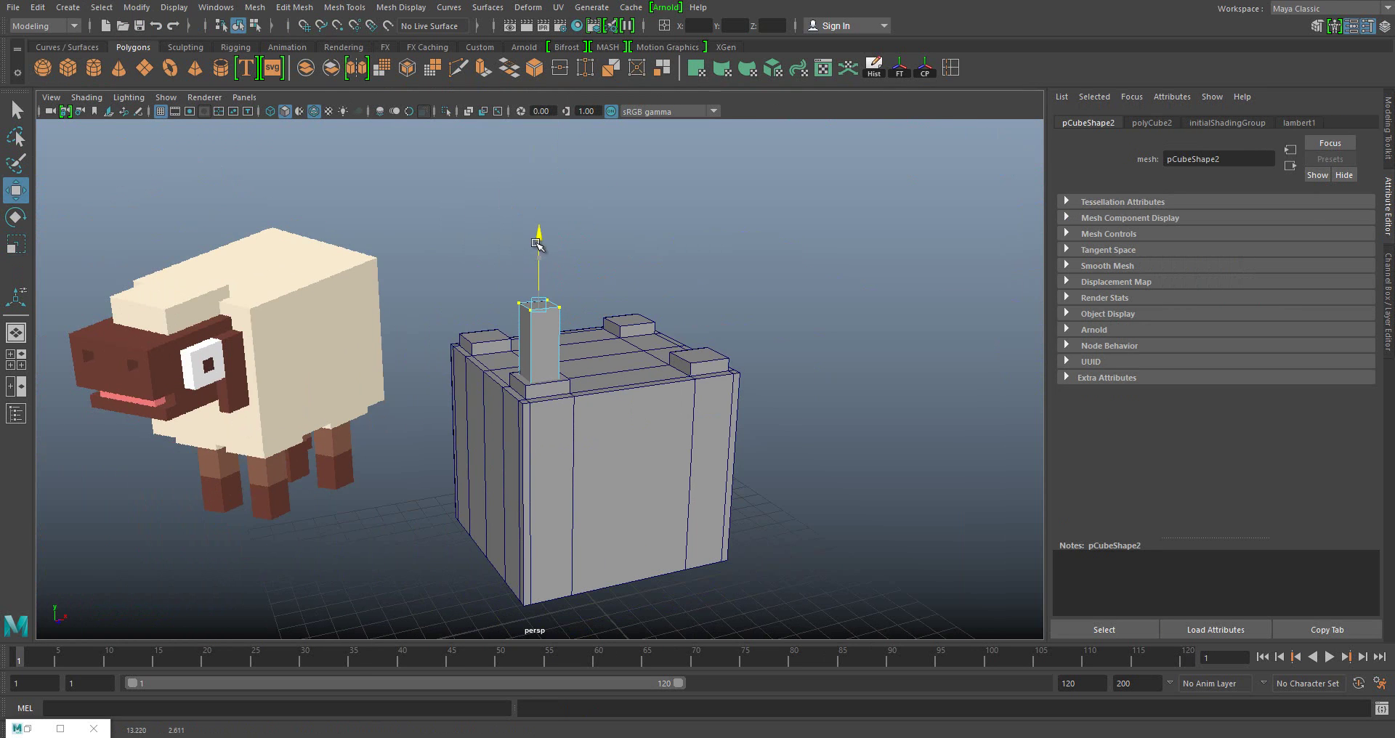
pyautogui.hotkey('ctrl', 'd')
pyautogui.scroll(3, 523, 323)
pyautogui.moveTo(561, 385); pyautogui.dragTo(827, 336)
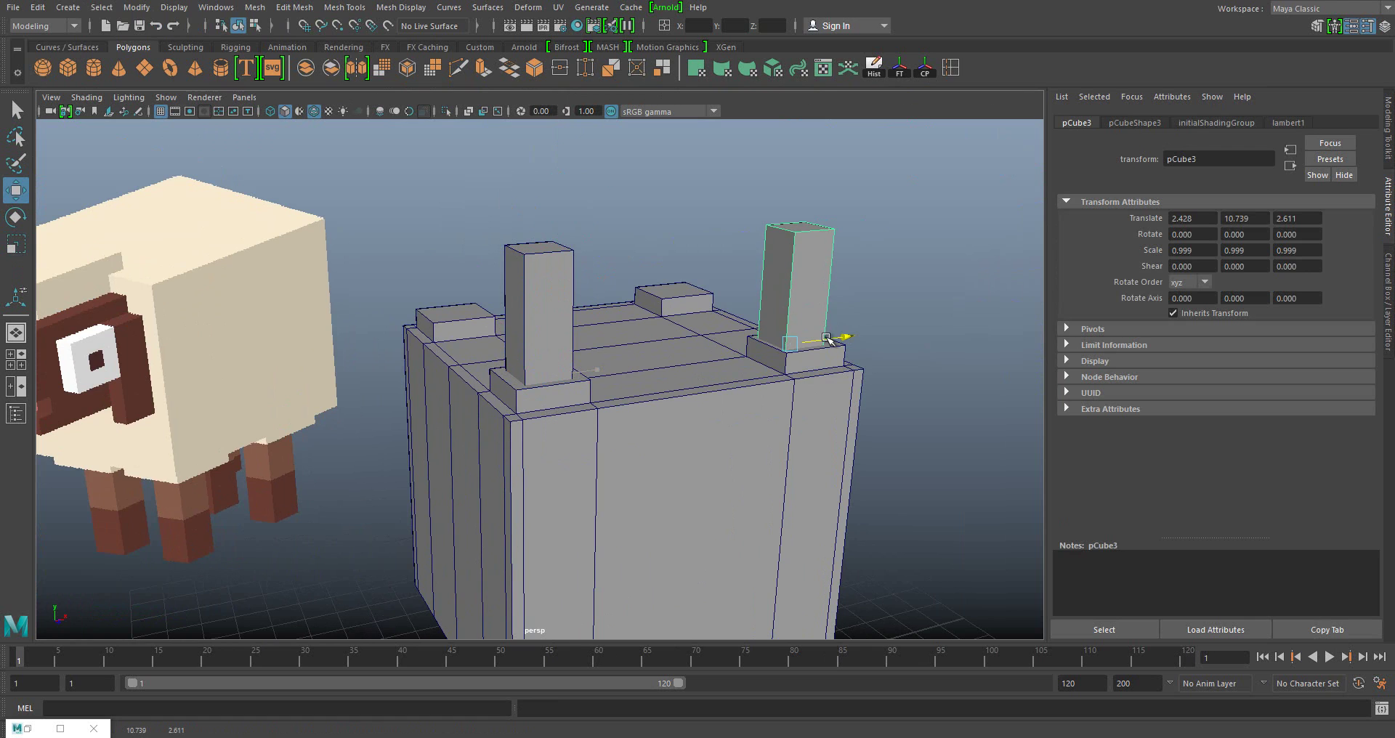
# - Insert an edge loop around the left and right leg posts
pyautogui.click(951, 67)
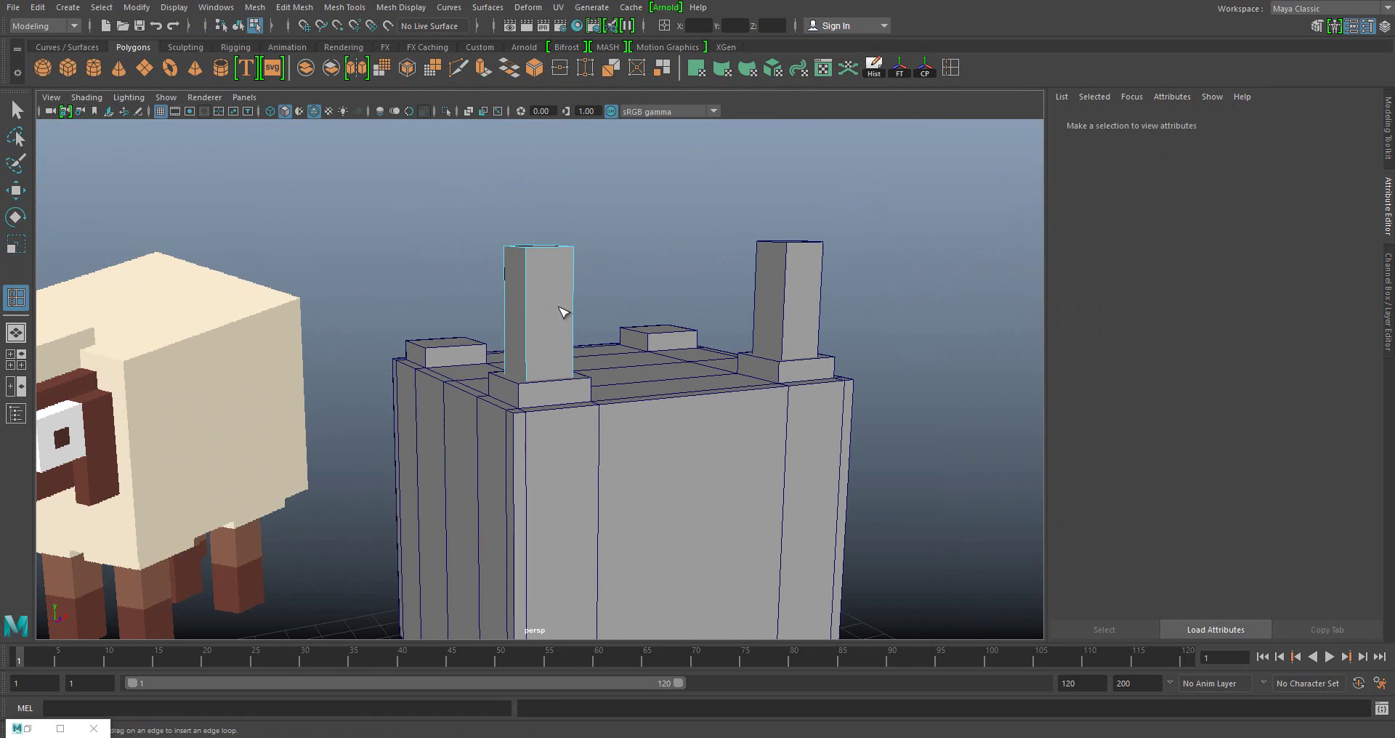
pyautogui.click(538, 314)
pyautogui.hotkey('ctrl', 'z')
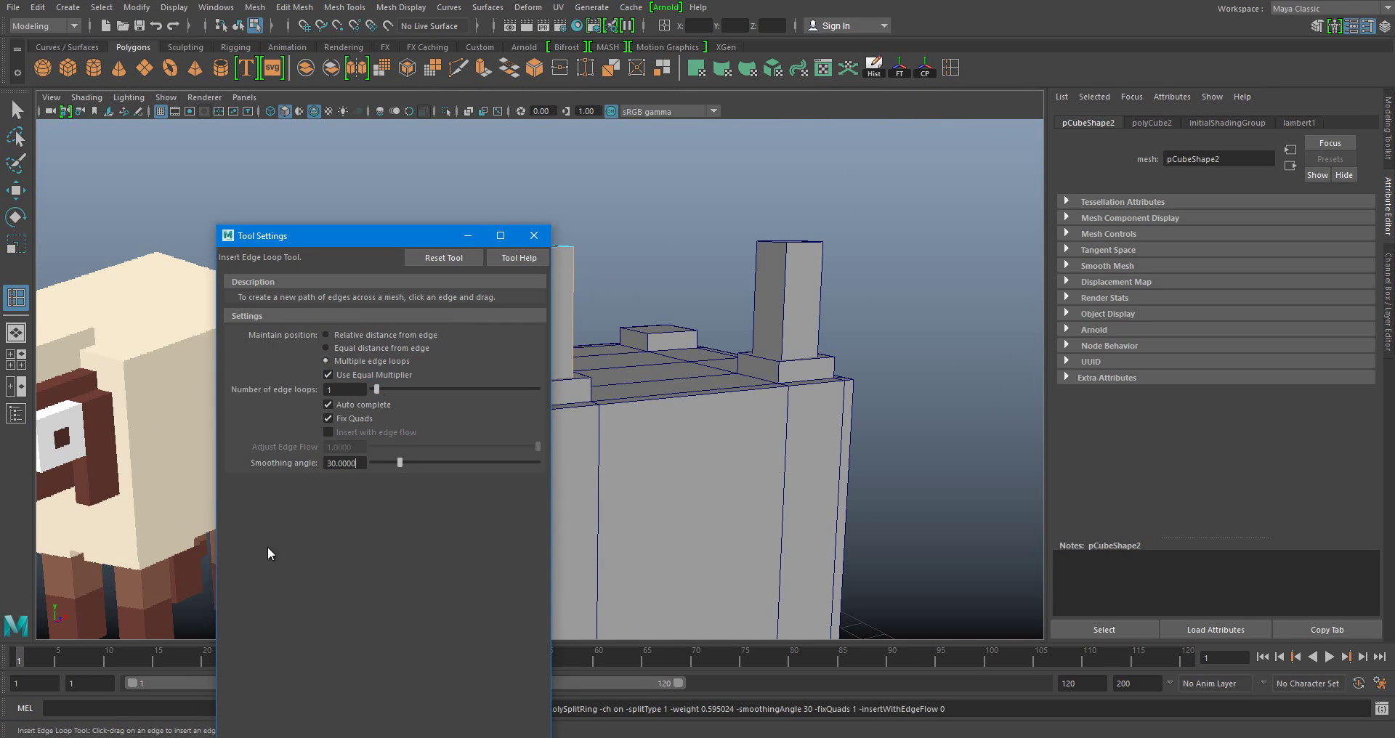
pyautogui.click(534, 236)
pyautogui.click(788, 315)
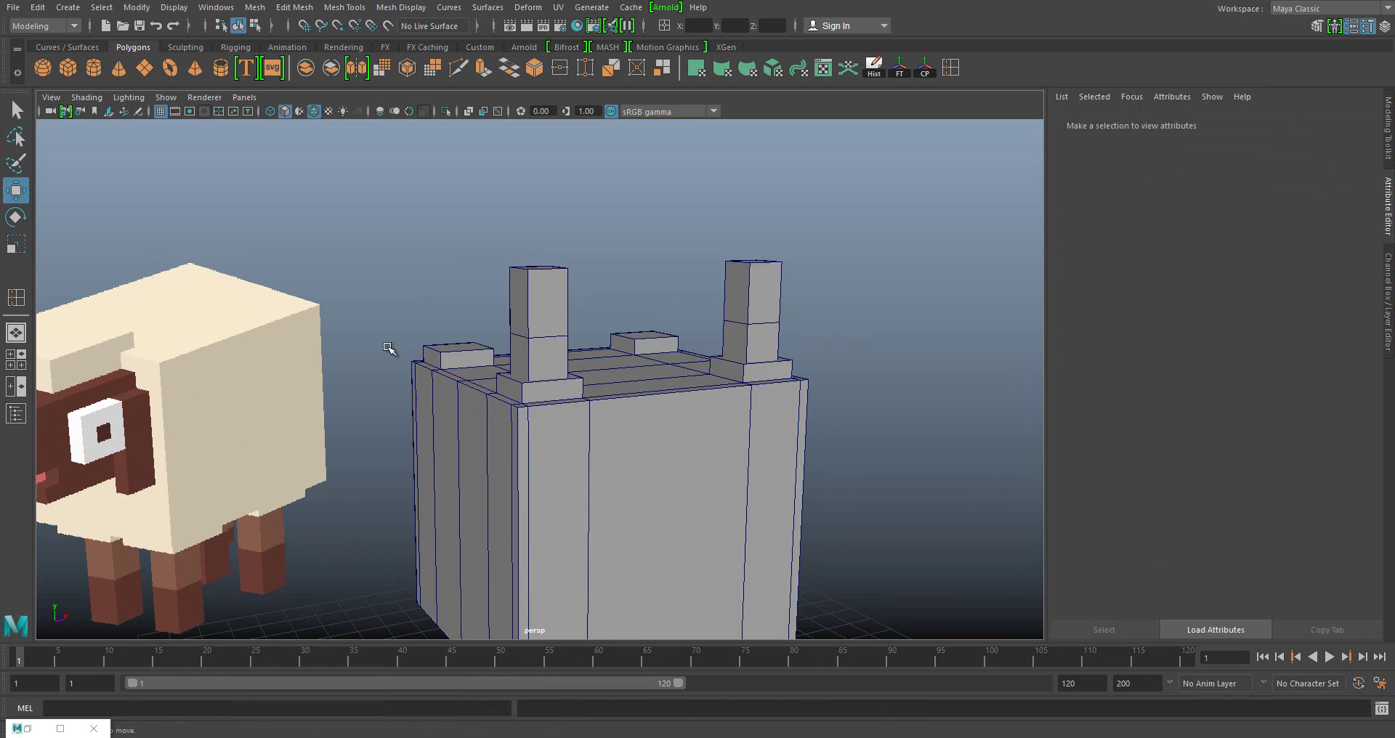
# - Combine the body and all leg posts into one mesh
pyautogui.keyDown('shift'); pyautogui.moveTo(472, 222); pyautogui.dragTo(619, 437, button='right'); pyautogui.keyUp('shift')
pyautogui.press('e')
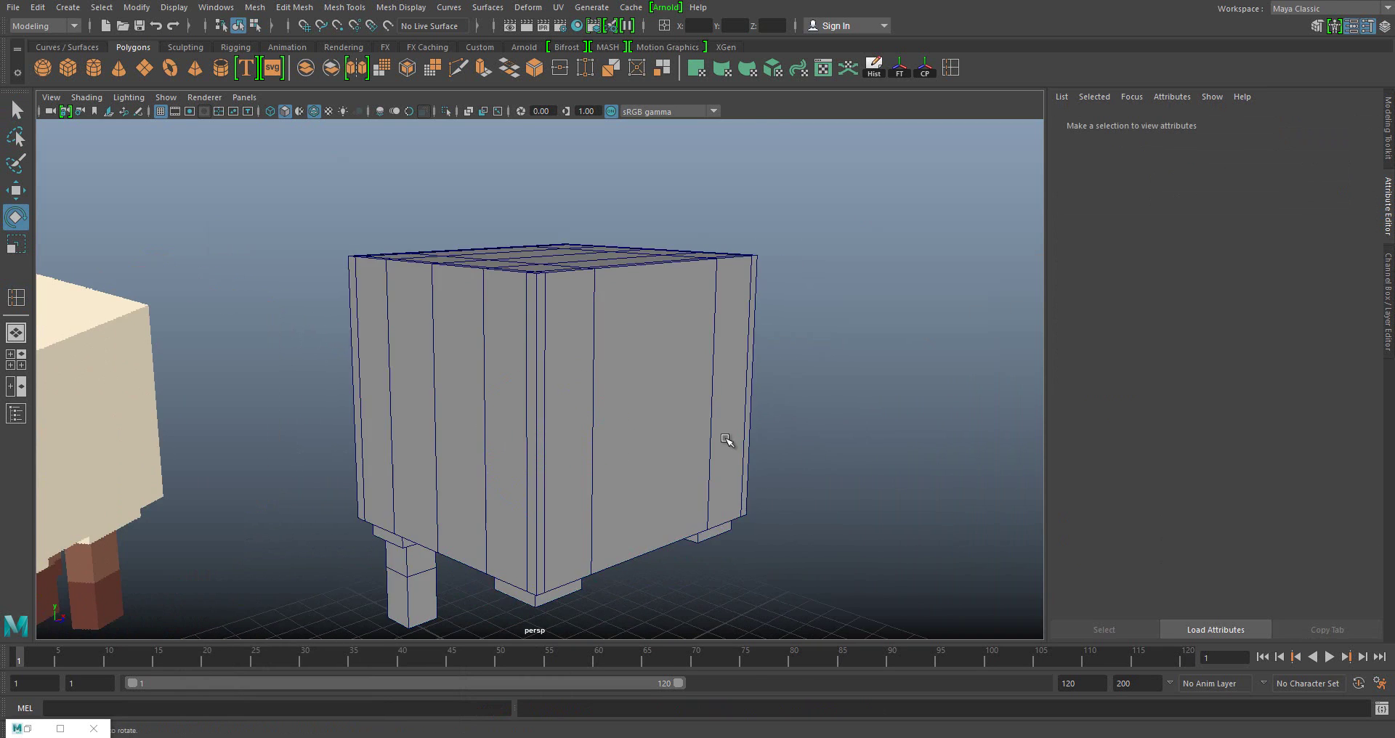
pyautogui.press('w')
pyautogui.moveTo(727, 441)
pyautogui.keyDown('alt'); pyautogui.mouseDown()
pyautogui.moveTo(498, 468)
pyautogui.moveTo(404, 455)
pyautogui.moveTo(430, 474)
pyautogui.moveTo(426, 461)
pyautogui.mouseUp(); pyautogui.keyUp('alt')
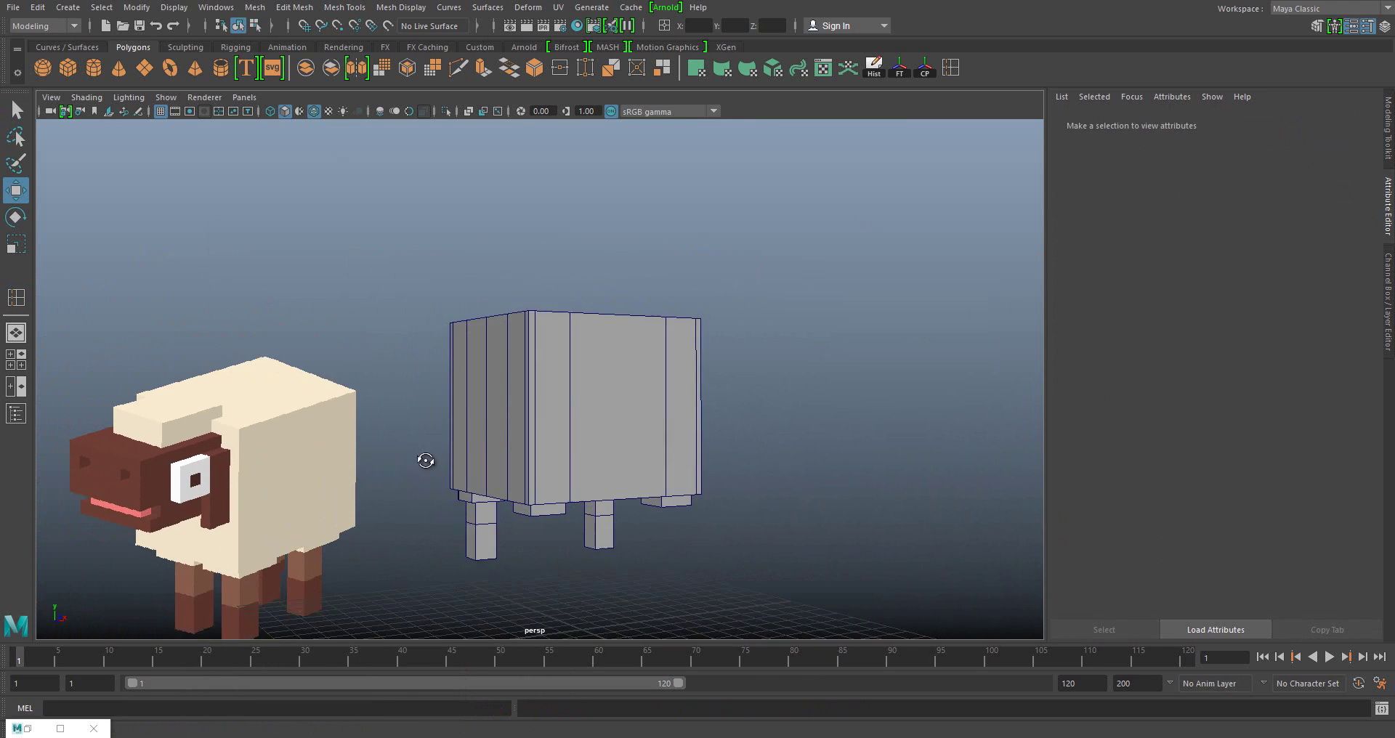
# - Create a new cube, stretch it and place it against the body's front as the head
pyautogui.click(68, 68)
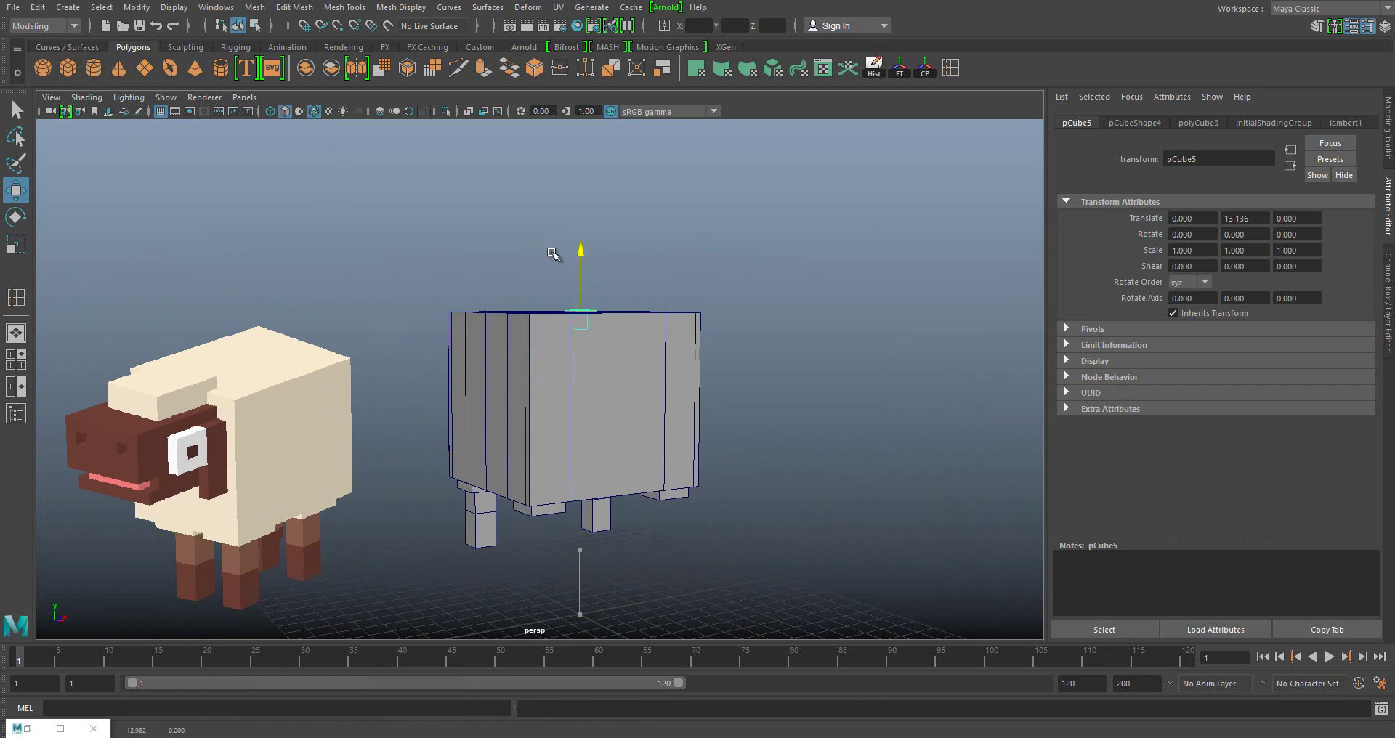
pyautogui.moveTo(571, 351)
pyautogui.keyDown('alt'); pyautogui.mouseDown()
pyautogui.moveTo(530, 431)
pyautogui.moveTo(966, 414)
pyautogui.moveTo(466, 349)
pyautogui.mouseUp(); pyautogui.keyUp('alt')
pyautogui.press('r')
pyautogui.press('w')
pyautogui.moveTo(465, 348); pyautogui.dragTo(487, 321, button='right')
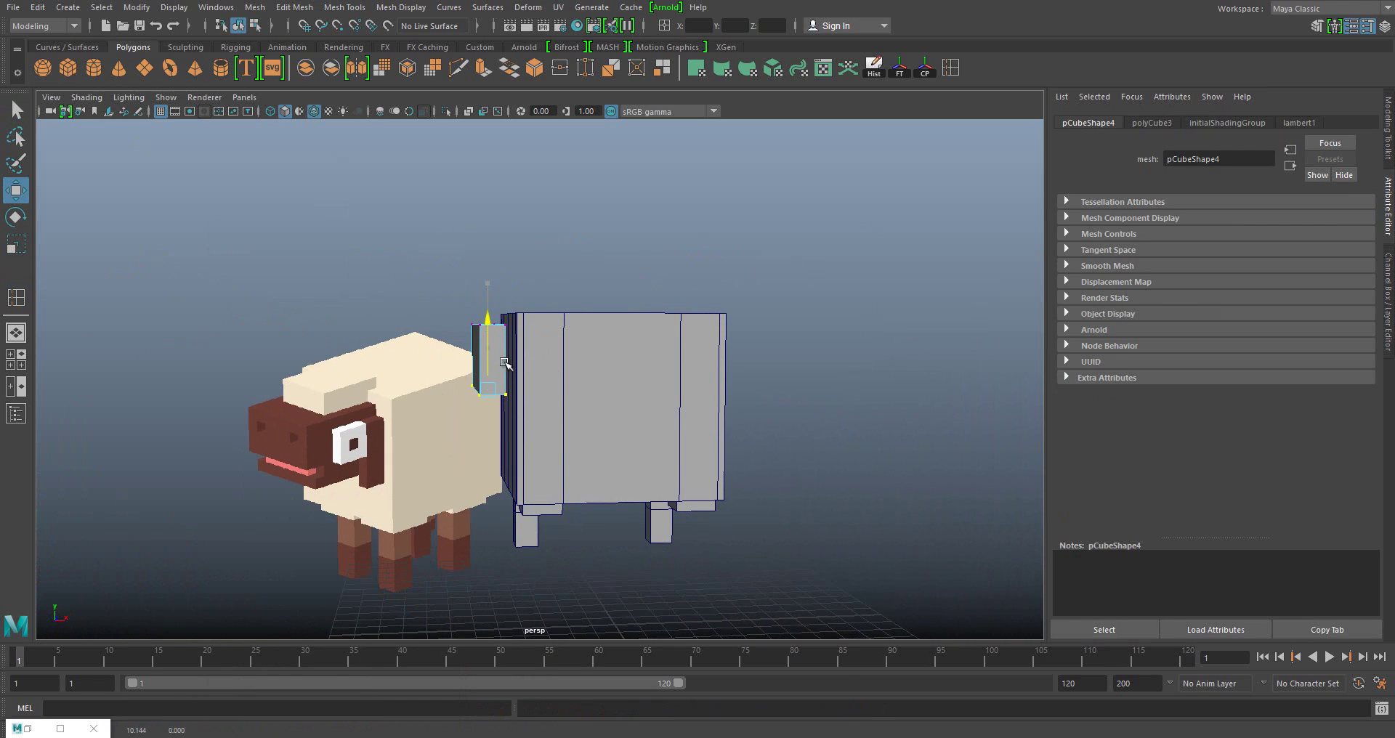
pyautogui.keyDown('alt'); pyautogui.moveTo(505, 363); pyautogui.dragTo(484, 288); pyautogui.keyUp('alt')
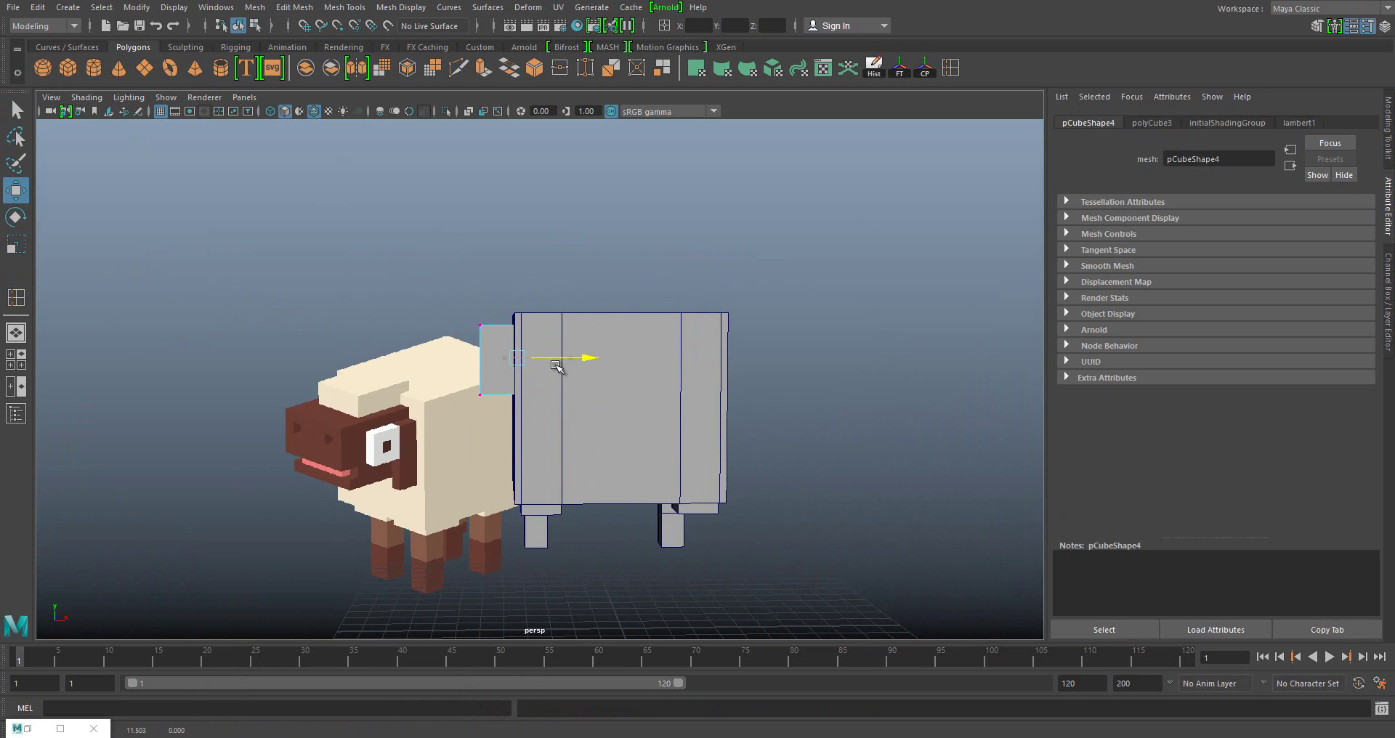
pyautogui.hotkey('ctrl', 'z')
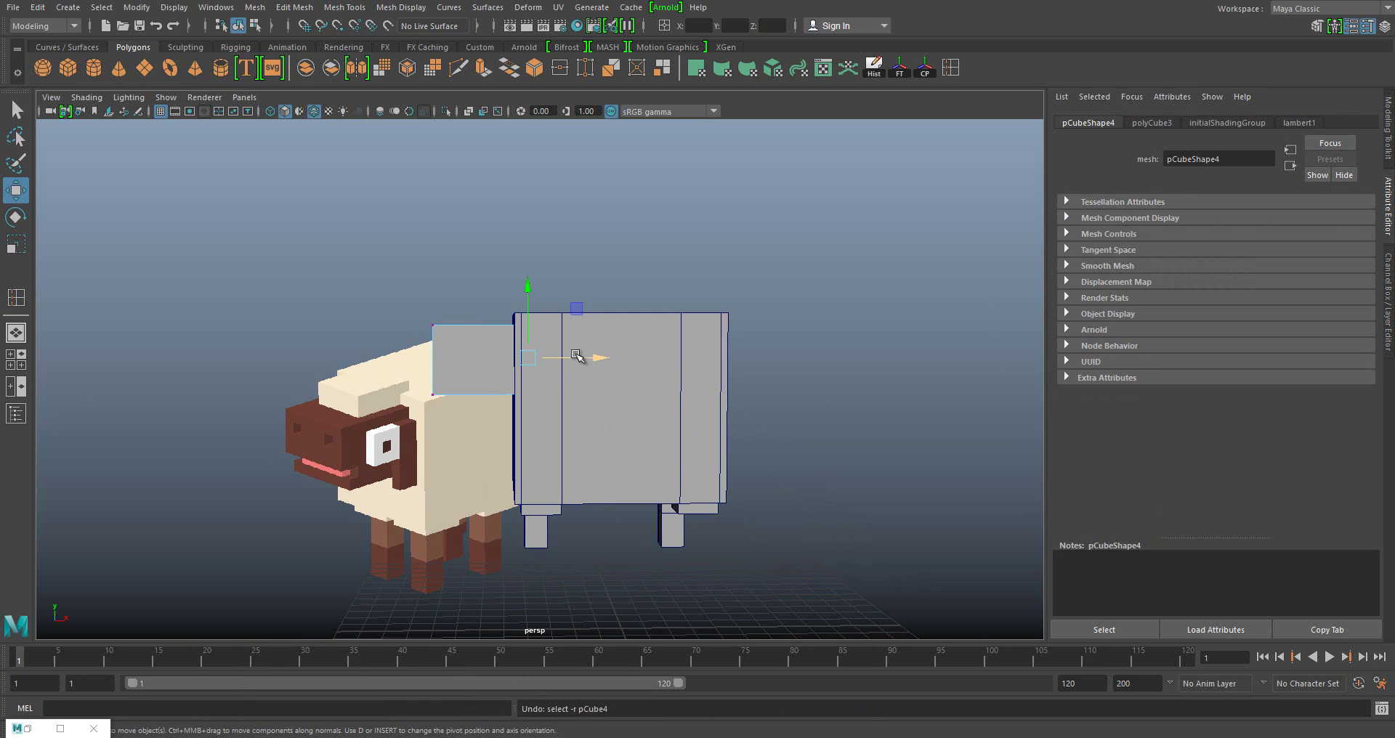
pyautogui.keyDown('alt'); pyautogui.moveTo(400, 399); pyautogui.dragTo(462, 405); pyautogui.keyUp('alt')
pyautogui.scroll(3, 462, 404)
pyautogui.scroll(3, 502, 393)
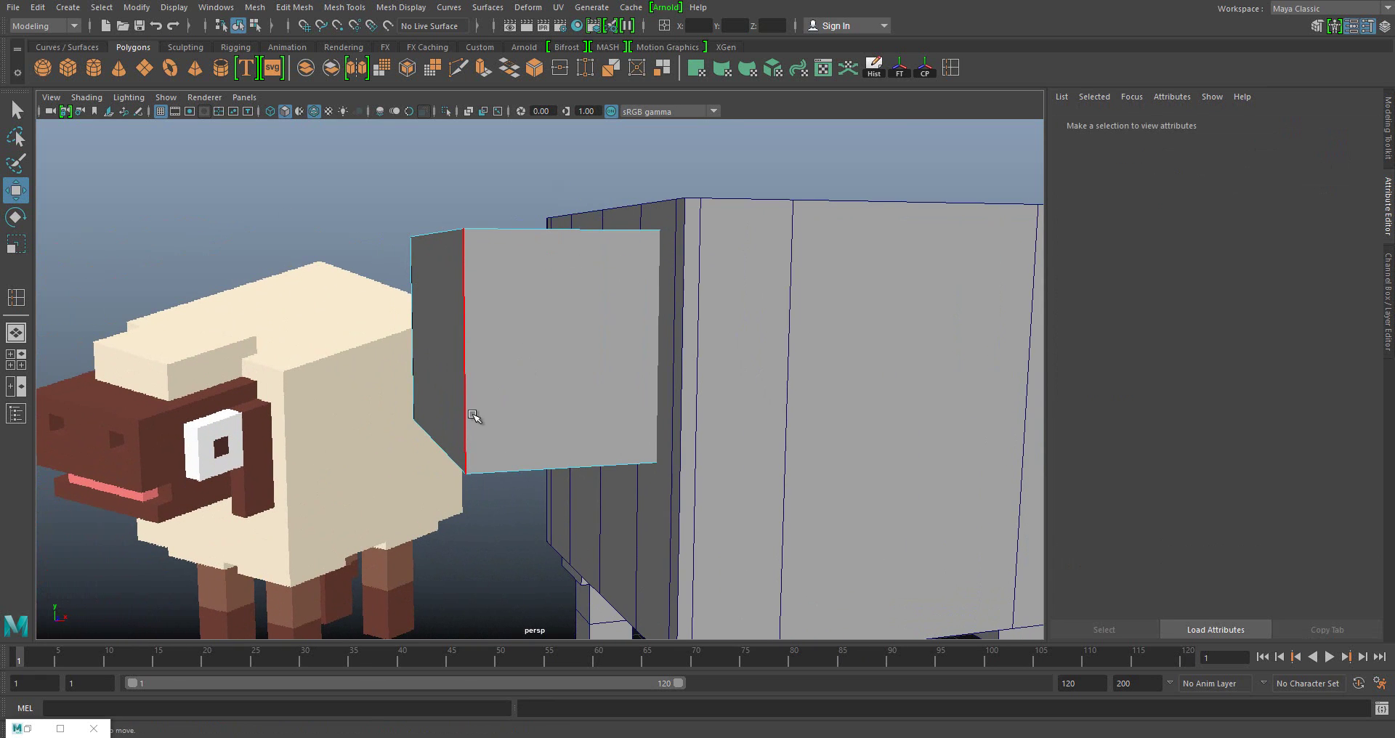
# - Insert vertical and horizontal edge loops near the head's bottom and bridge the open edges
pyautogui.keyDown('shift'); pyautogui.moveTo(507, 250); pyautogui.dragTo(508, 337, button='right'); pyautogui.keyUp('shift')
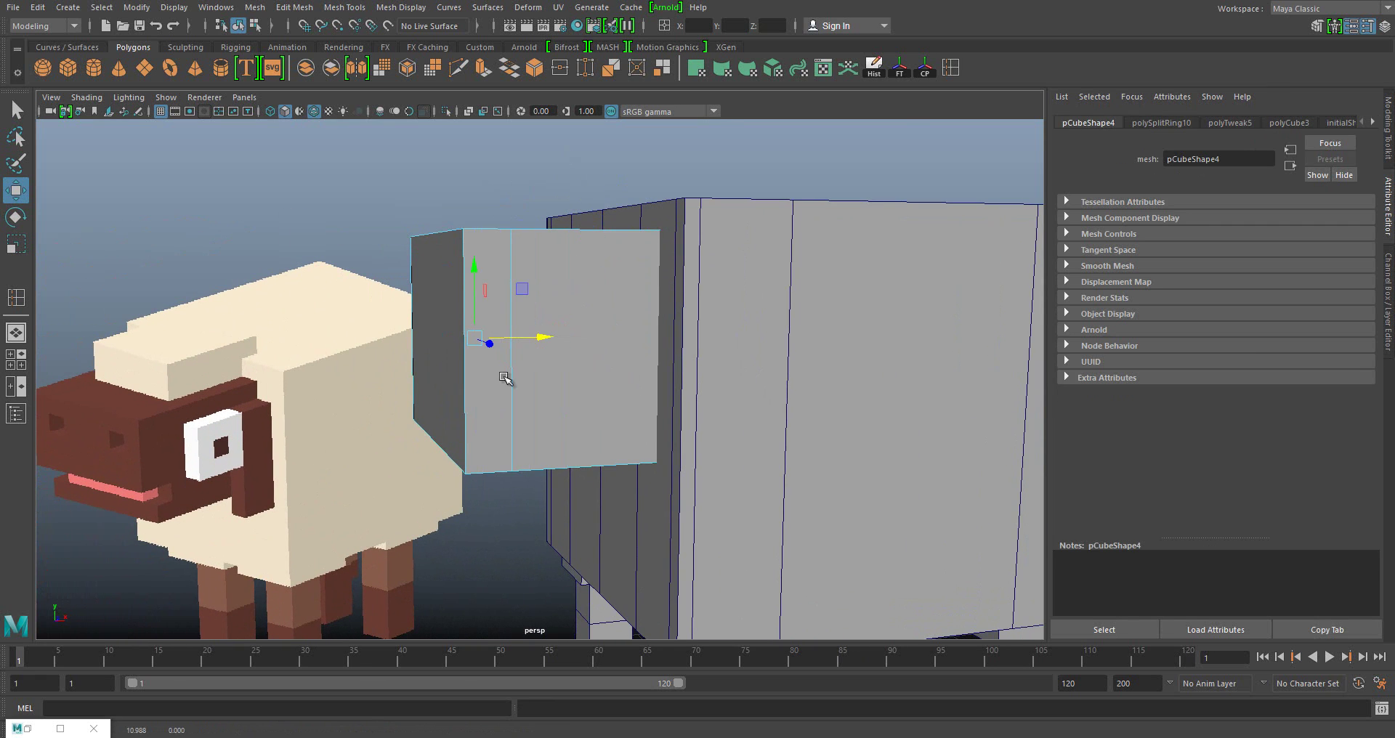
pyautogui.keyDown('shift'); pyautogui.moveTo(461, 451); pyautogui.dragTo(385, 451, button='right'); pyautogui.keyUp('shift')
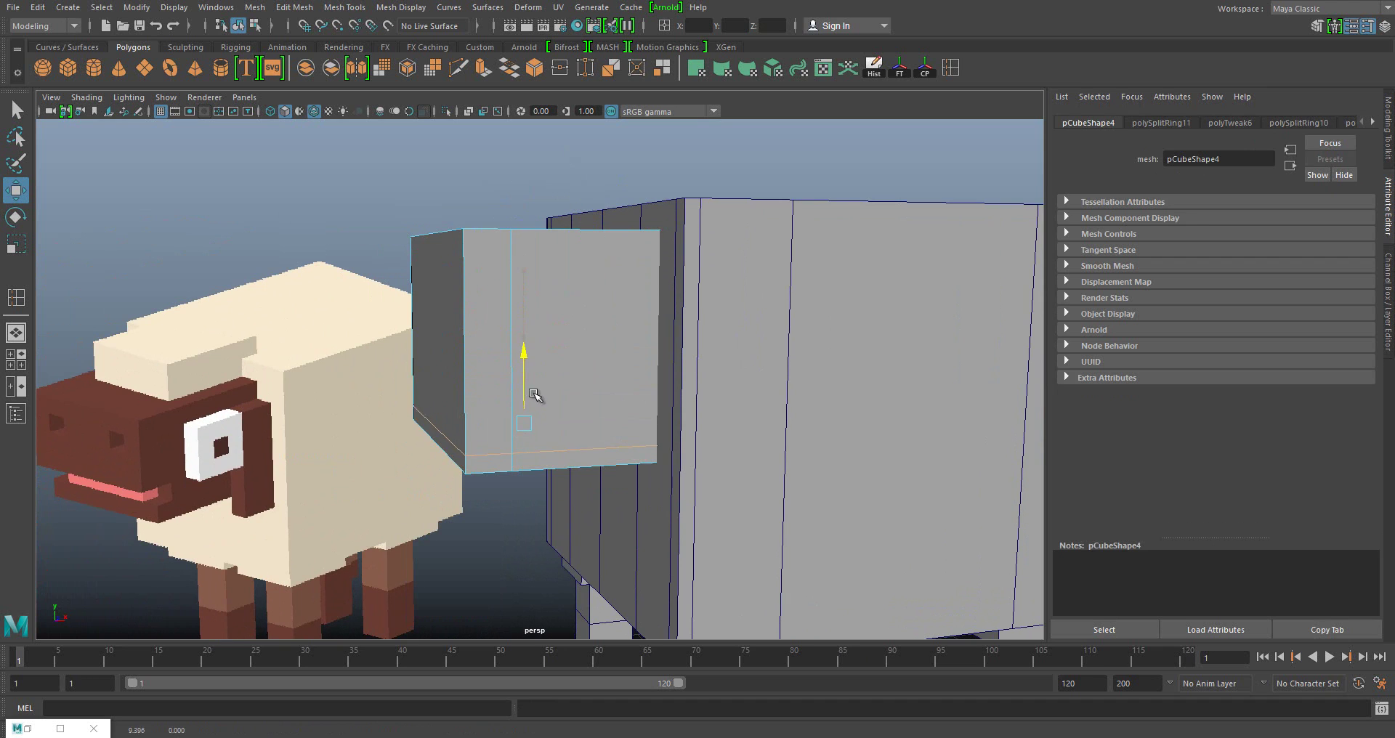
pyautogui.keyDown('shift'); pyautogui.moveTo(472, 407); pyautogui.dragTo(407, 436, button='right'); pyautogui.keyUp('shift')
pyautogui.moveTo(508, 385)
pyautogui.keyDown('alt'); pyautogui.mouseDown()
pyautogui.moveTo(531, 420)
pyautogui.moveTo(623, 446)
pyautogui.moveTo(601, 430)
pyautogui.mouseUp(); pyautogui.keyUp('alt')
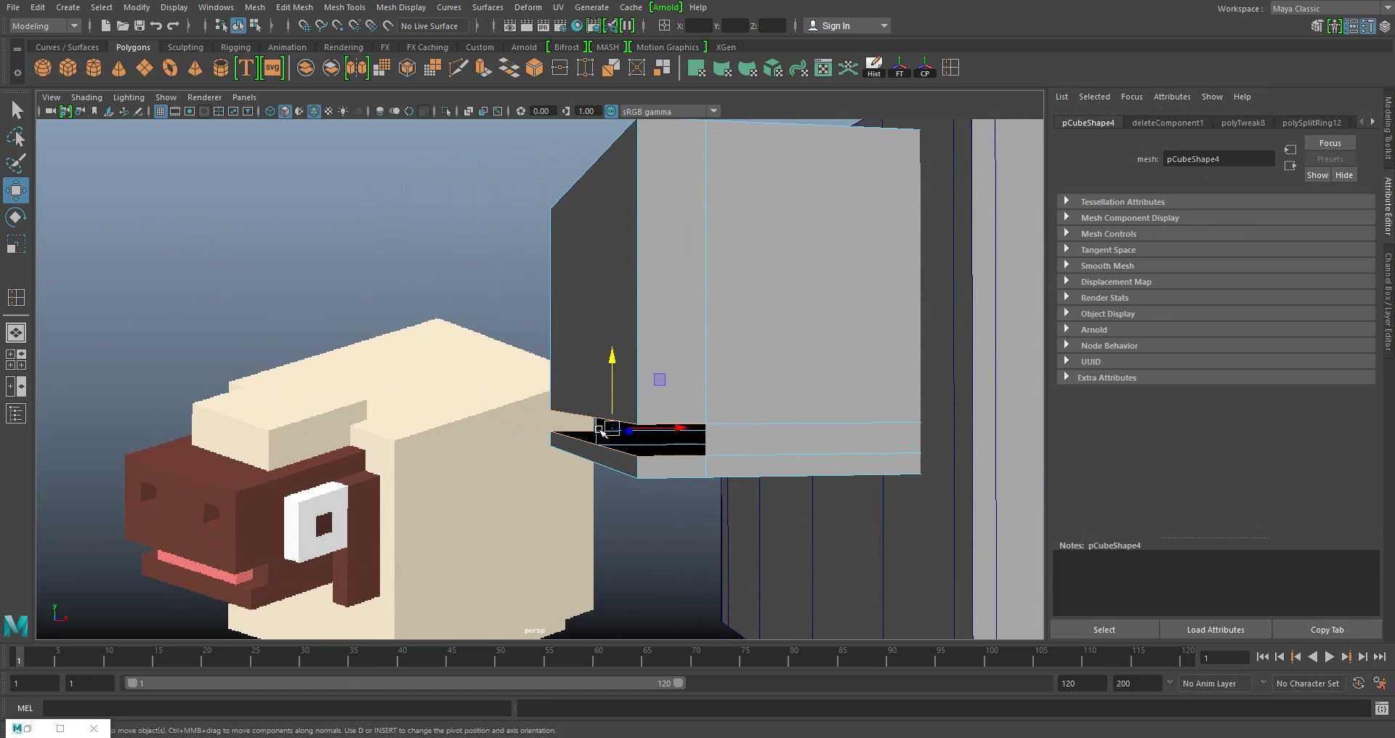
pyautogui.keyDown('shift'); pyautogui.moveTo(658, 333); pyautogui.dragTo(625, 378, button='right'); pyautogui.keyUp('shift')
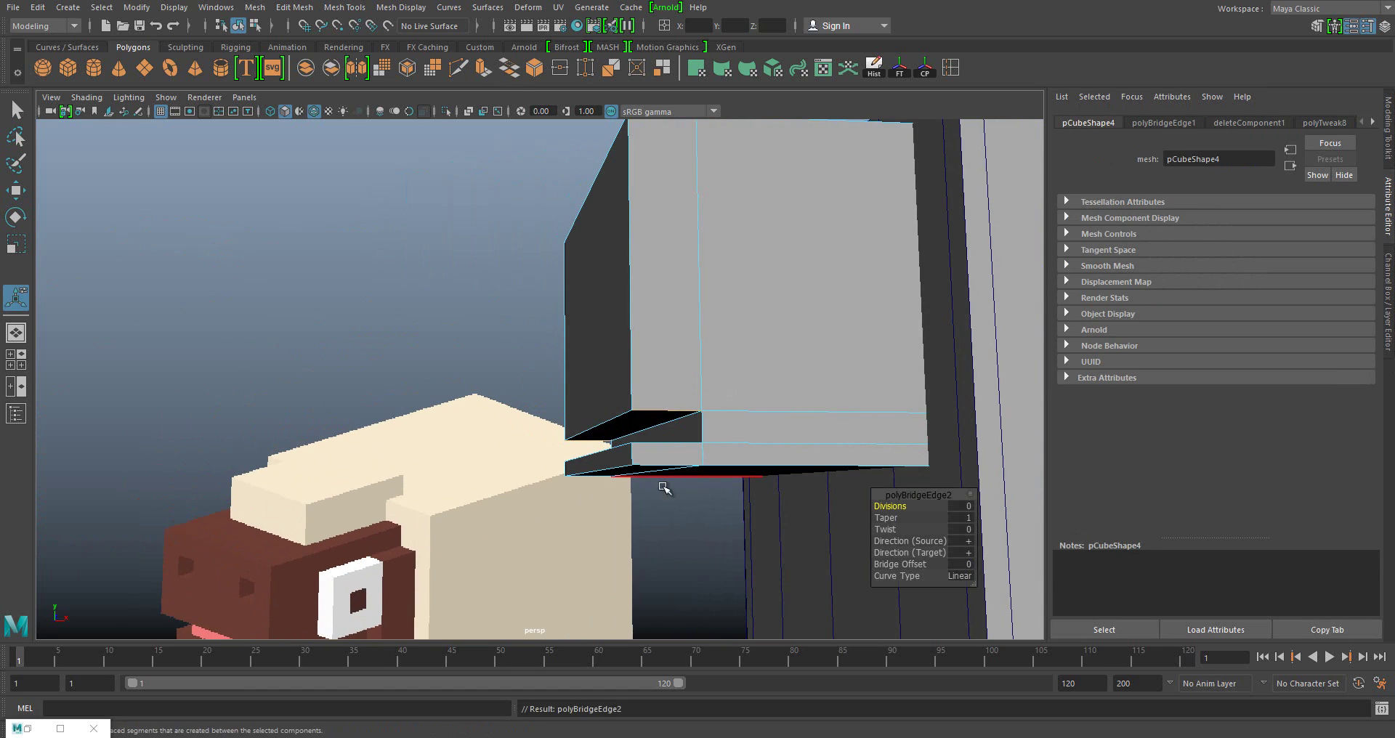
pyautogui.keyDown('alt'); pyautogui.moveTo(654, 450); pyautogui.dragTo(613, 438); pyautogui.keyUp('alt')
# - Adjust the height of the head block's bottom vertices, then reselect the head
pyautogui.click(727, 378)
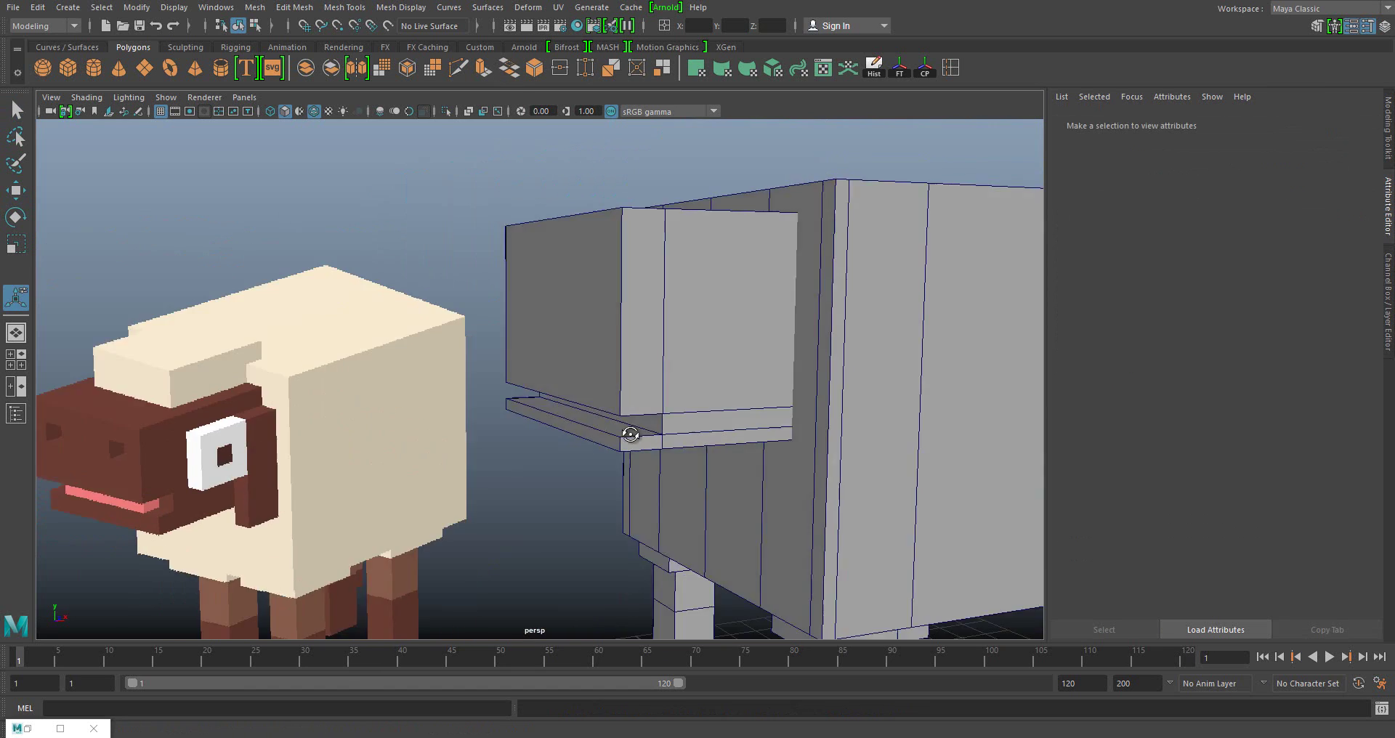
pyautogui.moveTo(727, 378)
pyautogui.keyDown('alt'); pyautogui.mouseDown()
pyautogui.moveTo(614, 458)
pyautogui.moveTo(693, 454)
pyautogui.mouseUp(); pyautogui.keyUp('alt')
pyautogui.press('F10')
pyautogui.press('F9')
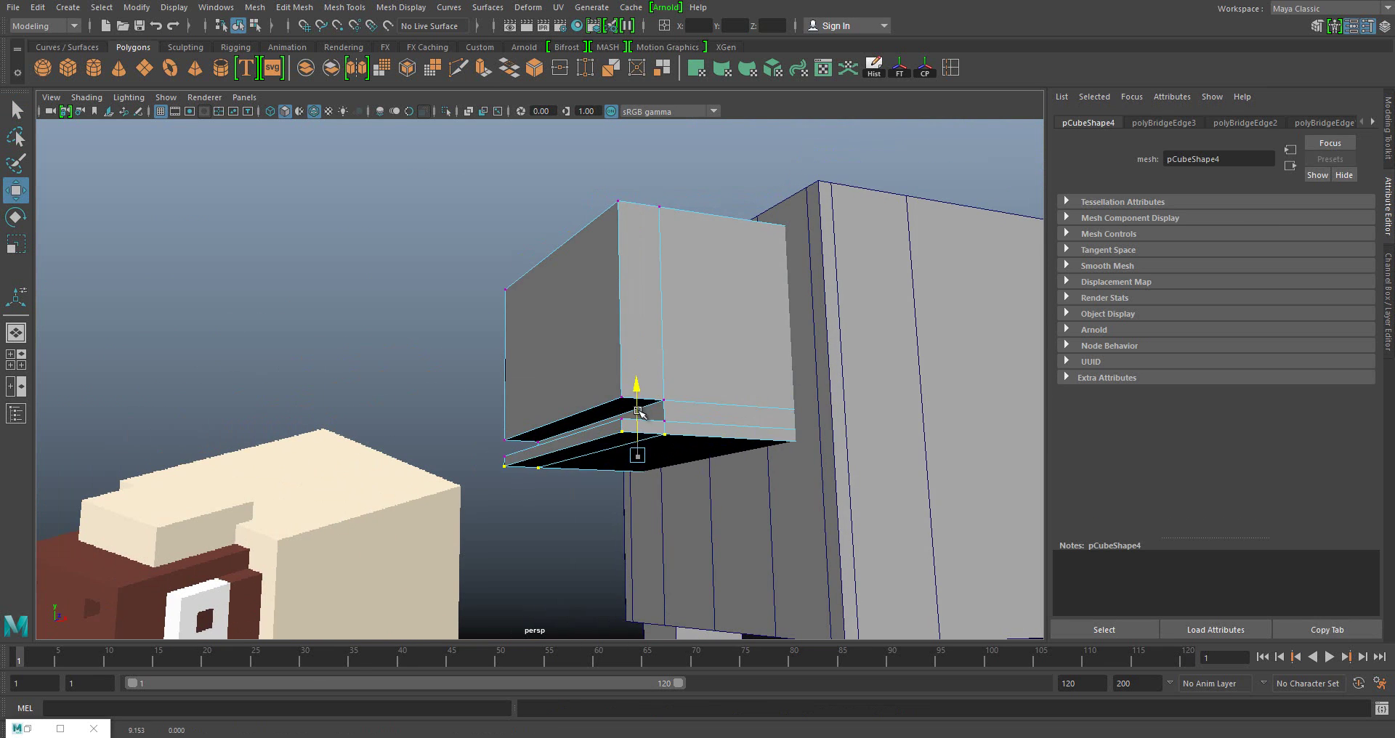
pyautogui.moveTo(639, 412)
pyautogui.mouseDown()
pyautogui.moveTo(701, 439)
pyautogui.moveTo(665, 462)
pyautogui.mouseUp()
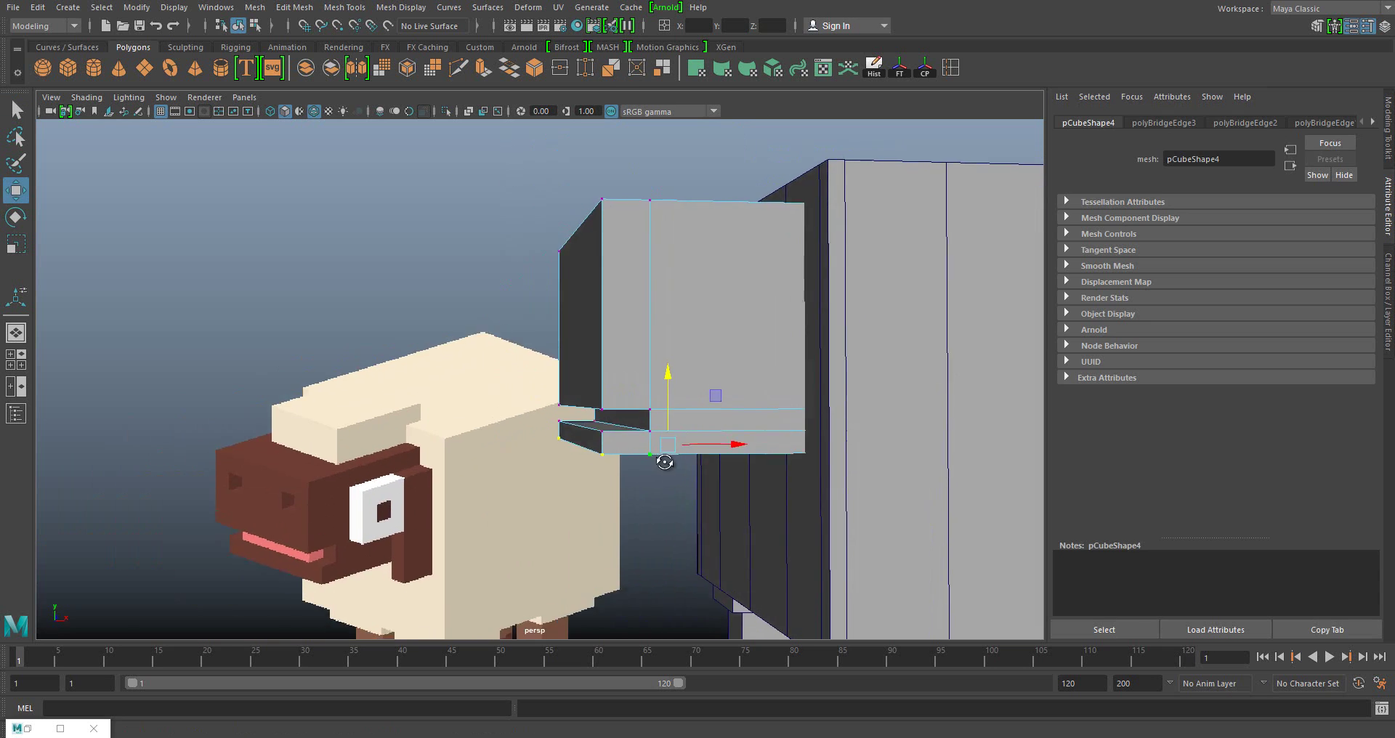
pyautogui.click(701, 399)
pyautogui.moveTo(599, 408)
pyautogui.keyDown('alt'); pyautogui.mouseDown()
pyautogui.moveTo(563, 281)
pyautogui.moveTo(567, 324)
pyautogui.mouseUp(); pyautogui.keyUp('alt')
pyautogui.click(563, 282)
# - Extrude the head's front face twice and scale the second extrusion into a small inset
pyautogui.press('F11')
pyautogui.click(511, 290)
pyautogui.hotkey('ctrl', 'e')
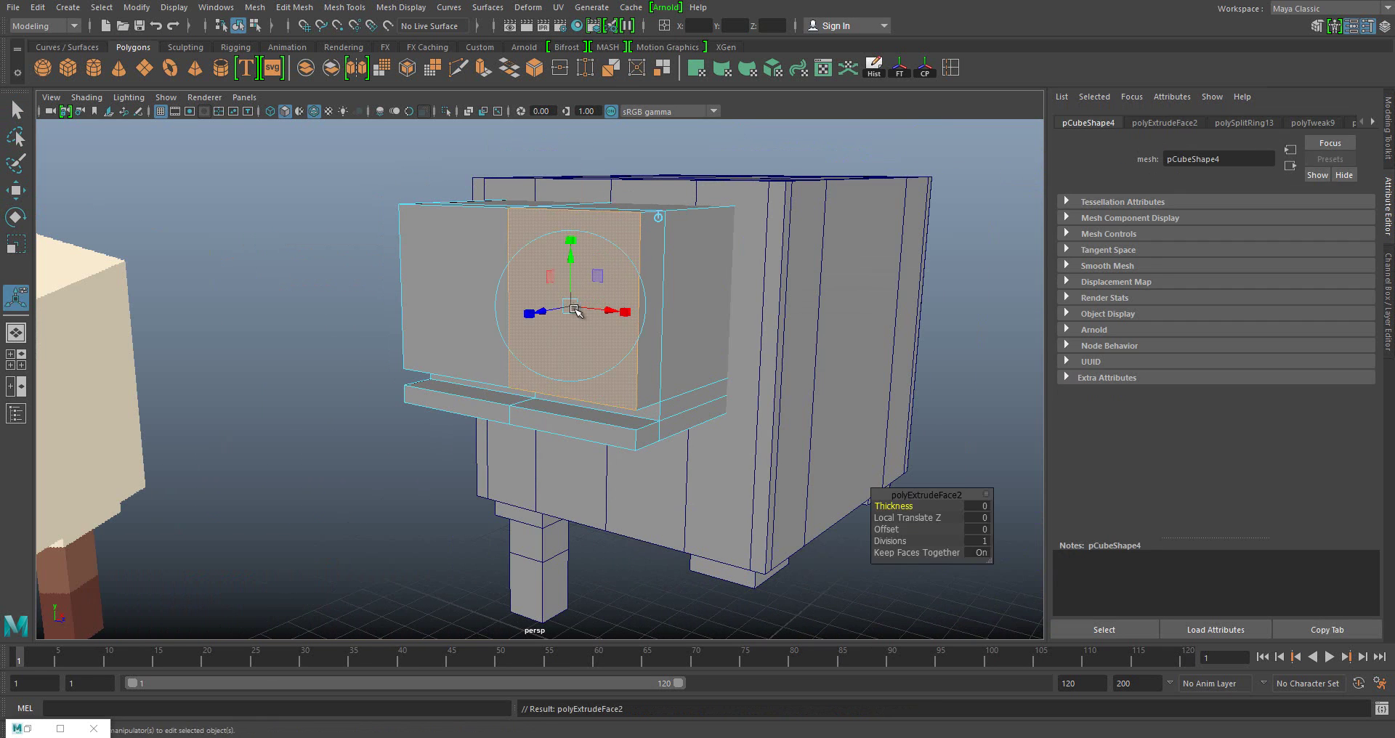
pyautogui.press('r')
pyautogui.hotkey('ctrl', 'e')
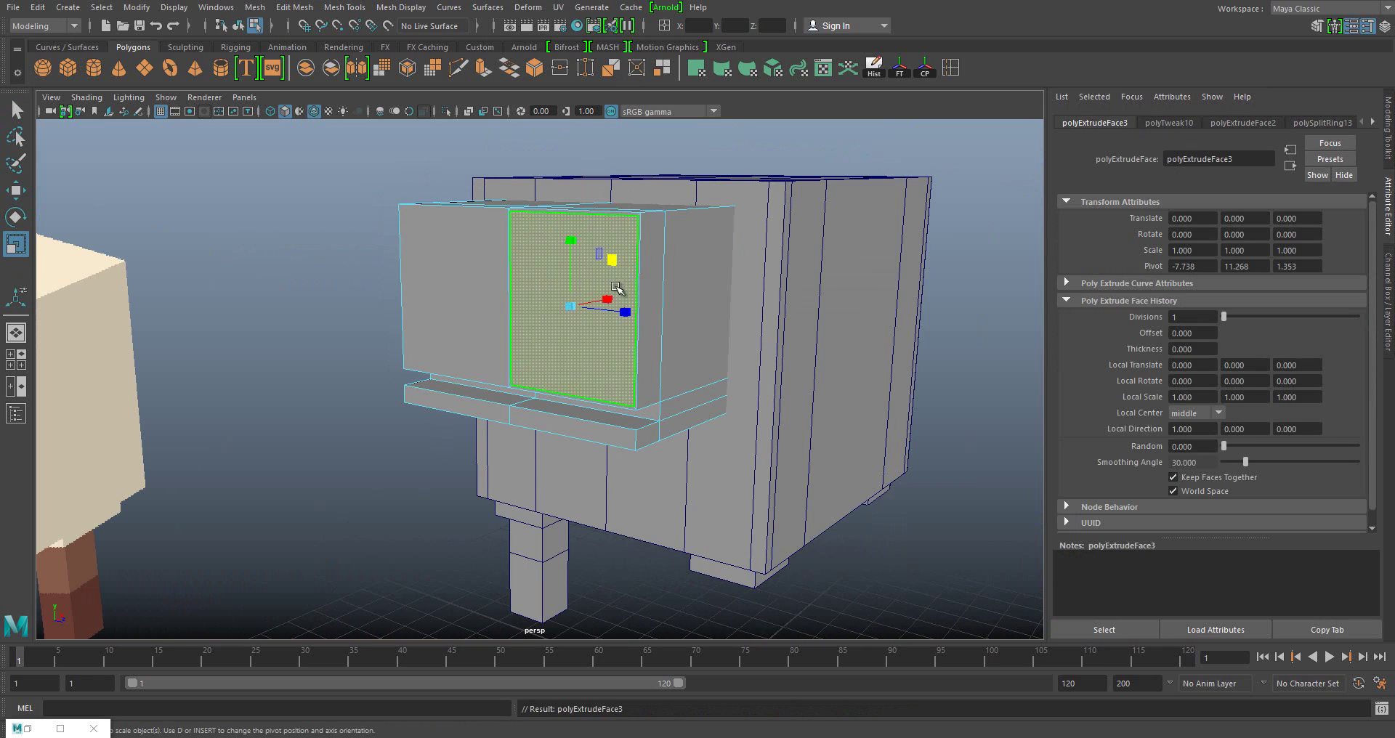
pyautogui.moveTo(615, 263)
pyautogui.keyDown('alt'); pyautogui.mouseDown()
pyautogui.moveTo(596, 305)
pyautogui.moveTo(580, 275)
pyautogui.mouseUp(); pyautogui.keyUp('alt')
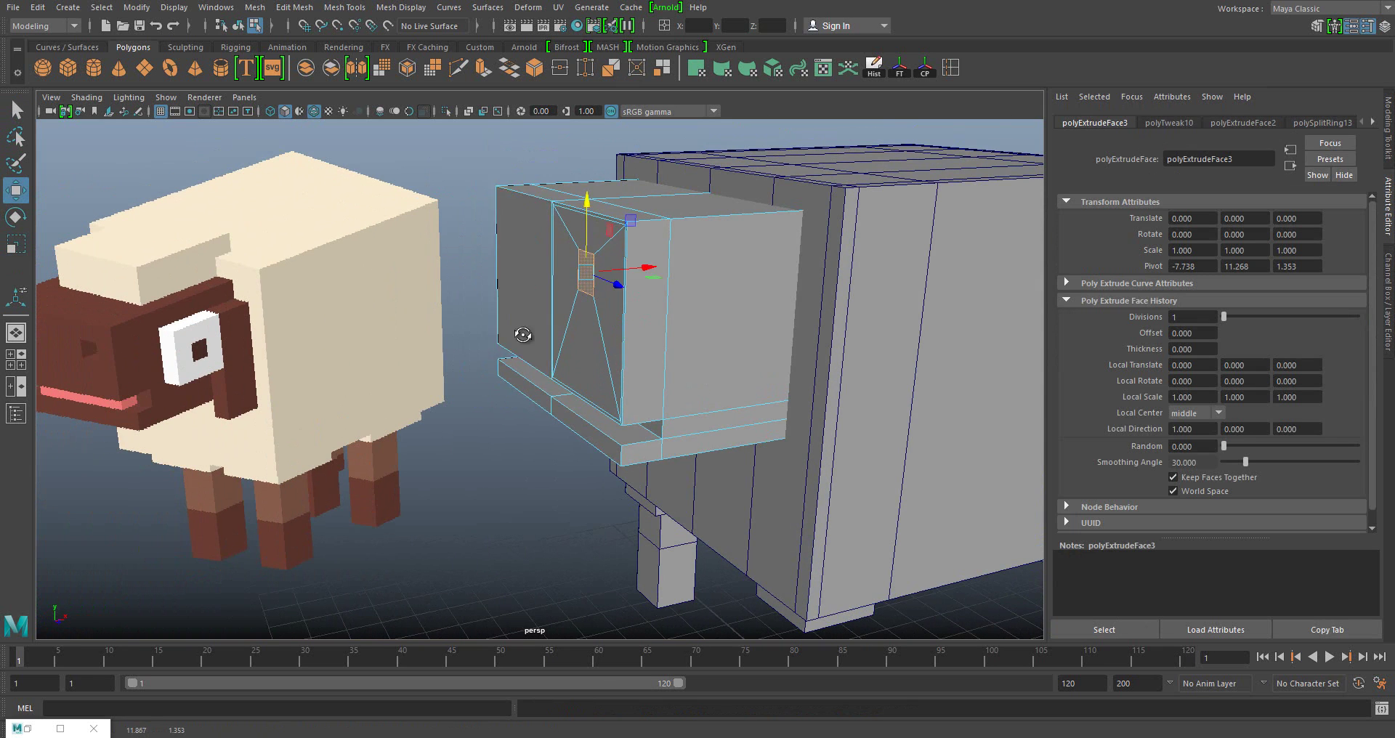
# - Select the small cube below the head and nudge it along X
pyautogui.keyDown('alt'); pyautogui.moveTo(523, 335); pyautogui.dragTo(607, 227); pyautogui.keyUp('alt')
pyautogui.press('r')
pyautogui.click(577, 378)
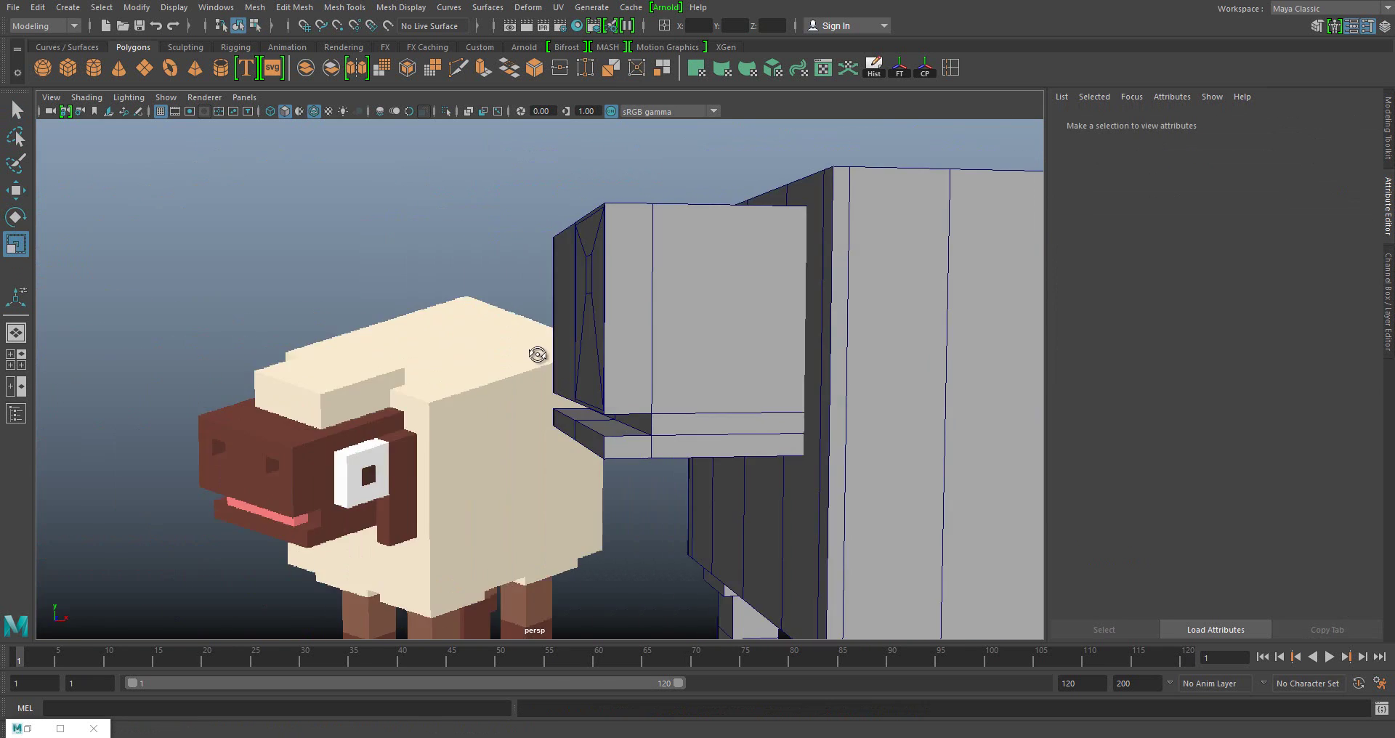
pyautogui.keyDown('alt'); pyautogui.moveTo(539, 352); pyautogui.dragTo(745, 503); pyautogui.keyUp('alt')
pyautogui.click(691, 324)
pyautogui.press('w')
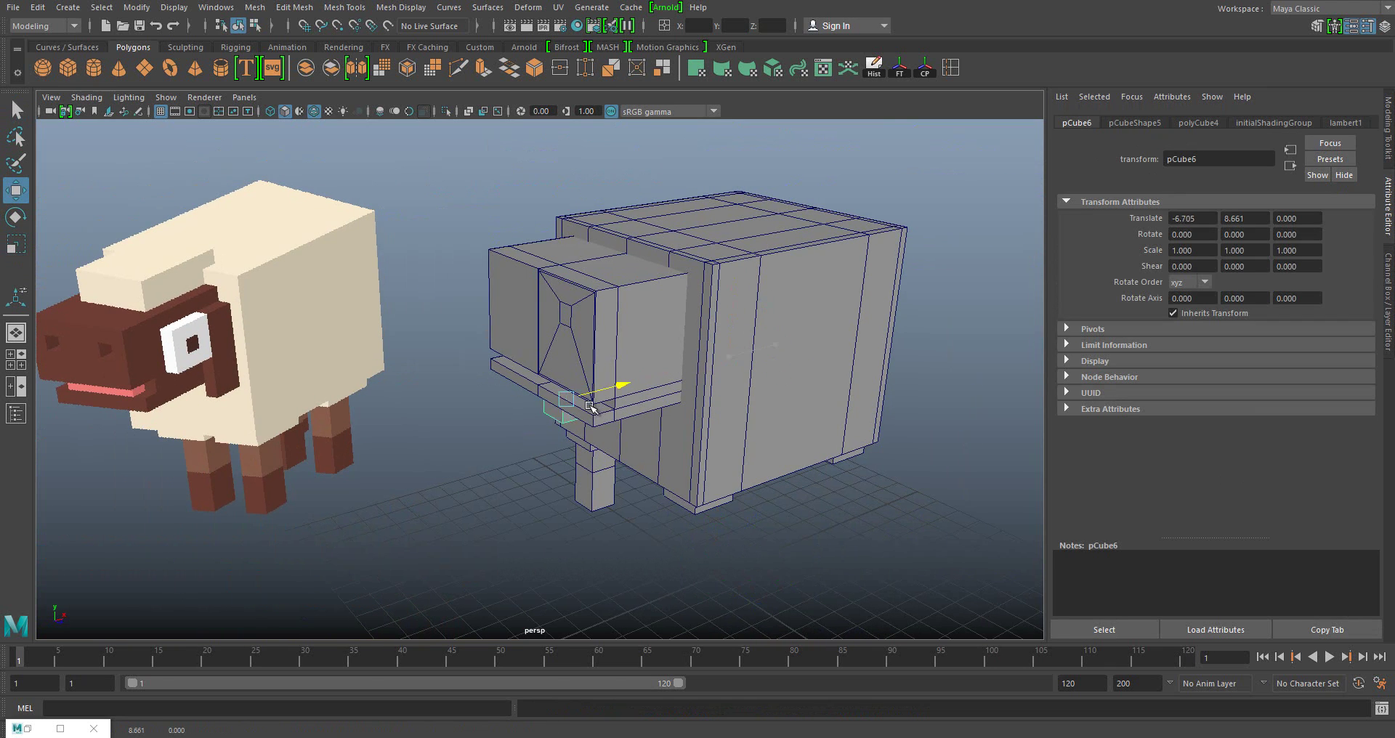
pyautogui.moveTo(567, 403); pyautogui.dragTo(561, 404)
# - Stretch the flattened piece so it spans the width of the head
pyautogui.press('space')
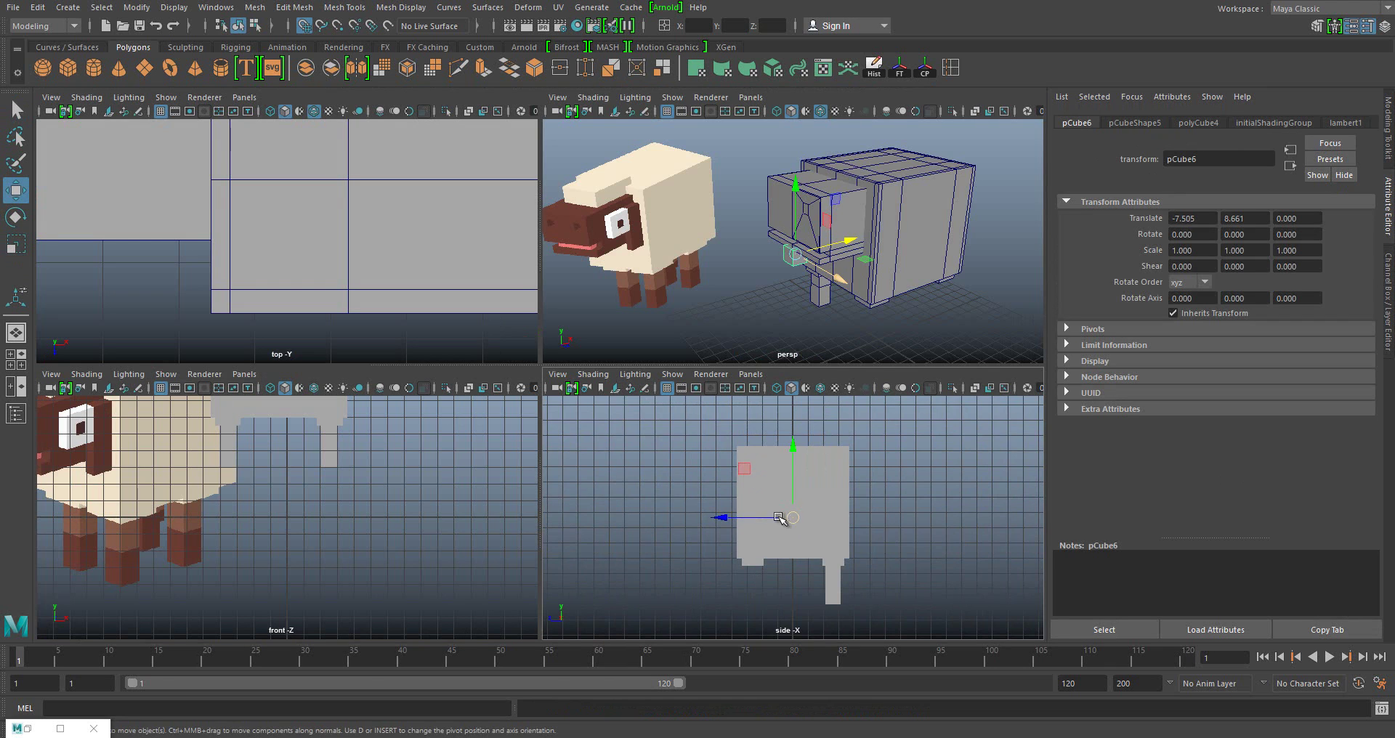
pyautogui.press('space')
pyautogui.press('f')
pyautogui.hotkey('ctrl', 'z')
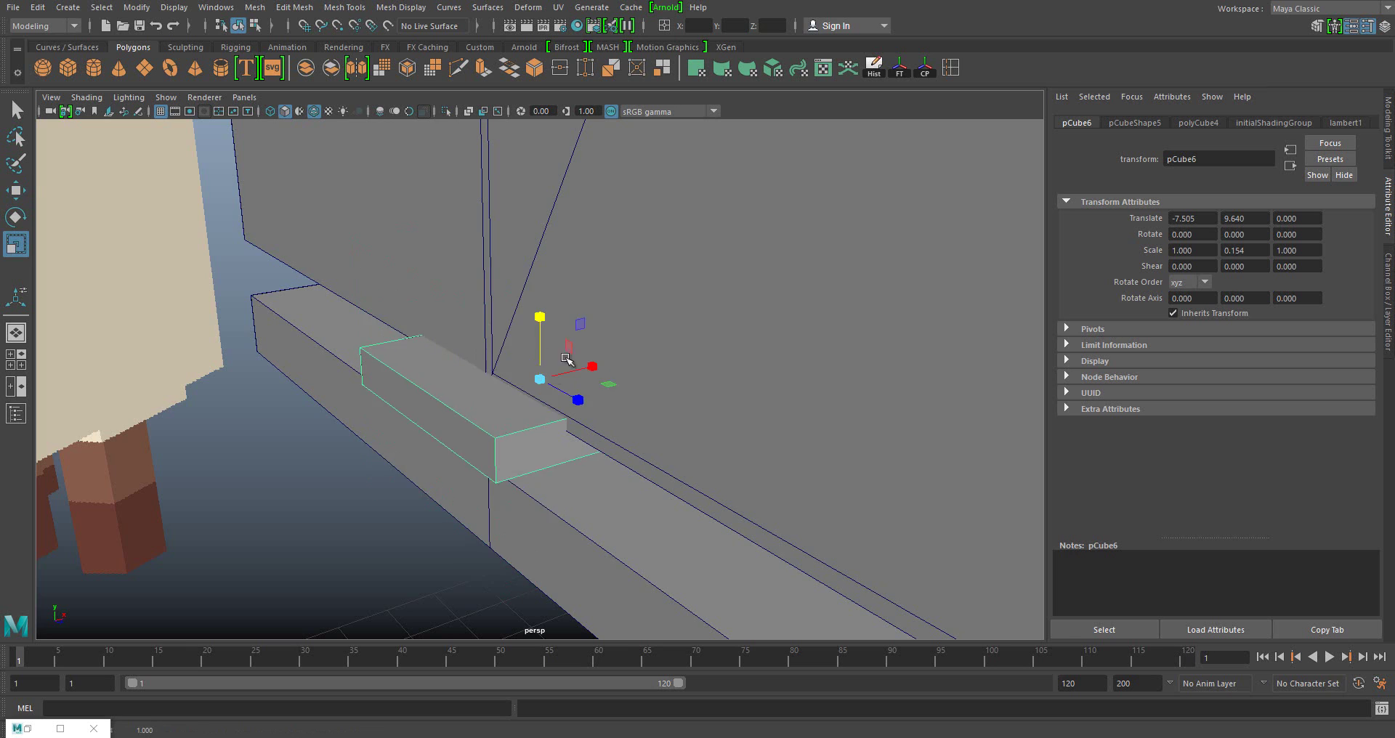
pyautogui.keyDown('alt'); pyautogui.moveTo(566, 358); pyautogui.dragTo(544, 338); pyautogui.keyUp('alt')
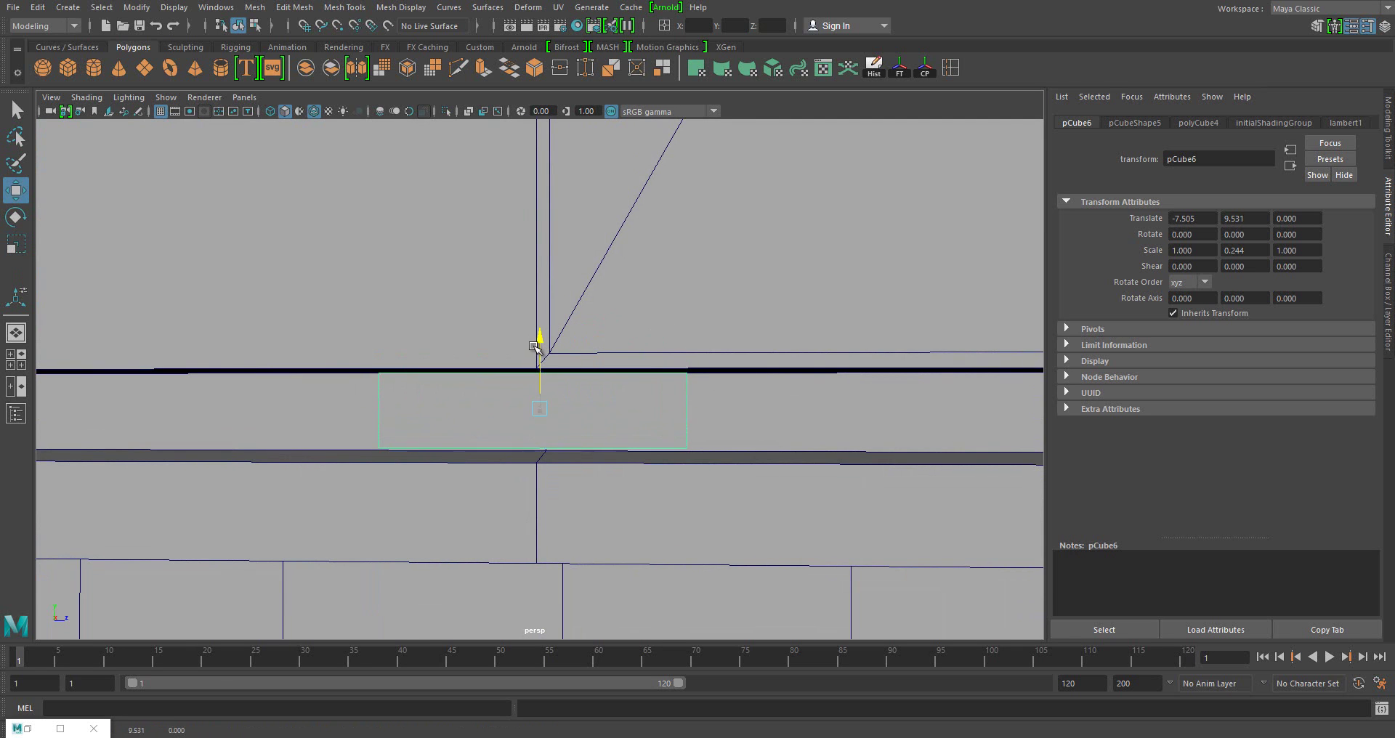
pyautogui.scroll(-5, 541, 354)
pyautogui.keyDown('alt'); pyautogui.moveTo(601, 433); pyautogui.dragTo(586, 442); pyautogui.keyUp('alt')
pyautogui.moveTo(607, 390); pyautogui.dragTo(815, 412)
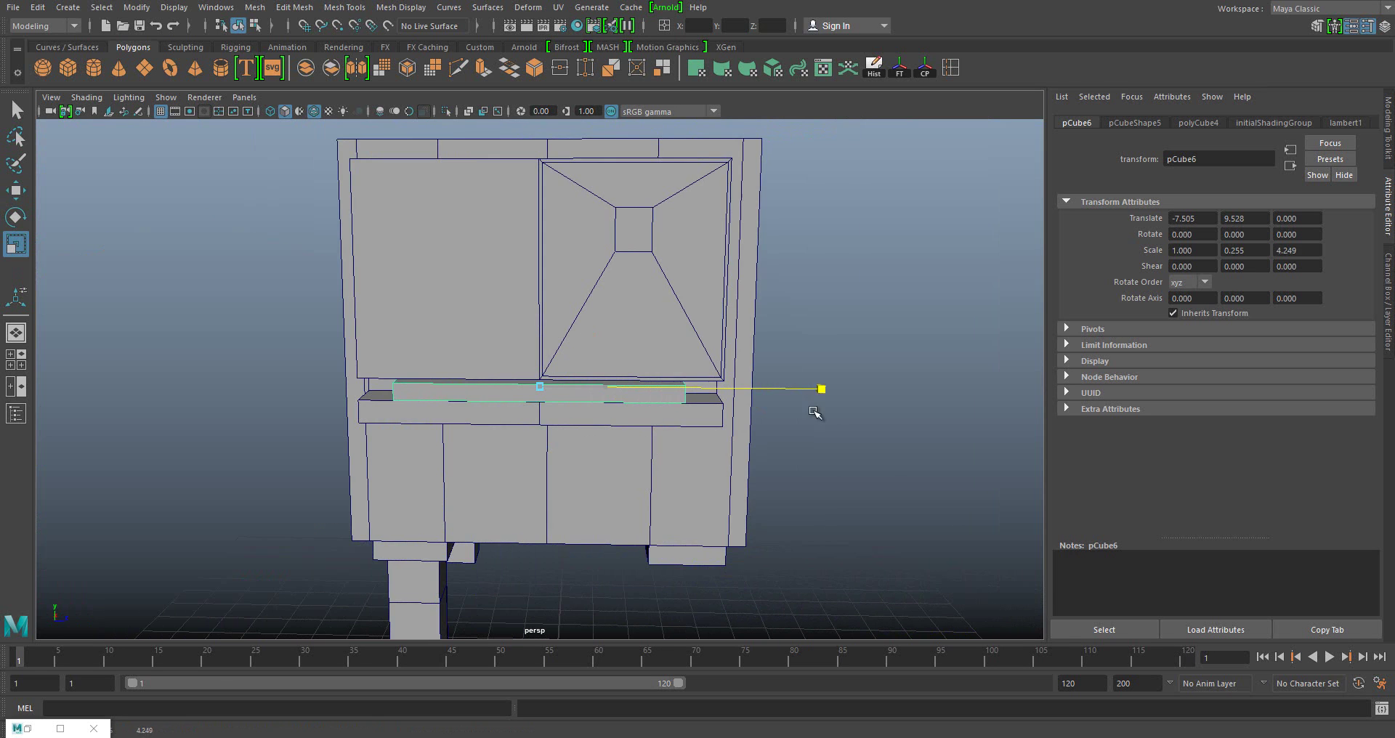
# - Widen the plank under the head to Scale X 1.3 and shorten its Z depth
pyautogui.moveTo(718, 455)
pyautogui.keyDown('alt'); pyautogui.mouseDown()
pyautogui.moveTo(645, 442)
pyautogui.moveTo(574, 393)
pyautogui.mouseUp(); pyautogui.keyUp('alt')
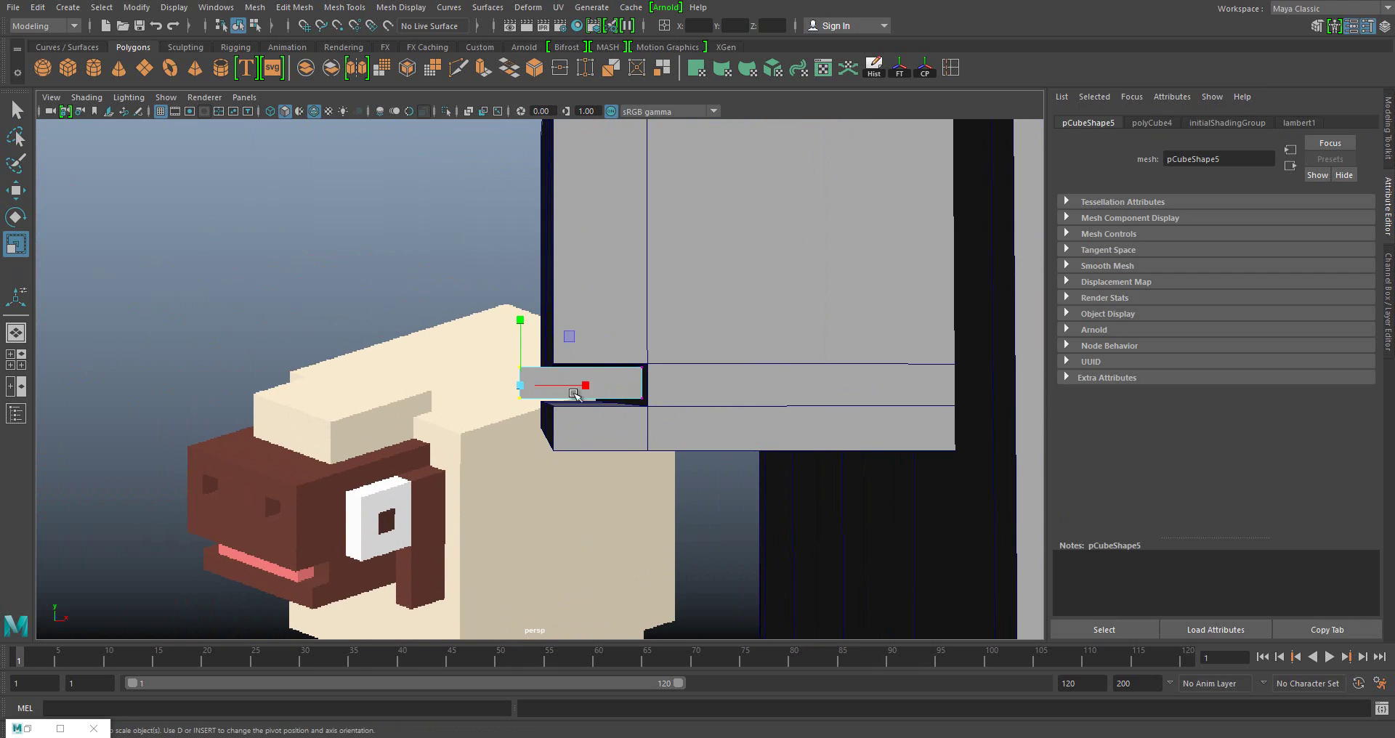
pyautogui.click(570, 436)
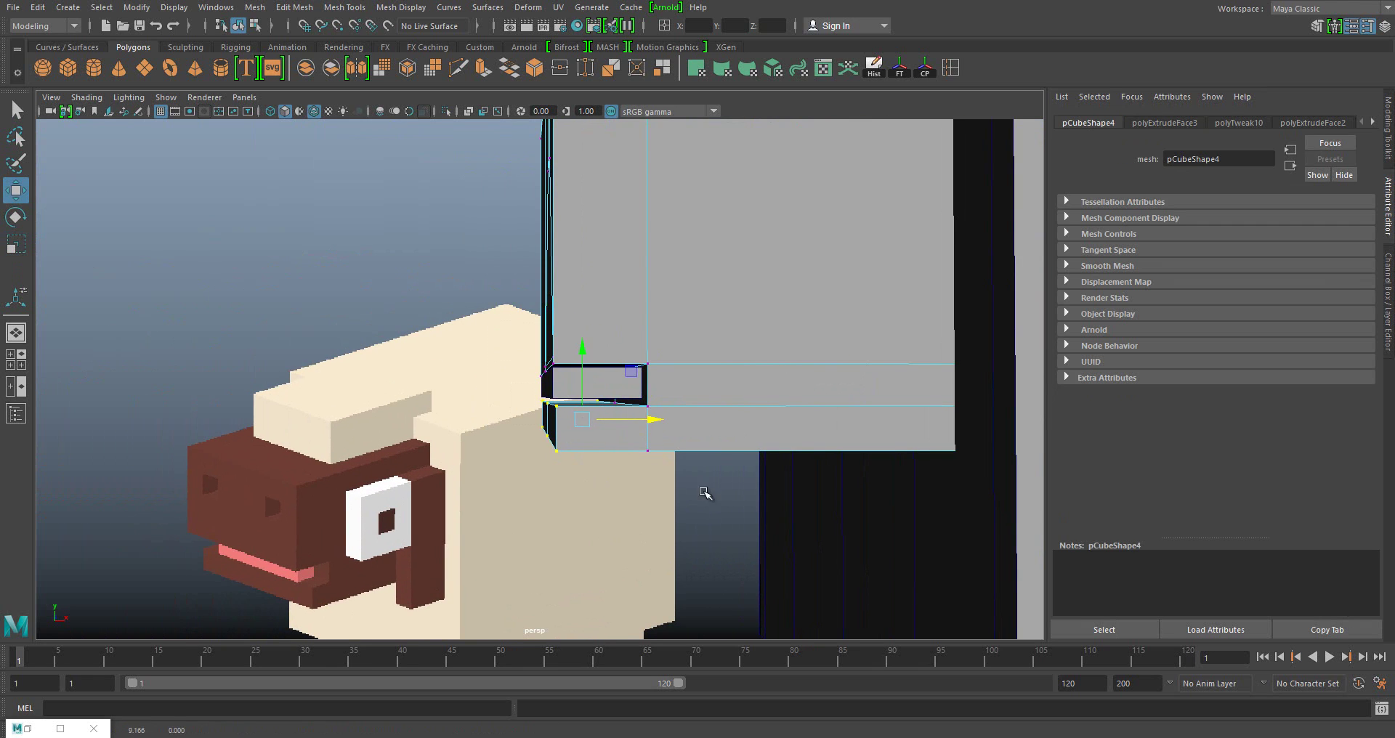
pyautogui.keyDown('alt'); pyautogui.moveTo(619, 417); pyautogui.dragTo(545, 368); pyautogui.keyUp('alt')
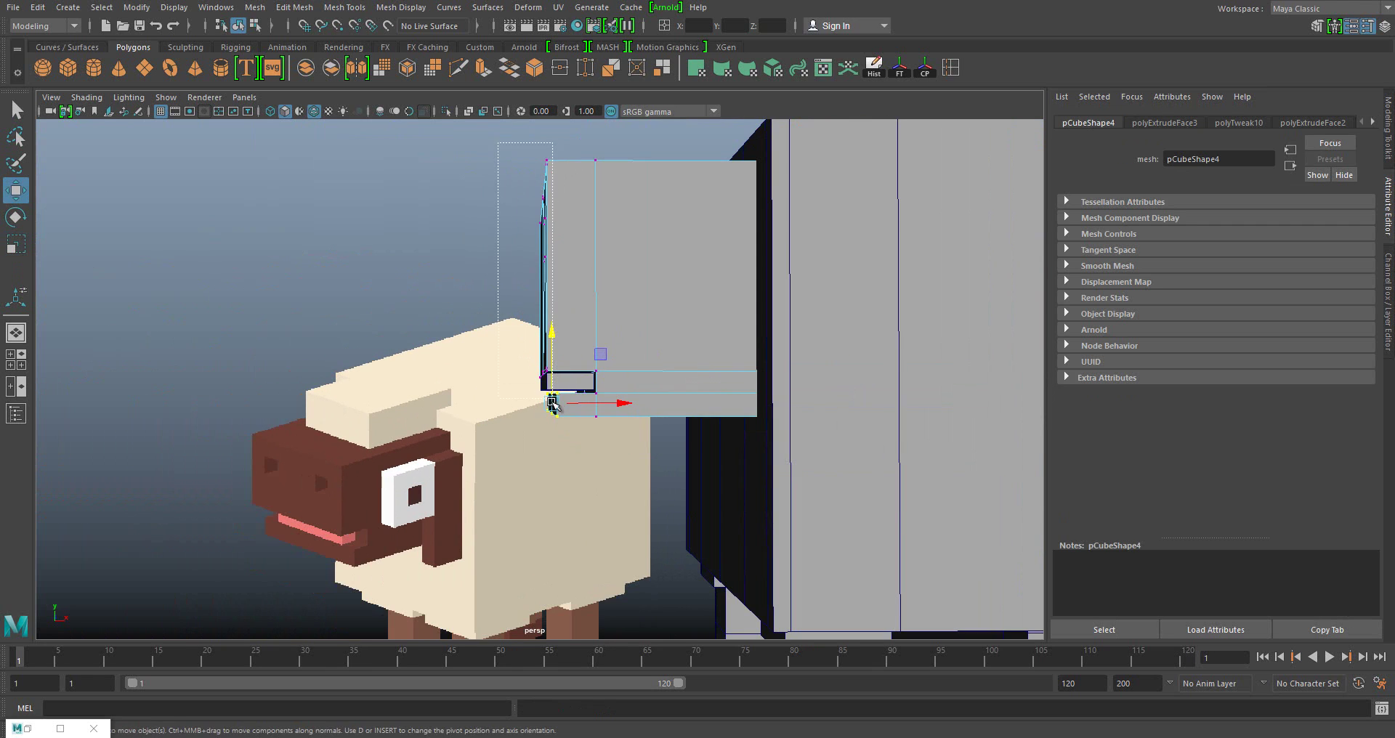
pyautogui.keyDown('alt'); pyautogui.moveTo(593, 287); pyautogui.dragTo(567, 380); pyautogui.keyUp('alt')
pyautogui.click(574, 383)
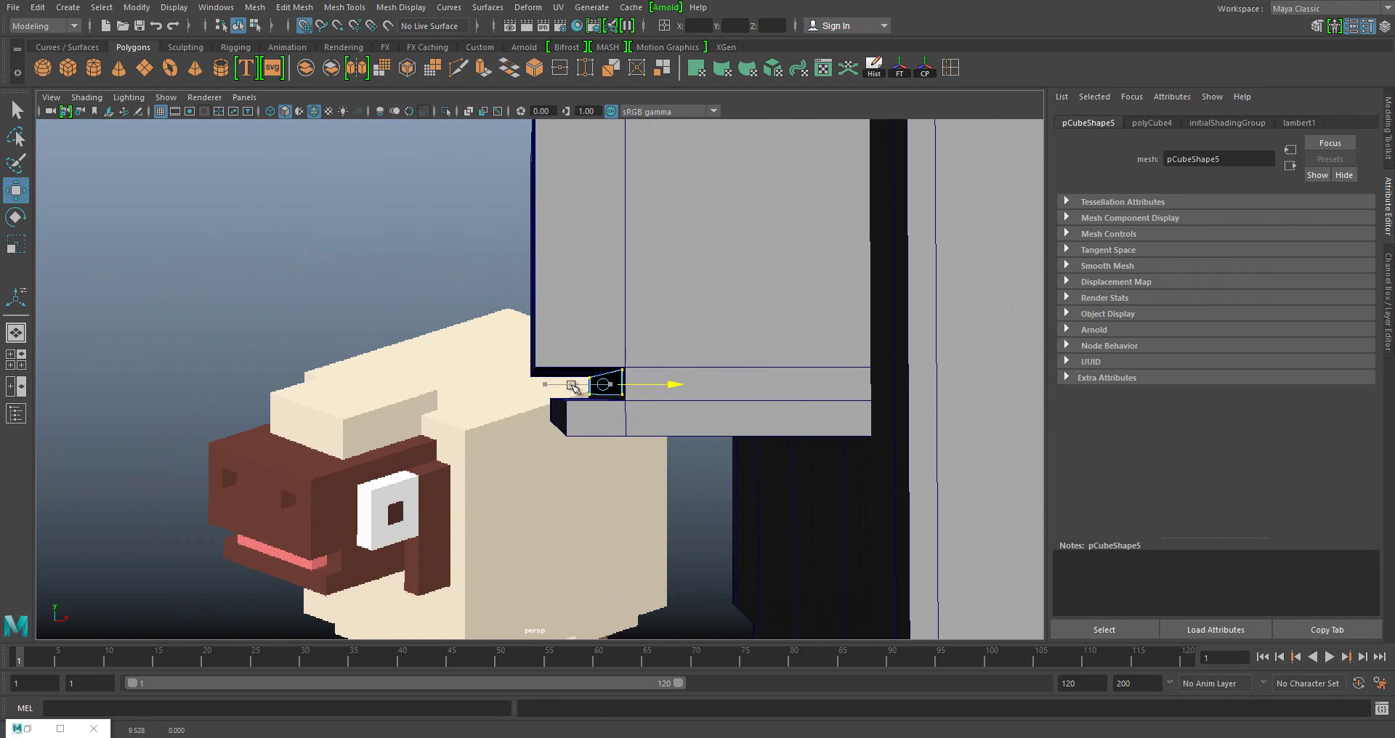
pyautogui.click(556, 388)
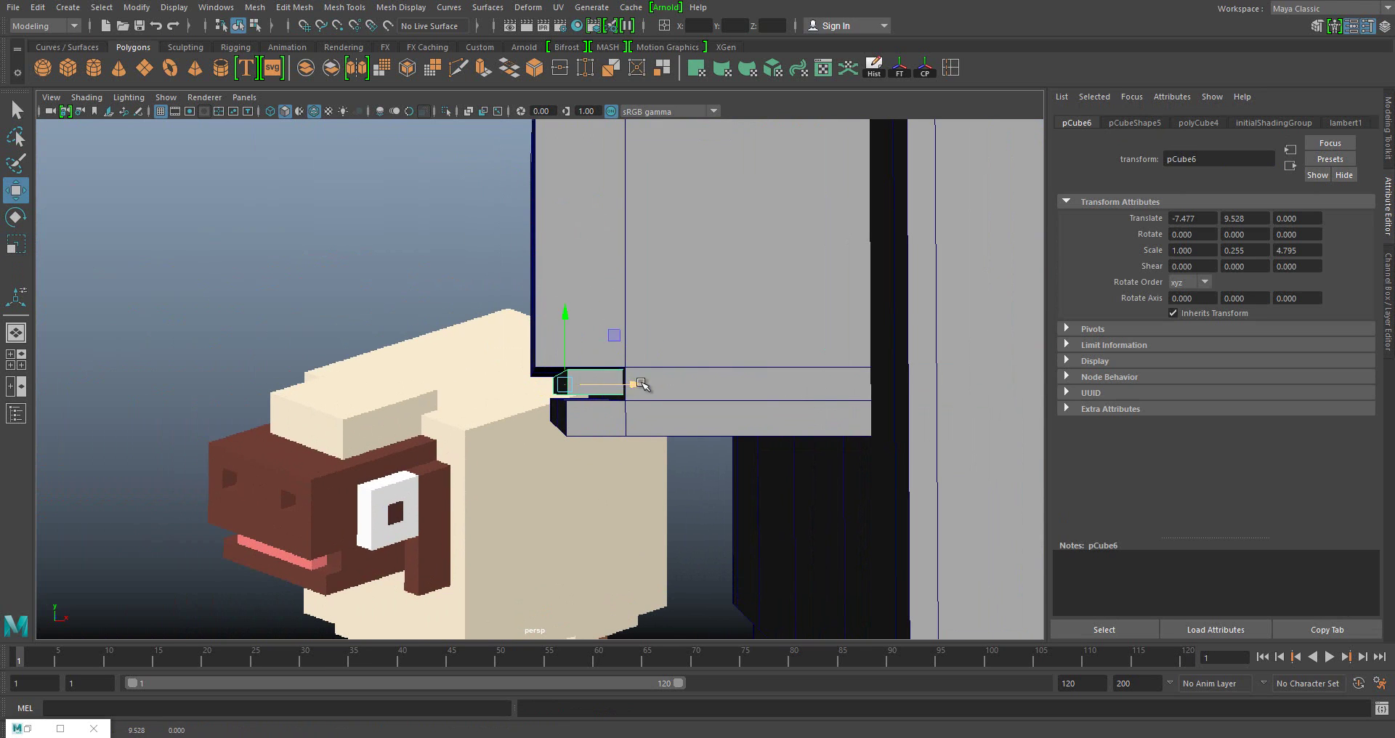
pyautogui.moveTo(640, 390); pyautogui.dragTo(608, 383)
pyautogui.scroll(-5, 648, 390)
pyautogui.moveTo(608, 383)
pyautogui.keyDown('alt'); pyautogui.mouseDown()
pyautogui.moveTo(458, 264)
pyautogui.moveTo(605, 385)
pyautogui.moveTo(552, 363)
pyautogui.mouseUp(); pyautogui.keyUp('alt')
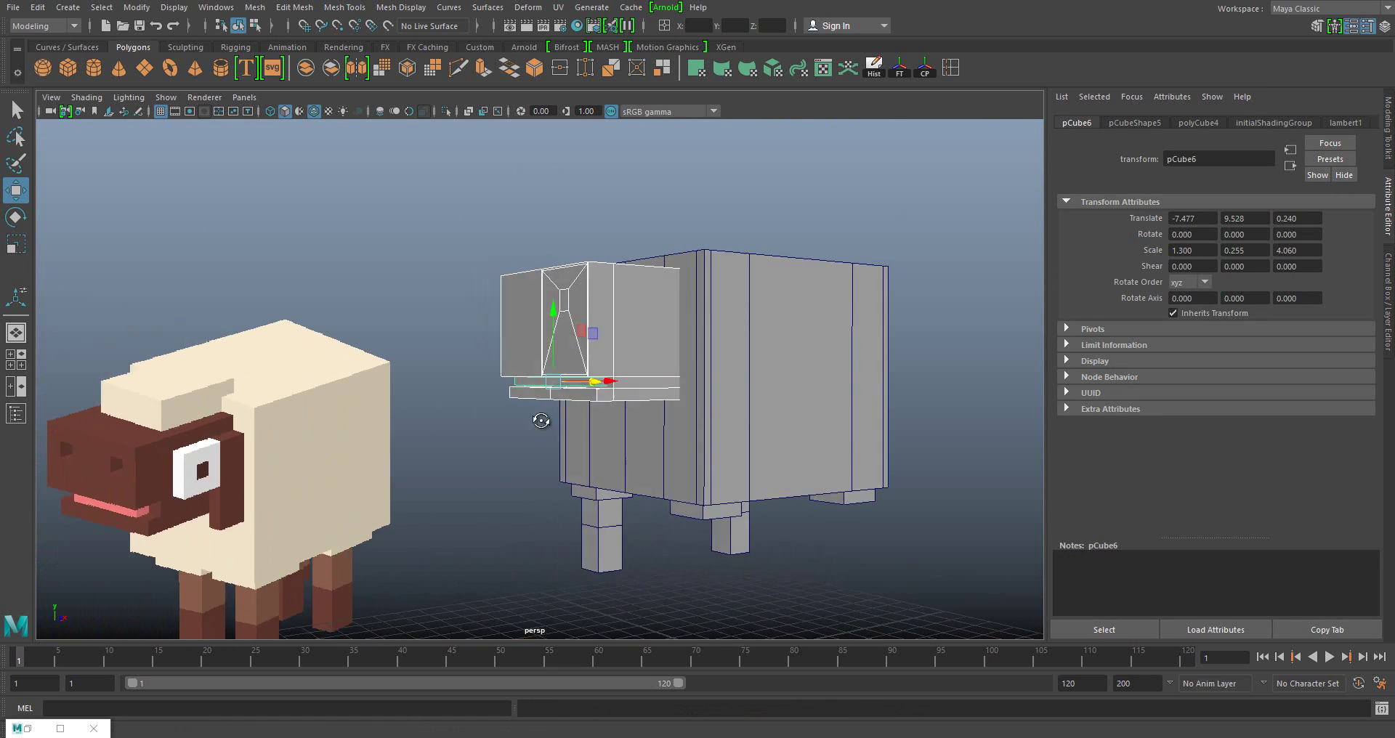
# - Reduce the plank's Scale Y to about 0.215, tucking it just beneath the head
pyautogui.click(543, 356)
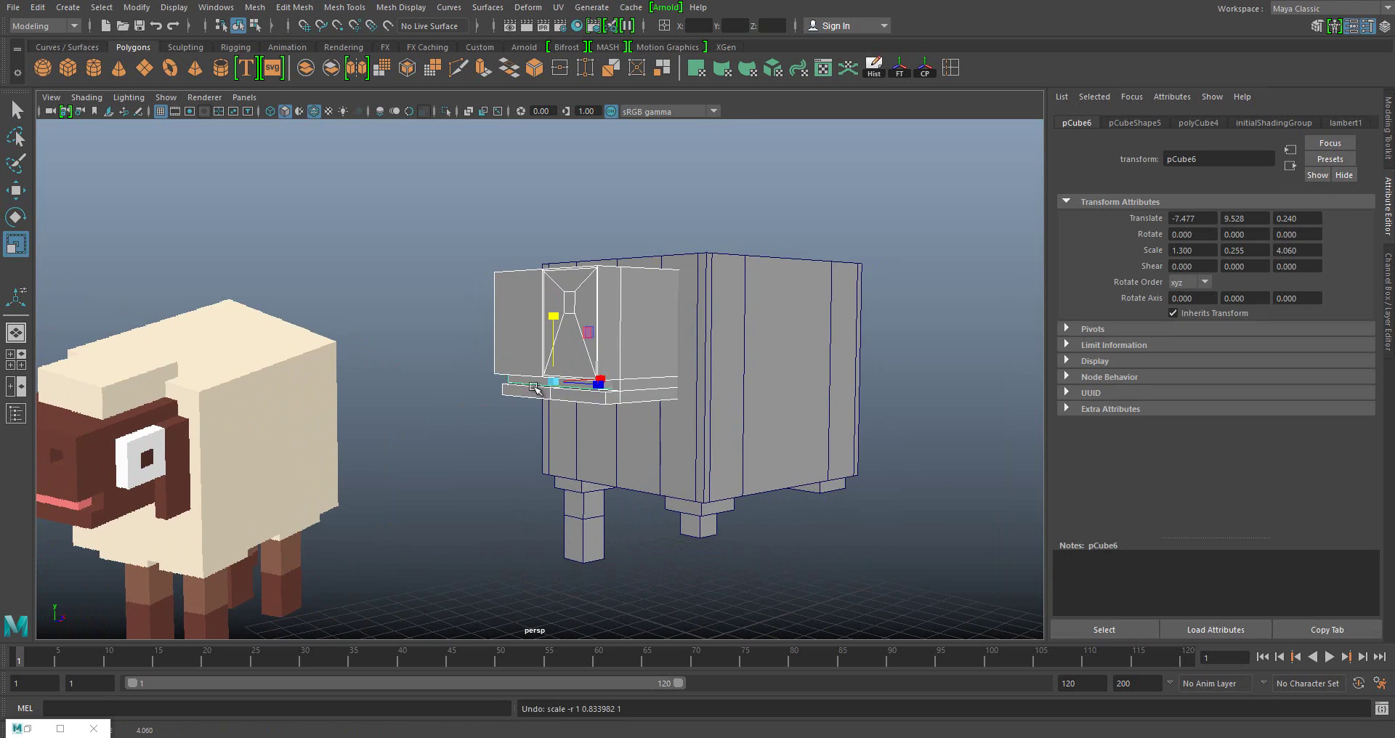
pyautogui.click(570, 306)
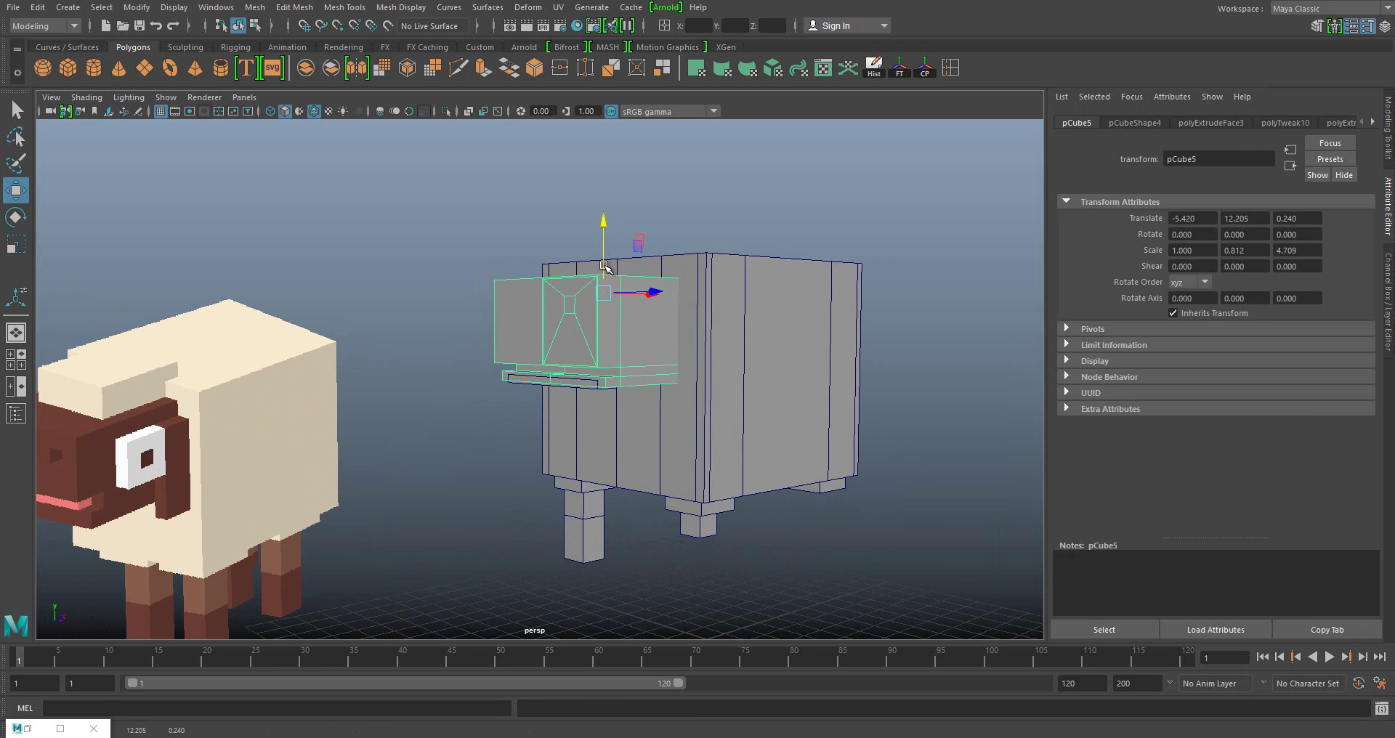
pyautogui.scroll(5, 550, 330)
pyautogui.press('r')
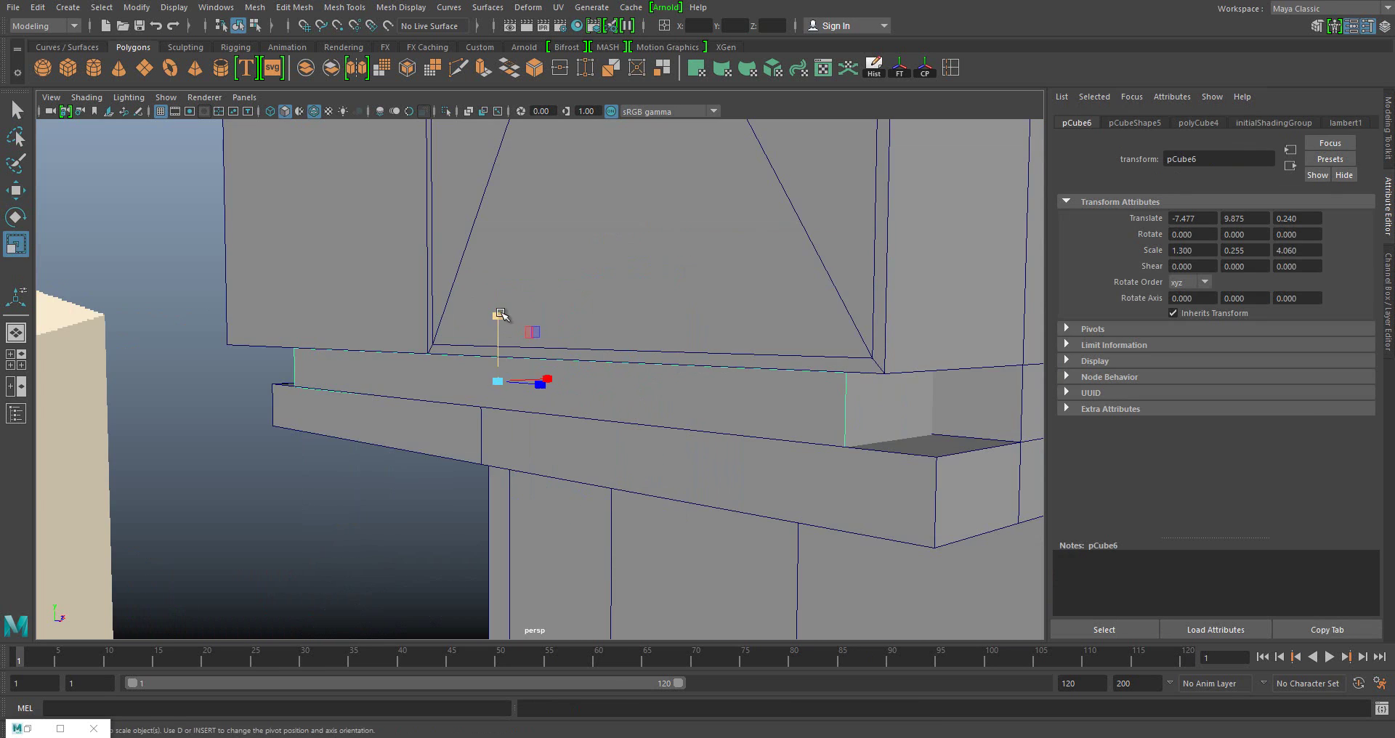
pyautogui.moveTo(499, 312); pyautogui.dragTo(498, 323)
pyautogui.press('w')
pyautogui.scroll(-5, 496, 411)
pyautogui.scroll(3, 496, 410)
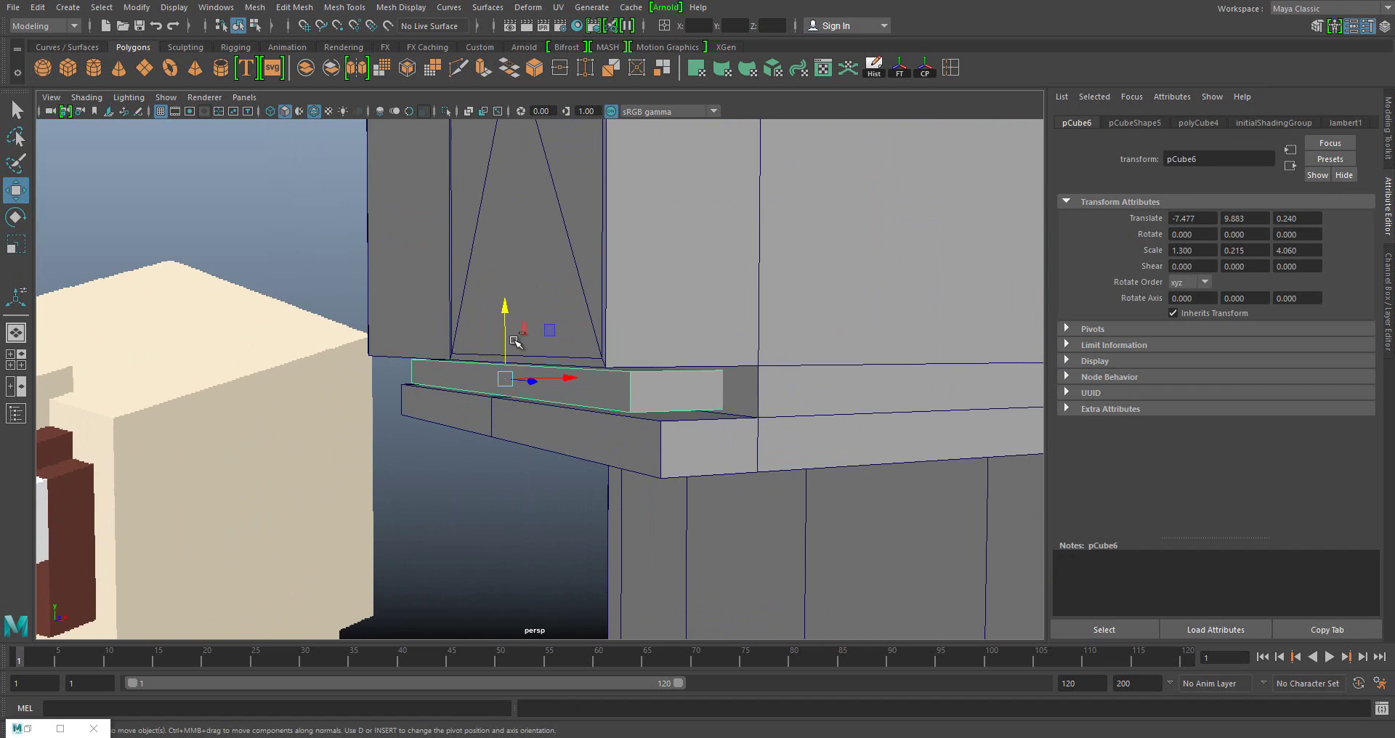
pyautogui.scroll(-6, 497, 411)
pyautogui.click(218, 218)
pyautogui.keyDown('alt'); pyautogui.moveTo(219, 218); pyautogui.dragTo(149, 131); pyautogui.keyUp('alt')
# - Add a new cube and move it onto the top of the head as a long bar
pyautogui.scroll(-2, 694, 516)
pyautogui.click(694, 516)
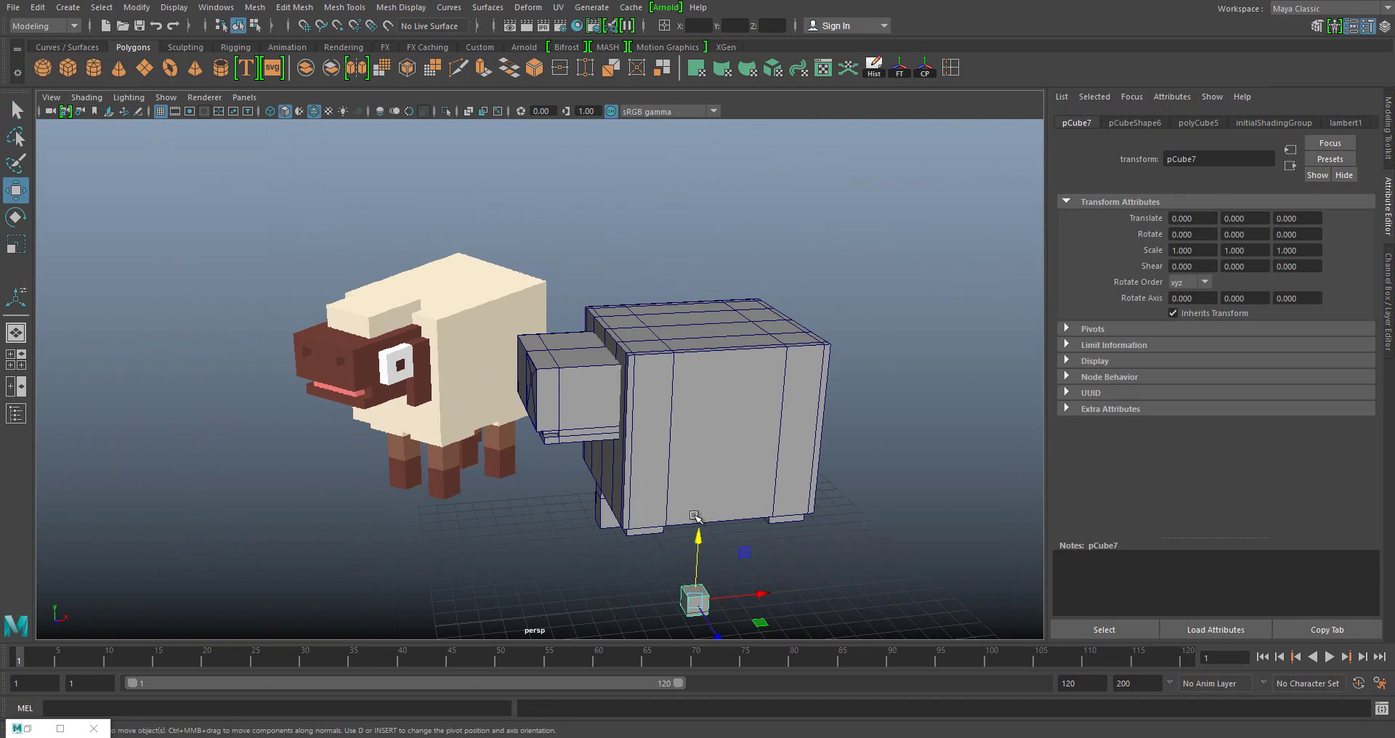
pyautogui.scroll(3, 652, 324)
pyautogui.moveTo(704, 271); pyautogui.dragTo(700, 271)
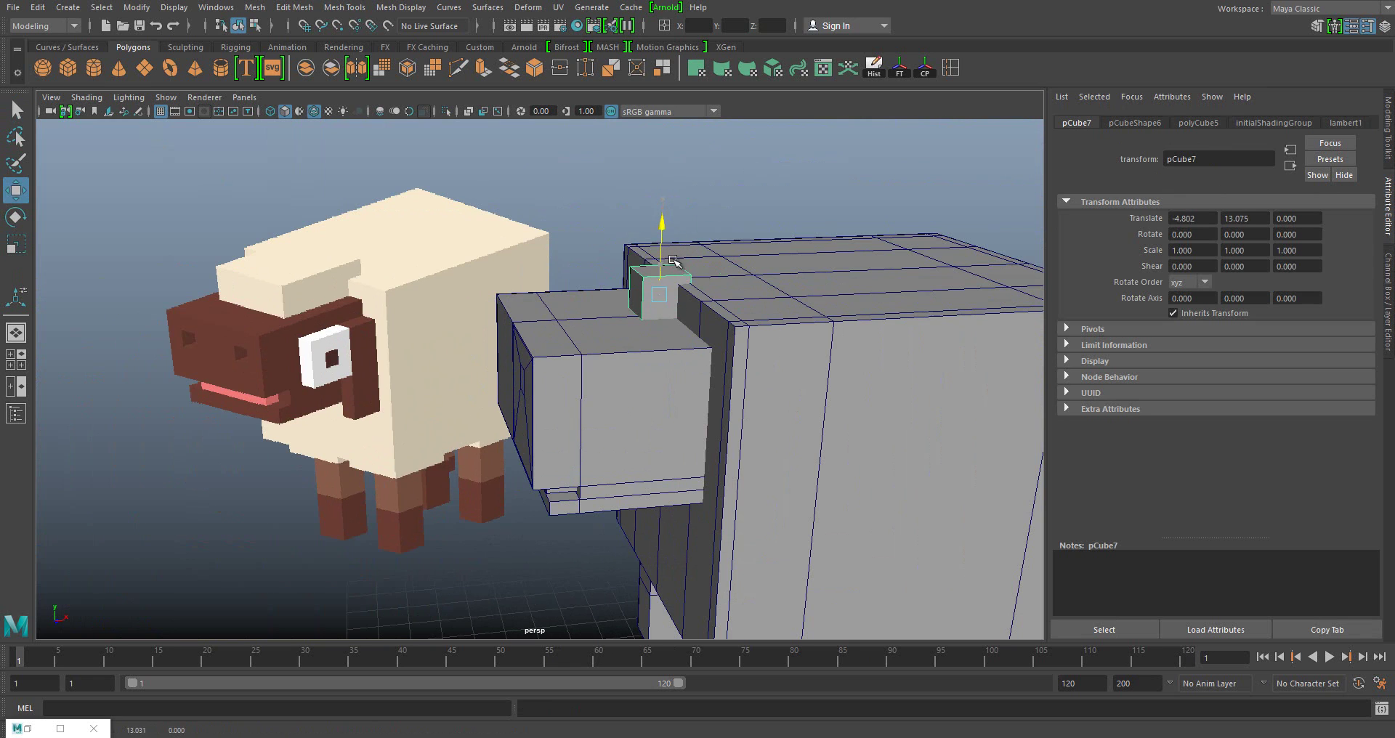
pyautogui.keyDown('alt'); pyautogui.moveTo(746, 465); pyautogui.dragTo(632, 248); pyautogui.keyUp('alt')
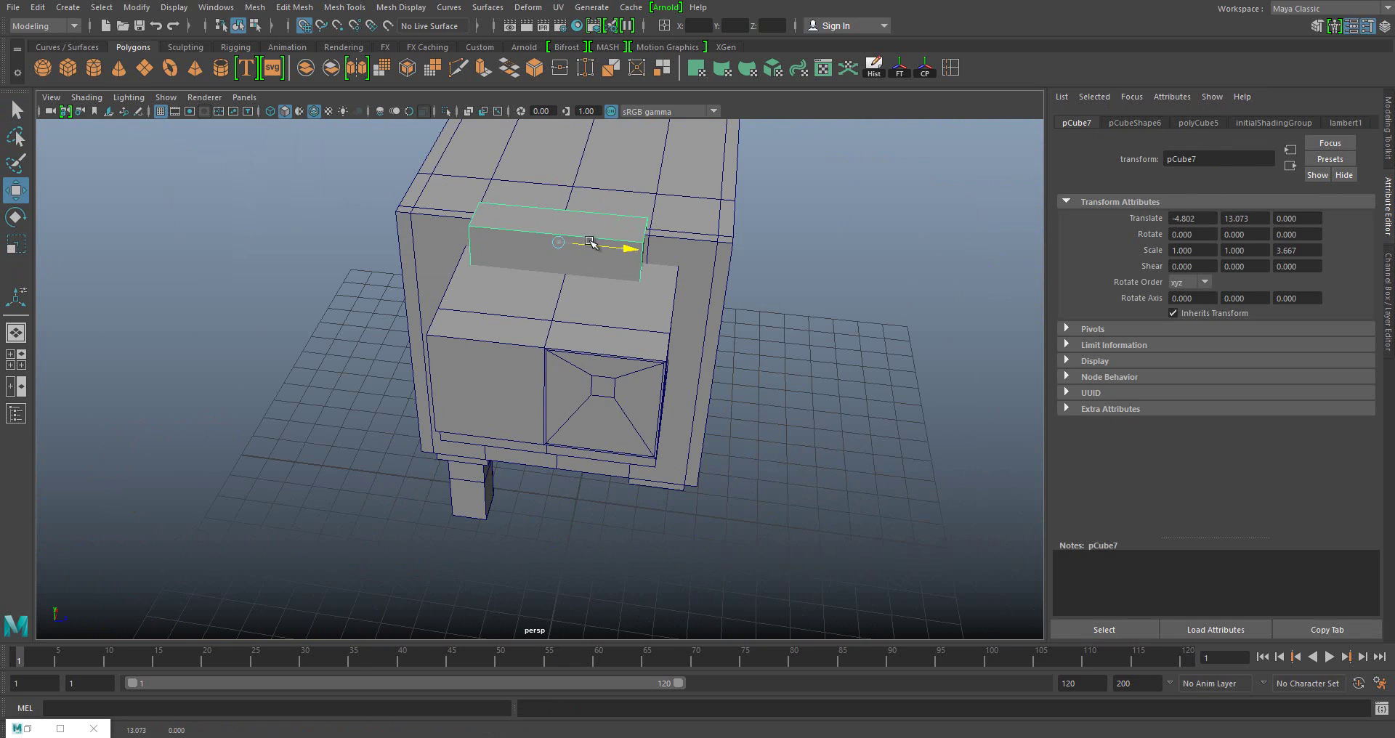
# - Cut an edge loop through the bar's middle and extrude the middle face upward into a bump
pyautogui.moveTo(583, 228); pyautogui.dragTo(538, 240, button='right')
pyautogui.keyDown('alt'); pyautogui.moveTo(552, 247); pyautogui.dragTo(570, 273); pyautogui.keyUp('alt')
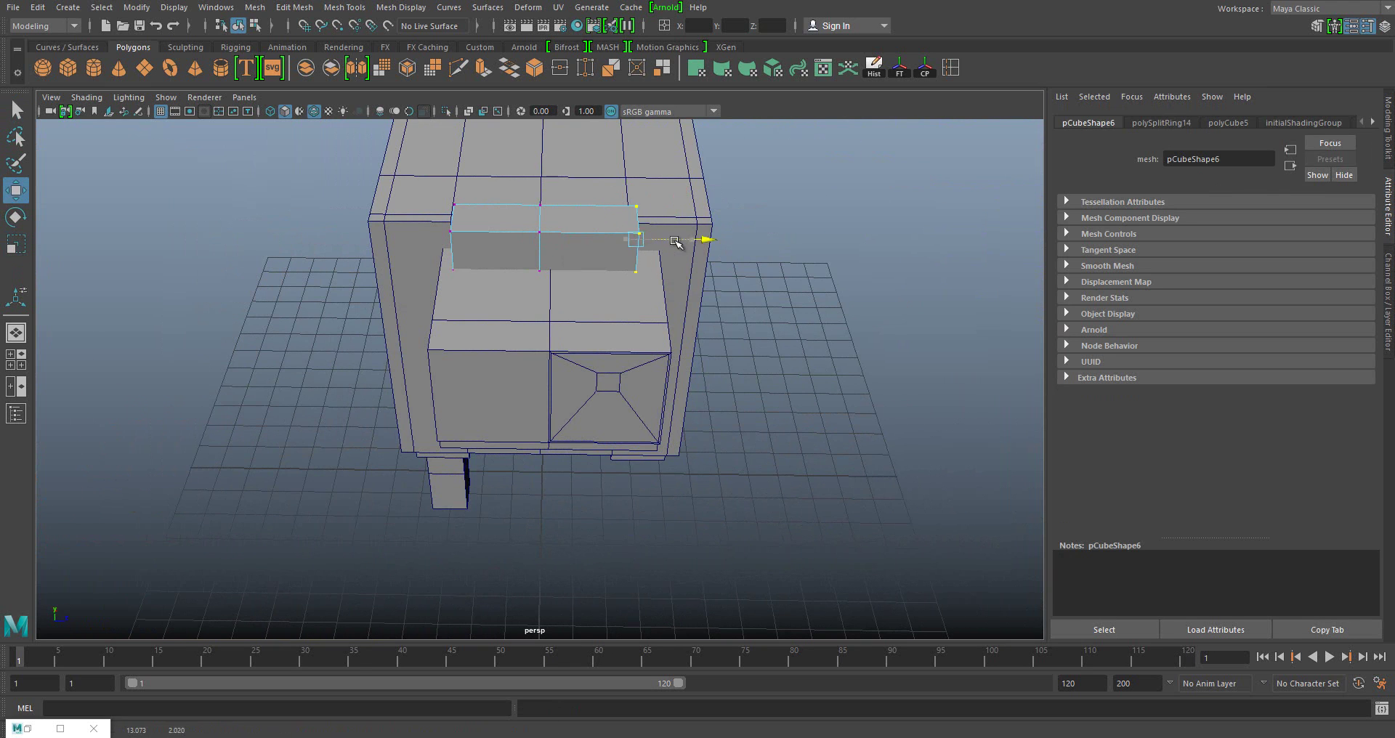
pyautogui.press('F8')
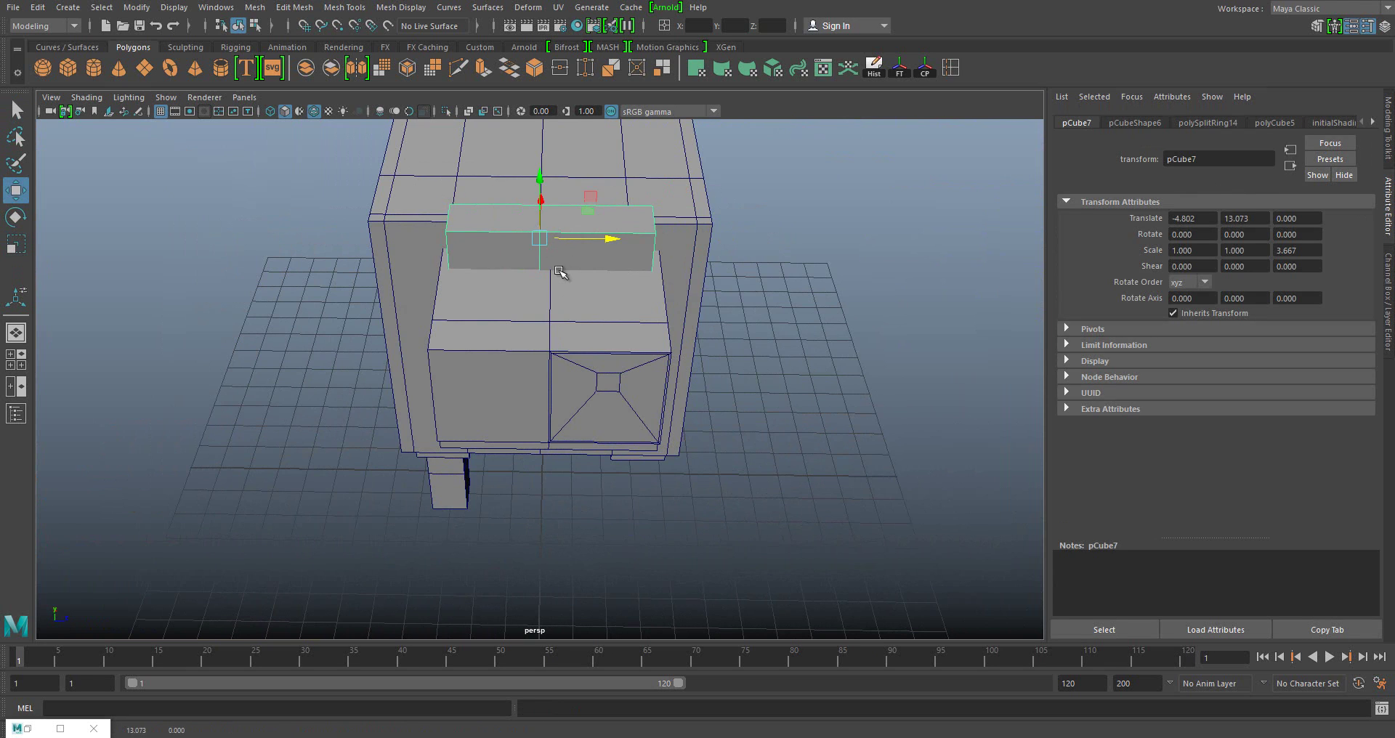
pyautogui.keyDown('alt'); pyautogui.moveTo(560, 272); pyautogui.dragTo(560, 298); pyautogui.keyUp('alt')
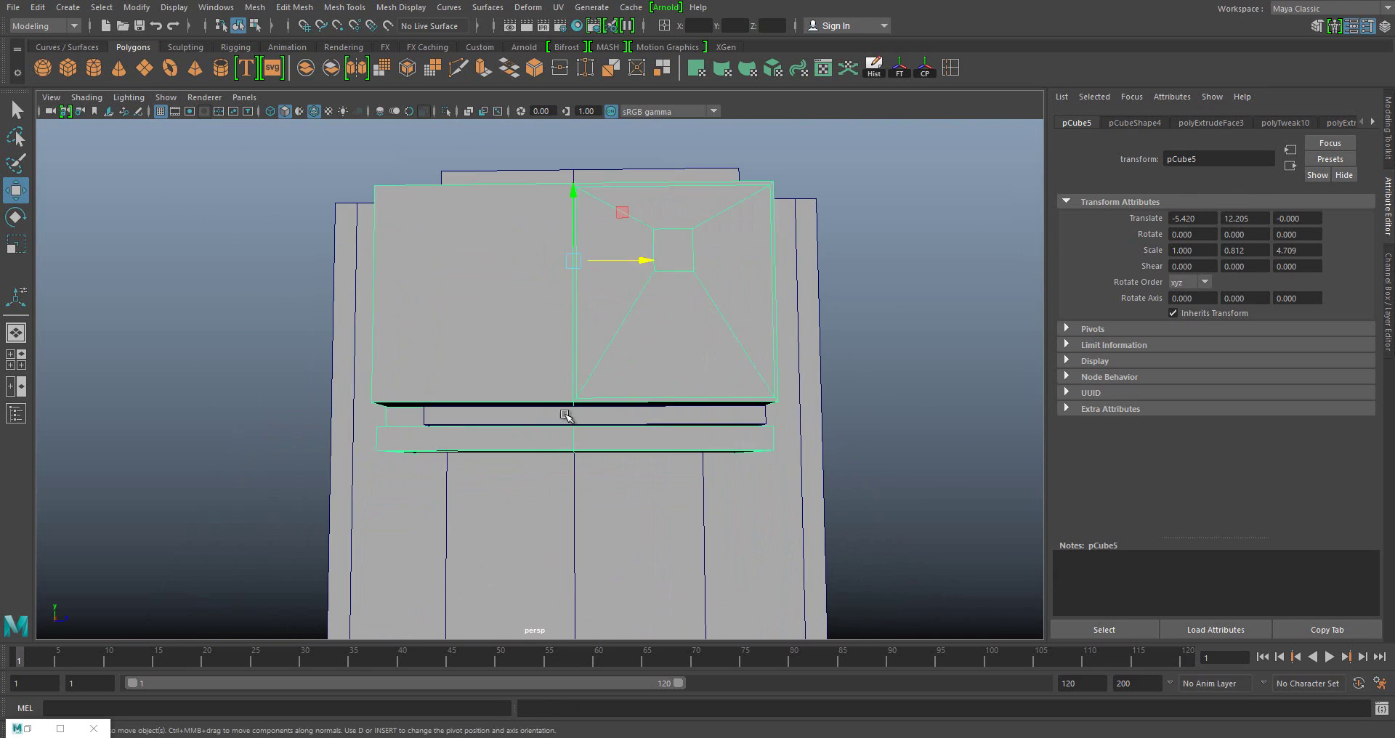
pyautogui.click(579, 420)
pyautogui.click(556, 415)
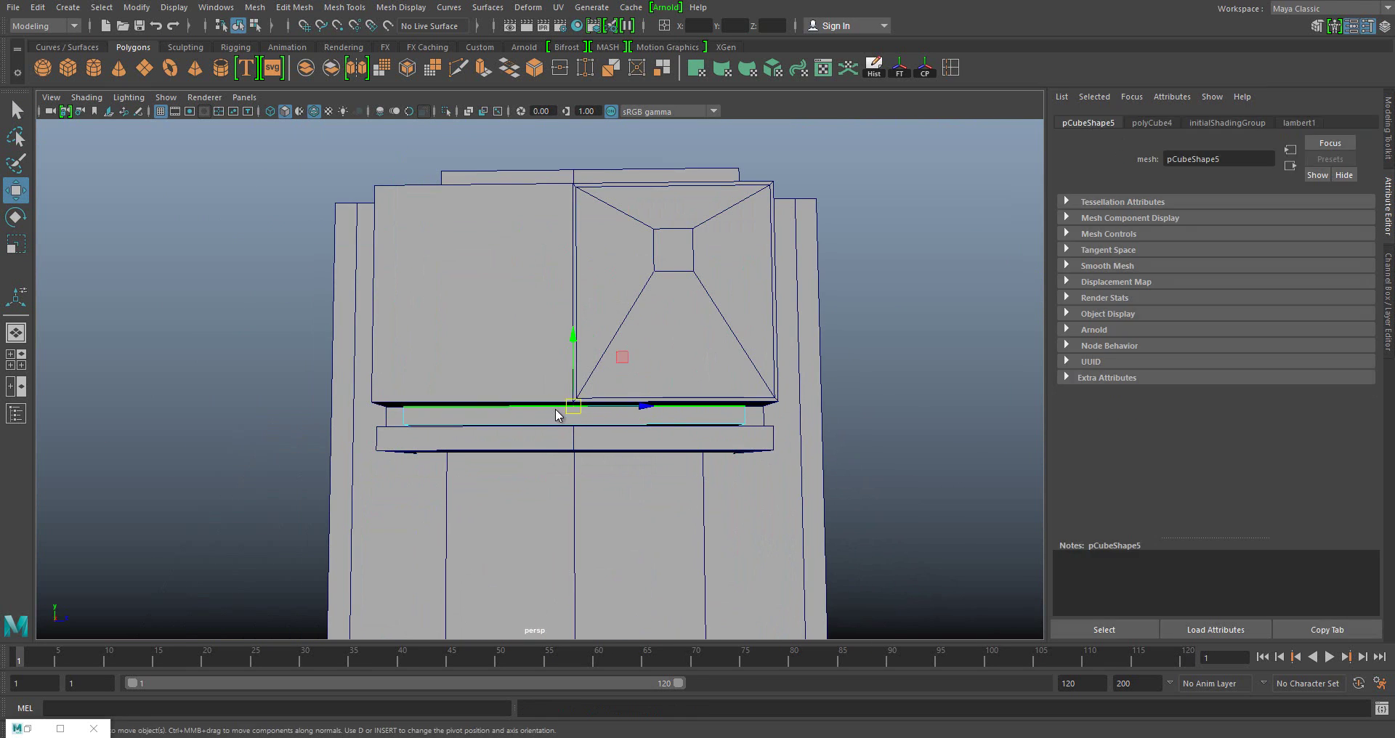
pyautogui.keyDown('alt'); pyautogui.moveTo(573, 434); pyautogui.dragTo(509, 305); pyautogui.keyUp('alt')
pyautogui.click(481, 274)
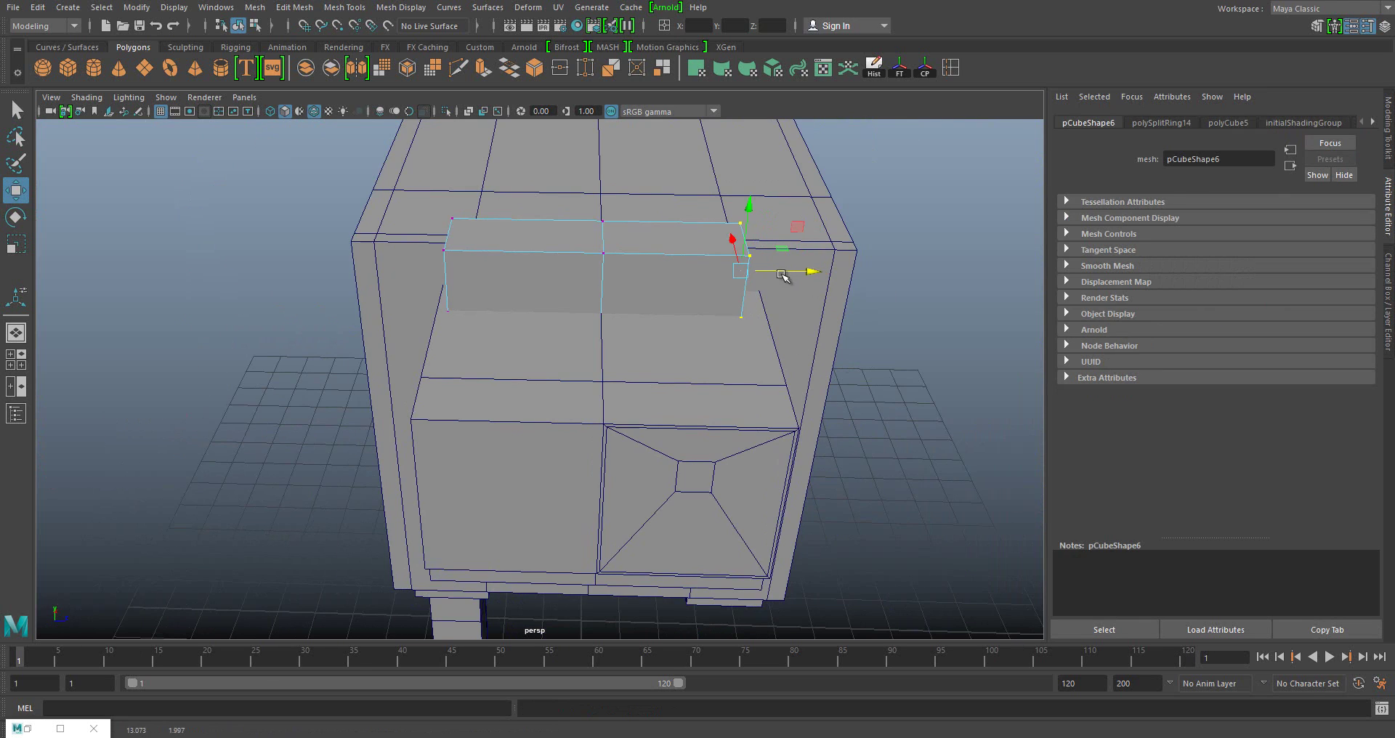
# - Check the raised bump from the side and add another small cube beside the head
pyautogui.keyDown('alt'); pyautogui.moveTo(783, 275); pyautogui.dragTo(549, 269); pyautogui.keyUp('alt')
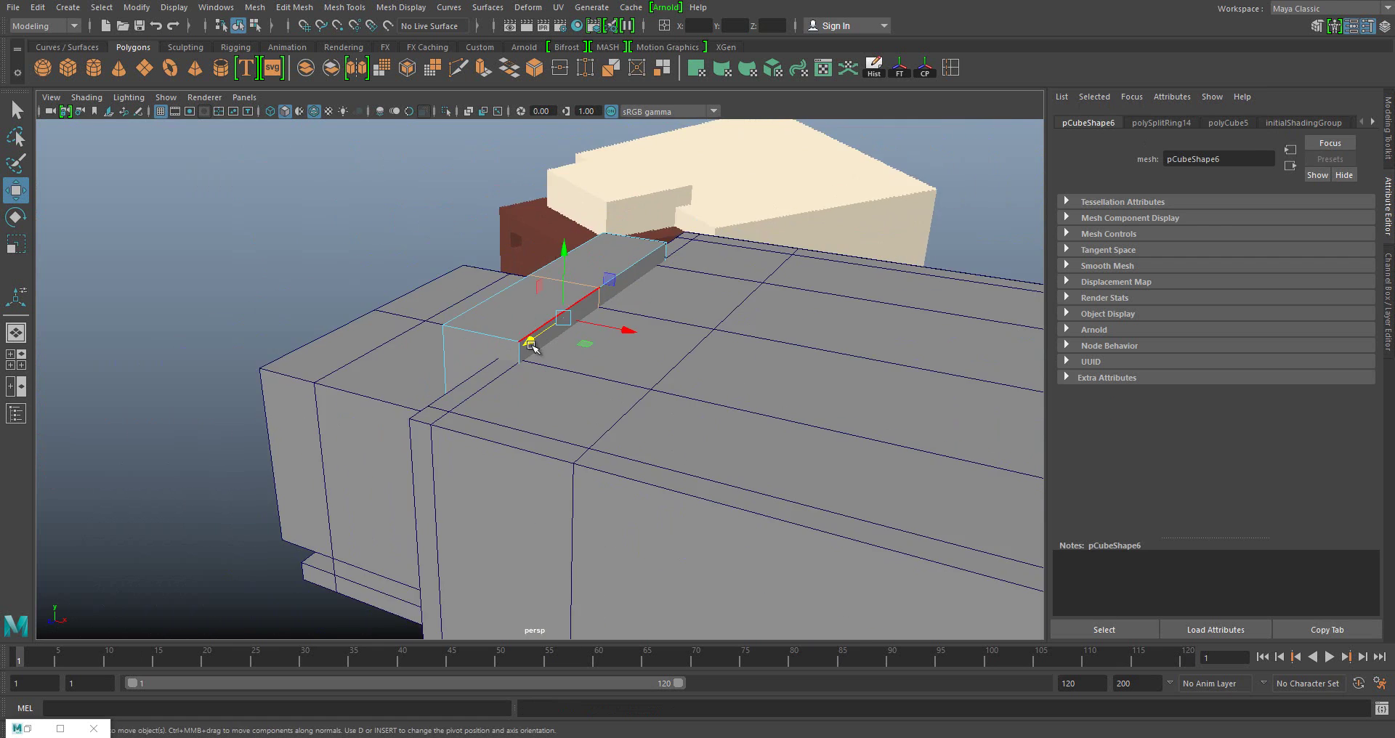
pyautogui.keyDown('alt'); pyautogui.moveTo(519, 359); pyautogui.dragTo(583, 270); pyautogui.keyUp('alt')
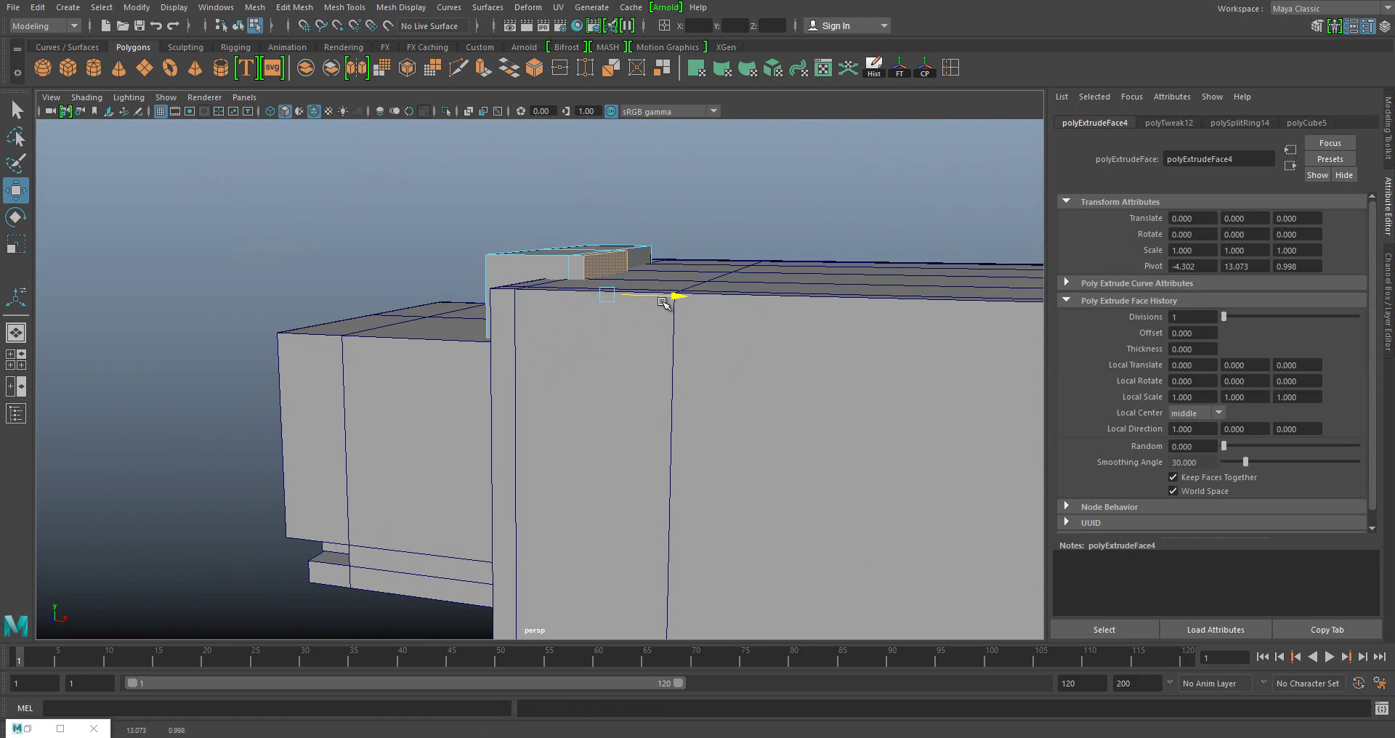
pyautogui.moveTo(673, 296)
pyautogui.keyDown('alt'); pyautogui.mouseDown()
pyautogui.moveTo(656, 359)
pyautogui.moveTo(591, 402)
pyautogui.mouseUp(); pyautogui.keyUp('alt')
pyautogui.click(67, 73)
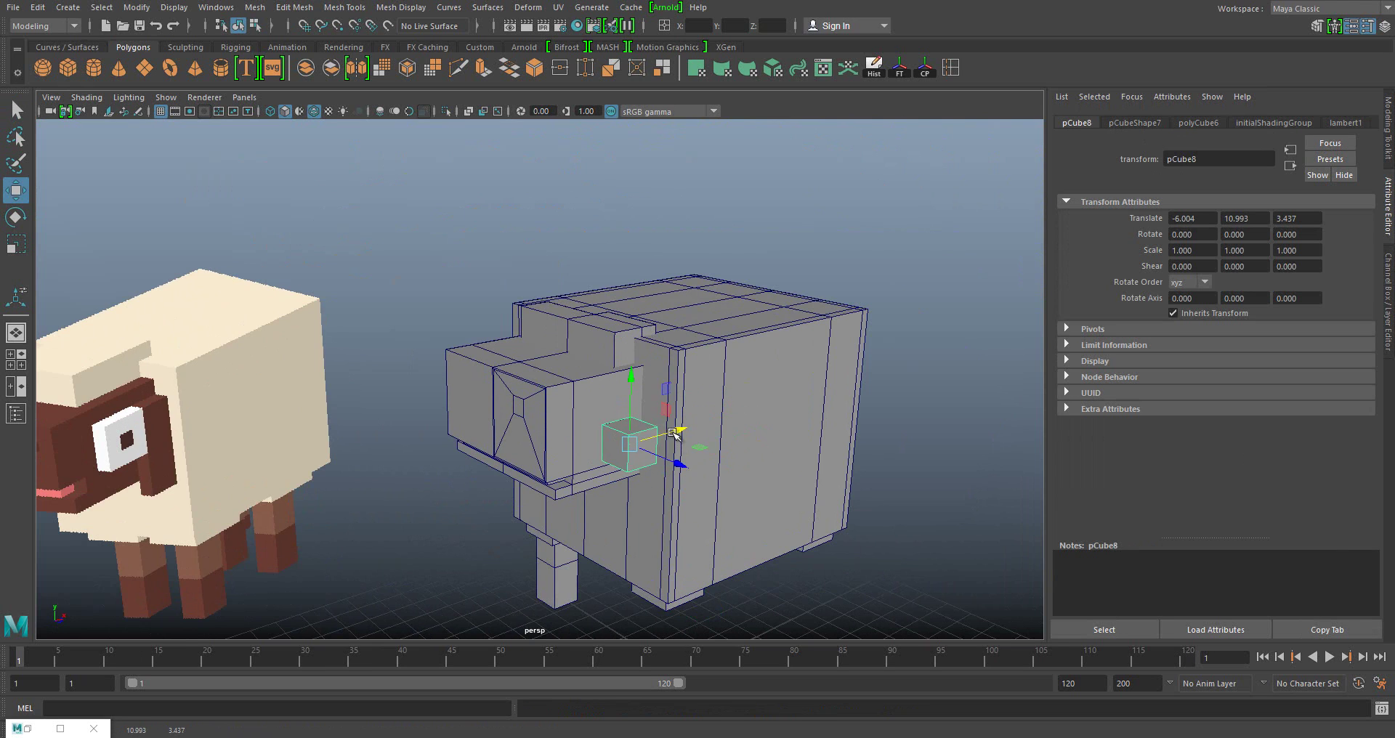
# - Duplicate the flat square on the head's side and resize the copy into a narrow strip
pyautogui.keyDown('alt'); pyautogui.moveTo(637, 454); pyautogui.dragTo(650, 459); pyautogui.keyUp('alt')
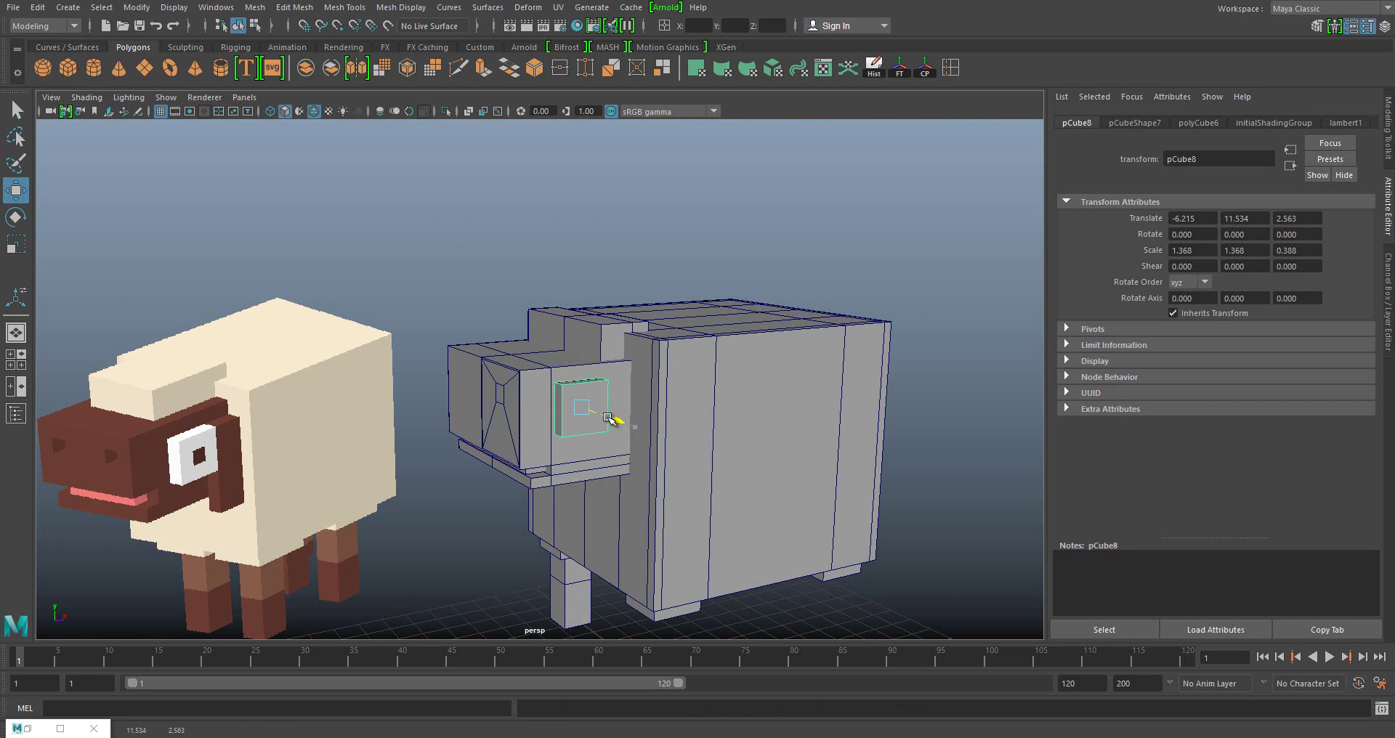
pyautogui.keyDown('alt'); pyautogui.moveTo(609, 419); pyautogui.dragTo(622, 410); pyautogui.keyUp('alt')
pyautogui.hotkey('ctrl', 'd')
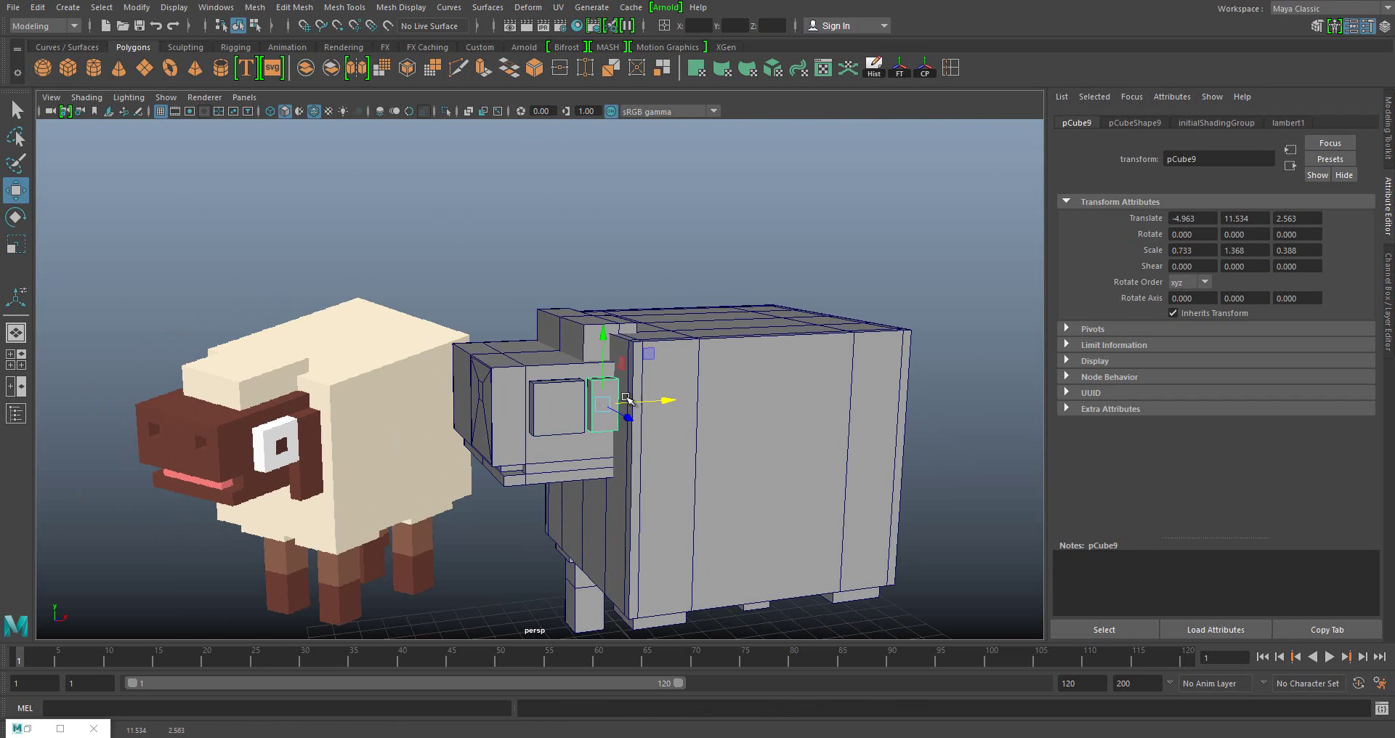
pyautogui.press('F10')
pyautogui.click(624, 429)
pyautogui.click(590, 407)
pyautogui.press('r')
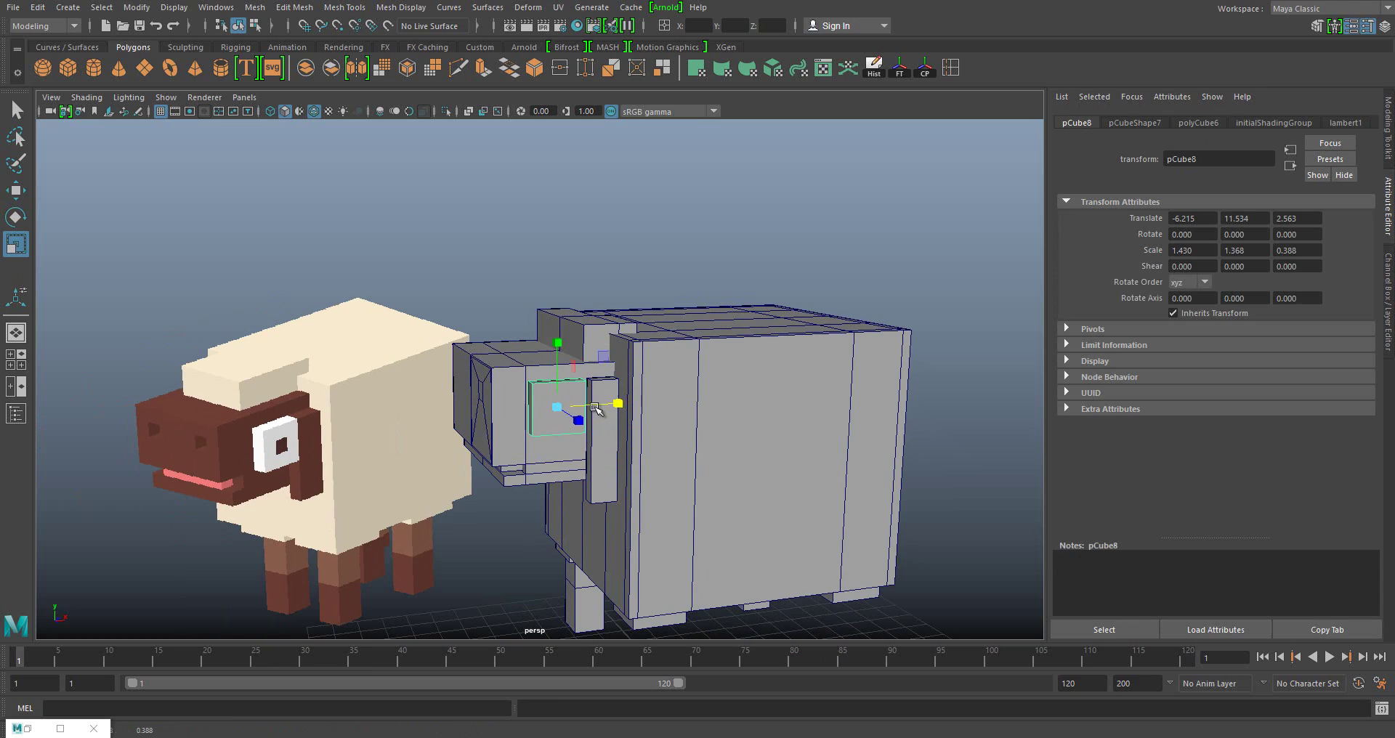
pyautogui.scroll(2, 594, 409)
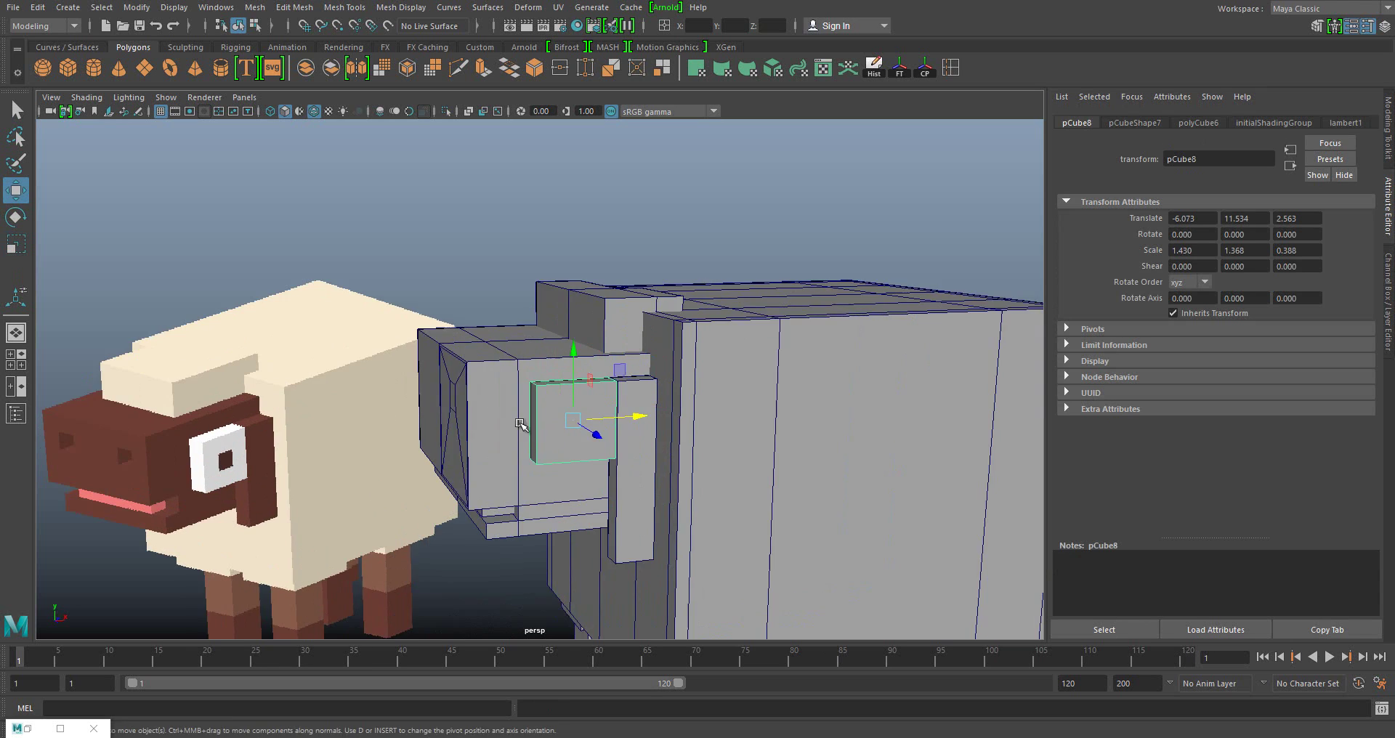
pyautogui.scroll(2, 545, 412)
pyautogui.click(495, 414)
pyautogui.click(479, 412)
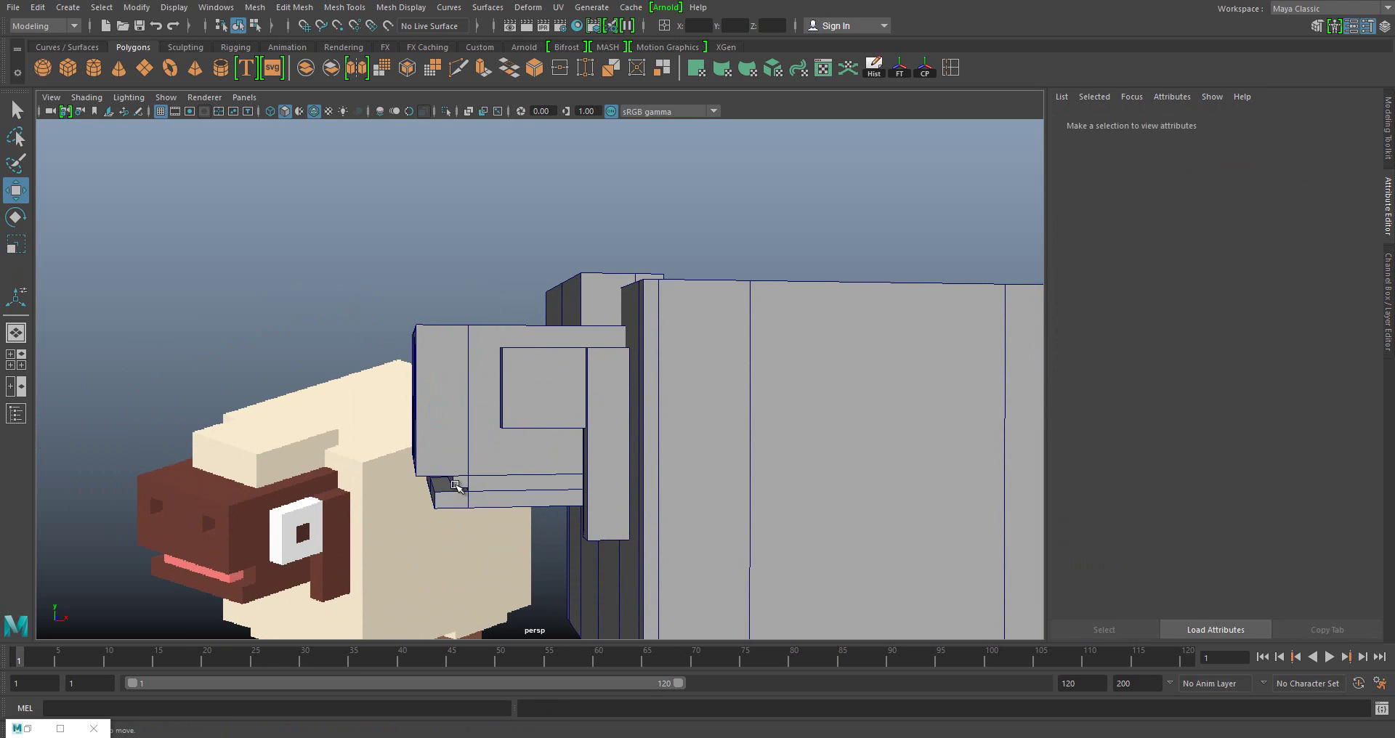
# - Extrude the square's front face and scale it inward to form the eye inset
pyautogui.click(499, 477)
pyautogui.click(545, 439)
pyautogui.click(547, 379)
pyautogui.hotkey('ctrl', 'e')
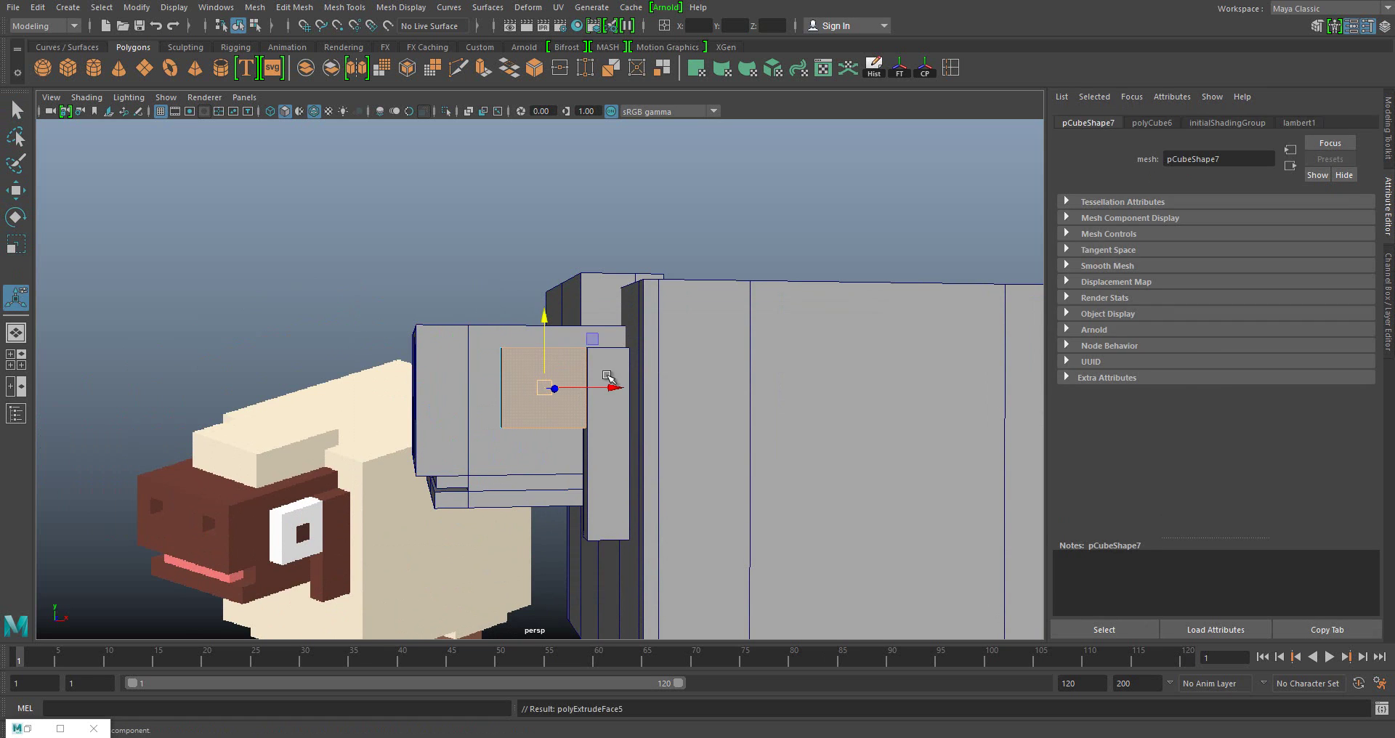
pyautogui.press('r')
pyautogui.click(664, 380)
pyautogui.press('f')
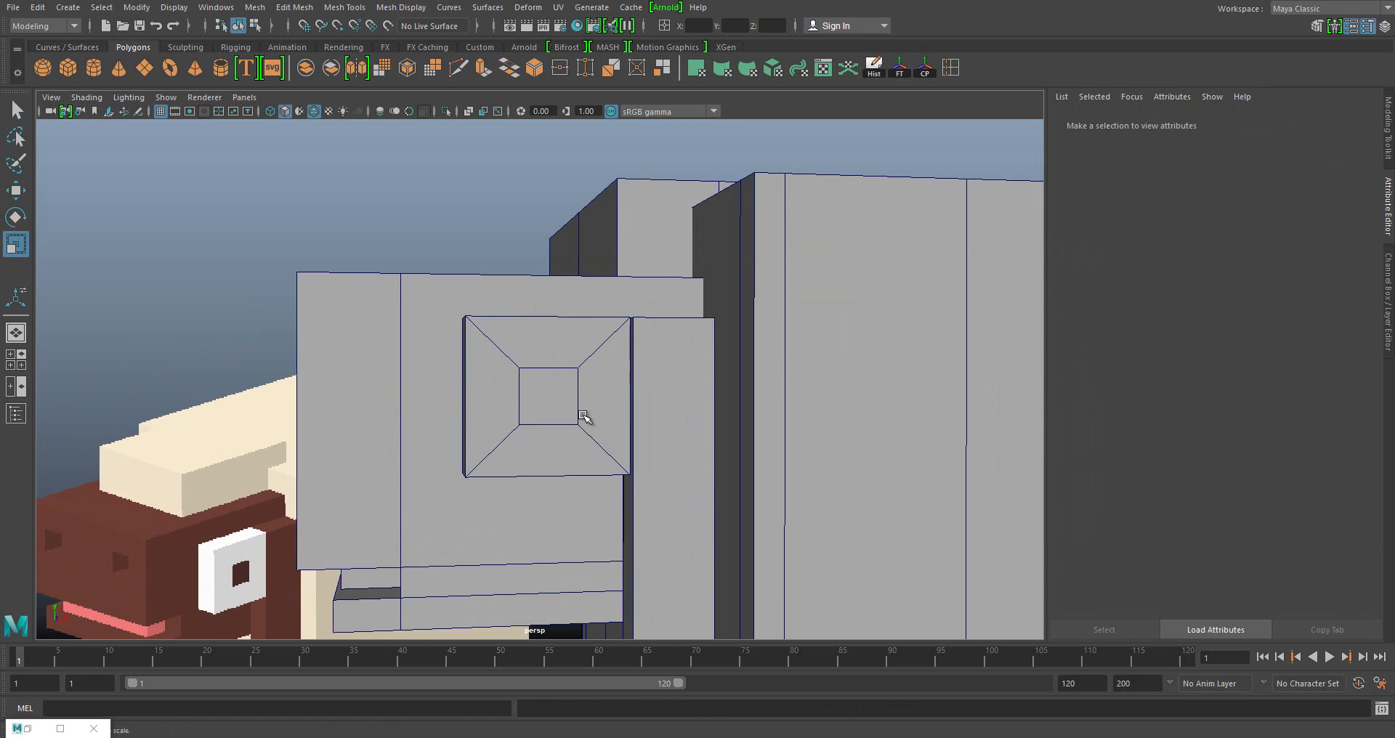
pyautogui.scroll(-3, 583, 414)
pyautogui.press('w')
pyautogui.moveTo(583, 414)
pyautogui.keyDown('alt'); pyautogui.mouseDown()
pyautogui.moveTo(666, 434)
pyautogui.moveTo(675, 396)
pyautogui.mouseUp(); pyautogui.keyUp('alt')
pyautogui.scroll(-5, 654, 393)
pyautogui.scroll(3, 655, 342)
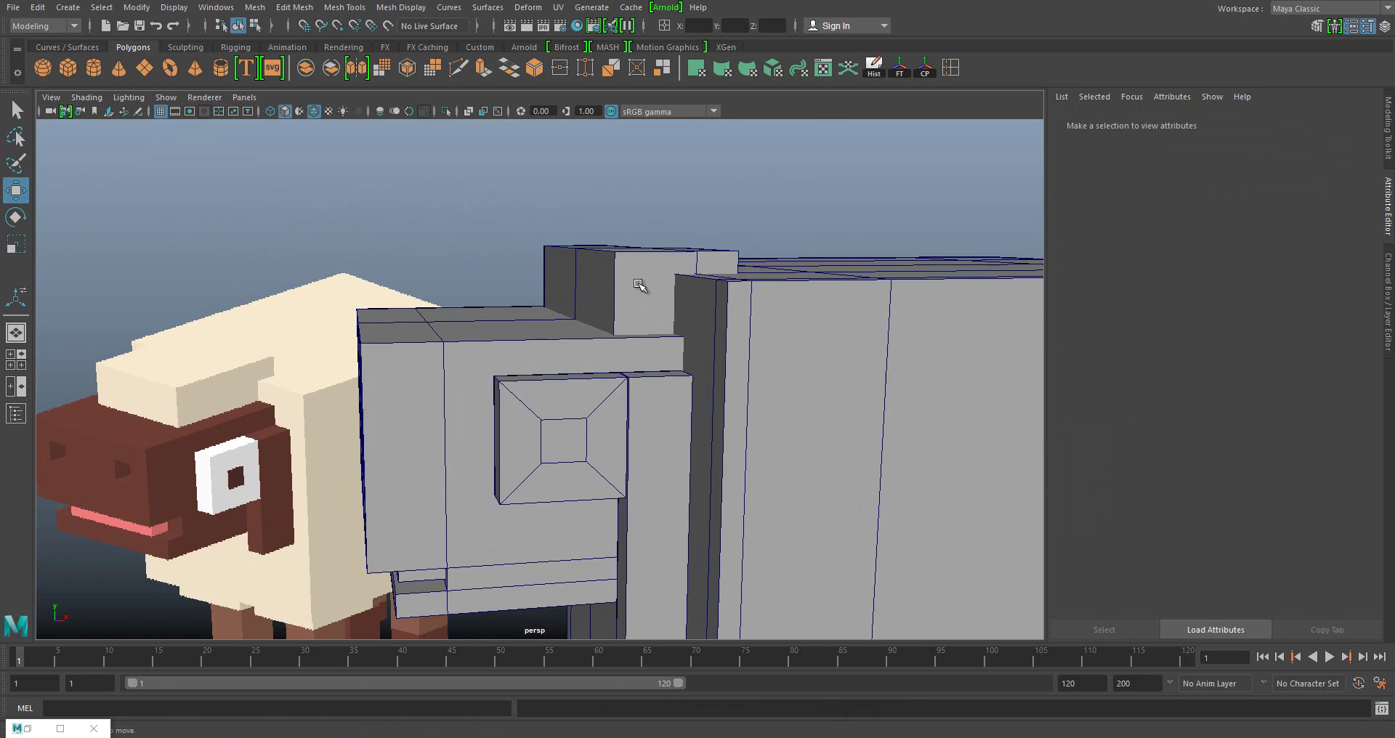
# - Save the scene, accepting the student-version notice
pyautogui.click(611, 247)
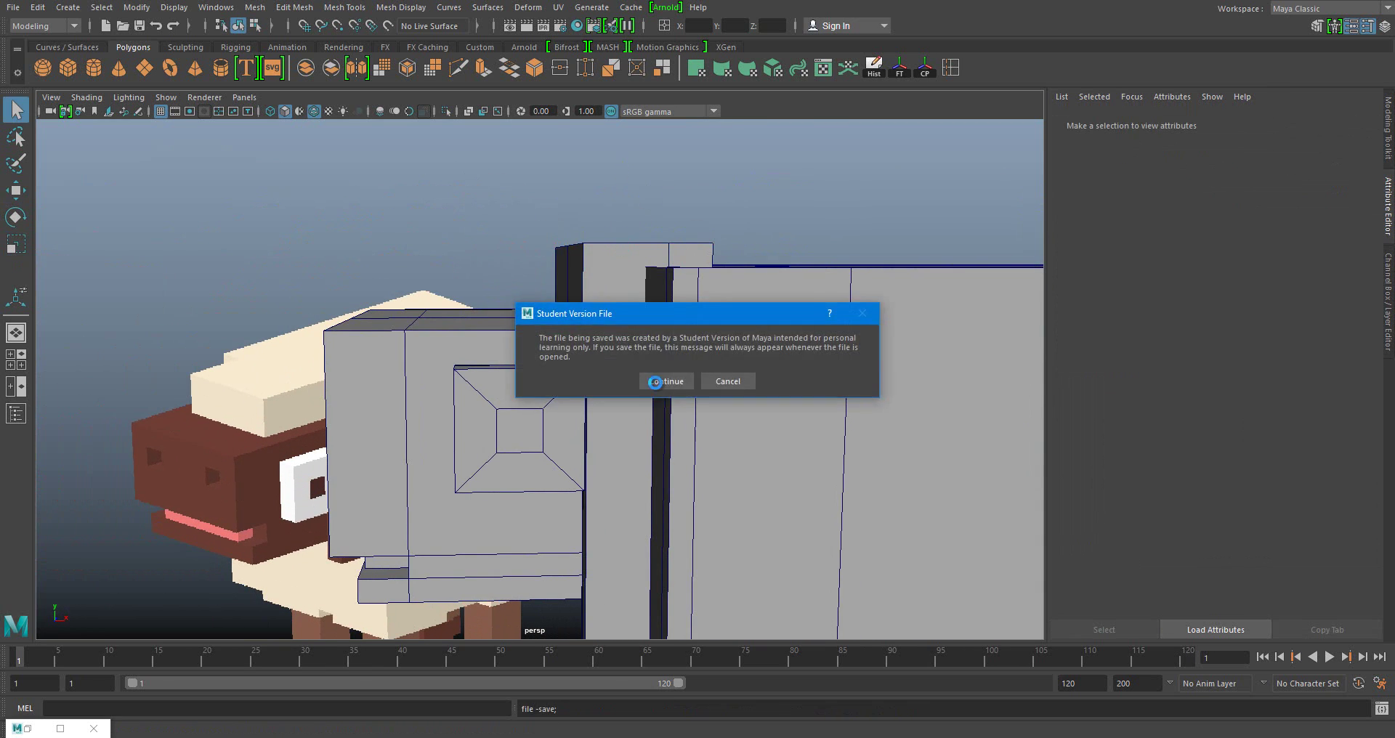
pyautogui.click(668, 380)
pyautogui.scroll(-4, 654, 392)
pyautogui.keyDown('alt'); pyautogui.moveTo(654, 392); pyautogui.dragTo(764, 404); pyautogui.keyUp('alt')
pyautogui.click(513, 558)
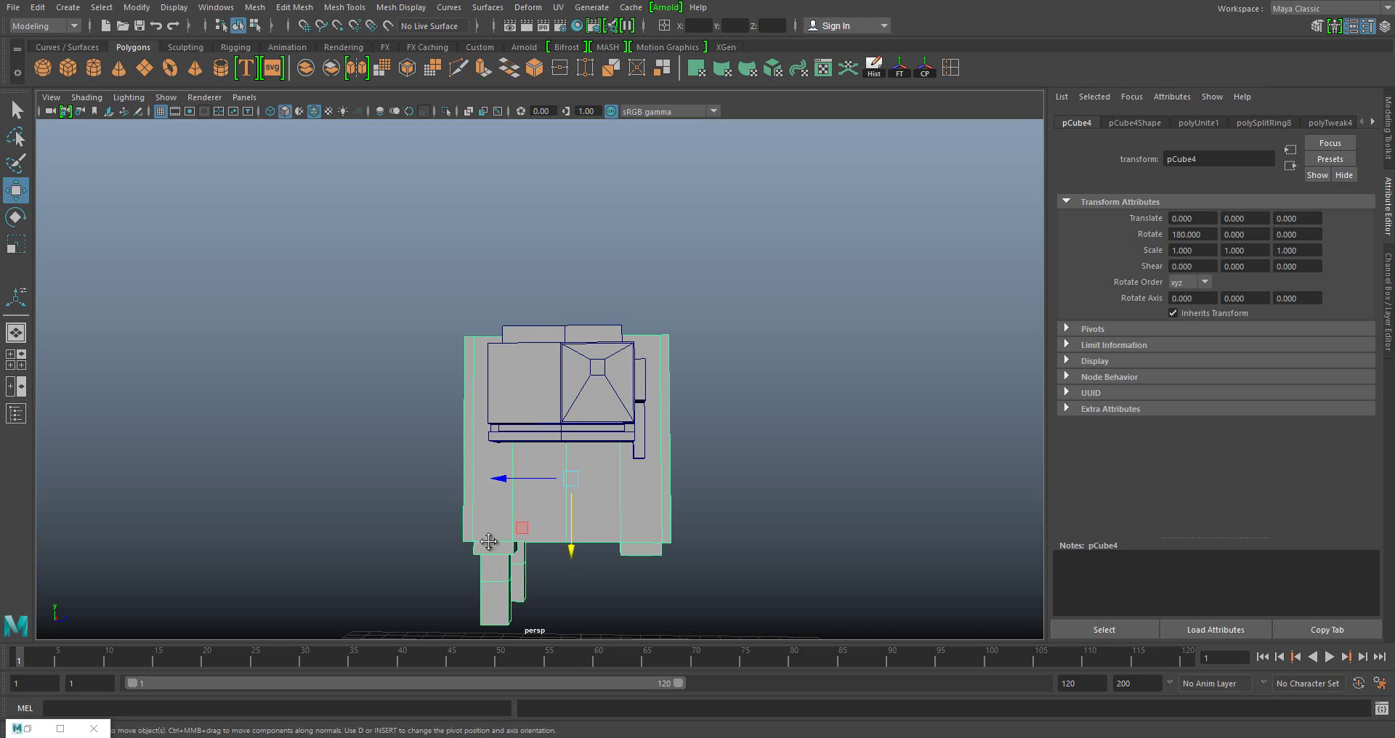
# - Separate one leg's faces into its own object, polySurface1
pyautogui.keyDown('alt'); pyautogui.moveTo(488, 542); pyautogui.dragTo(523, 502); pyautogui.keyUp('alt')
pyautogui.click(537, 480)
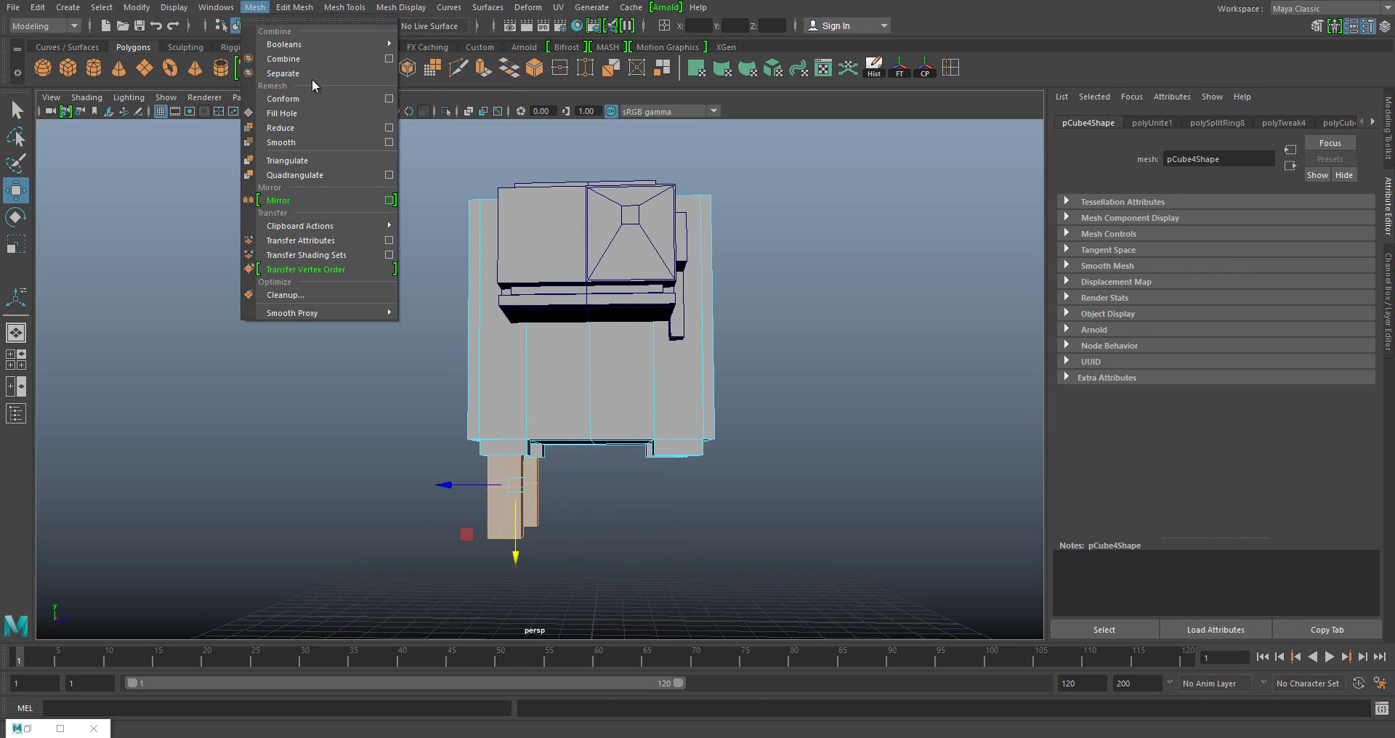
pyautogui.click(312, 77)
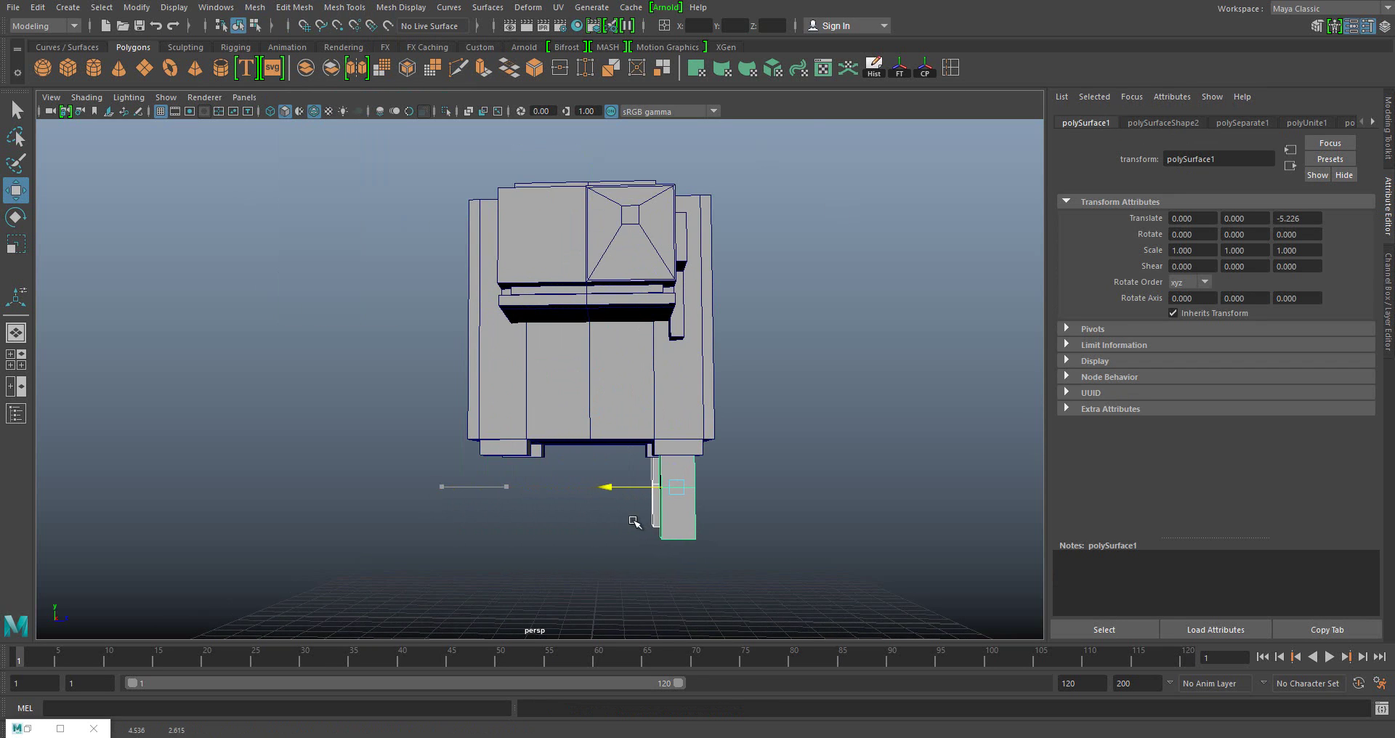
pyautogui.moveTo(634, 522)
pyautogui.keyDown('alt'); pyautogui.mouseDown()
pyautogui.moveTo(576, 492)
pyautogui.moveTo(572, 515)
pyautogui.mouseUp(); pyautogui.keyUp('alt')
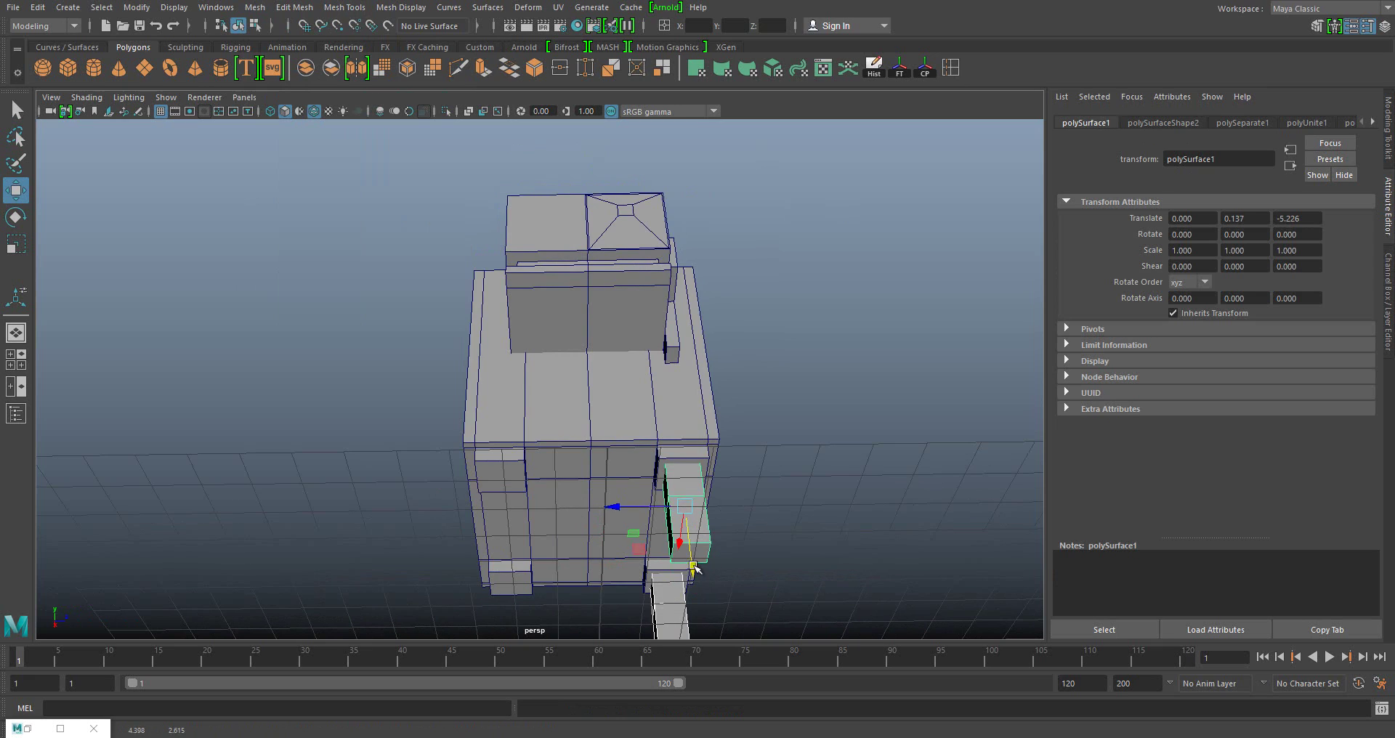
pyautogui.click(583, 537)
pyautogui.moveTo(694, 568)
pyautogui.keyDown('alt'); pyautogui.mouseDown()
pyautogui.moveTo(583, 536)
pyautogui.moveTo(509, 363)
pyautogui.mouseUp(); pyautogui.keyUp('alt')
pyautogui.hotkey('ctrl', 'z')
pyautogui.scroll(3, 483, 305)
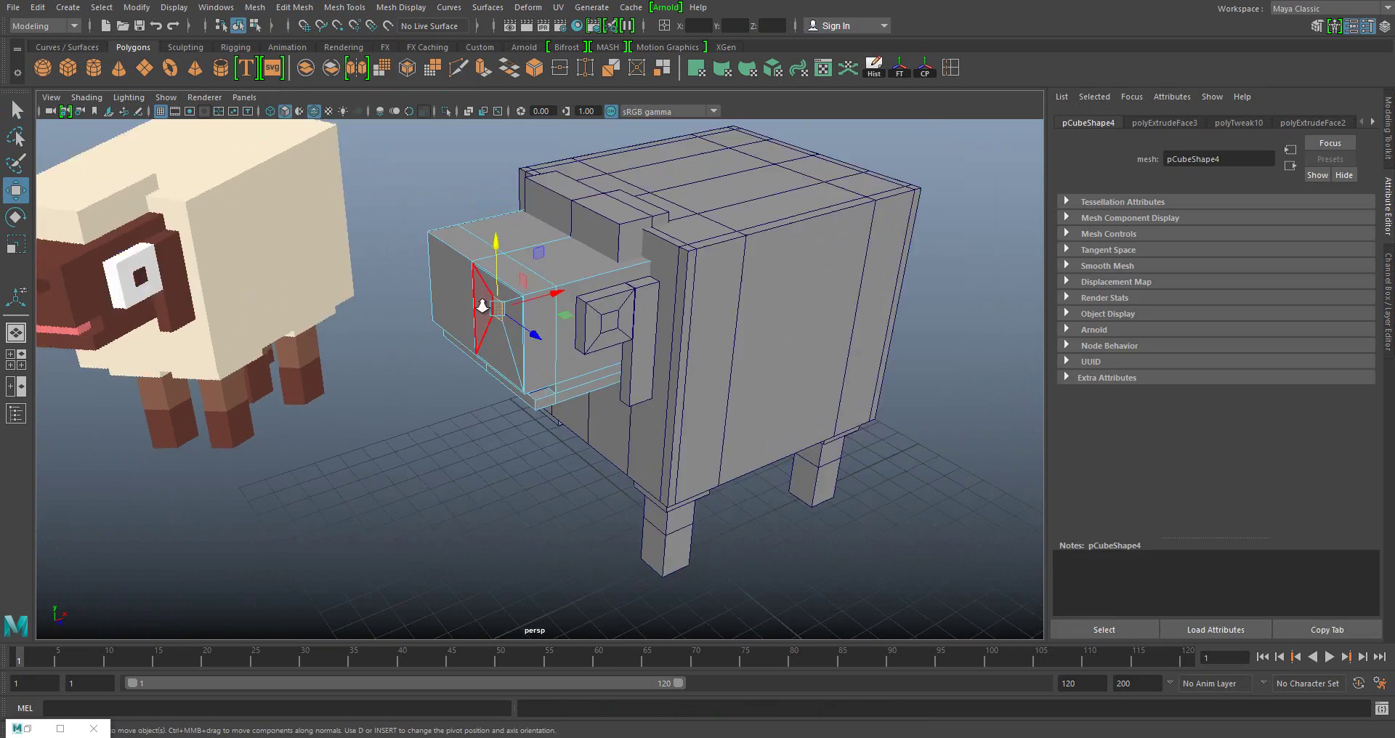
pyautogui.scroll(-3, 482, 306)
# - Give the head a new Lambert named 'sheep_borwn' with brown sampled from the reference head
pyautogui.moveTo(582, 342); pyautogui.dragTo(690, 638, button='right')
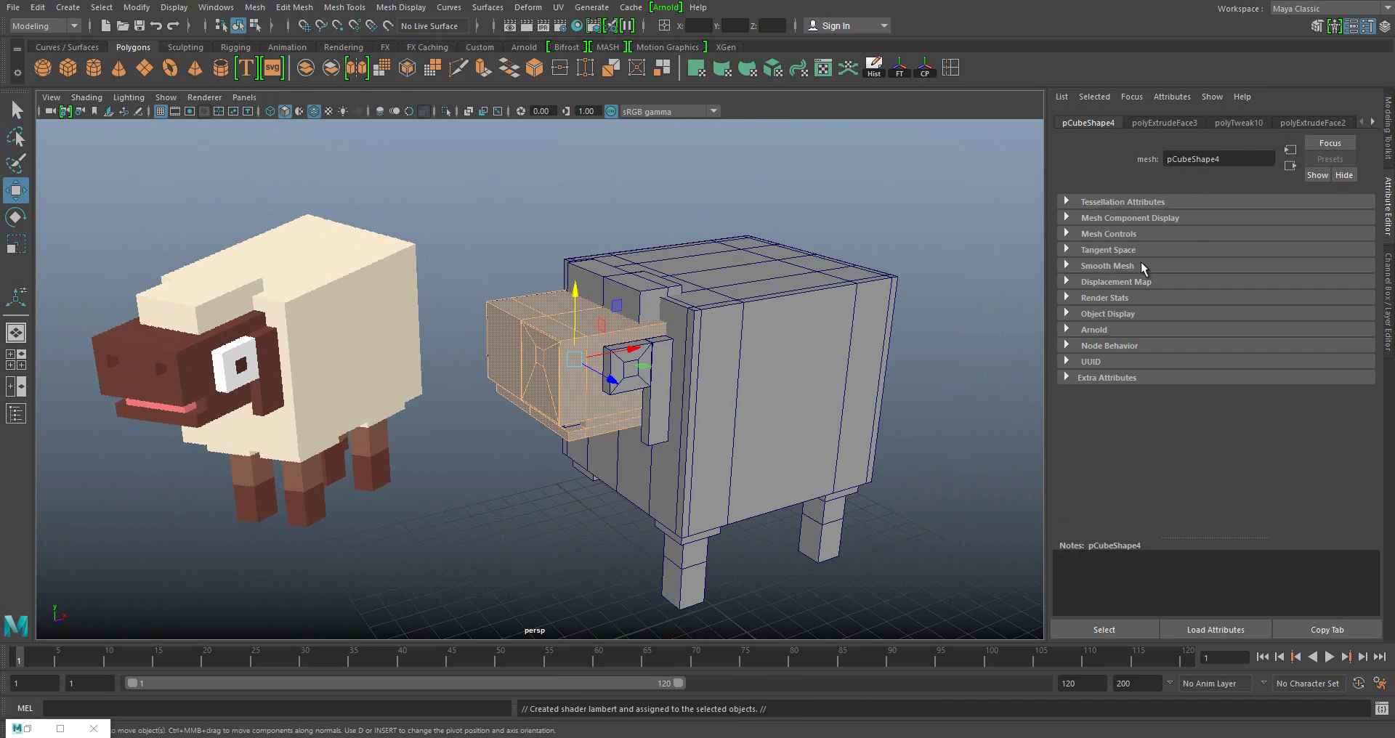
pyautogui.doubleClick(1166, 160)
pyautogui.write('sheep_borwn')
pyautogui.press('Return')
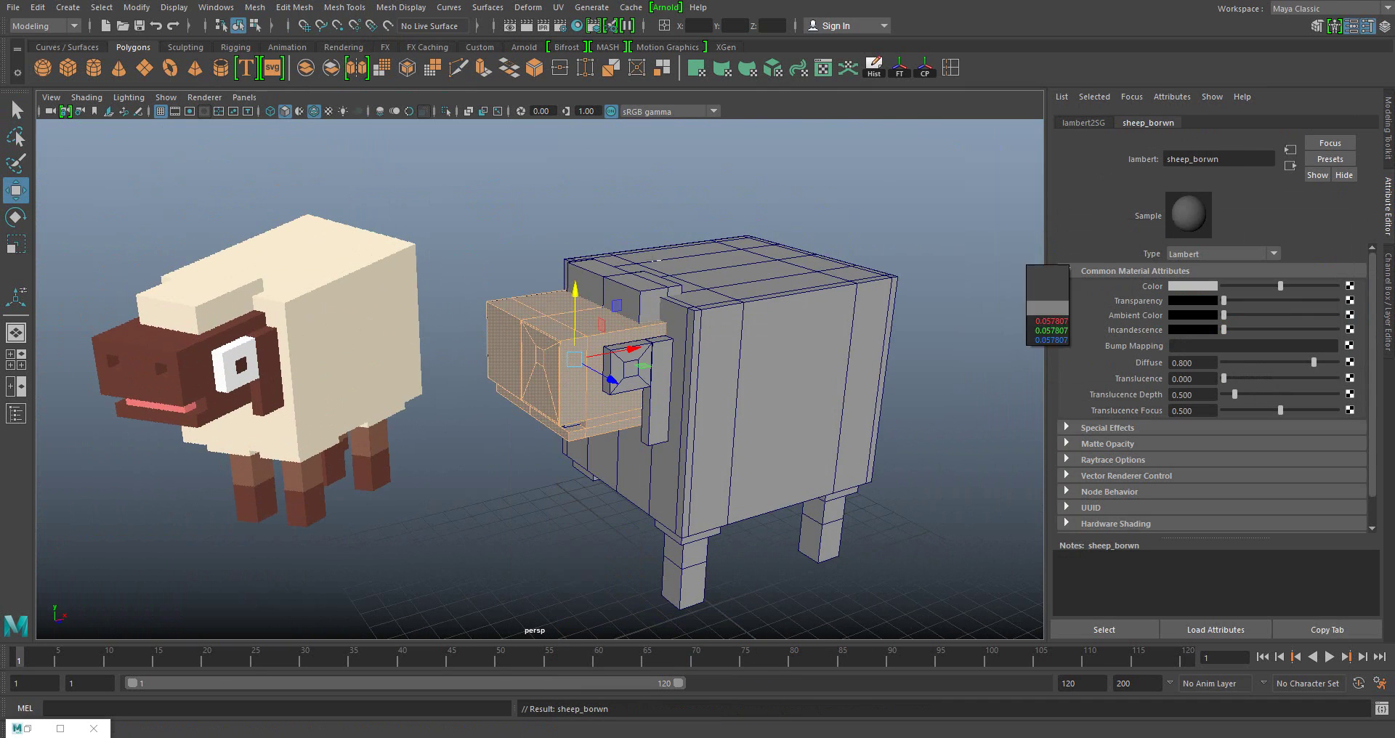
pyautogui.moveTo(1025, 264); pyautogui.dragTo(192, 351)
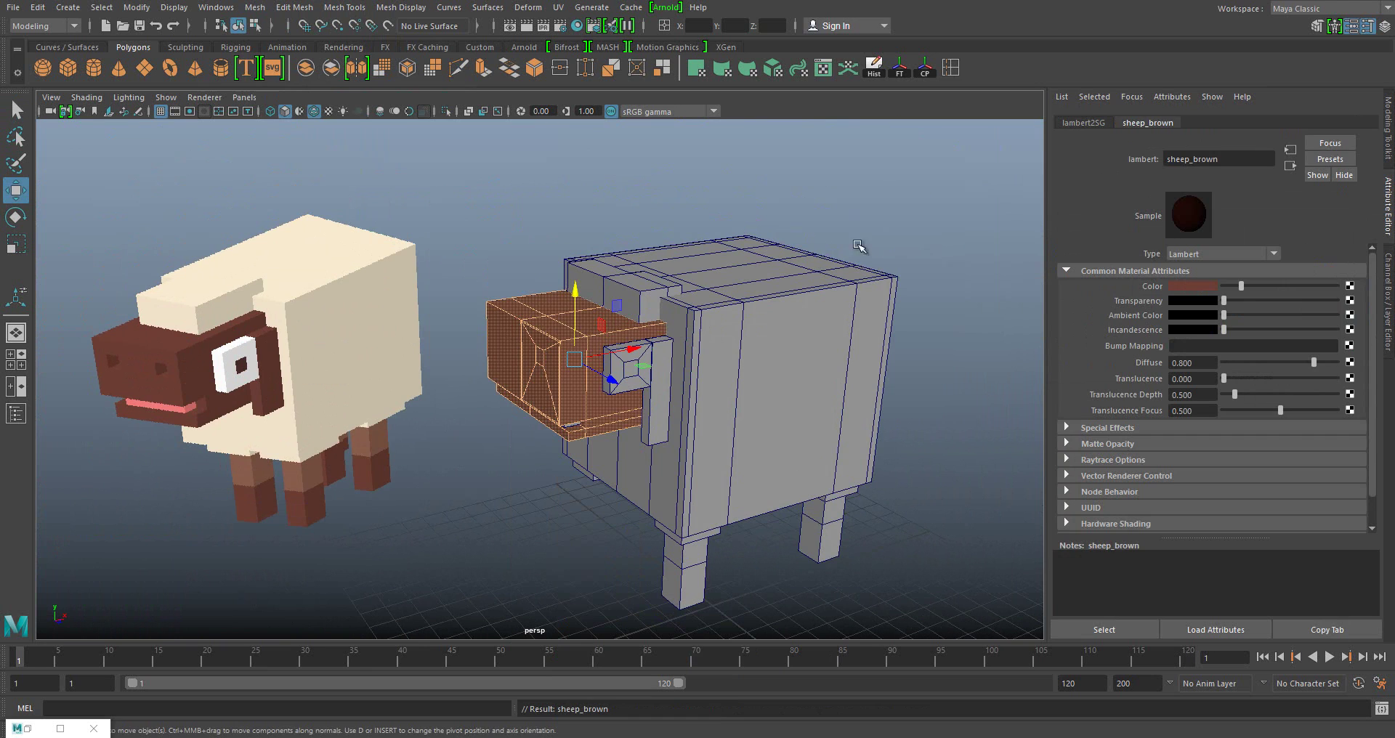
# - Apply the brown material to the thin under-head piece and both lower legs, then save
pyautogui.click(664, 394)
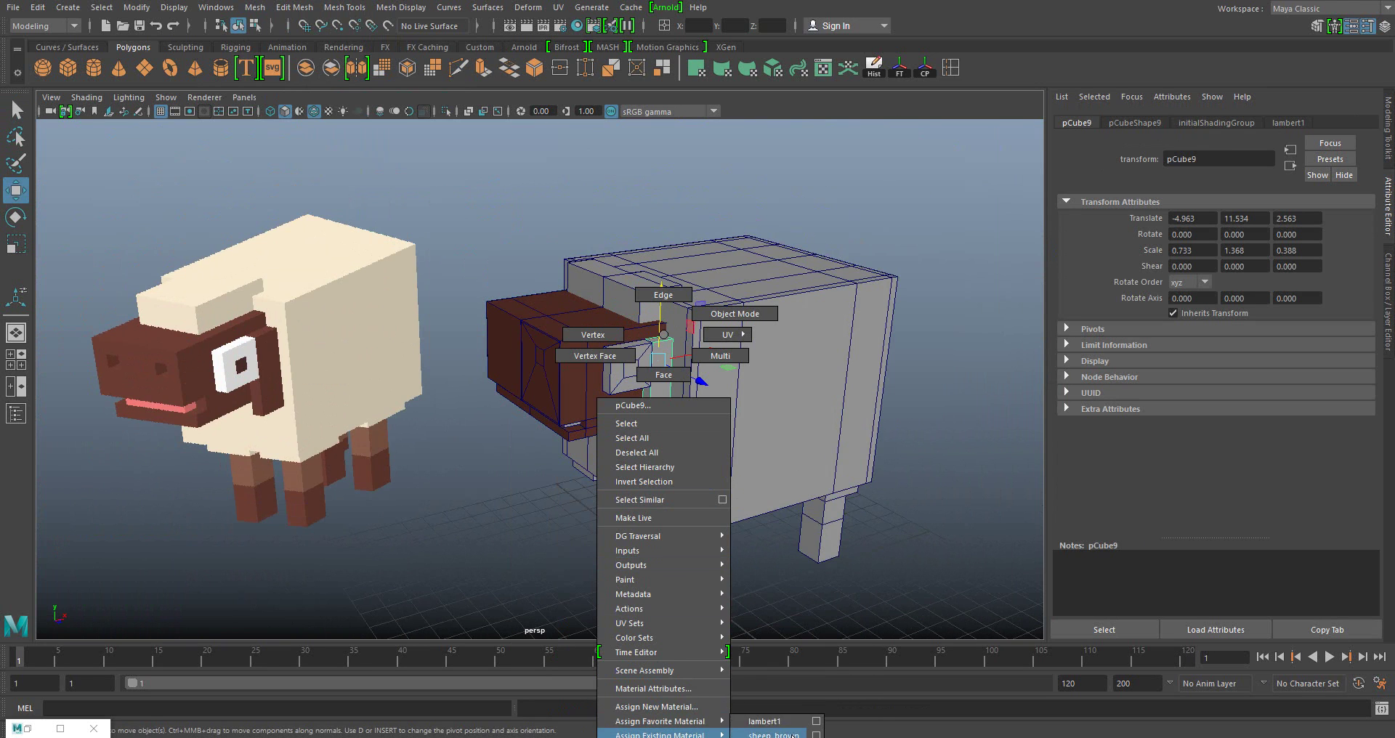
pyautogui.moveTo(664, 394); pyautogui.dragTo(756, 713, button='right')
pyautogui.keyDown('alt'); pyautogui.moveTo(930, 597); pyautogui.dragTo(702, 548); pyautogui.keyUp('alt')
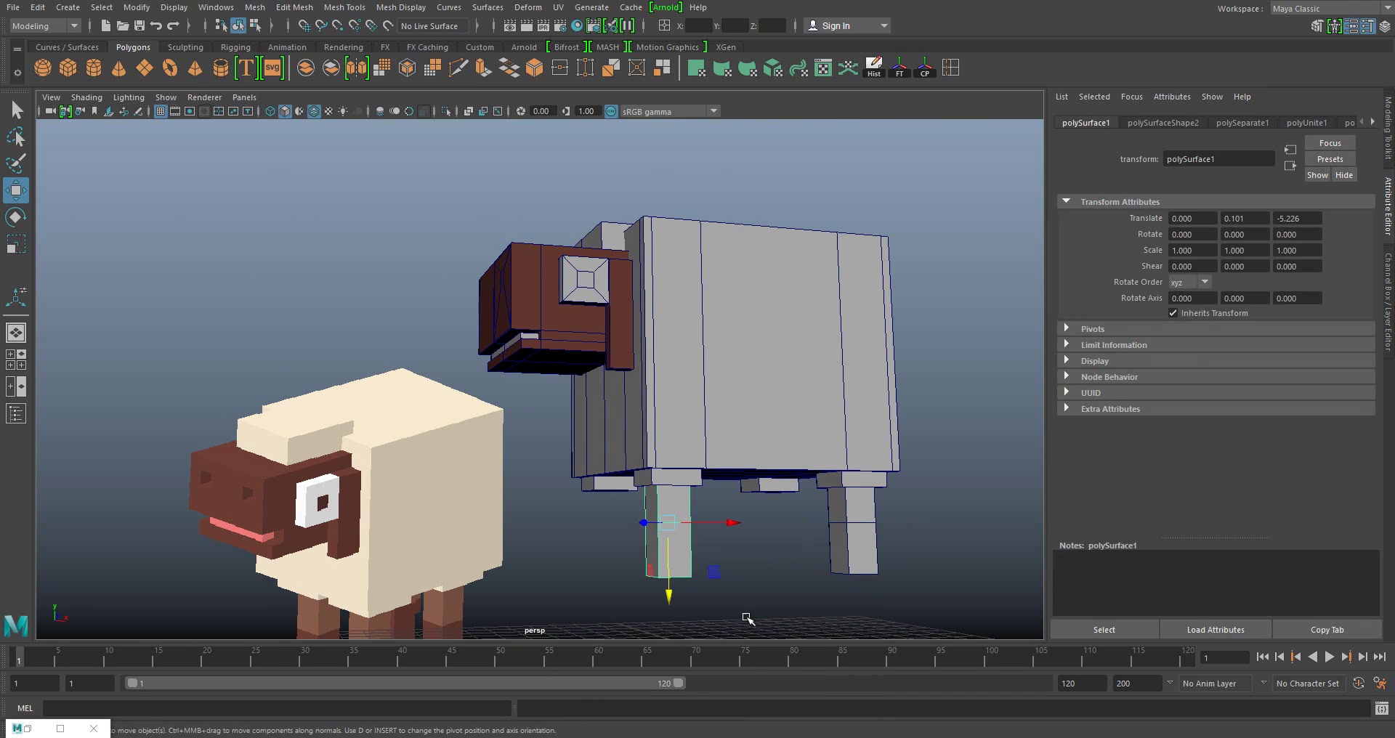
pyautogui.moveTo(700, 342); pyautogui.dragTo(672, 716, button='right')
pyautogui.click(875, 546)
pyautogui.moveTo(863, 338); pyautogui.dragTo(881, 710, button='right')
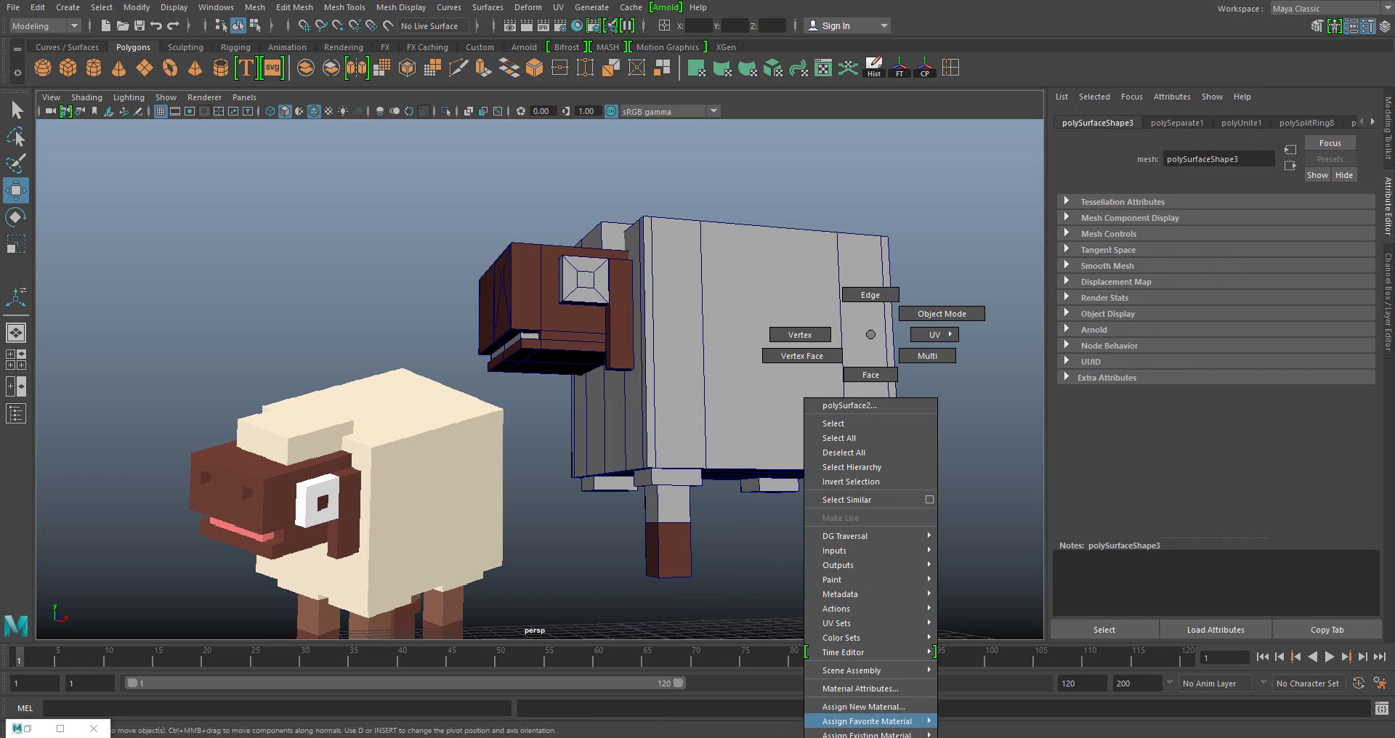
pyautogui.hotkey('ctrl', 's')
pyautogui.moveTo(654, 524)
pyautogui.keyDown('alt'); pyautogui.mouseDown()
pyautogui.moveTo(702, 444)
pyautogui.moveTo(655, 407)
pyautogui.mouseUp(); pyautogui.keyUp('alt')
pyautogui.press('Return')
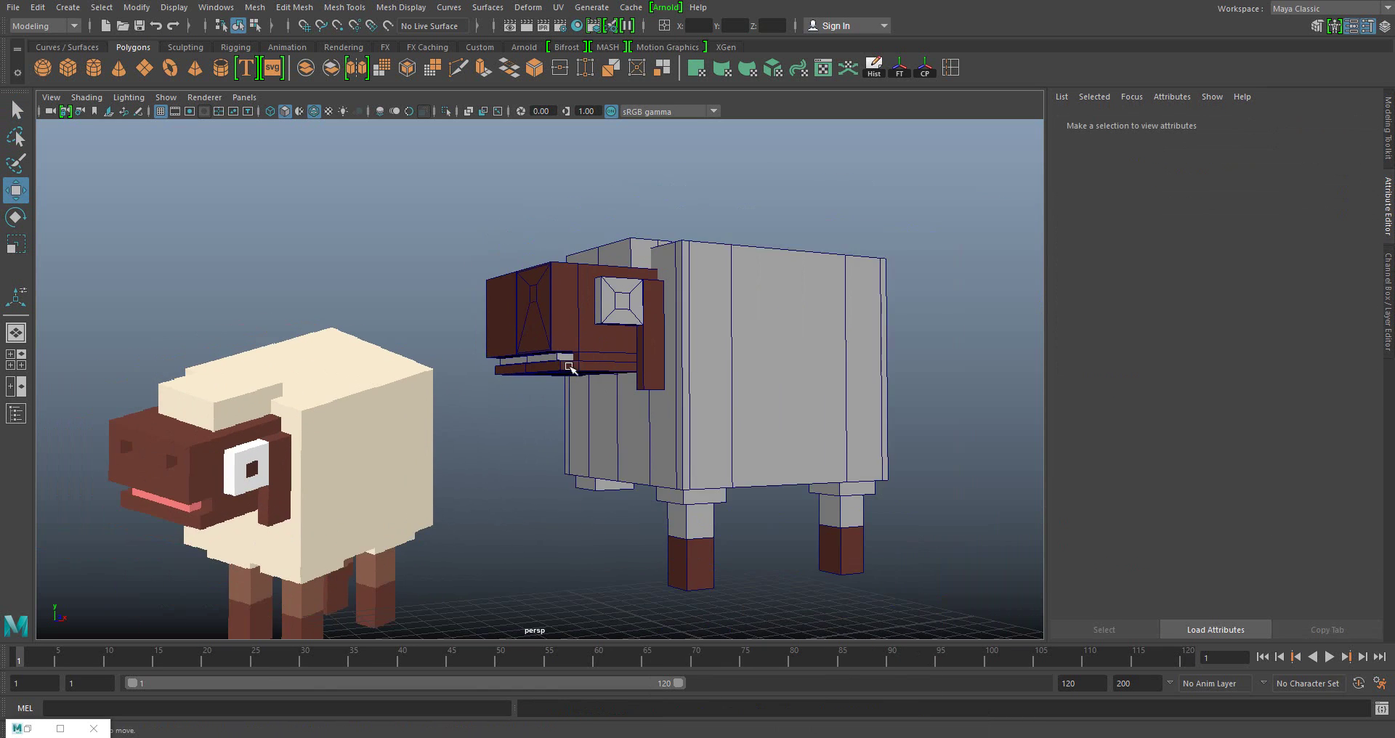
# - Give the body a new wool material matching the reference sheep's cream colour
pyautogui.click(717, 405)
pyautogui.press('w')
pyautogui.scroll(2, 730, 316)
pyautogui.moveTo(730, 316); pyautogui.dragTo(675, 702, button='right')
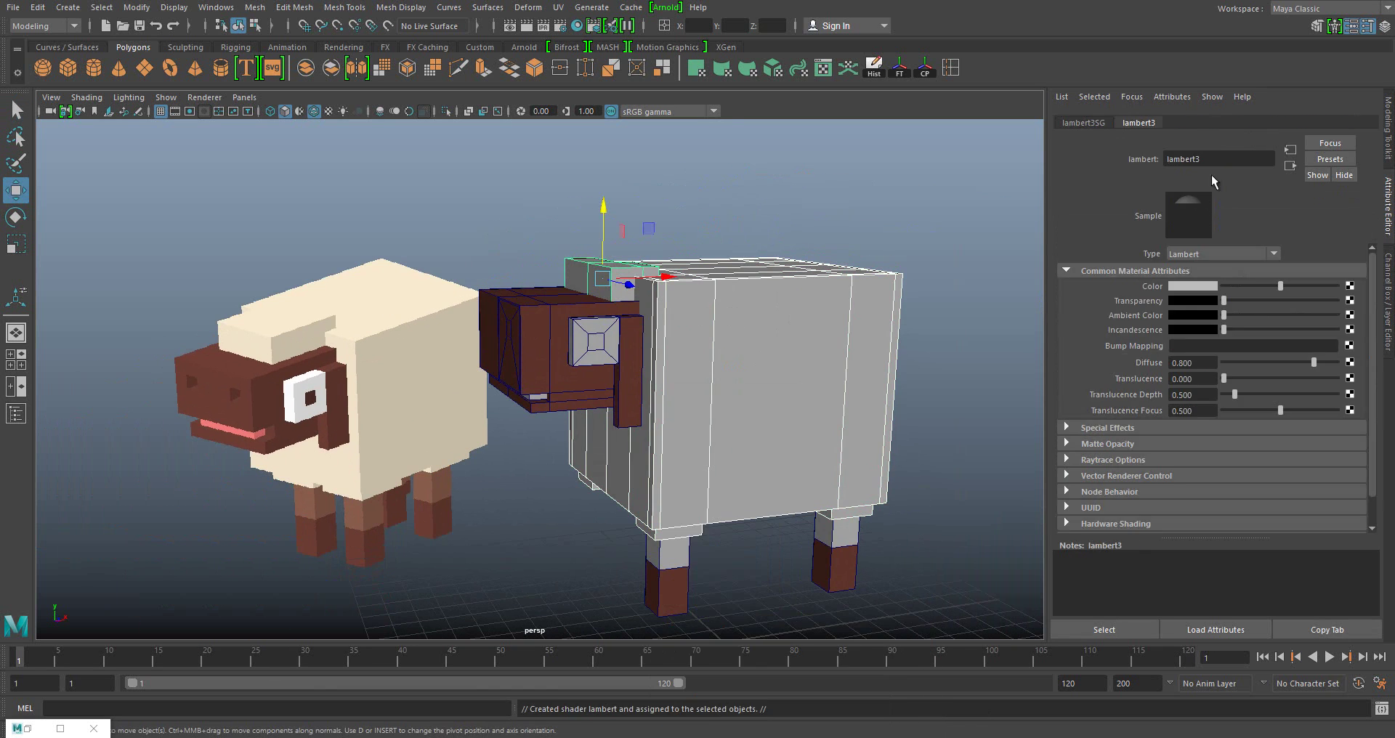
pyautogui.click(1212, 286)
pyautogui.click(386, 364)
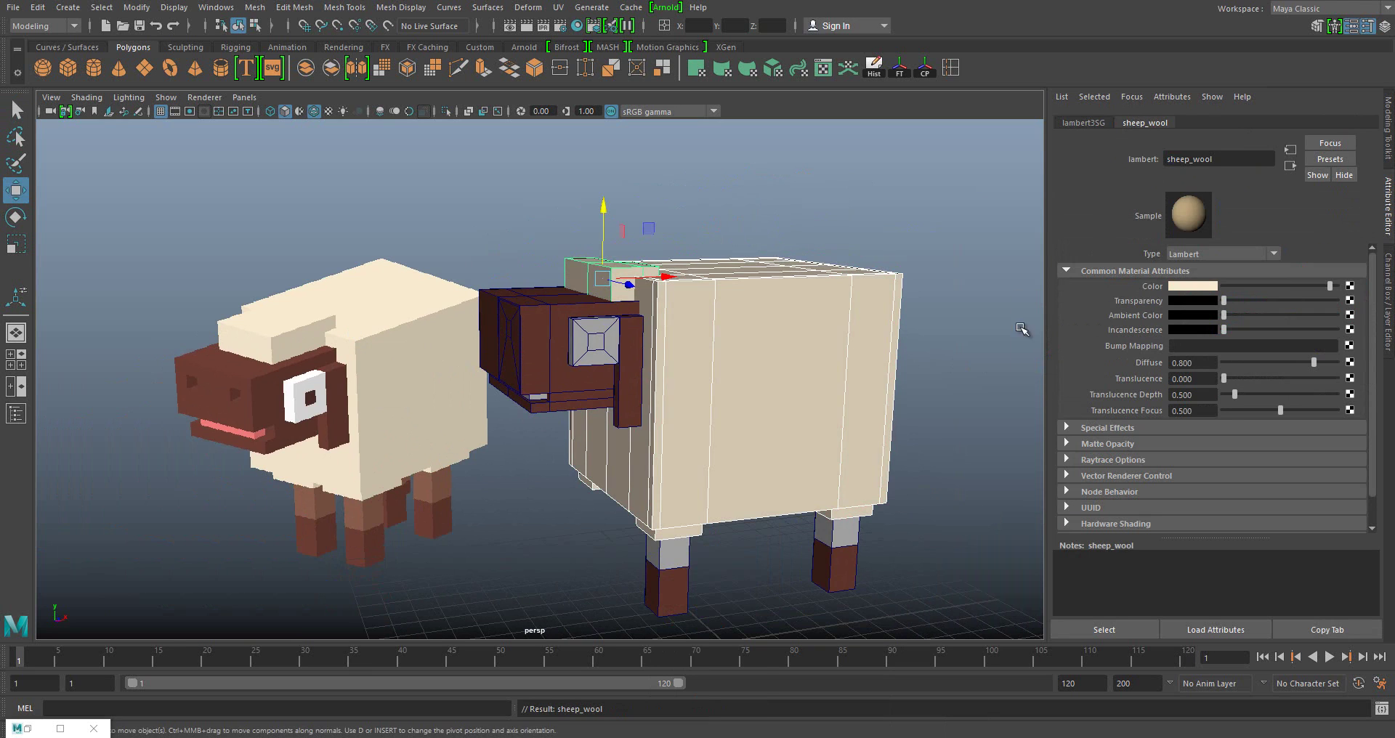
# - Assign the mouth strip a new pink material sampled from the reference mouth
pyautogui.keyDown('alt'); pyautogui.moveTo(385, 364); pyautogui.dragTo(509, 342); pyautogui.keyUp('alt')
pyautogui.scroll(3, 519, 343)
pyautogui.click(518, 343)
pyautogui.moveTo(518, 344); pyautogui.dragTo(636, 626, button='right')
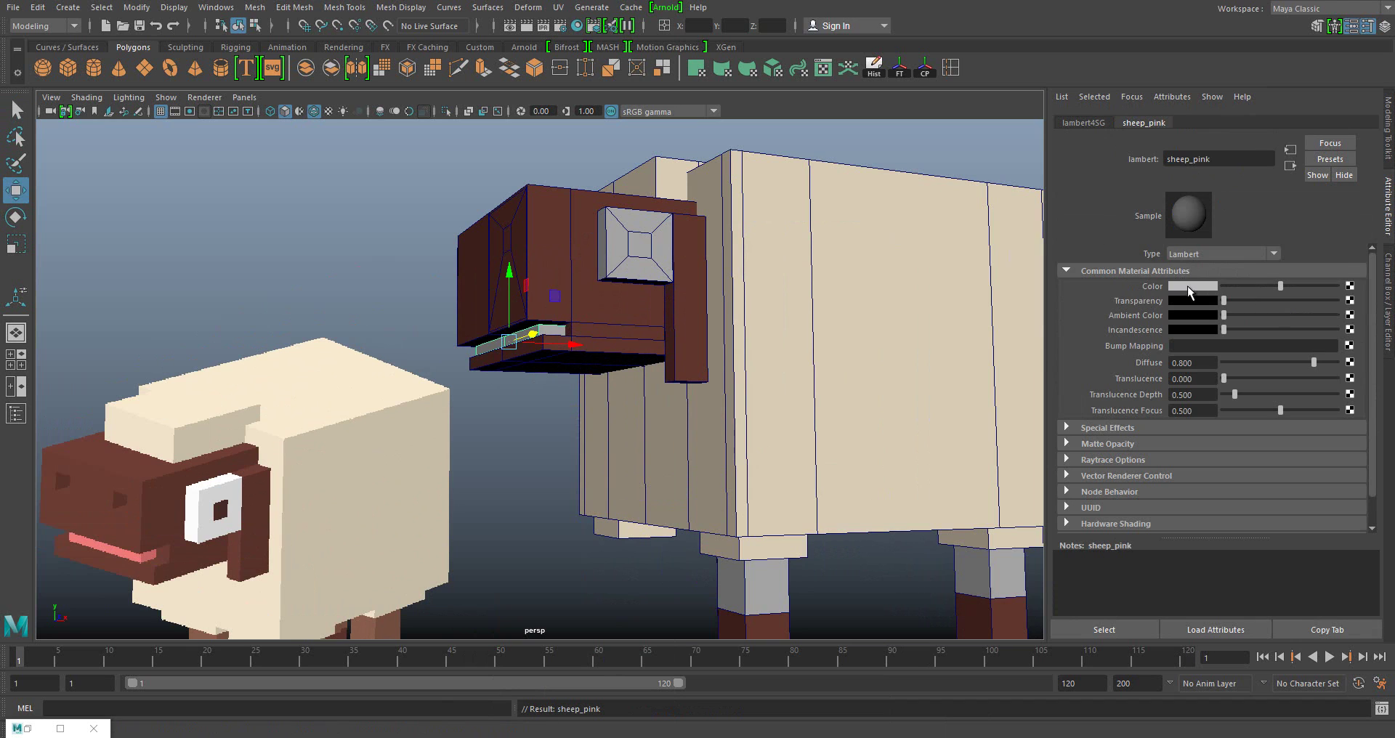
pyautogui.moveTo(1189, 290); pyautogui.dragTo(234, 525)
# - Make both ear blocks brown
pyautogui.click(637, 240)
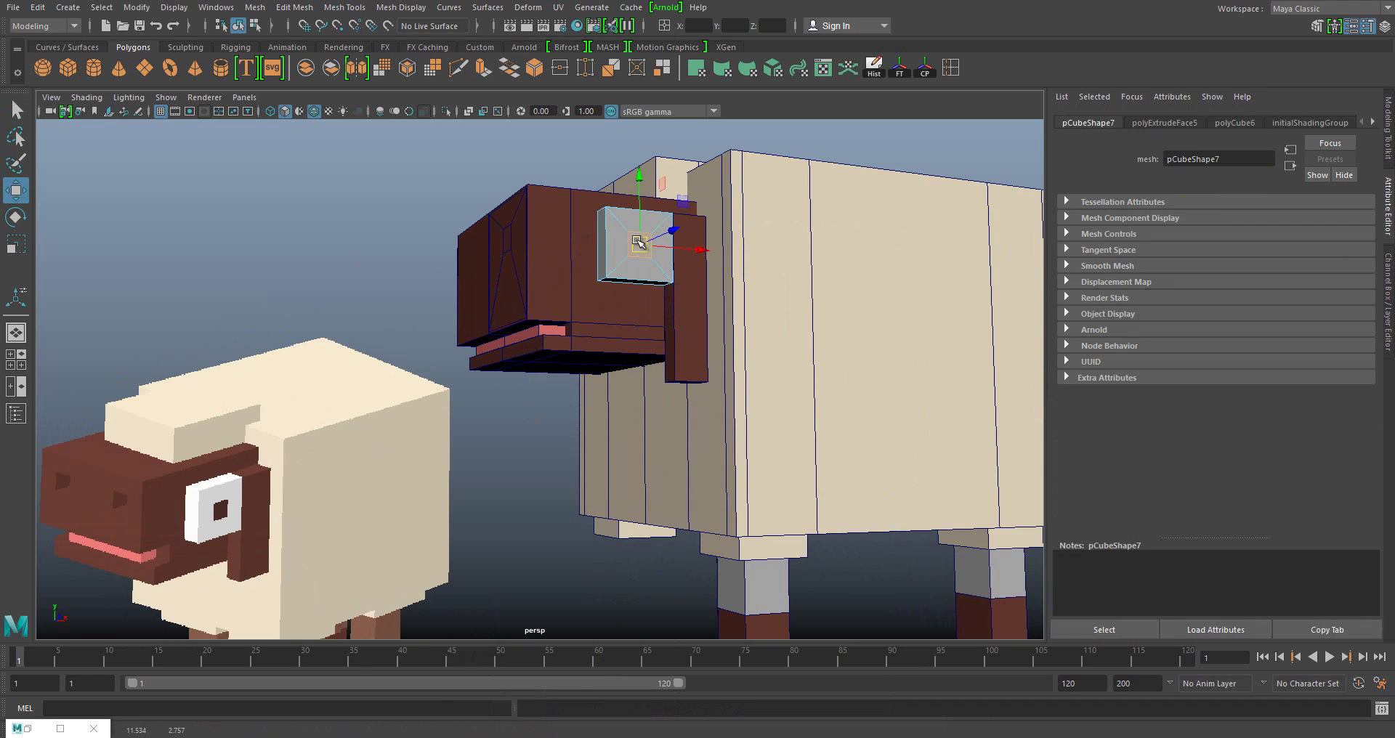
pyautogui.moveTo(637, 241); pyautogui.dragTo(740, 662, button='right')
pyautogui.click(624, 262)
pyautogui.moveTo(624, 263)
pyautogui.mouseDown(button='right')
pyautogui.moveTo(666, 666)
pyautogui.moveTo(738, 614)
pyautogui.mouseUp(button='right')
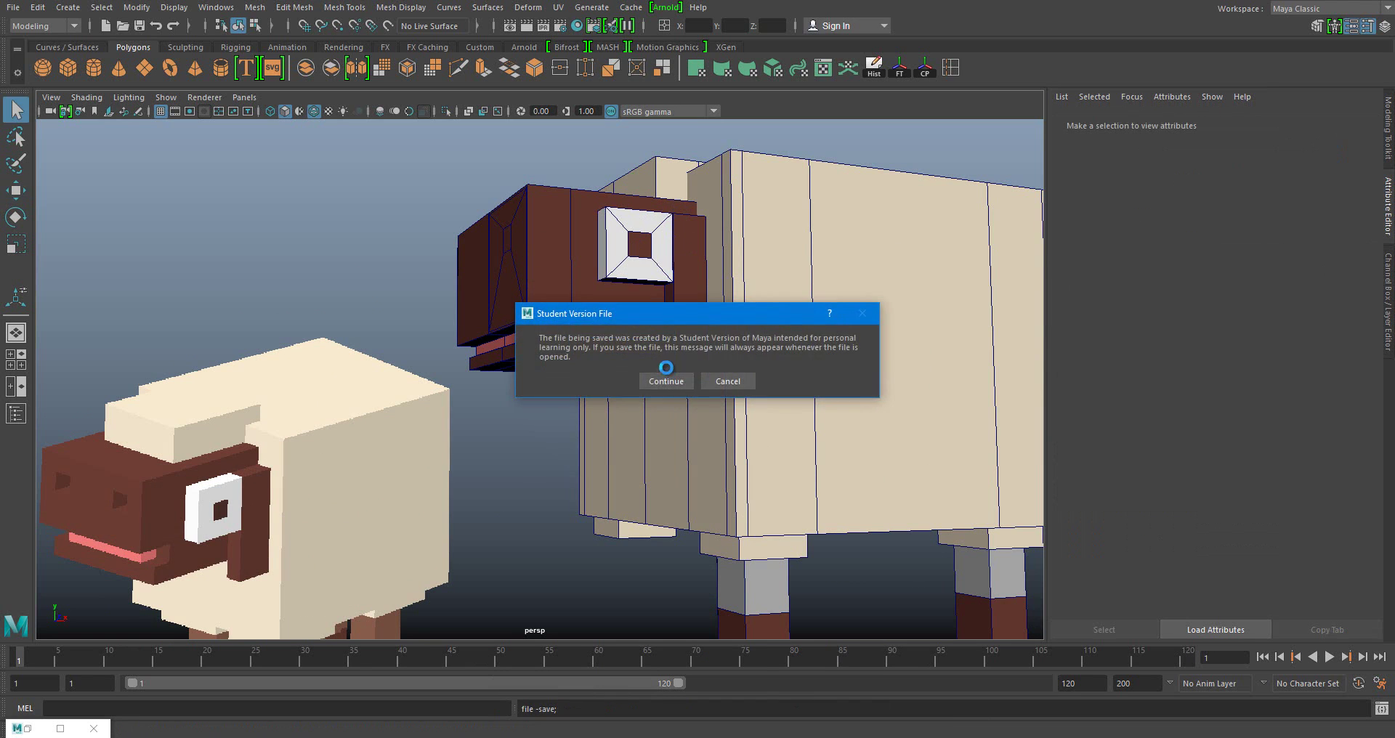
# - Give the upper parts of the legs a new light-coloured 'sheep light' material
pyautogui.moveTo(560, 374)
pyautogui.mouseDown()
pyautogui.moveTo(652, 393)
pyautogui.moveTo(699, 363)
pyautogui.mouseUp()
pyautogui.hotkey('ctrl', 'z')
pyautogui.moveTo(823, 334); pyautogui.dragTo(944, 631, button='right')
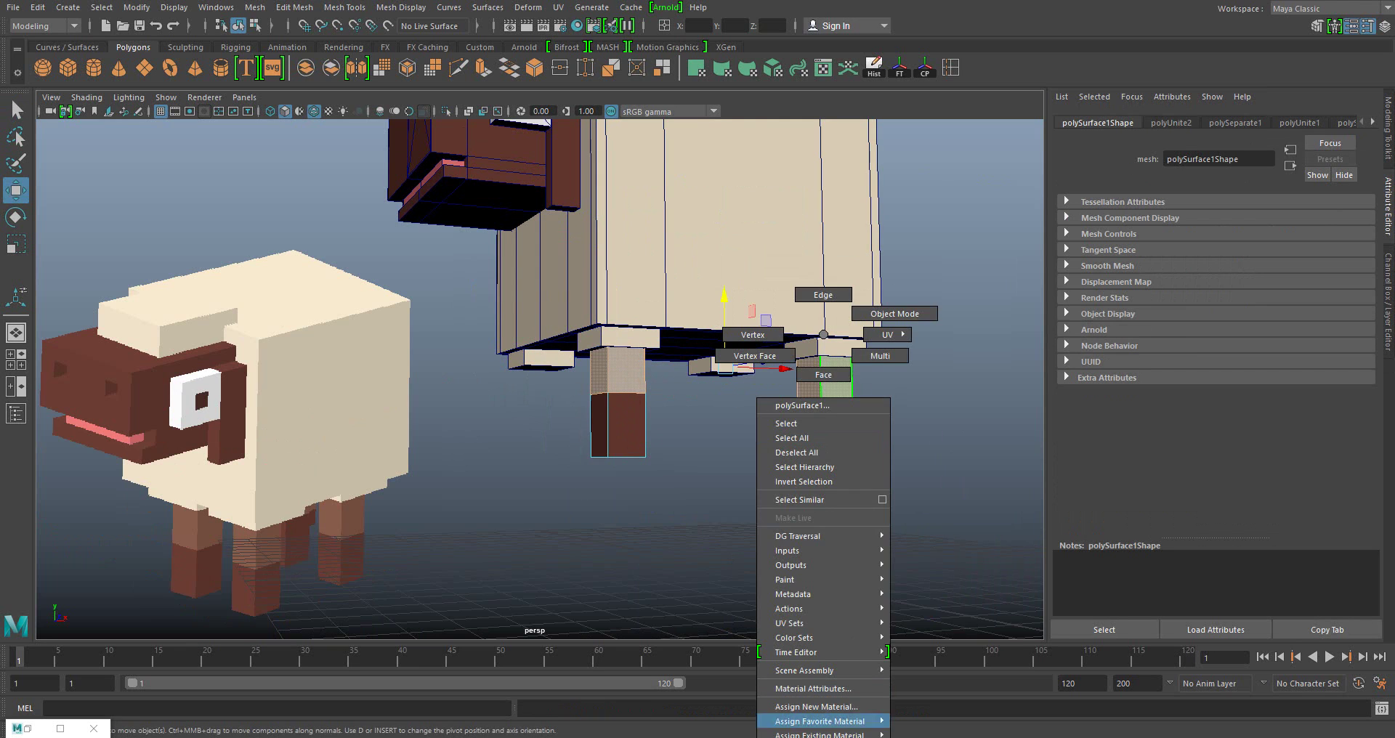
pyautogui.click(944, 630)
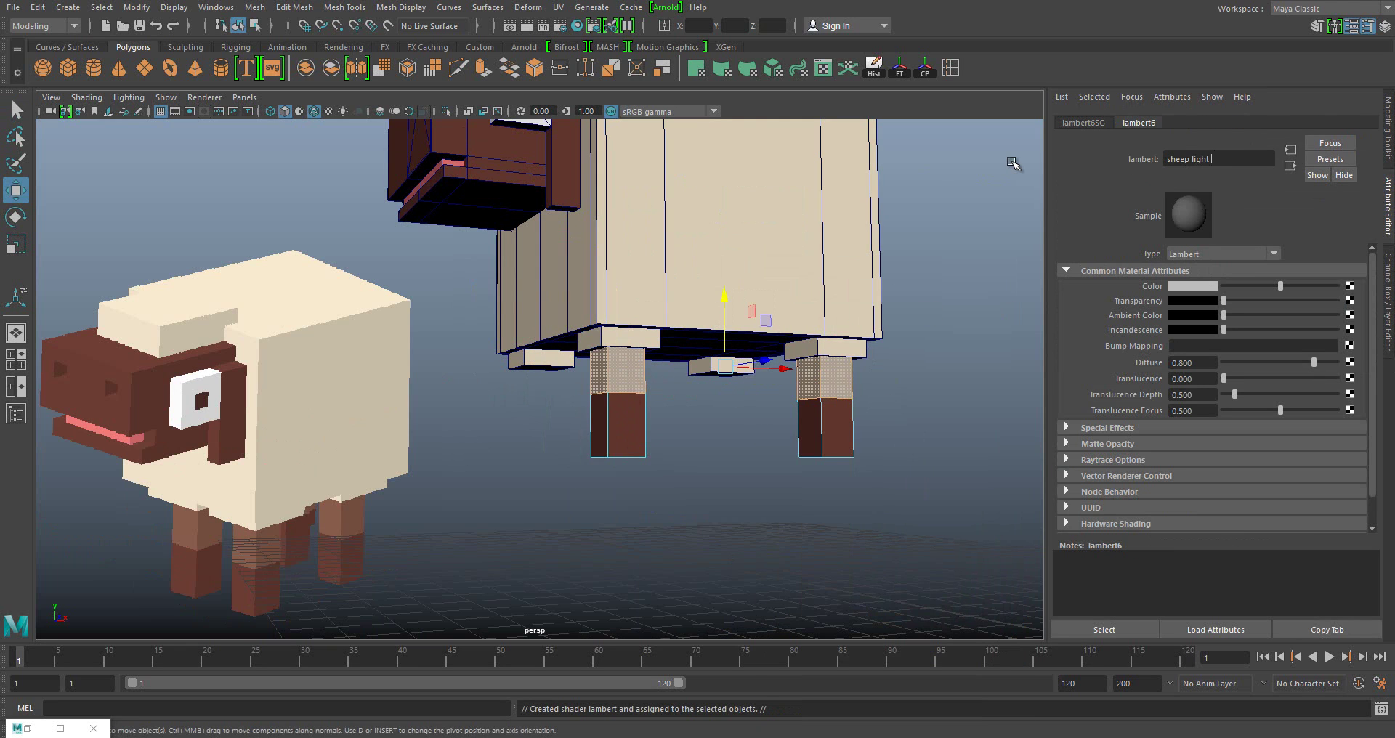
pyautogui.click(1193, 285)
pyautogui.click(701, 420)
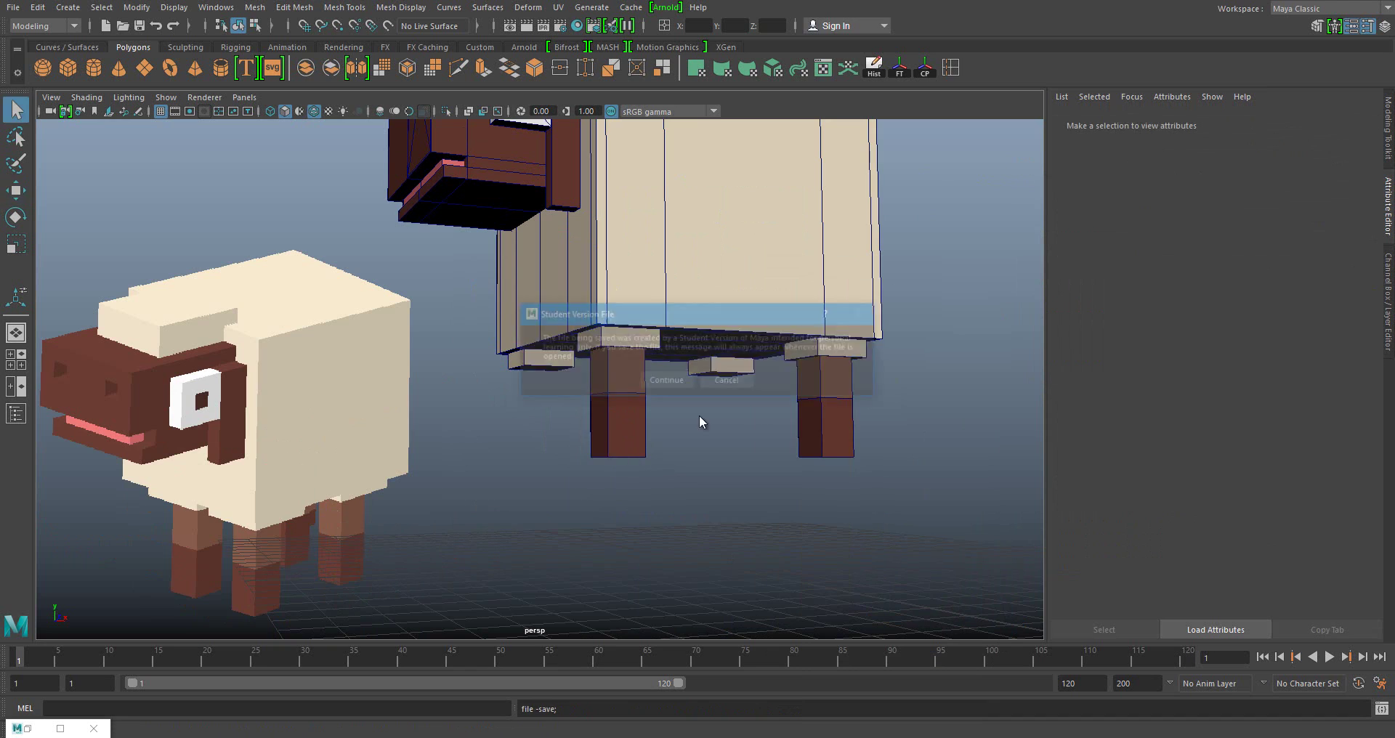
# - Marquee-select one half of the sheep in side view and delete it
pyautogui.press('a')
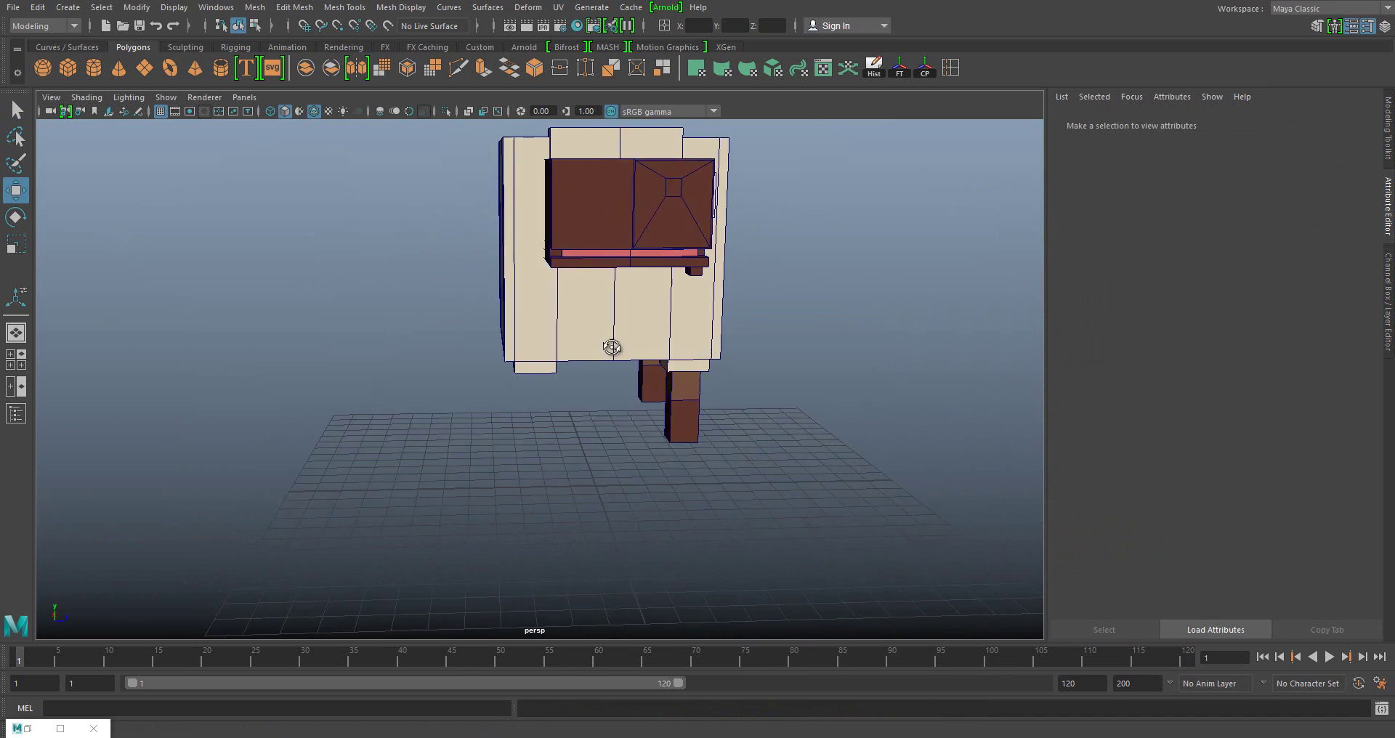
pyautogui.press('space')
pyautogui.press('space')
pyautogui.moveTo(806, 574); pyautogui.dragTo(542, 131)
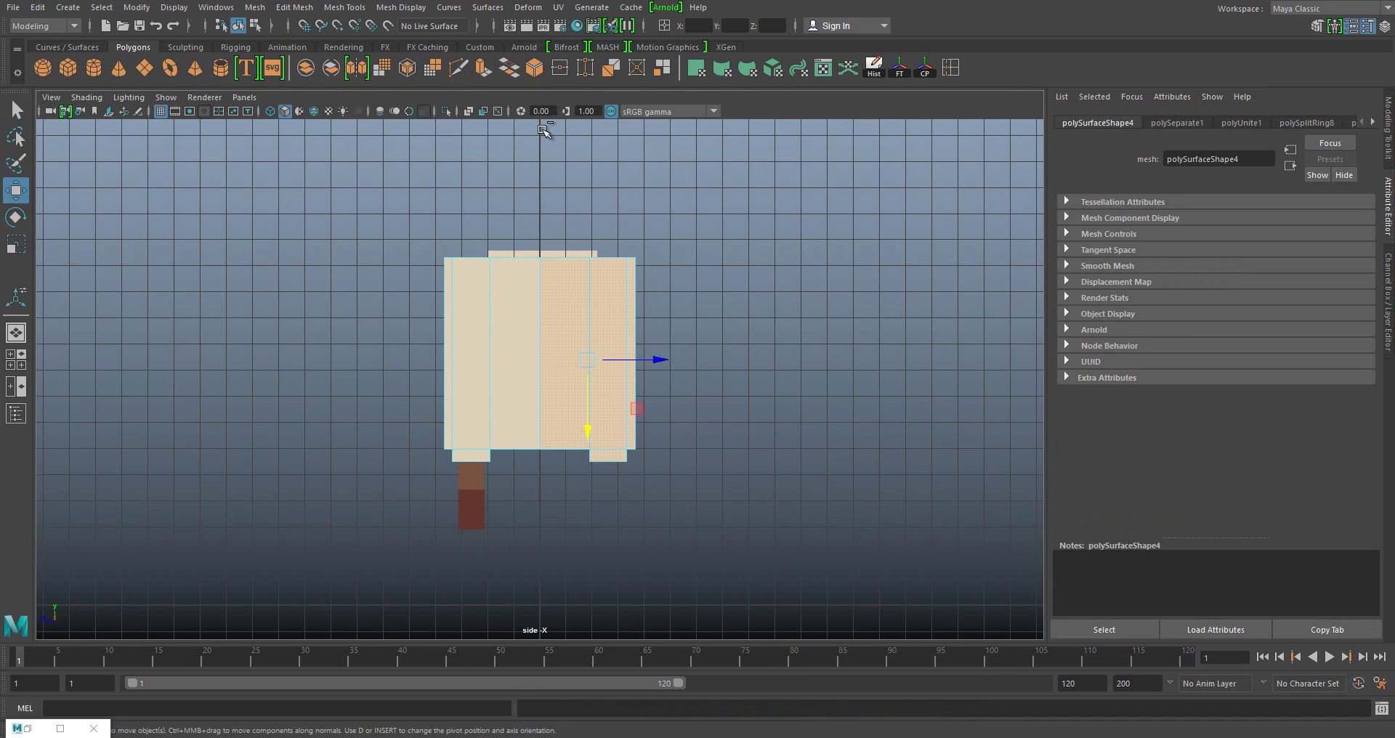
pyautogui.click(767, 524)
pyautogui.hotkey('ctrl', 'z')
pyautogui.hotkey('ctrl', 'z')
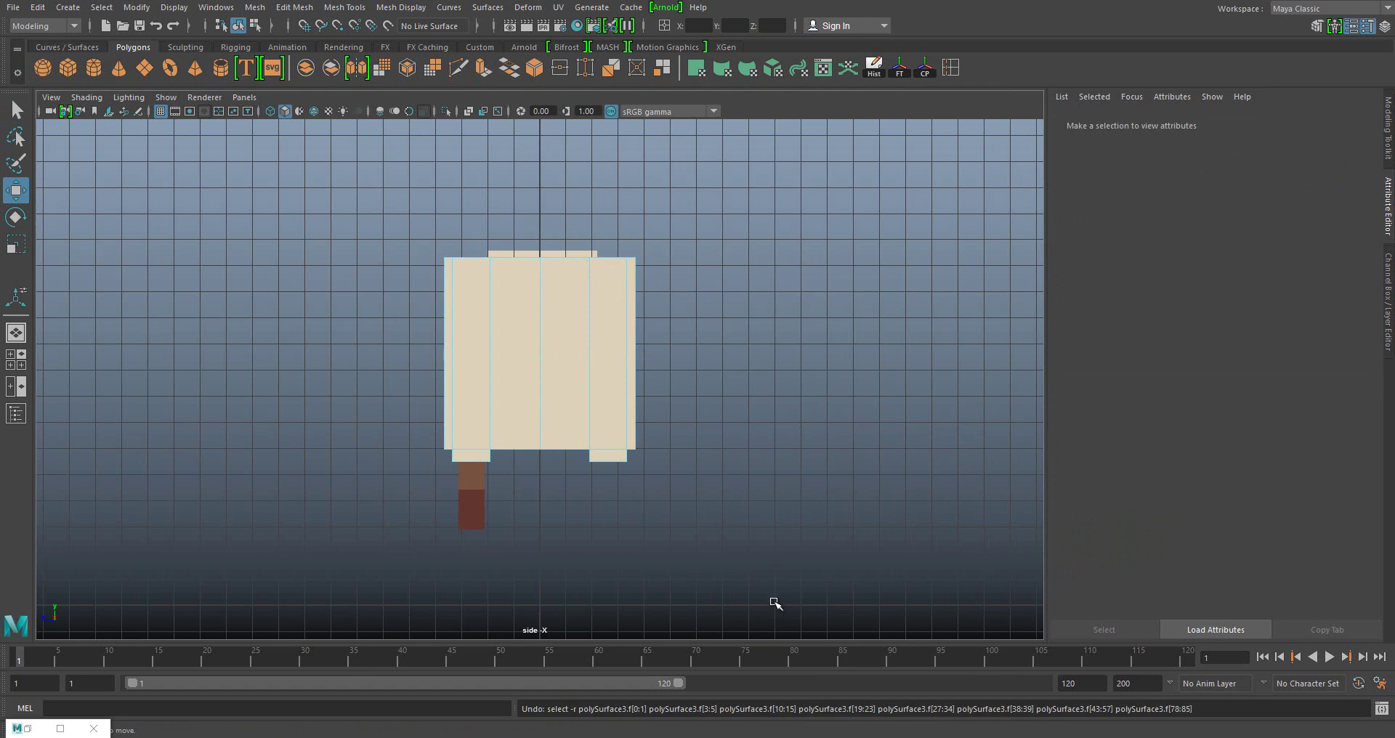
pyautogui.hotkey('ctrl', 'z')
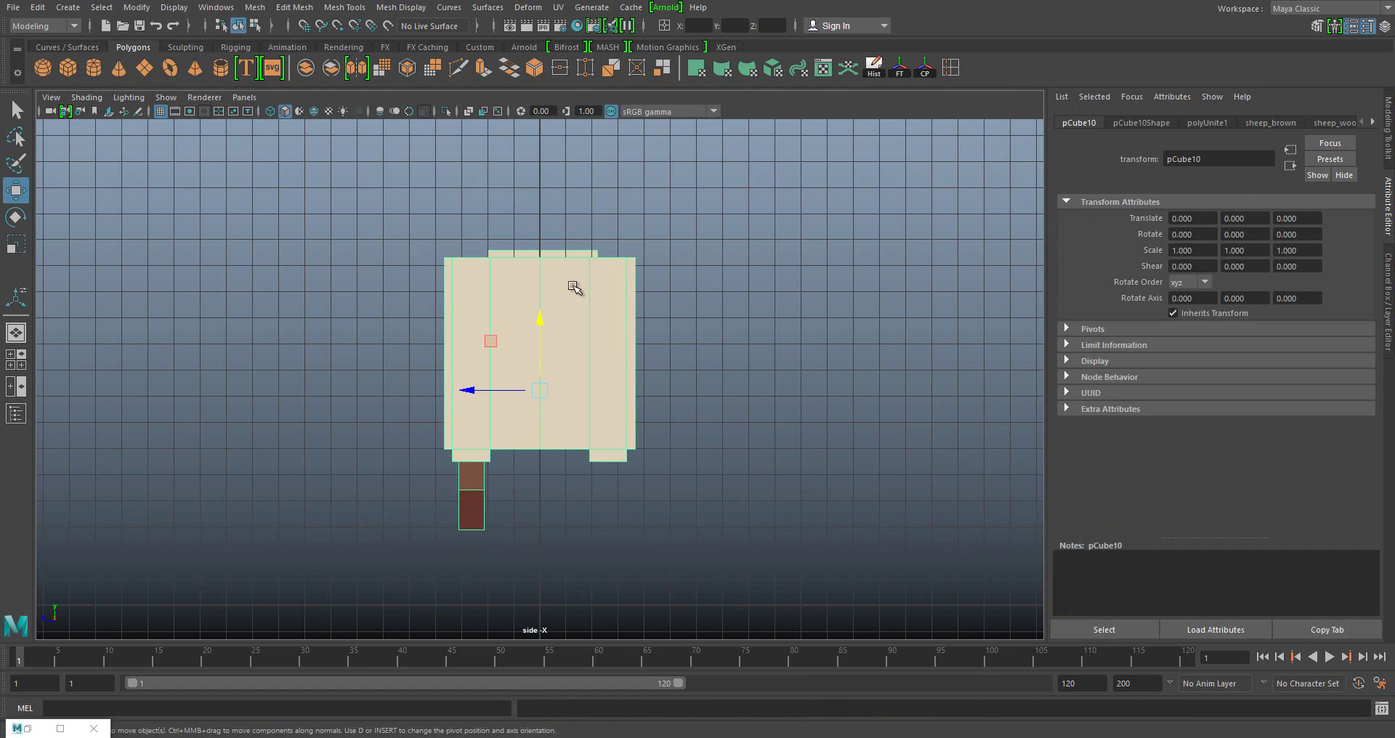
pyautogui.moveTo(788, 576); pyautogui.dragTo(555, 133)
pyautogui.press('Delete')
# - Mirror the remaining half on Z so the sheep is whole with four legs
pyautogui.press('space')
pyautogui.press('space')
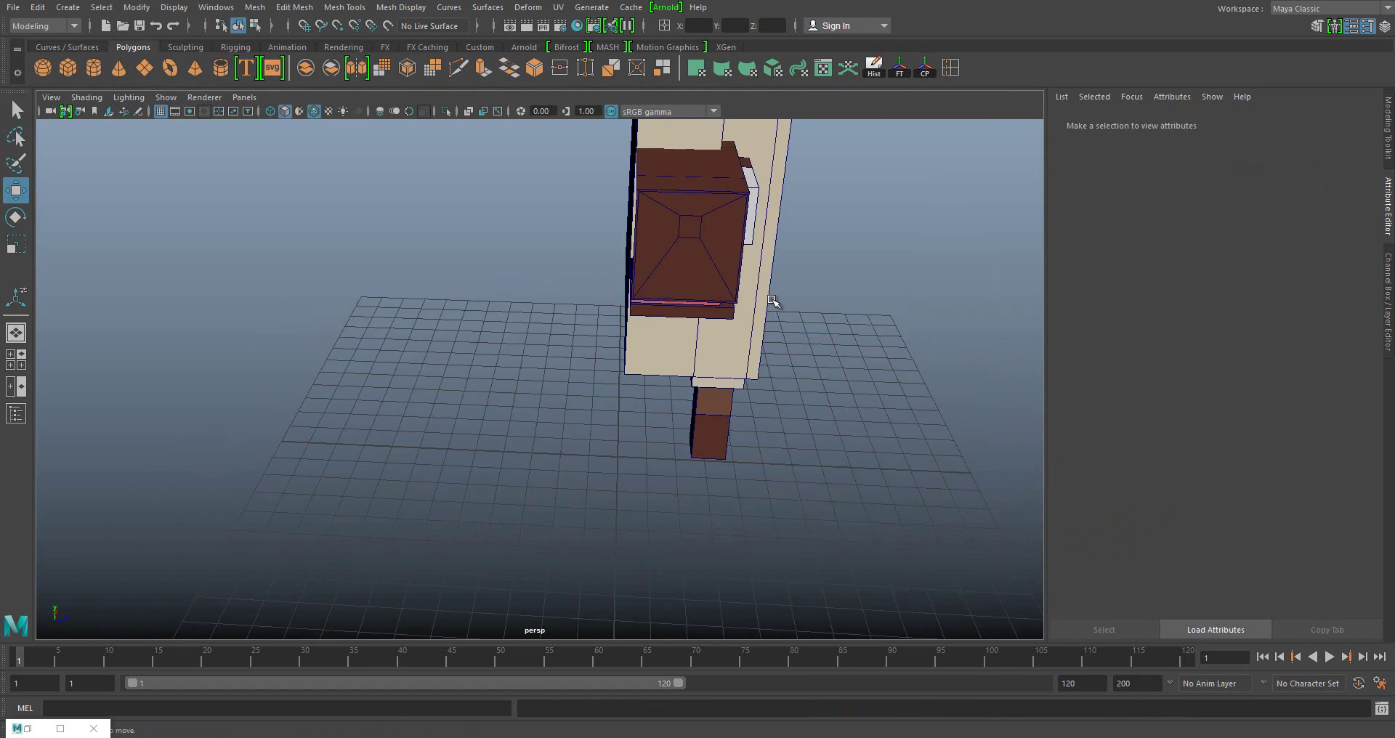
pyautogui.scroll(-5, 773, 302)
pyautogui.click(676, 305)
pyautogui.press('space')
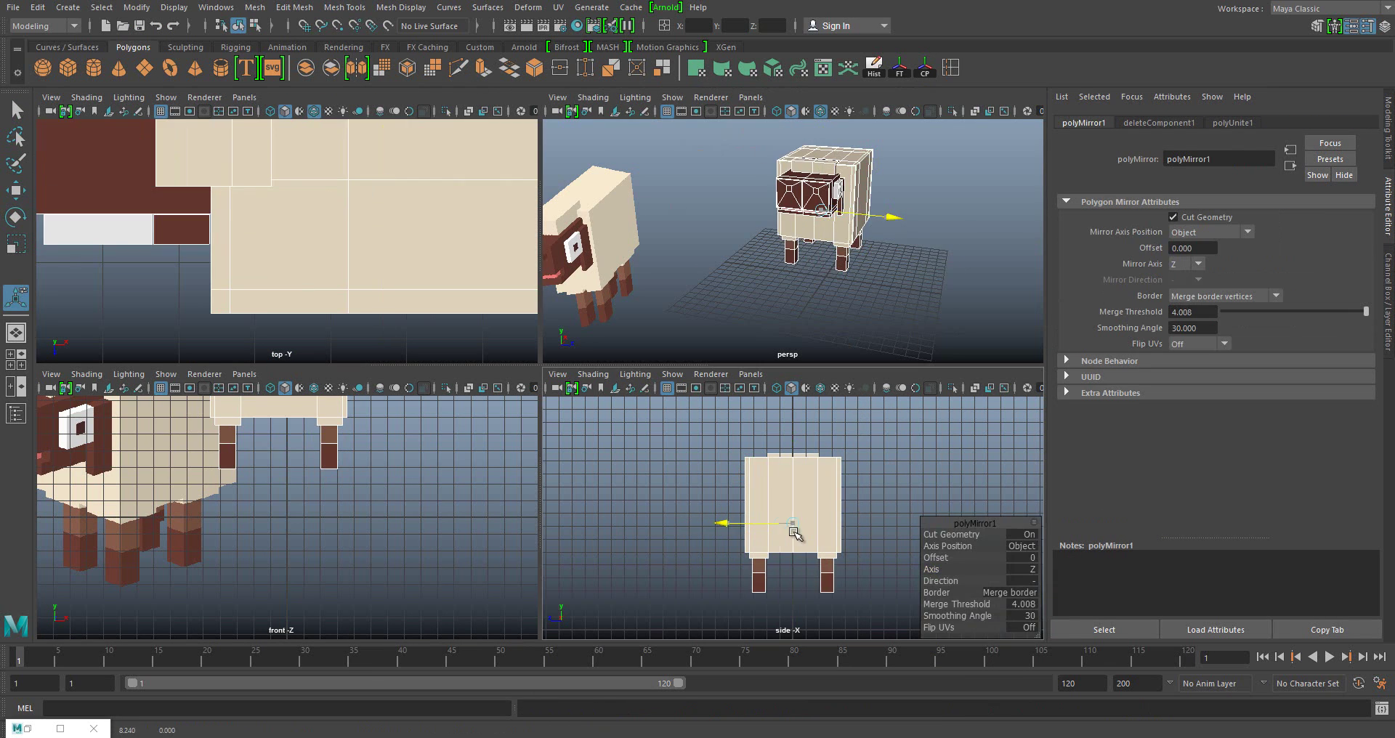
pyautogui.press('space')
pyautogui.click(664, 380)
pyautogui.moveTo(664, 380)
pyautogui.keyDown('alt'); pyautogui.mouseDown()
pyautogui.moveTo(529, 240)
pyautogui.moveTo(523, 274)
pyautogui.moveTo(449, 276)
pyautogui.mouseUp(); pyautogui.keyUp('alt')
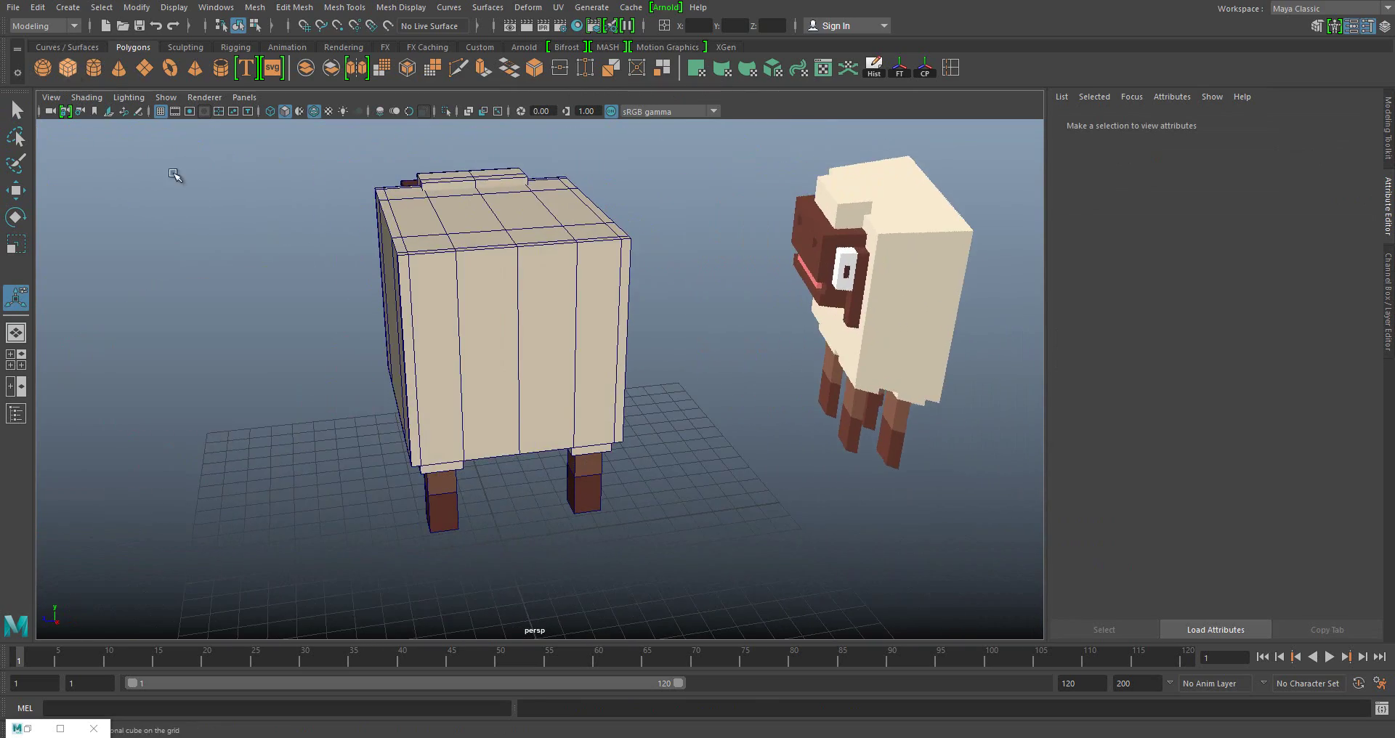
# - Add a new cube, scale it against the body, and extrude its top face upward
pyautogui.click(67, 67)
pyautogui.press('w')
pyautogui.press('r')
pyautogui.moveTo(546, 574)
pyautogui.mouseDown()
pyautogui.moveTo(520, 354)
pyautogui.moveTo(748, 271)
pyautogui.moveTo(665, 275)
pyautogui.mouseUp()
pyautogui.press('F11')
pyautogui.click(646, 274)
pyautogui.hotkey('ctrl', 'e')
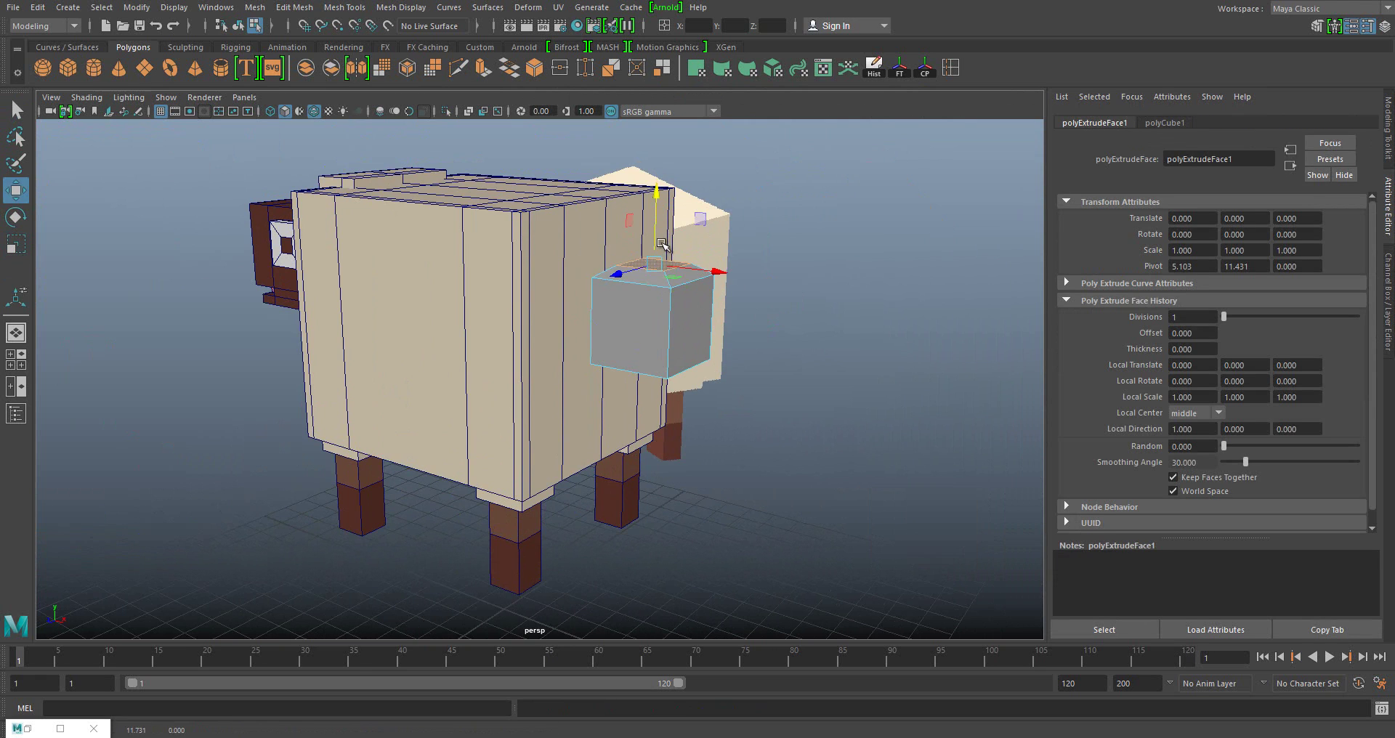
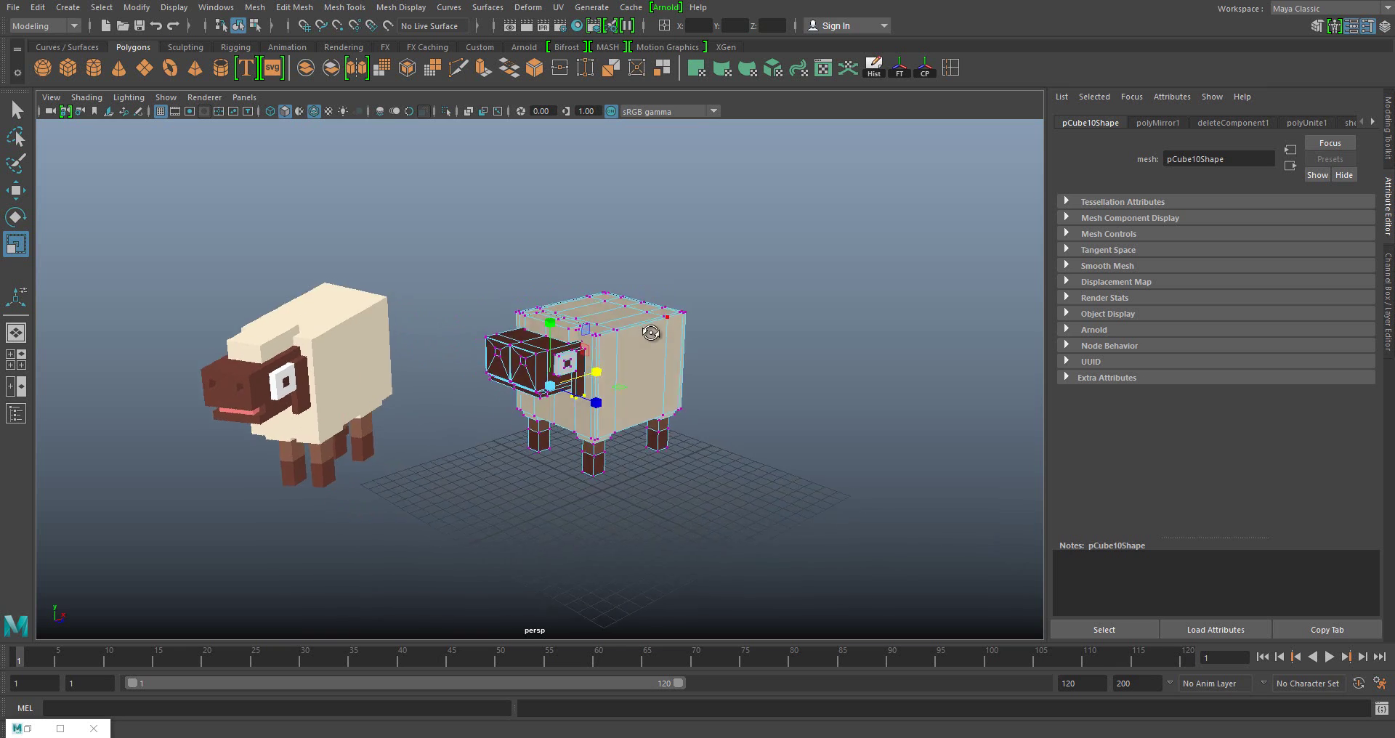
# - Return the sheep to Object Mode and tumble around the finished voxel sheep from several angles
pyautogui.keyDown('alt'); pyautogui.moveTo(651, 333); pyautogui.dragTo(686, 327); pyautogui.keyUp('alt')
pyautogui.click(643, 394)
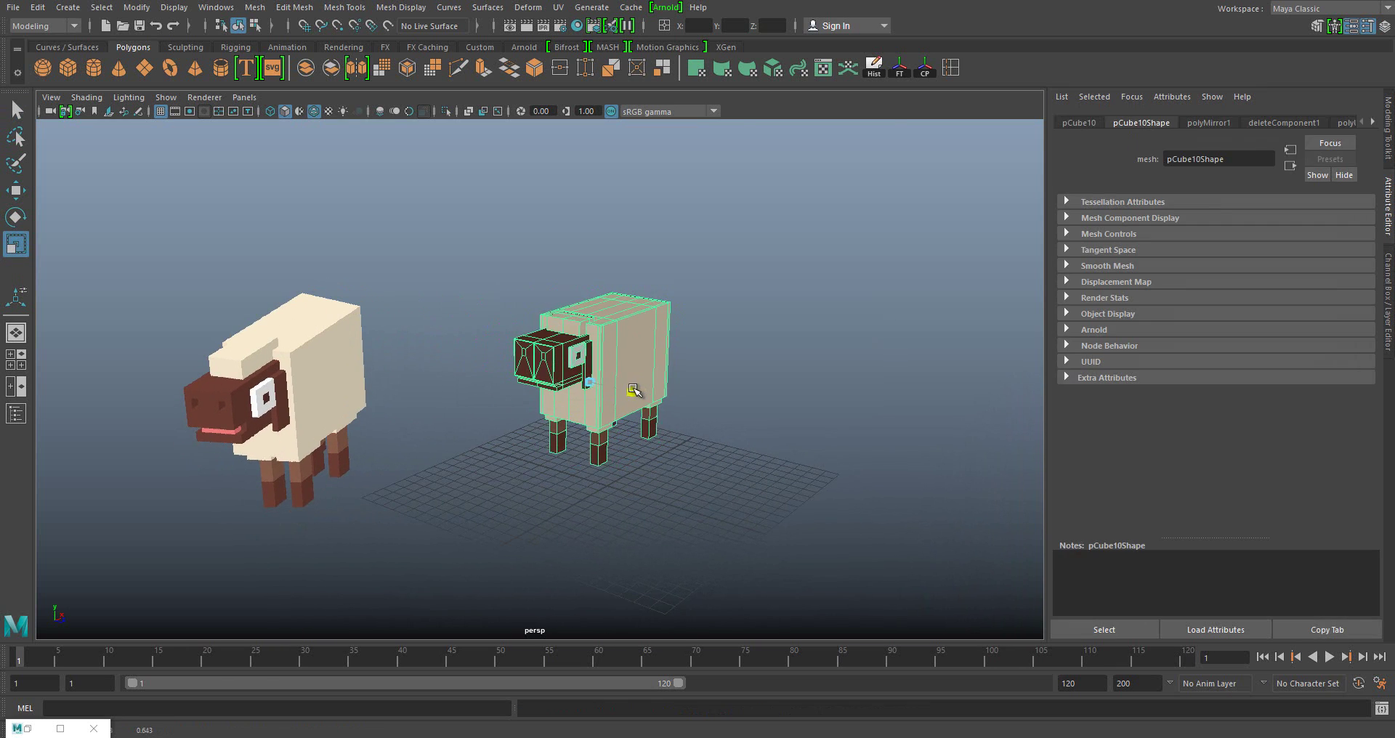
pyautogui.moveTo(452, 362)
pyautogui.keyDown('alt'); pyautogui.mouseDown()
pyautogui.moveTo(411, 337)
pyautogui.moveTo(429, 303)
pyautogui.moveTo(325, 294)
pyautogui.mouseUp(); pyautogui.keyUp('alt')
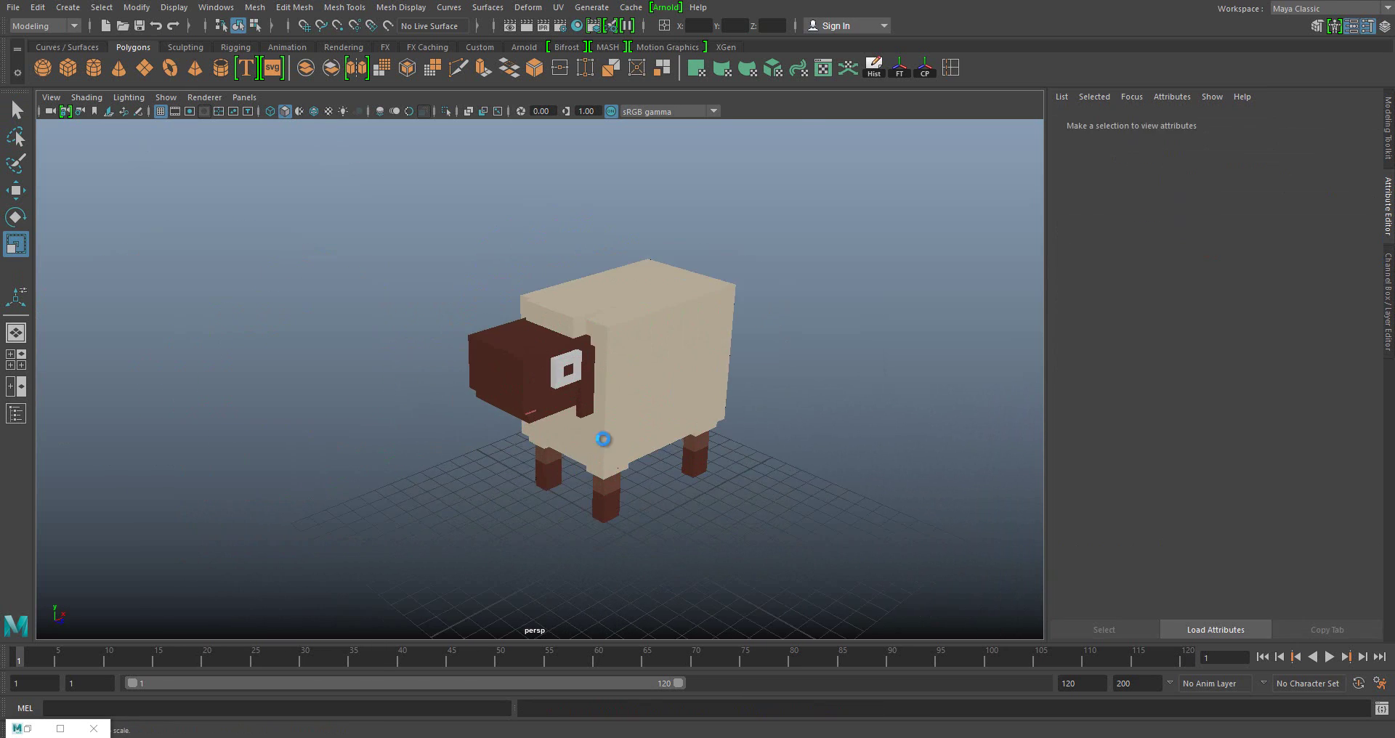
pyautogui.keyDown('alt'); pyautogui.moveTo(620, 364); pyautogui.dragTo(487, 374); pyautogui.keyUp('alt')
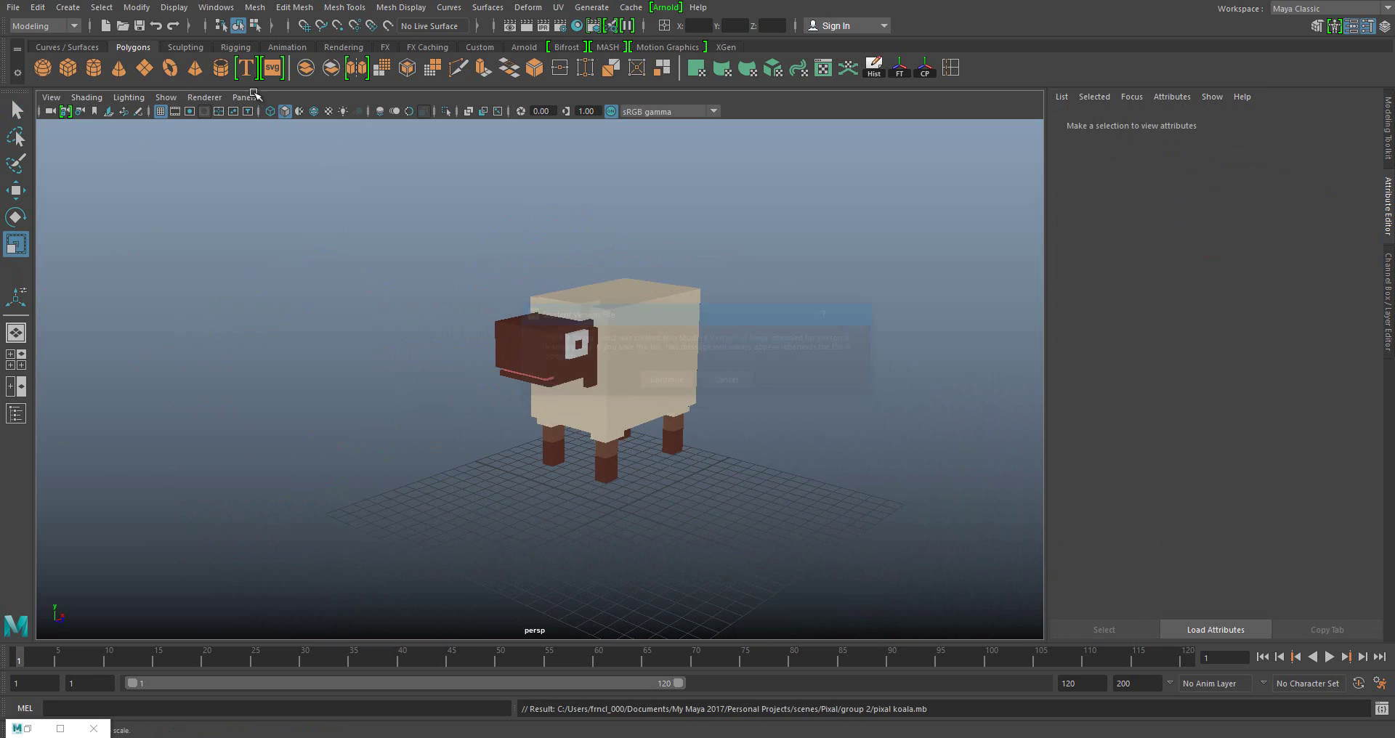
# - Open the Pixal Group 2.mb scene
pyautogui.click(13, 7)
pyautogui.click(44, 42)
pyautogui.doubleClick(683, 250)
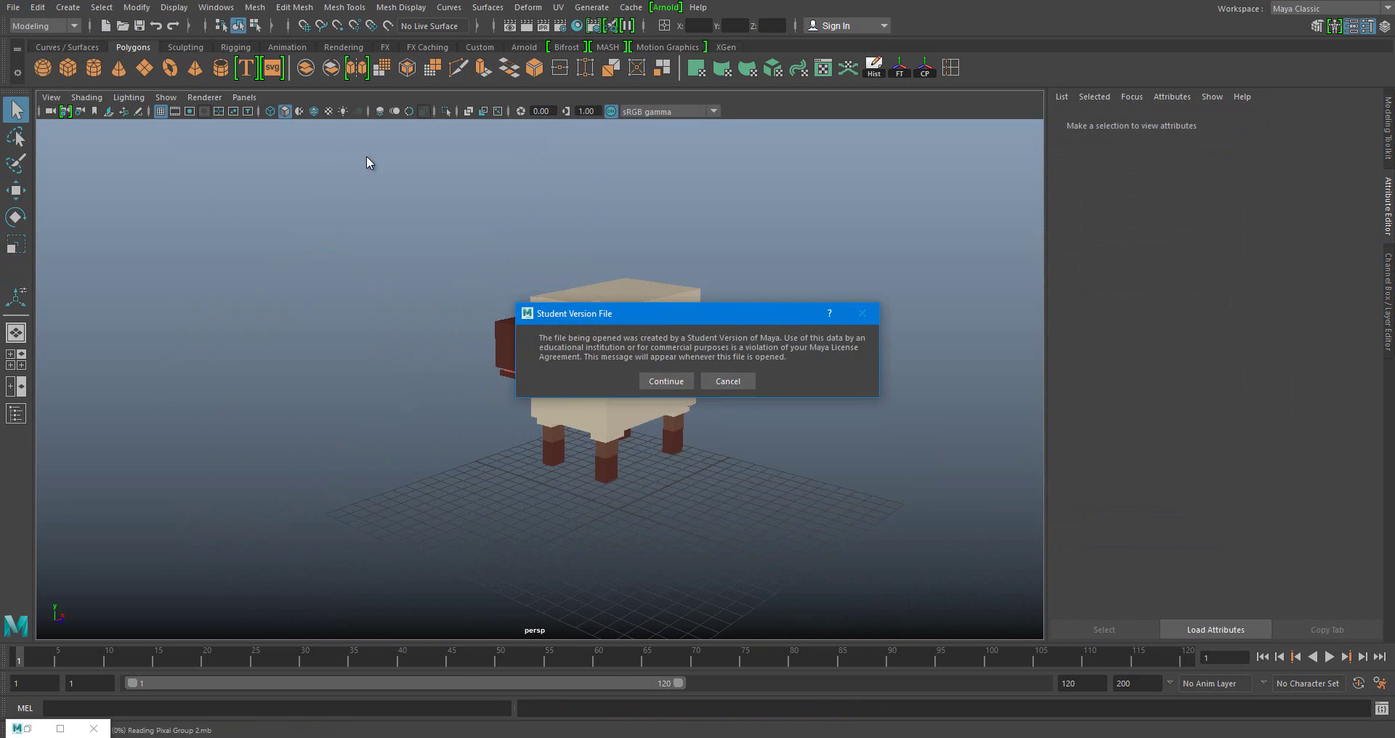
# - Add a scaled polygon ground plane and an Arnold skydome light
pyautogui.click(143, 75)
pyautogui.press('r')
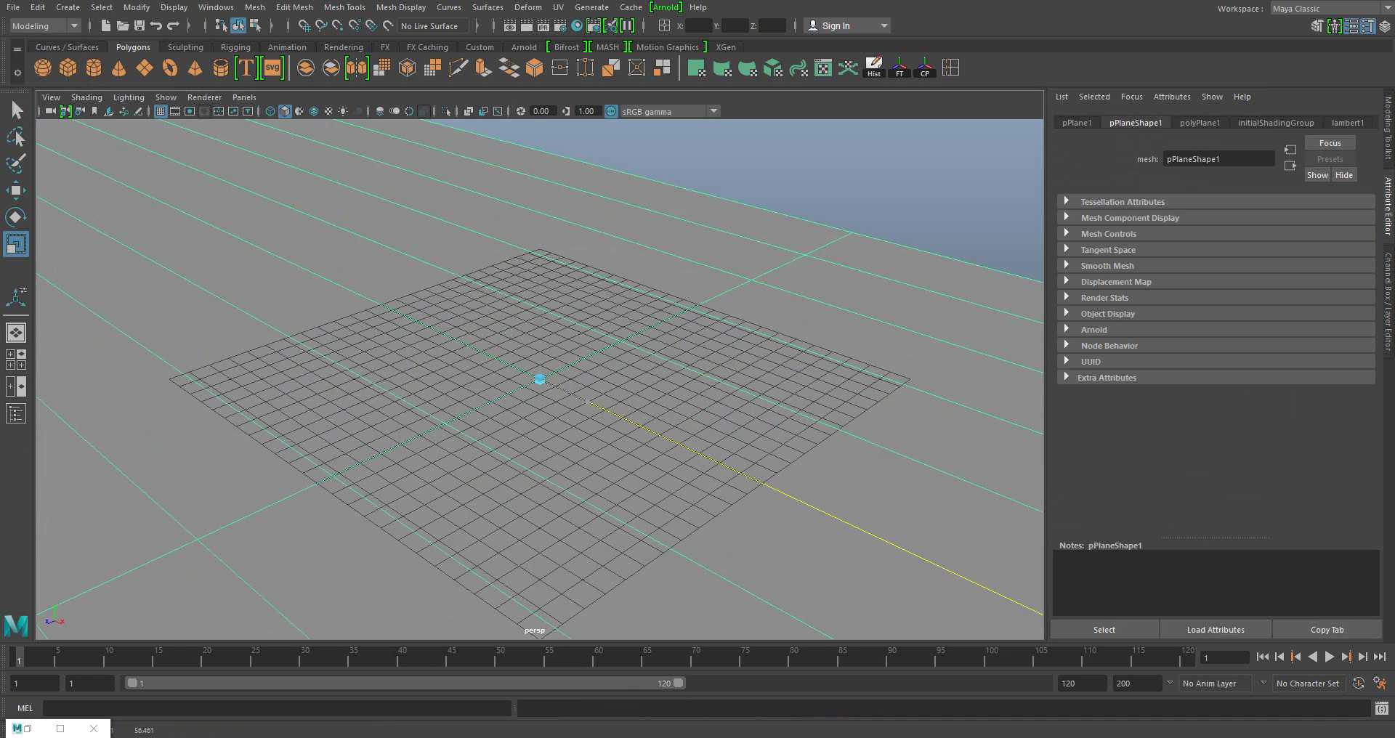
pyautogui.click(666, 6)
pyautogui.click(829, 123)
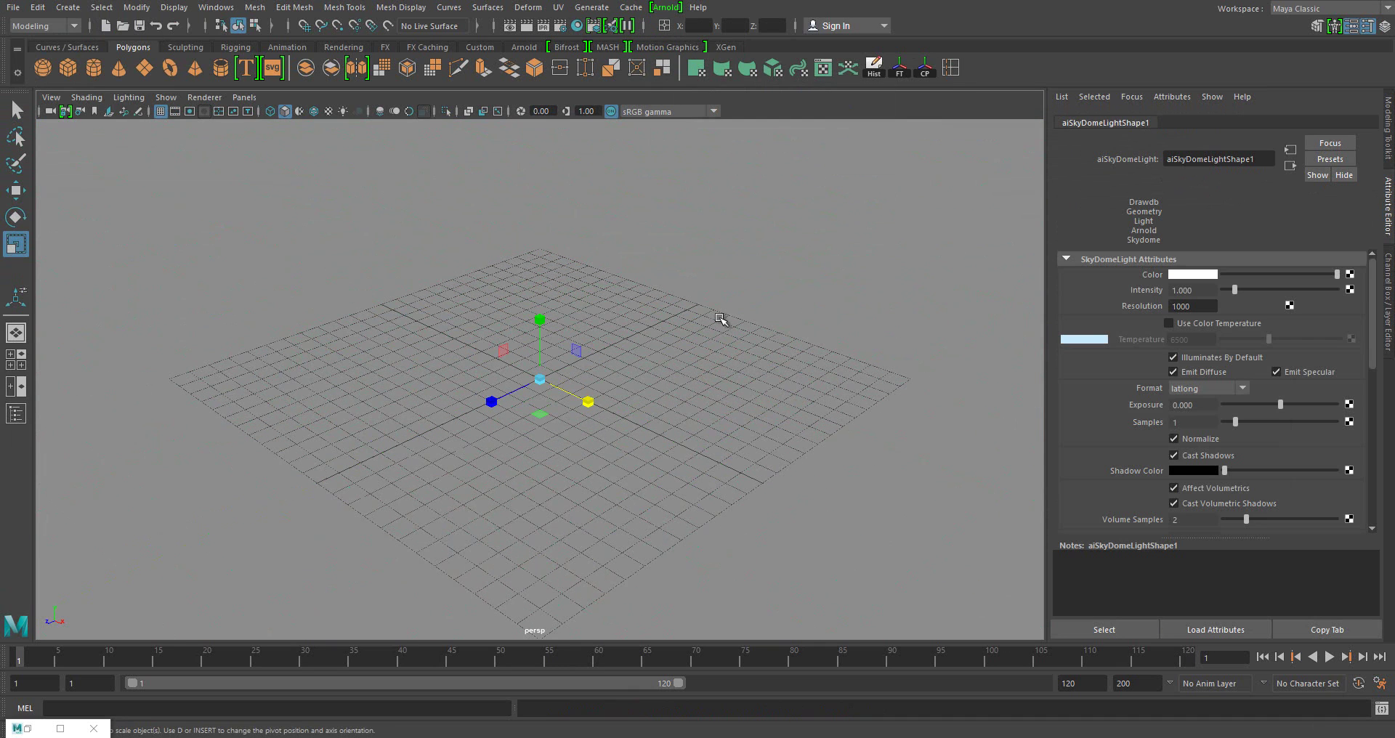
# - In Arnold Render Settings, raise camera AA samples to 8 and adjust ray depth
pyautogui.click(561, 26)
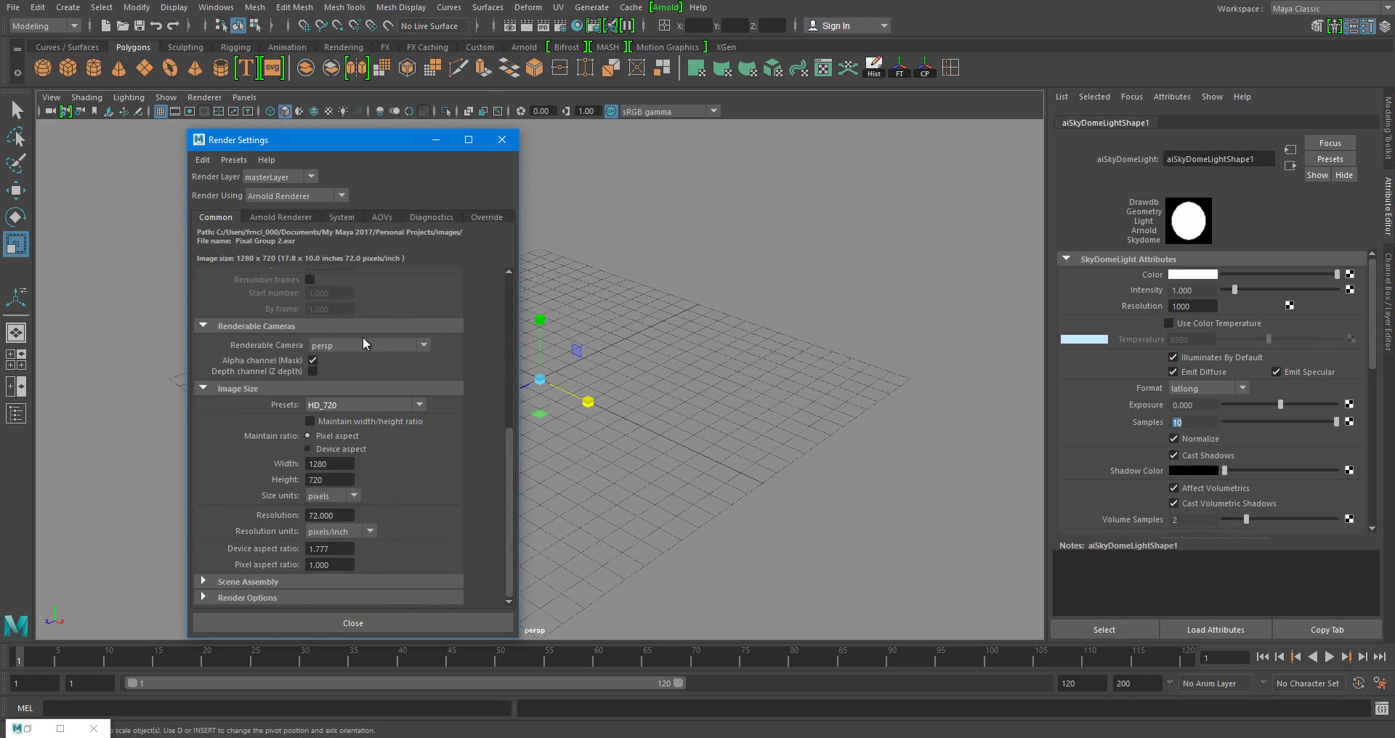
pyautogui.click(280, 217)
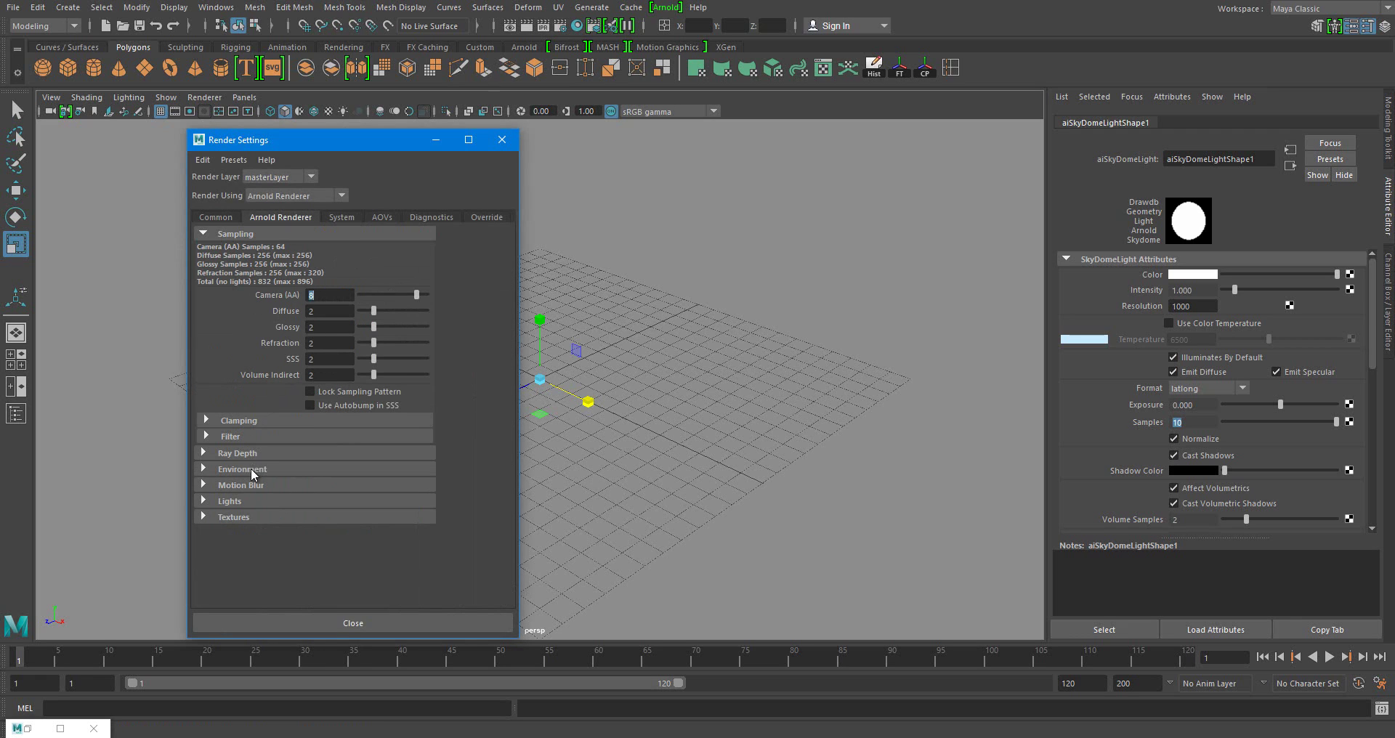
pyautogui.click(240, 453)
pyautogui.scroll(-1, 304, 444)
pyautogui.scroll(1, 332, 526)
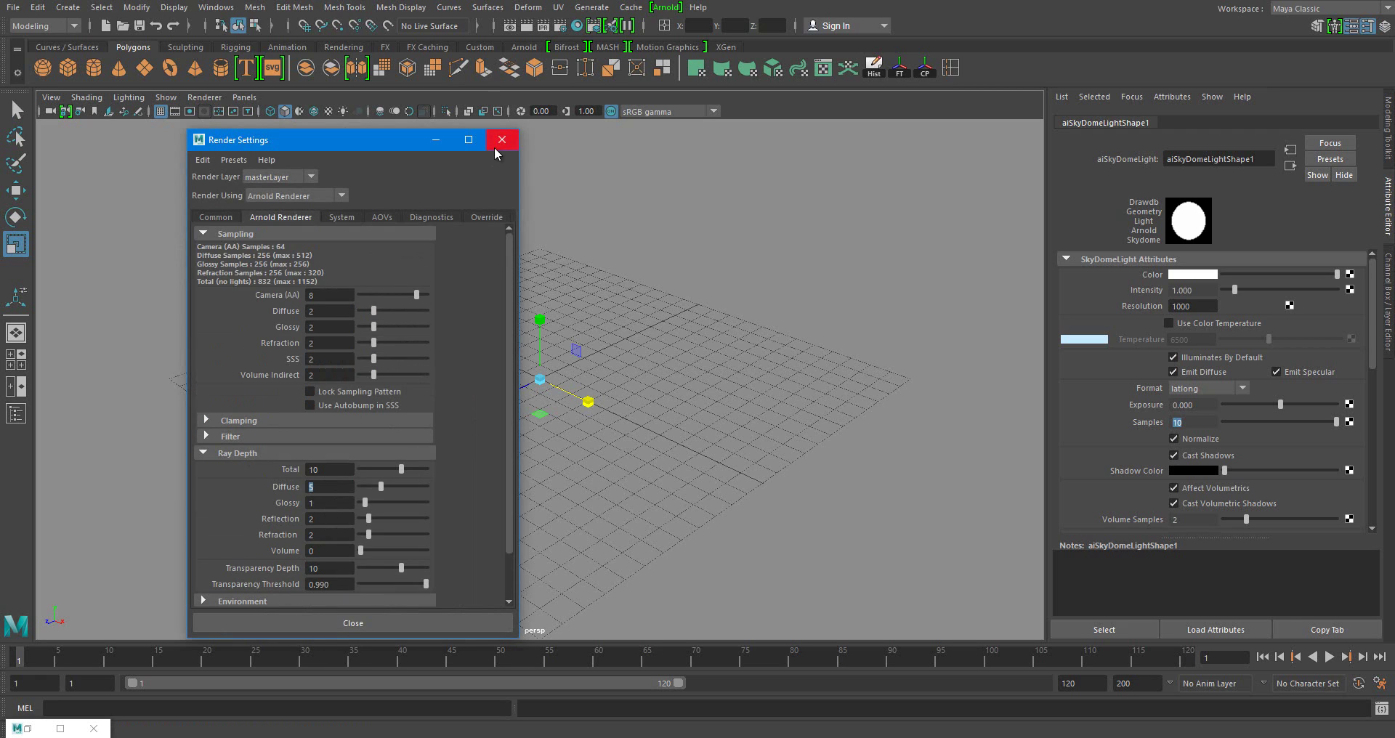
pyautogui.click(502, 140)
pyautogui.click(632, 372)
# - Save the scene and import the pixel cow model
pyautogui.hotkey('ctrl', 's')
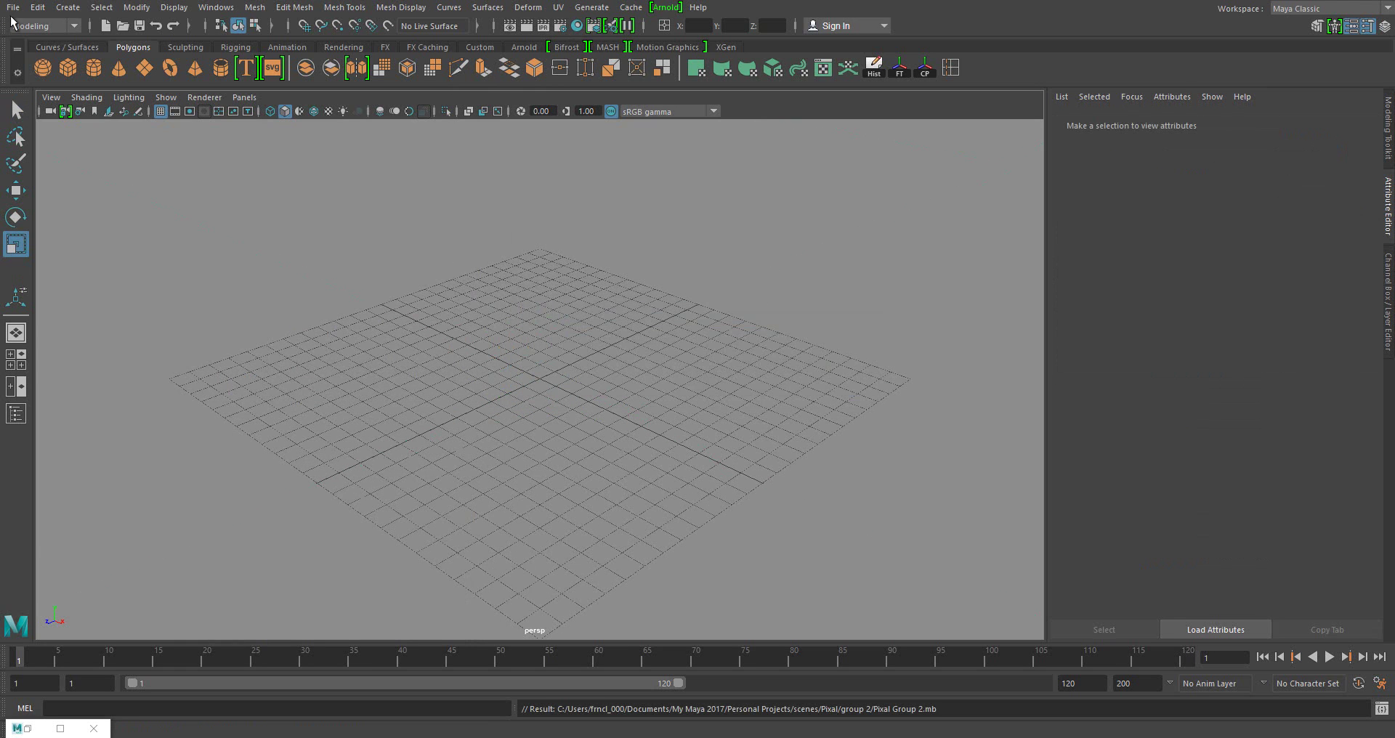
pyautogui.hotkey('alt', 'f')
pyautogui.press('Escape')
pyautogui.hotkey('ctrl', 'o')
pyautogui.doubleClick(691, 253)
# - Move the cow to the left side of the grid and rotate it
pyautogui.click(533, 256)
pyautogui.press('w')
pyautogui.moveTo(533, 256)
pyautogui.keyDown('alt'); pyautogui.mouseDown()
pyautogui.moveTo(554, 341)
pyautogui.moveTo(700, 159)
pyautogui.moveTo(699, 267)
pyautogui.mouseUp(); pyautogui.keyUp('alt')
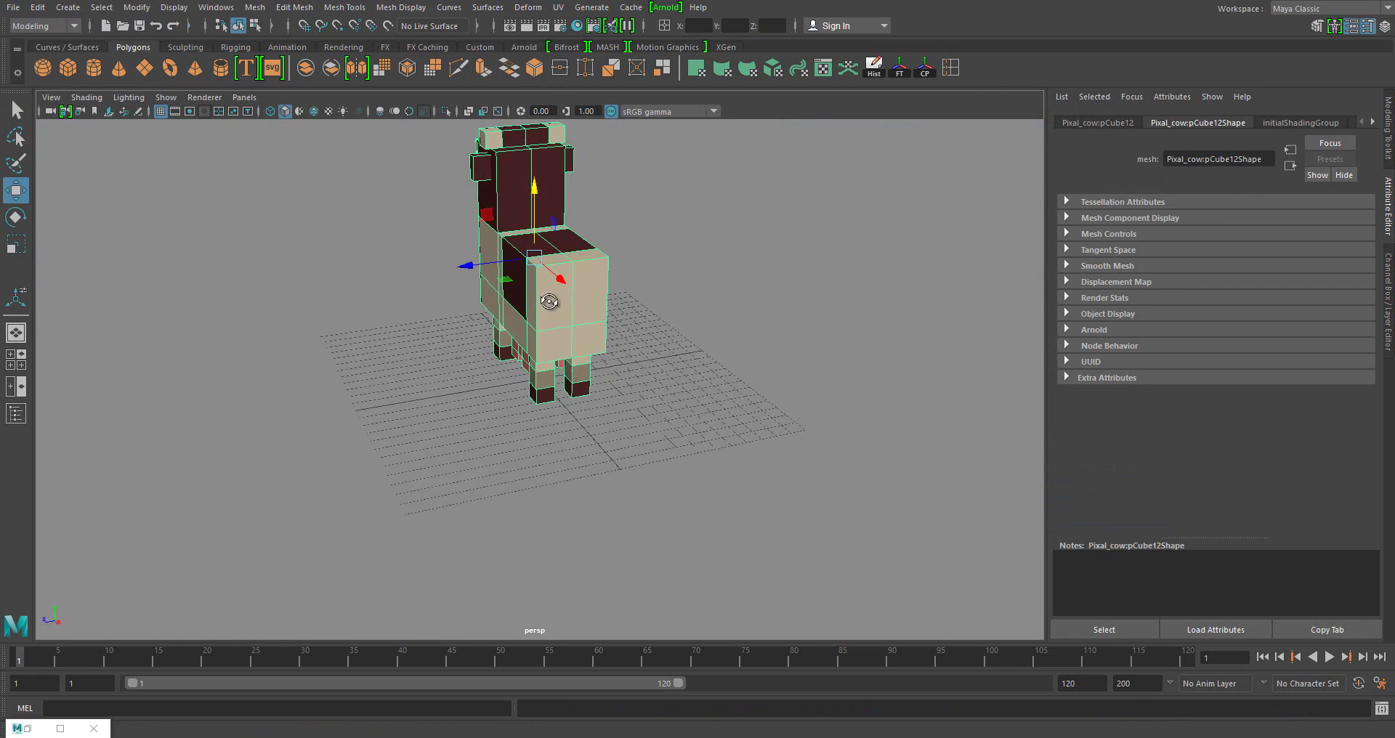
pyautogui.press('e')
pyautogui.moveTo(564, 267)
pyautogui.mouseDown()
pyautogui.moveTo(389, 251)
pyautogui.moveTo(378, 267)
pyautogui.mouseUp()
# - Import the pixel squirrel and turn it to face the camera
pyautogui.click(14, 7)
pyautogui.click(44, 168)
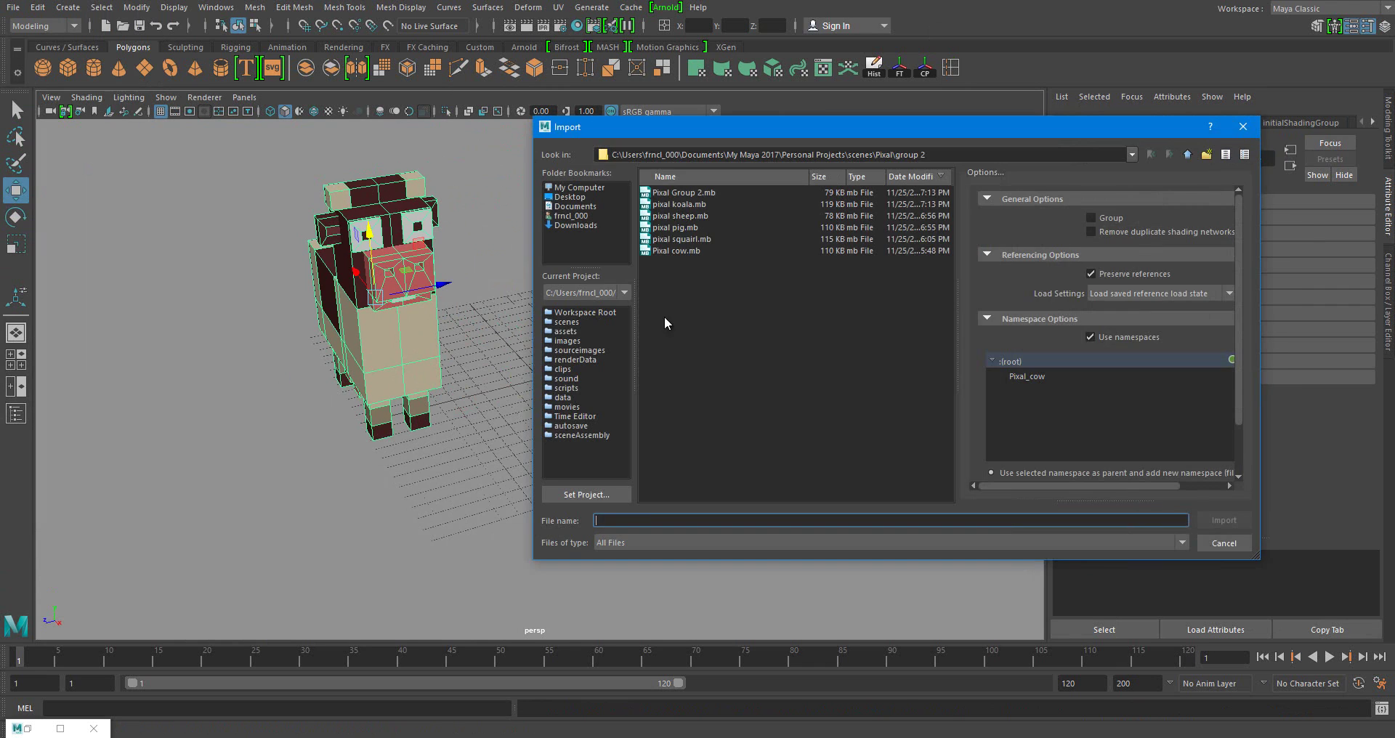
pyautogui.doubleClick(690, 245)
pyautogui.click(540, 322)
pyautogui.press('e')
pyautogui.moveTo(574, 306)
pyautogui.mouseDown()
pyautogui.moveTo(695, 298)
pyautogui.moveTo(654, 305)
pyautogui.mouseUp()
pyautogui.press('w')
pyautogui.scroll(3, 441, 357)
pyautogui.moveTo(441, 358)
pyautogui.keyDown('alt'); pyautogui.mouseDown()
pyautogui.moveTo(638, 380)
pyautogui.moveTo(624, 374)
pyautogui.mouseUp(); pyautogui.keyUp('alt')
pyautogui.scroll(5, 632, 390)
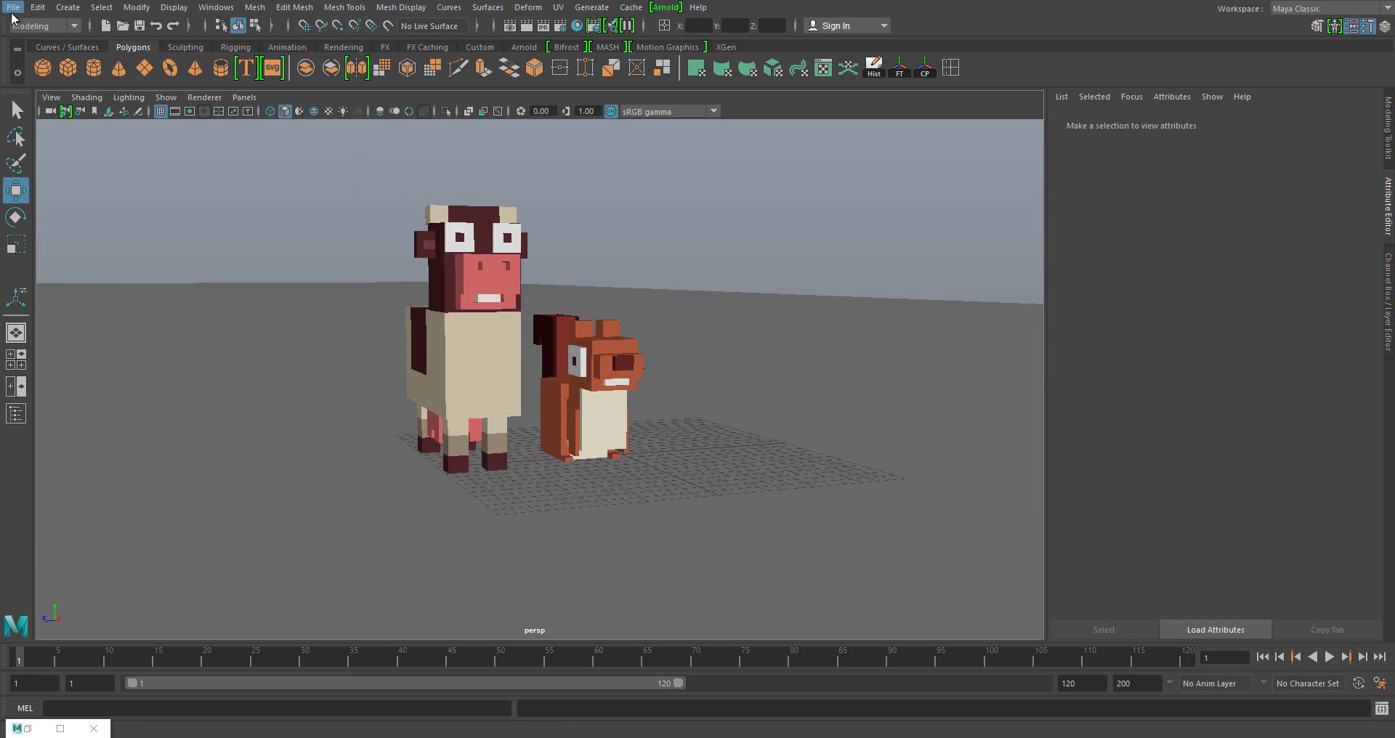
# - Import the pig, turn it 180 degrees to face the camera, and lift it onto the ground
pyautogui.click(13, 8)
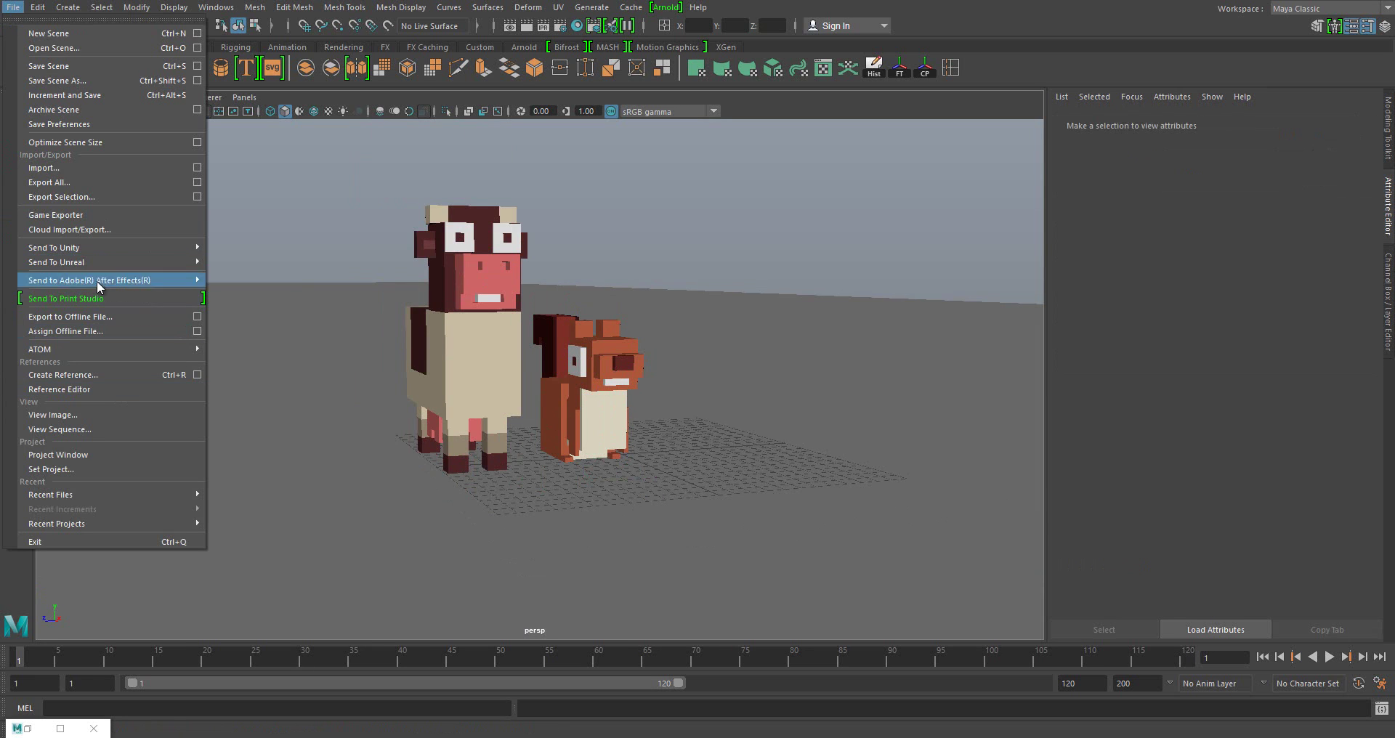
pyautogui.click(111, 167)
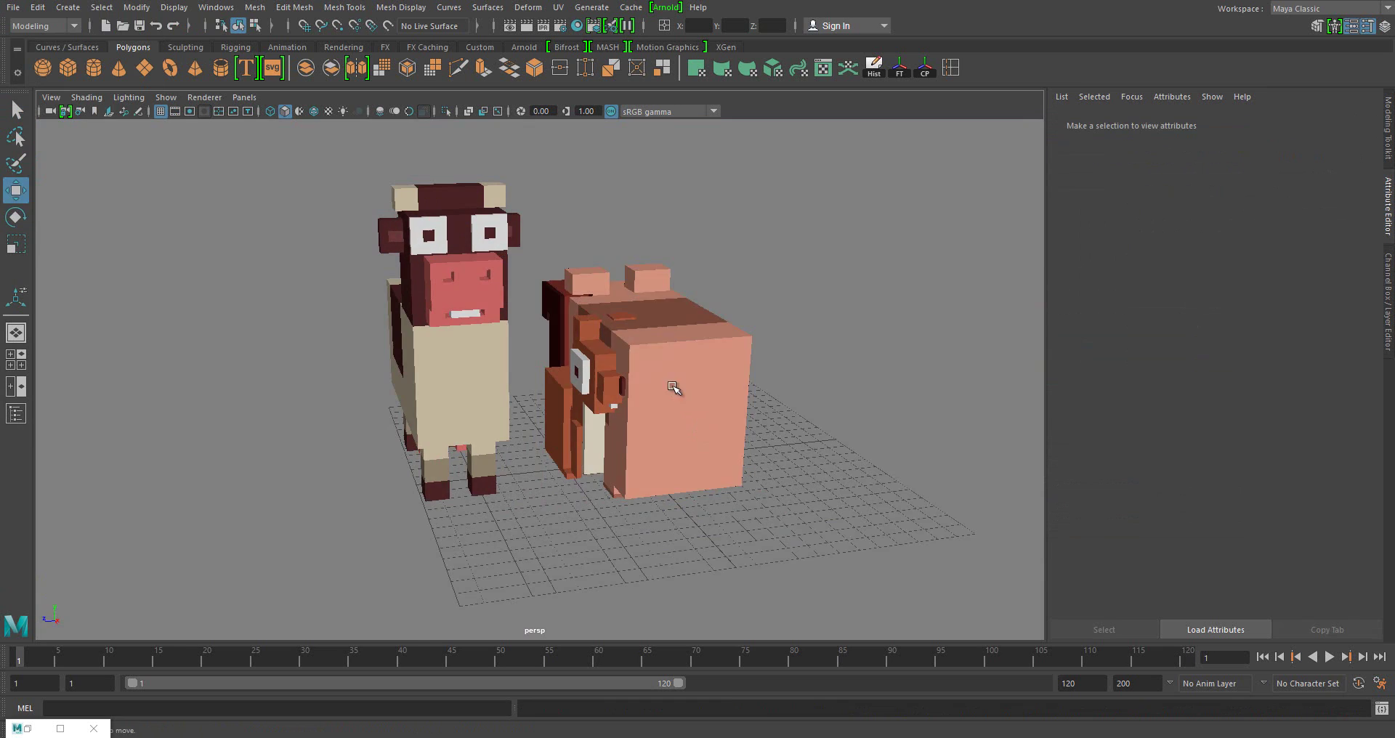
pyautogui.moveTo(625, 411); pyautogui.dragTo(815, 391)
pyautogui.scroll(3, 684, 386)
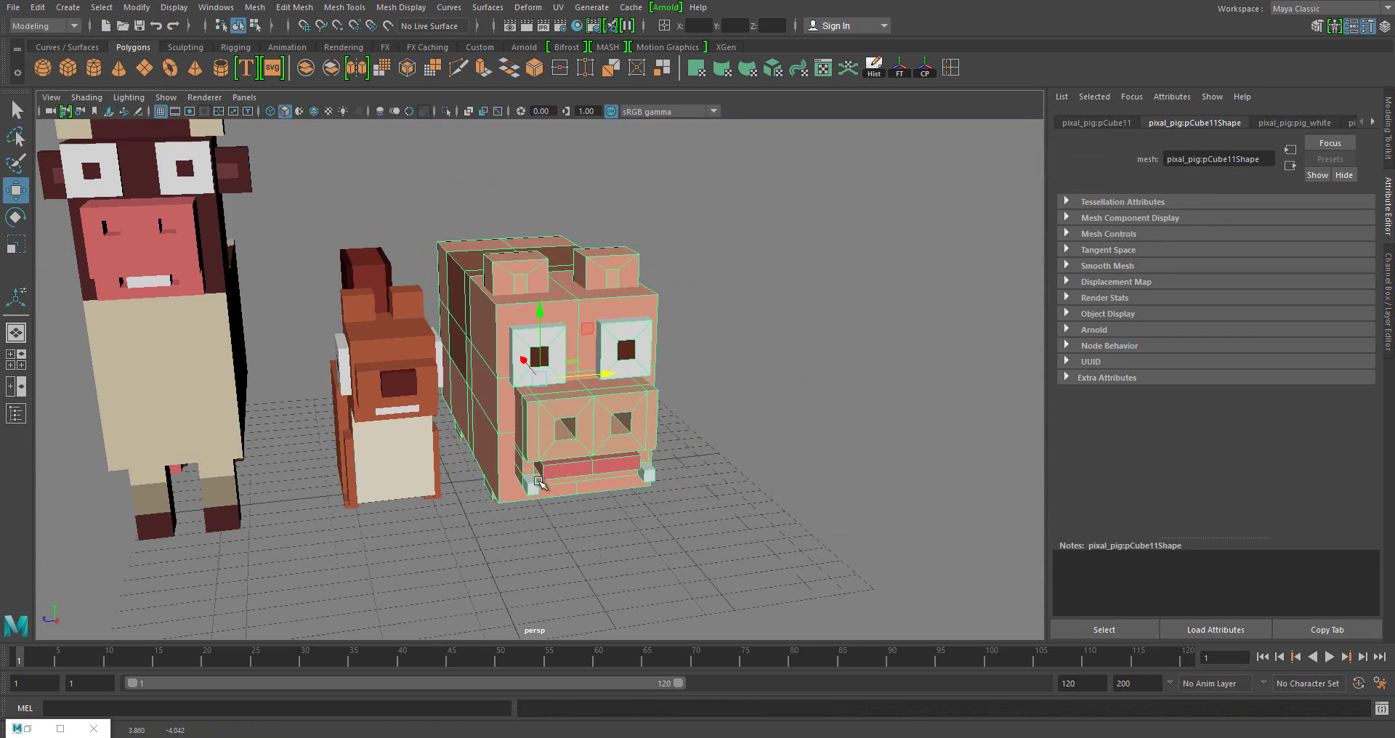
pyautogui.scroll(5, 618, 399)
pyautogui.scroll(5, 554, 423)
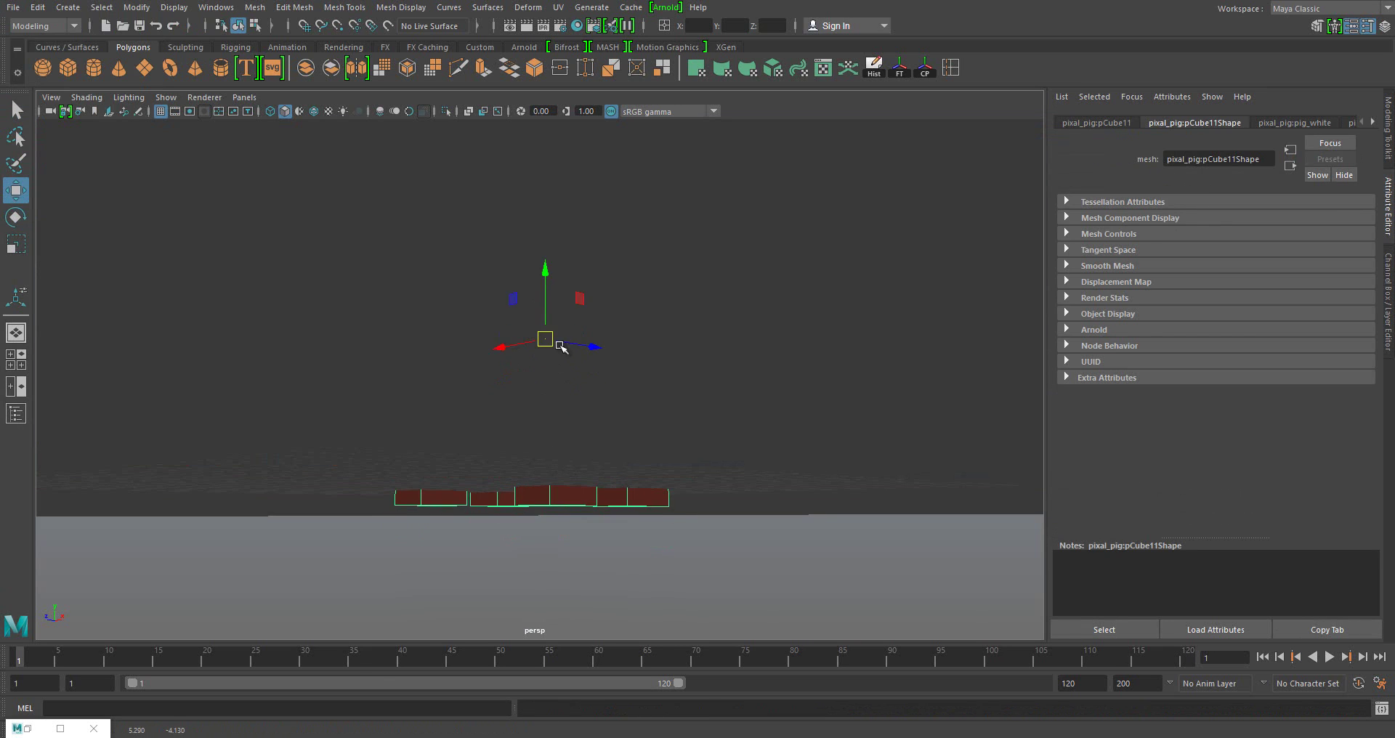
pyautogui.moveTo(542, 339); pyautogui.dragTo(541, 296)
pyautogui.scroll(-5, 532, 334)
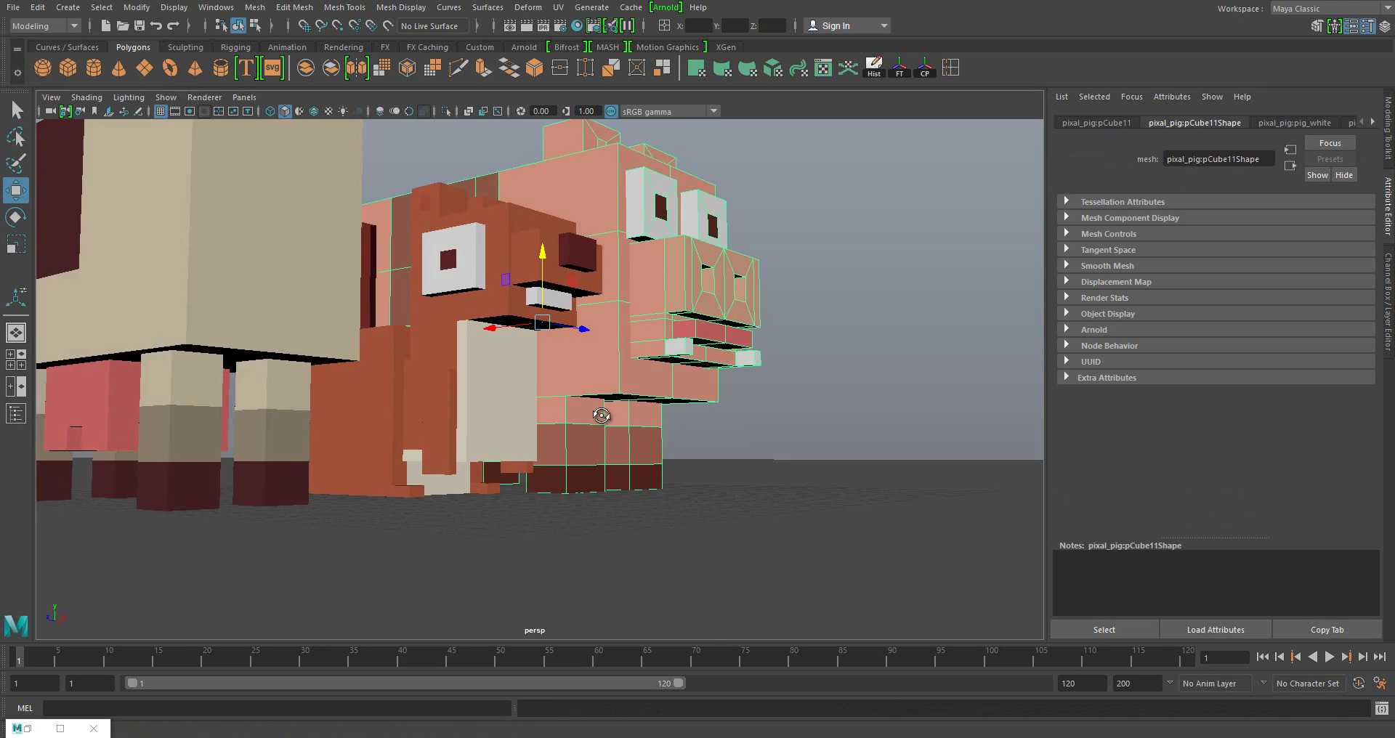
pyautogui.scroll(-5, 527, 378)
pyautogui.scroll(-3, 523, 400)
pyautogui.keyDown('alt'); pyautogui.moveTo(521, 406); pyautogui.dragTo(509, 363); pyautogui.keyUp('alt')
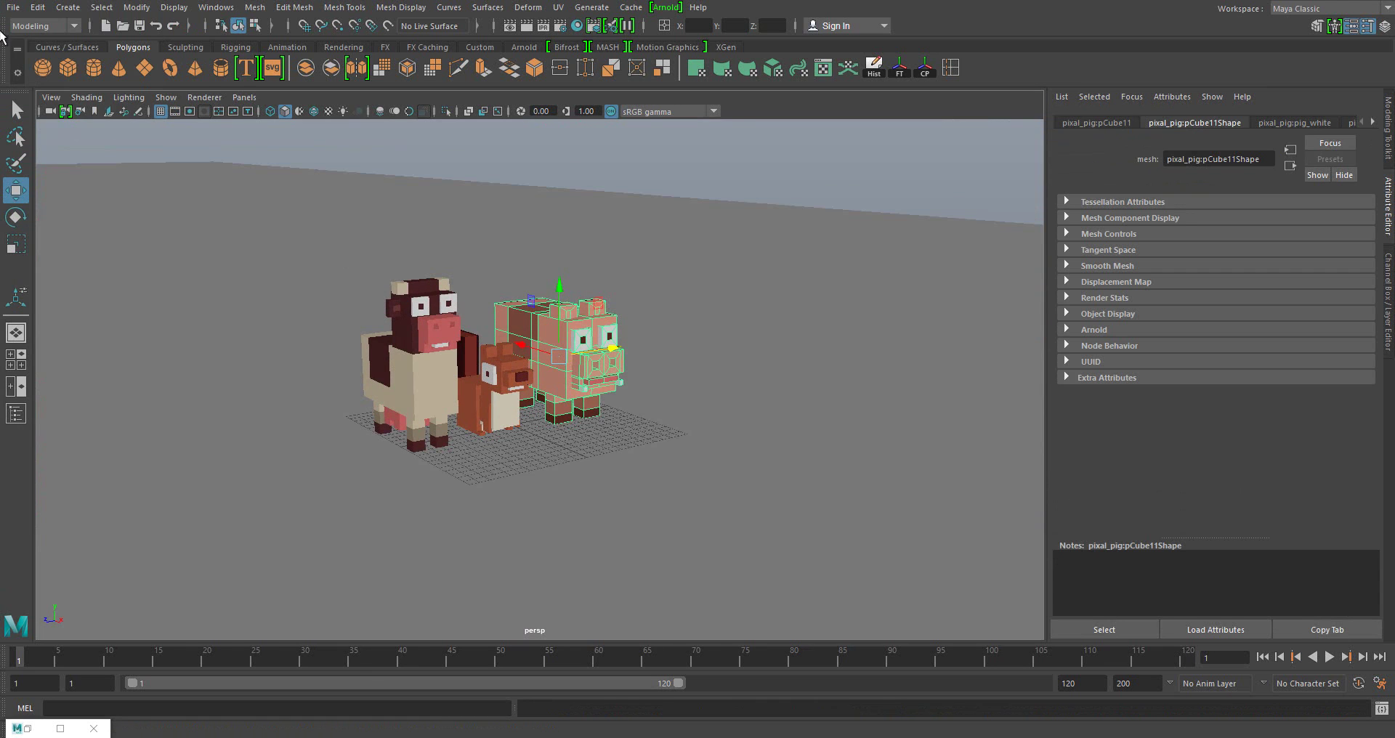
pyautogui.click(13, 7)
pyautogui.click(44, 169)
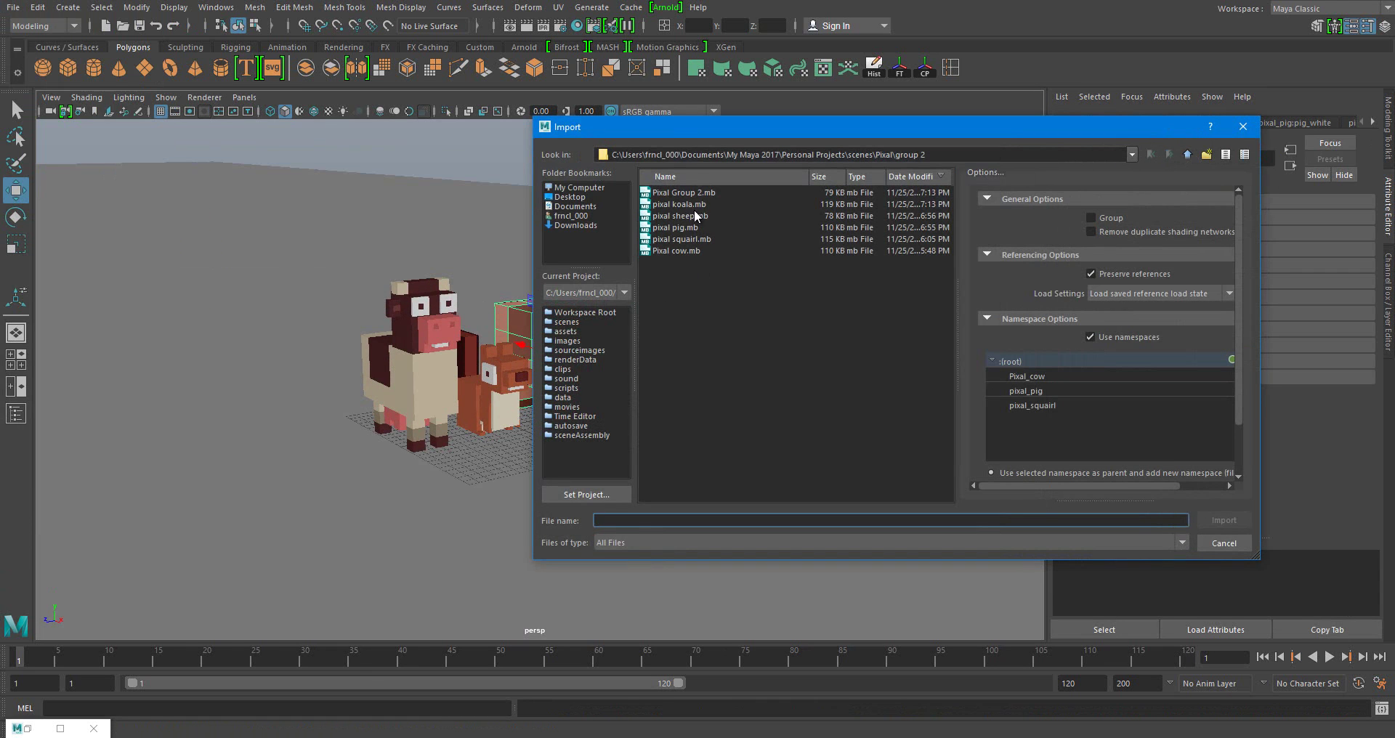
# - Undo the mistaken import and return to the low camera view of the scene
pyautogui.rightClick(709, 205)
pyautogui.doubleClick(693, 204)
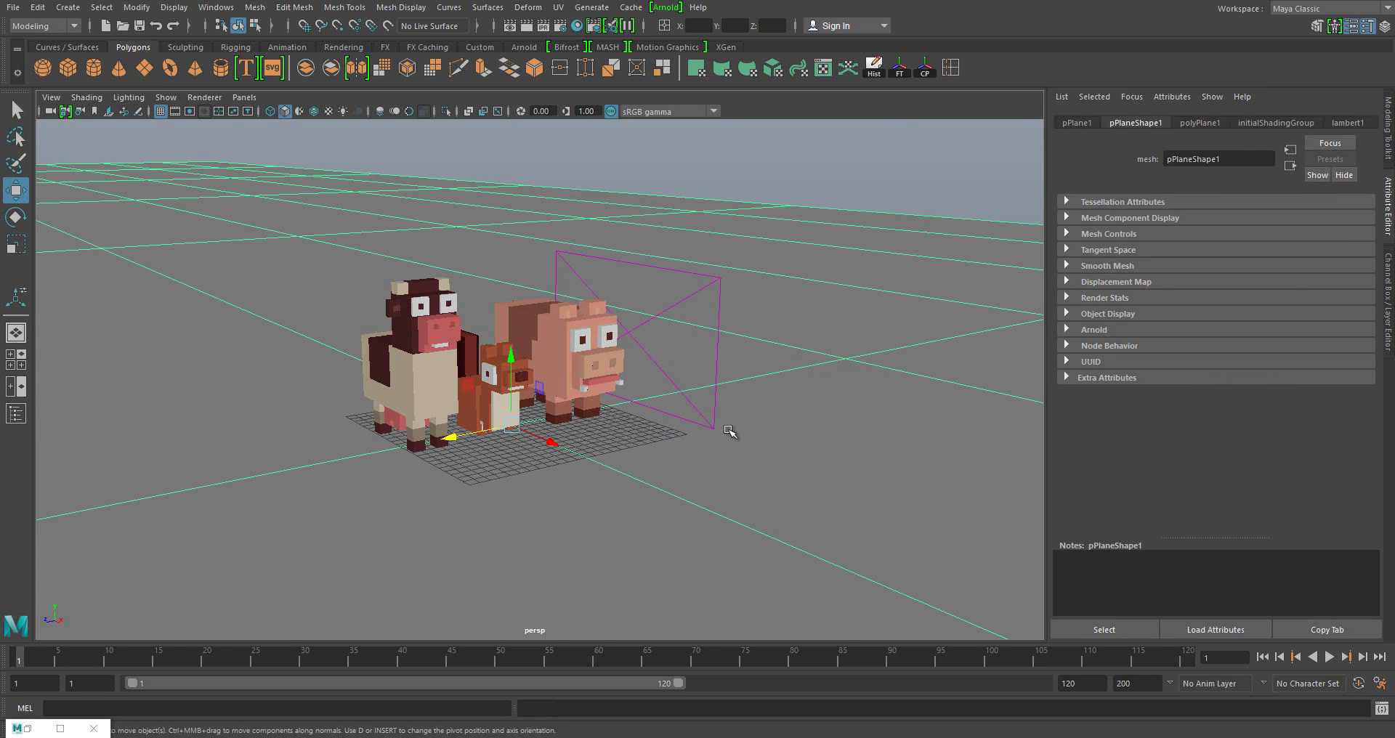
pyautogui.hotkey('ctrl', 'z')
pyautogui.hotkey('ctrl', 'z')
pyautogui.hotkey('ctrl', 'z')
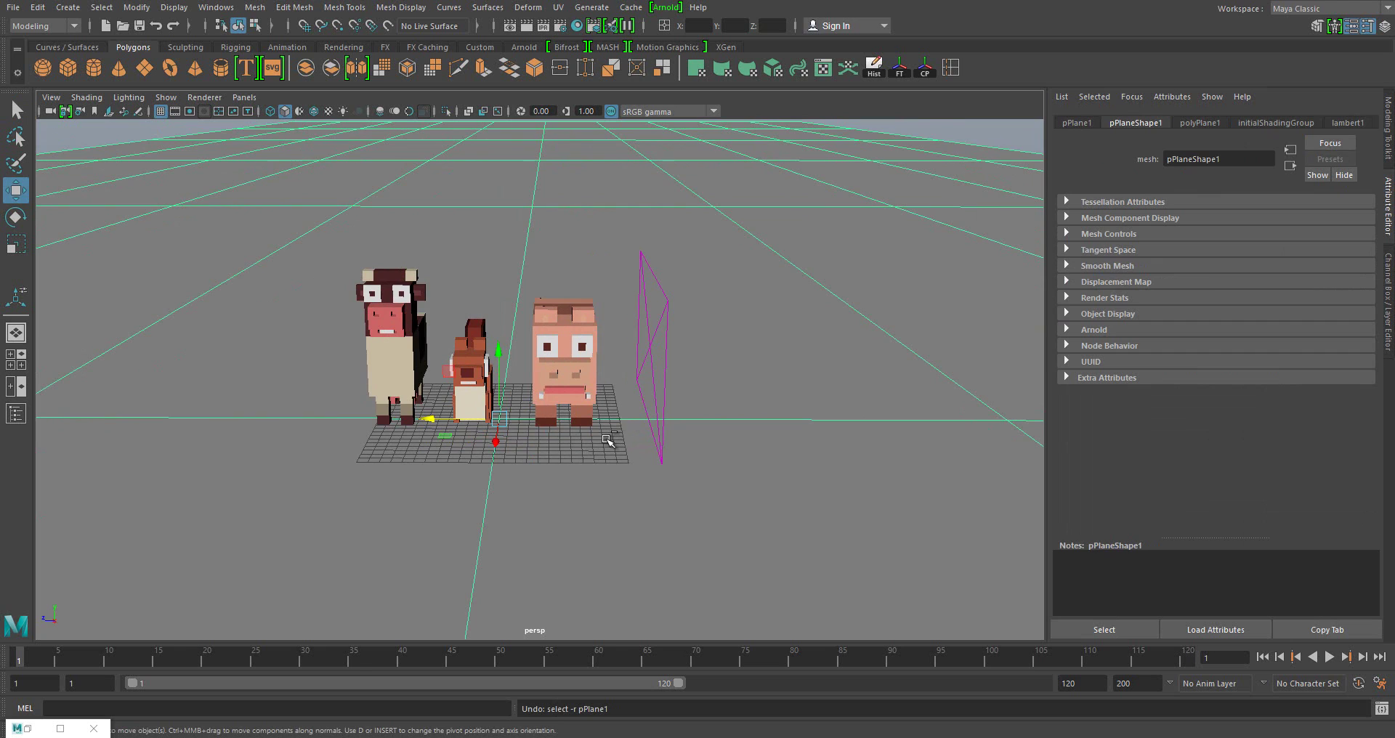
pyautogui.hotkey('ctrl', 'z')
pyautogui.hotkey('ctrl', 'z')
pyautogui.hotkey('ctrl', 'z')
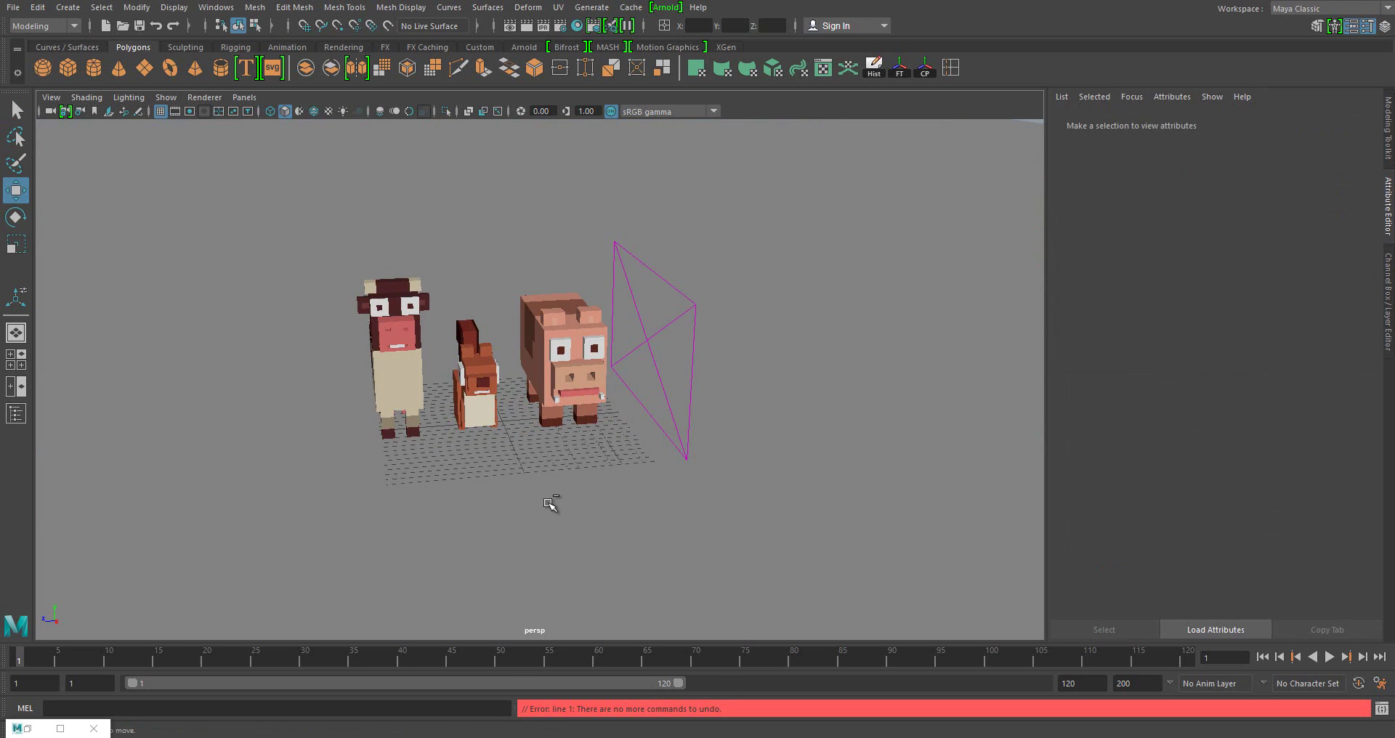
pyautogui.hotkey('shift', 'z')
pyautogui.hotkey('shift', 'z')
pyautogui.hotkey('shift', 'z')
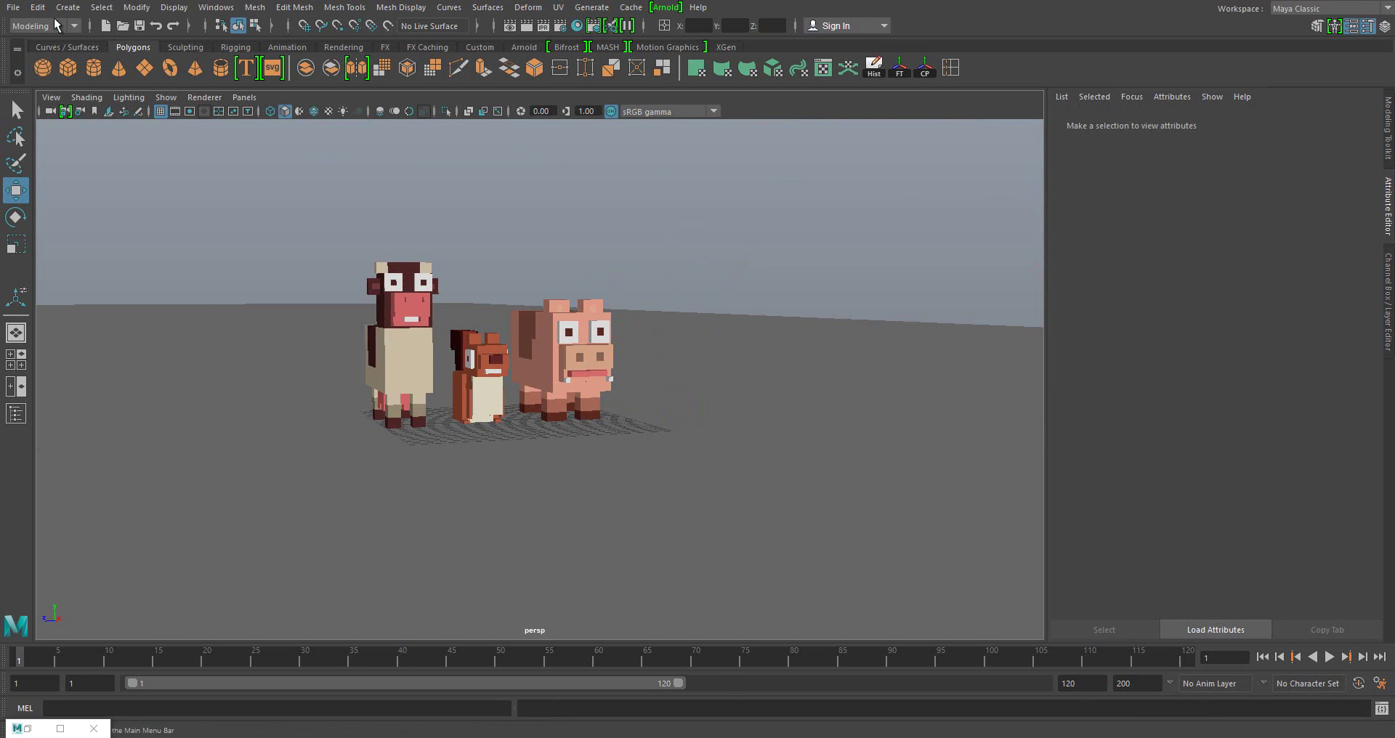
# - Import the sheep model, dismiss the warning, and slide the sheep to the right
pyautogui.click(13, 8)
pyautogui.click(93, 168)
pyautogui.doubleClick(698, 276)
pyautogui.click(665, 380)
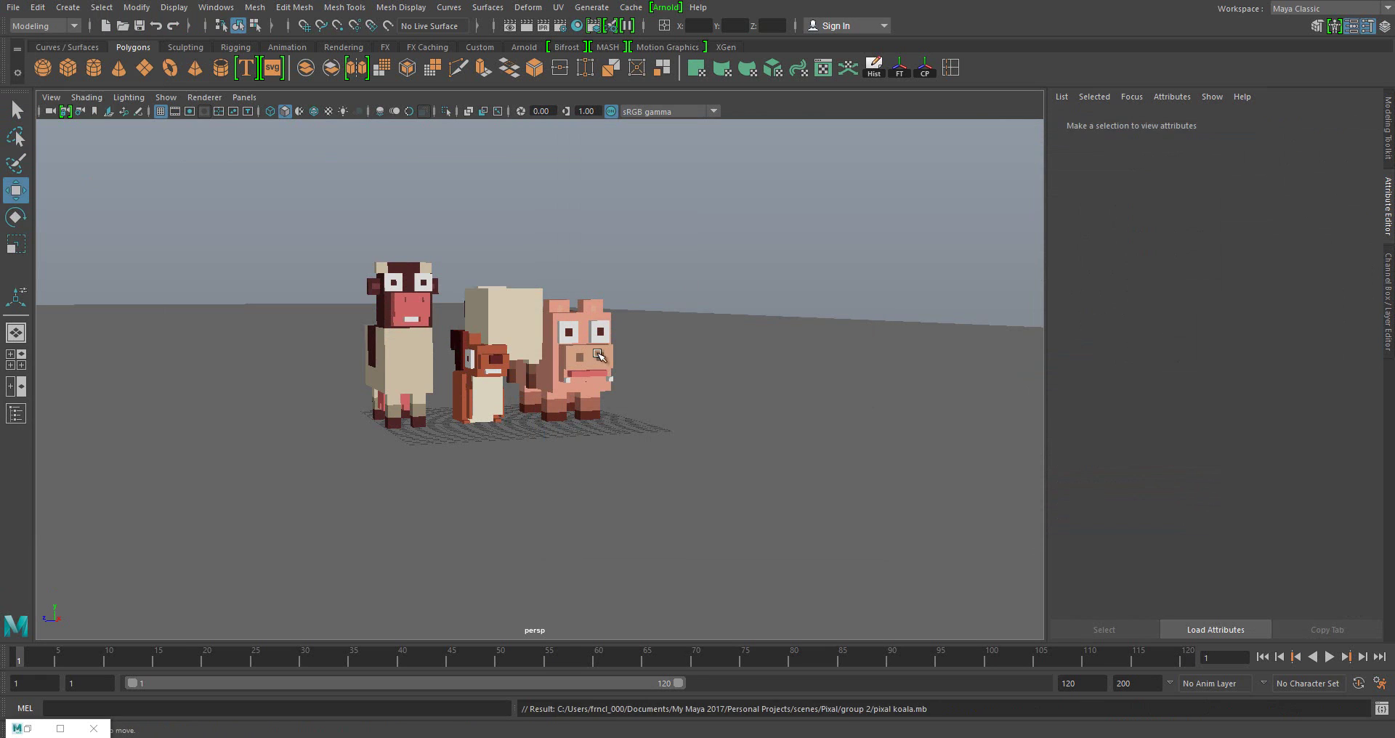
pyautogui.click(494, 354)
pyautogui.press('e')
pyautogui.press('w')
pyautogui.moveTo(494, 335); pyautogui.dragTo(652, 335)
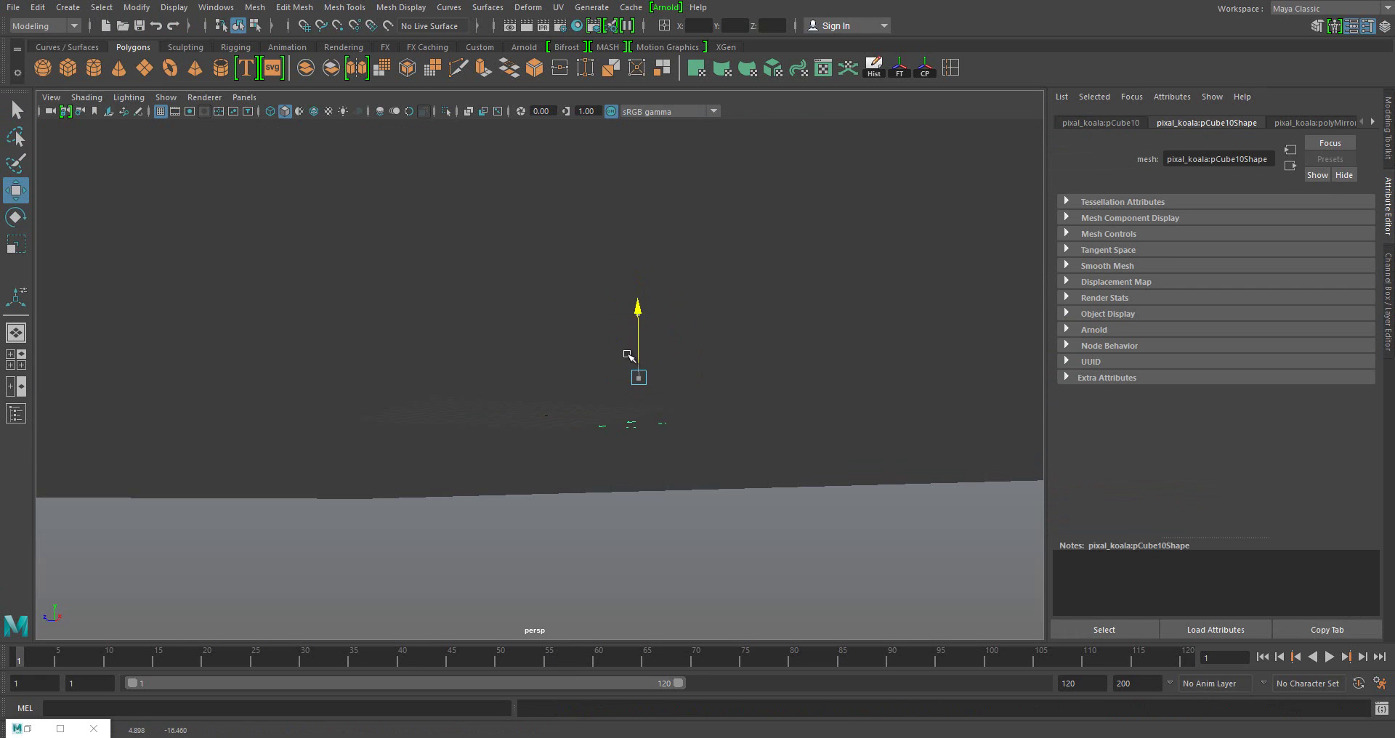
# - In the maximized top view, line up the cow, pig and sheep, then show the 1280x720 resolution gate
pyautogui.press('space')
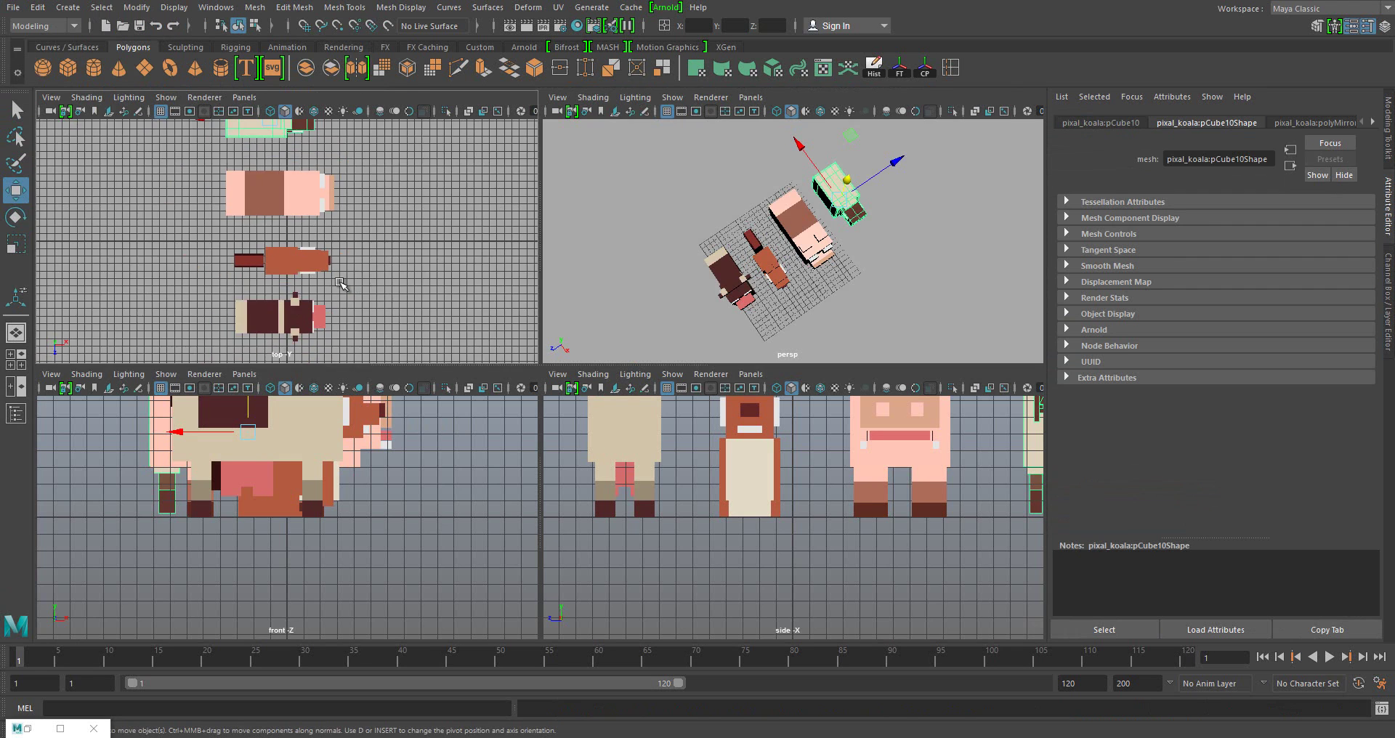
pyautogui.press('space')
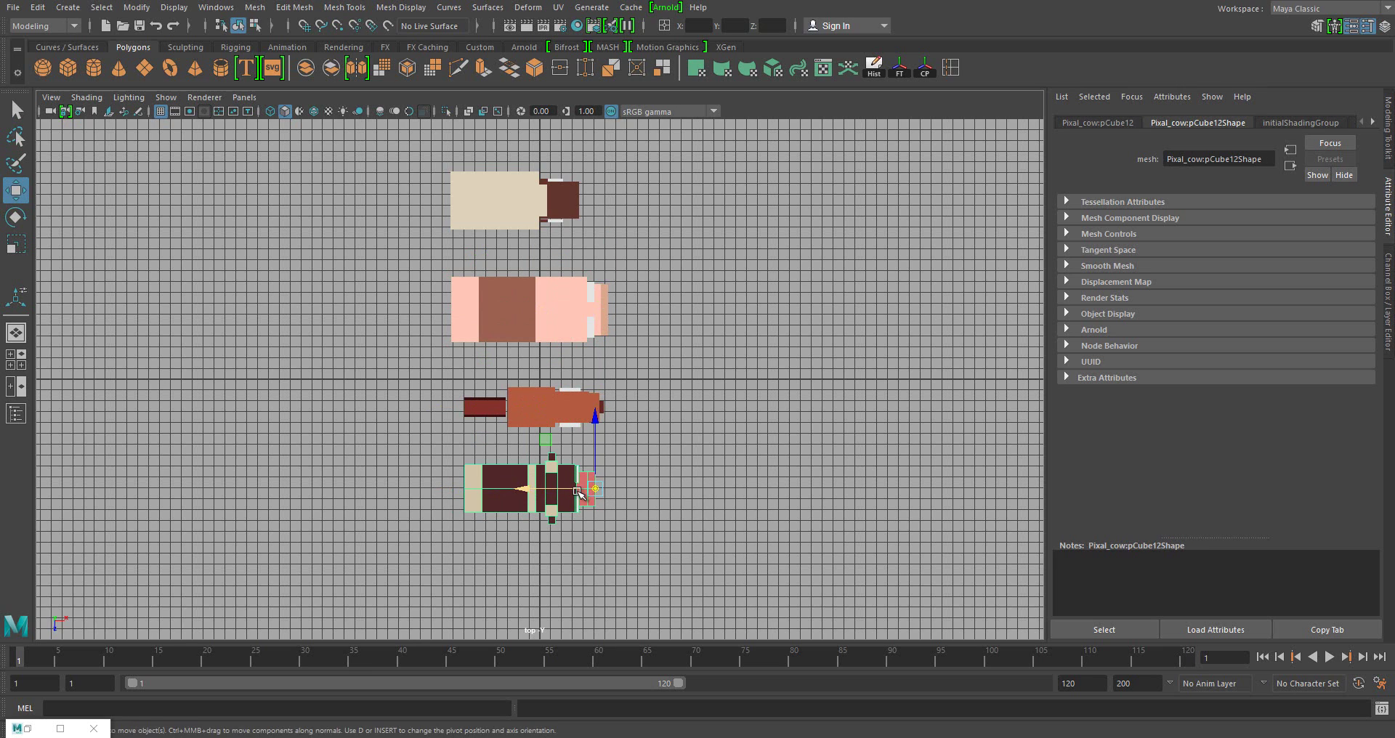
pyautogui.moveTo(578, 492); pyautogui.dragTo(487, 493)
pyautogui.click(574, 313)
pyautogui.moveTo(575, 313); pyautogui.dragTo(506, 313)
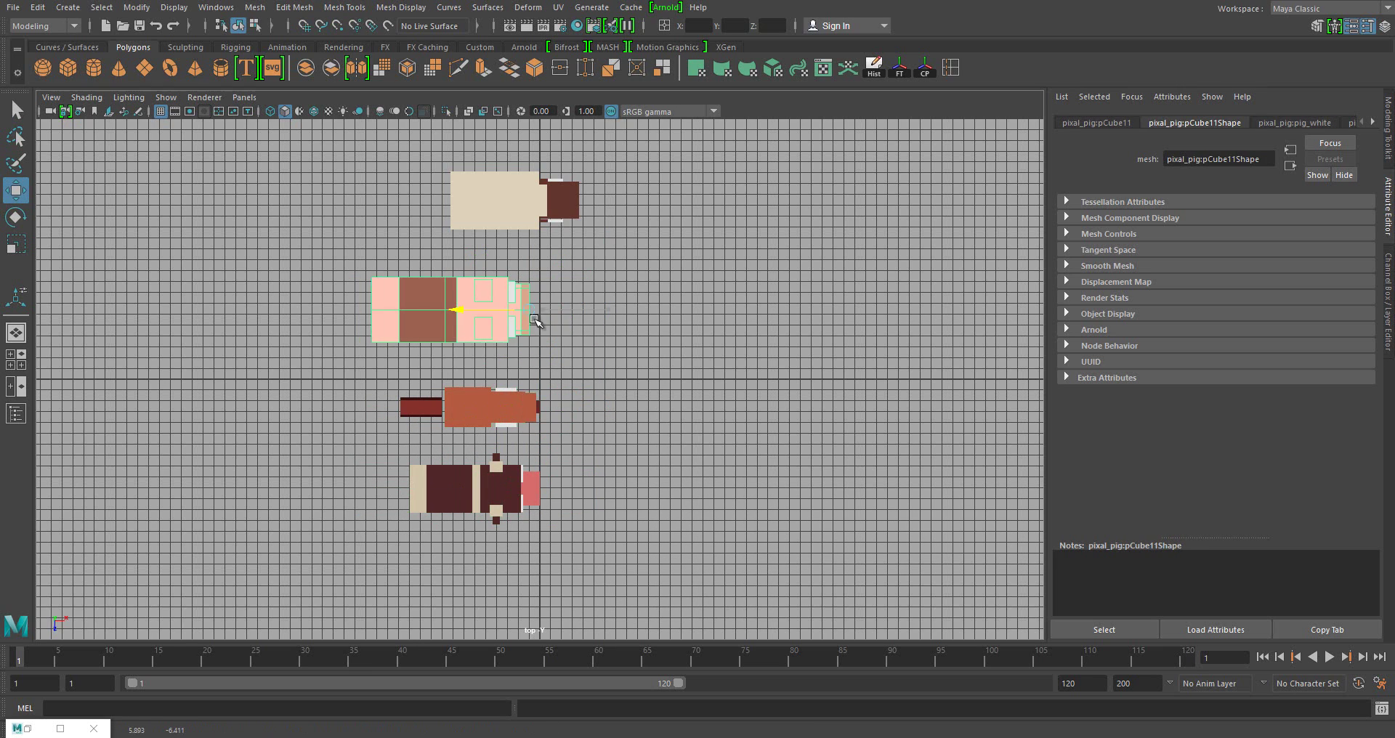
pyautogui.click(560, 211)
pyautogui.moveTo(571, 282); pyautogui.dragTo(531, 282)
pyautogui.keyDown('alt'); pyautogui.moveTo(630, 325); pyautogui.dragTo(519, 319); pyautogui.keyUp('alt')
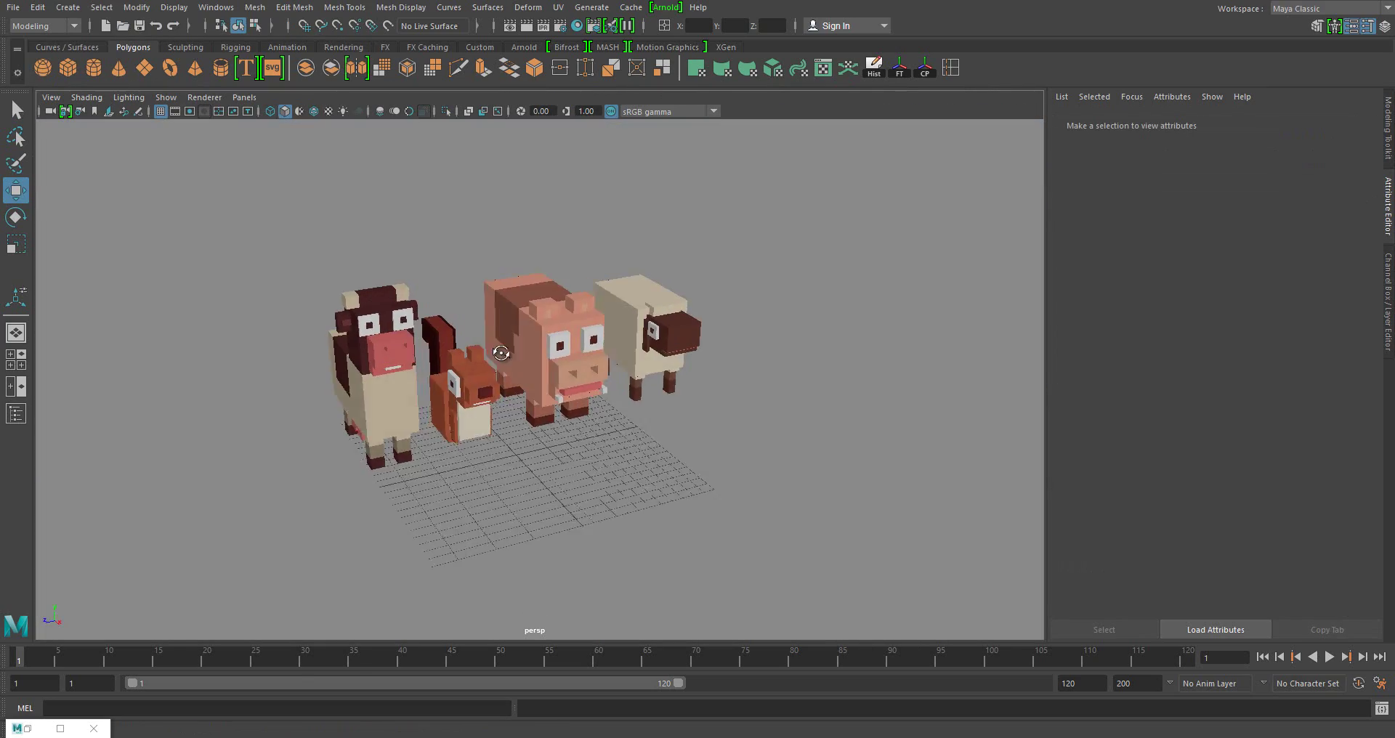
pyautogui.click(204, 111)
# - Select the ground plane and scale it up beneath the animals
pyautogui.keyDown('alt'); pyautogui.moveTo(513, 321); pyautogui.dragTo(458, 288); pyautogui.keyUp('alt')
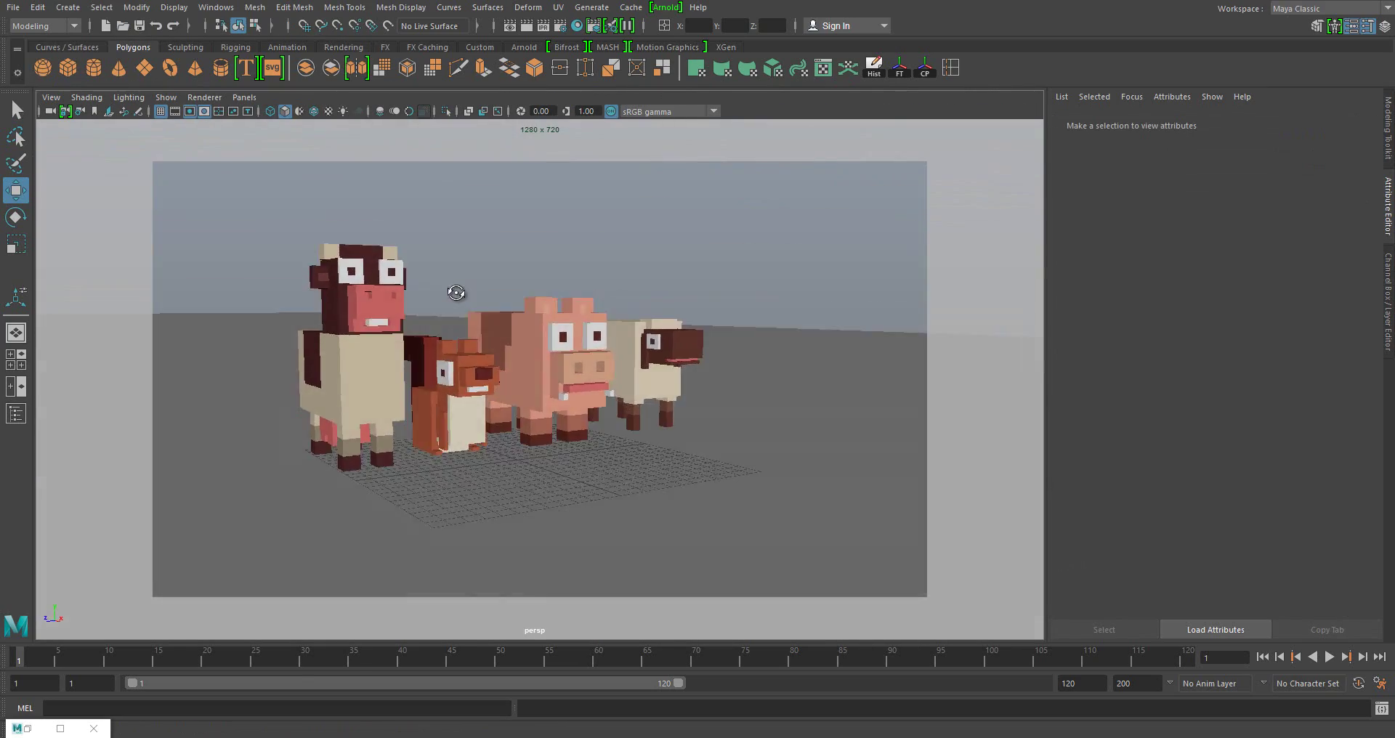
pyautogui.click(502, 508)
pyautogui.press('r')
pyautogui.moveTo(552, 407)
pyautogui.keyDown('alt'); pyautogui.mouseDown()
pyautogui.moveTo(623, 404)
pyautogui.moveTo(612, 391)
pyautogui.mouseUp(); pyautogui.keyUp('alt')
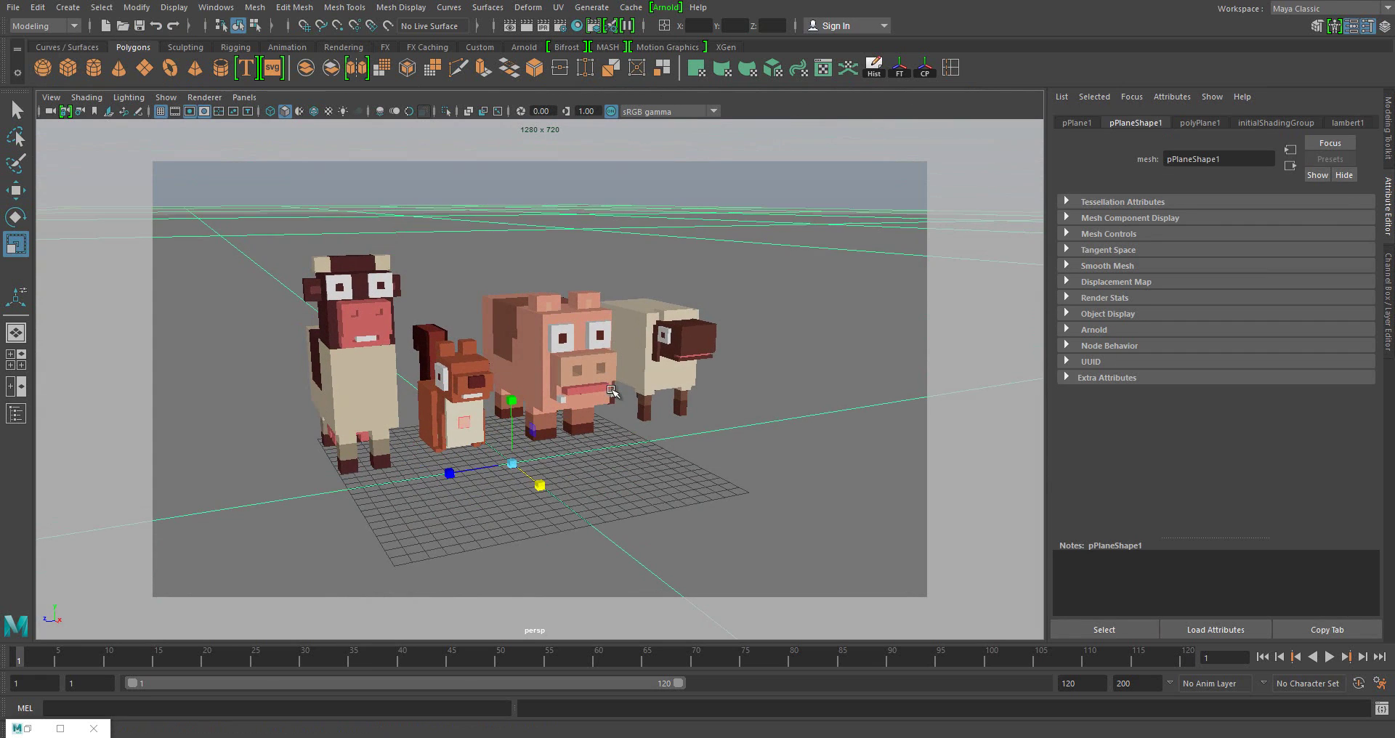
pyautogui.click(791, 497)
pyautogui.click(659, 448)
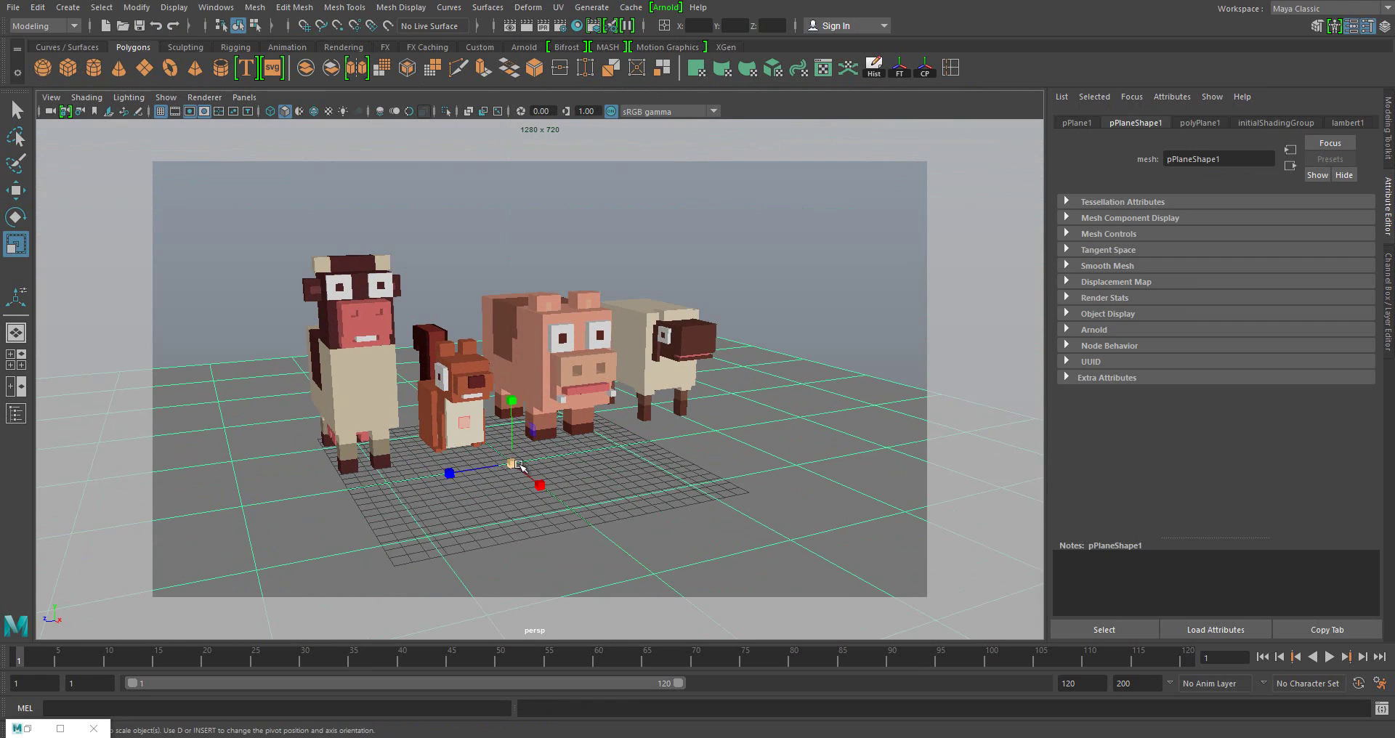
pyautogui.keyDown('alt'); pyautogui.moveTo(614, 541); pyautogui.dragTo(756, 307); pyautogui.keyUp('alt')
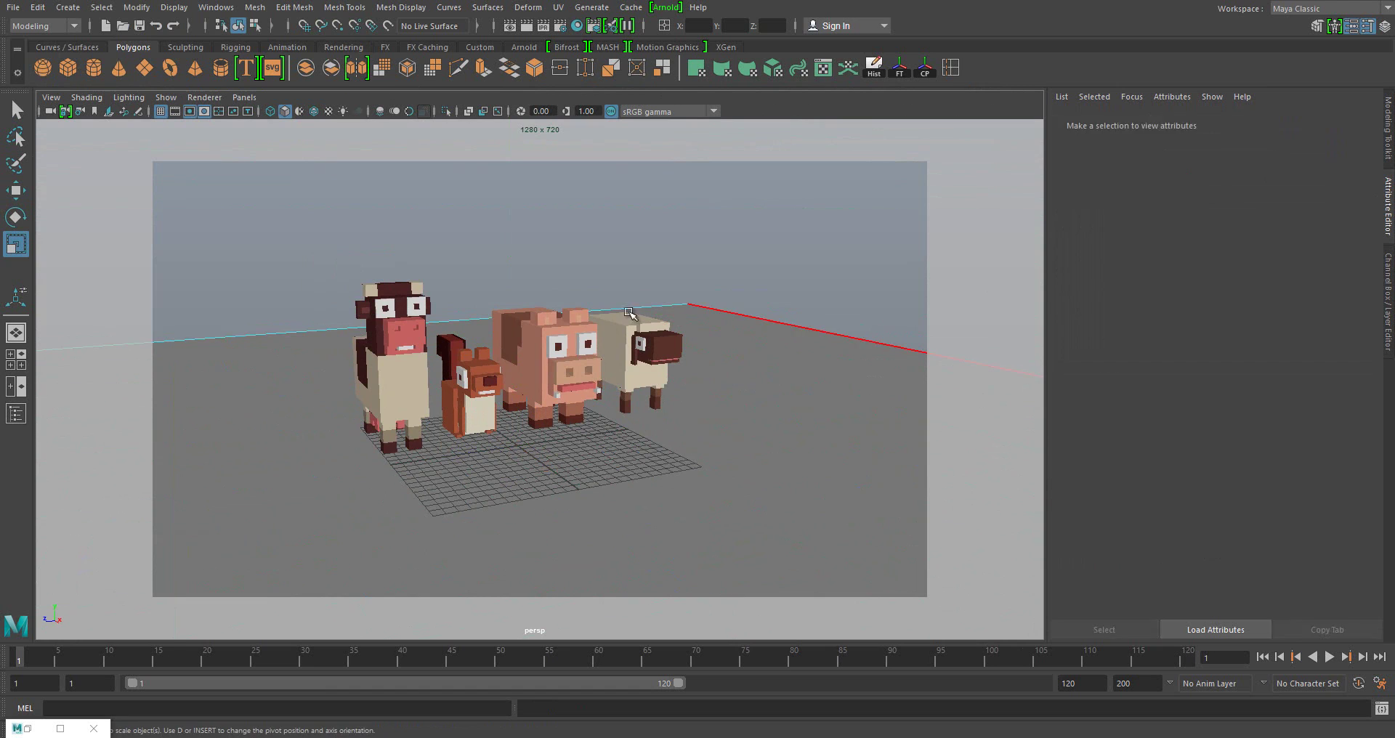
# - Extrude the plane's back edge and raise it into a tall back wall
pyautogui.click(636, 311)
pyautogui.hotkey('ctrl', 'e')
pyautogui.press('w')
pyautogui.moveTo(629, 334); pyautogui.dragTo(632, 156, button='middle')
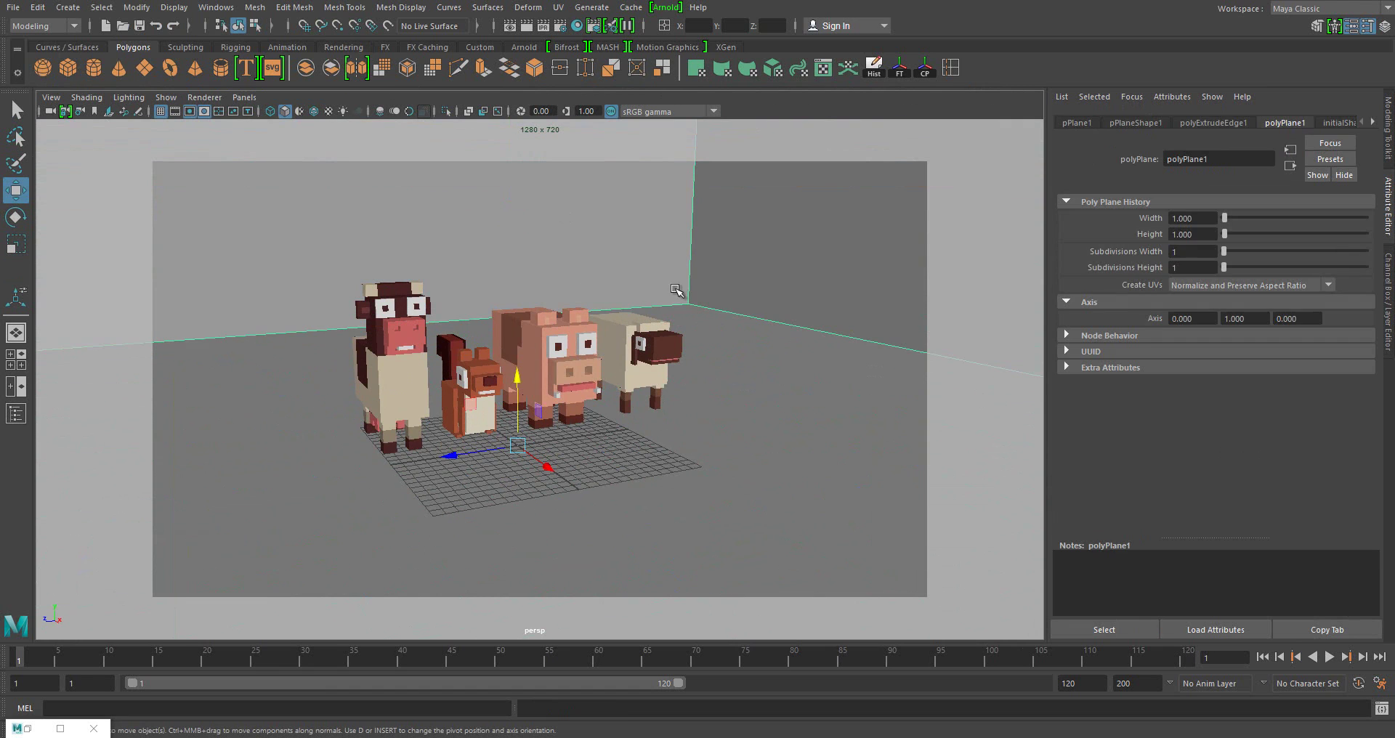
# - Bevel the floor-to-wall corner edge into a smooth 8-segment curve with Fraction 0.2
pyautogui.keyDown('shift'); pyautogui.moveTo(724, 310); pyautogui.dragTo(814, 314, button='right'); pyautogui.keyUp('shift')
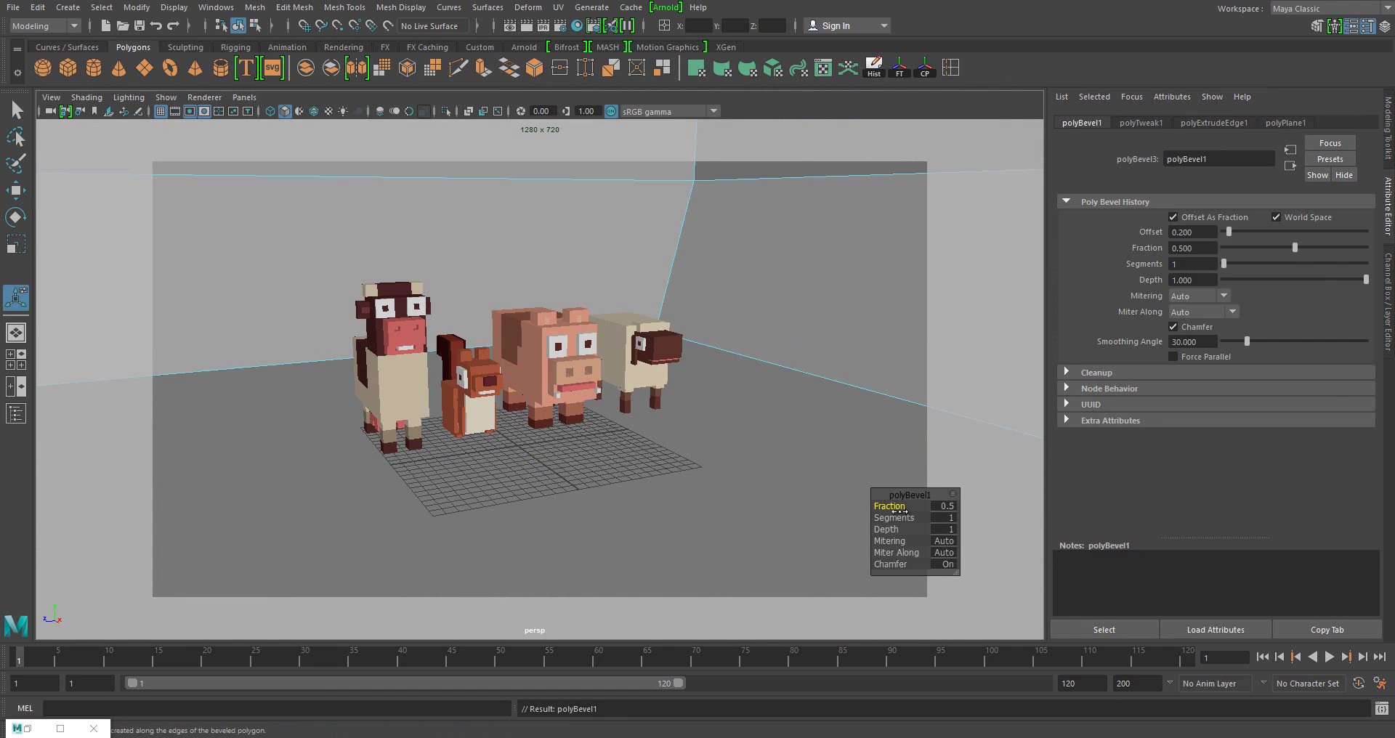
pyautogui.moveTo(902, 501); pyautogui.dragTo(901, 509)
pyautogui.click(649, 446)
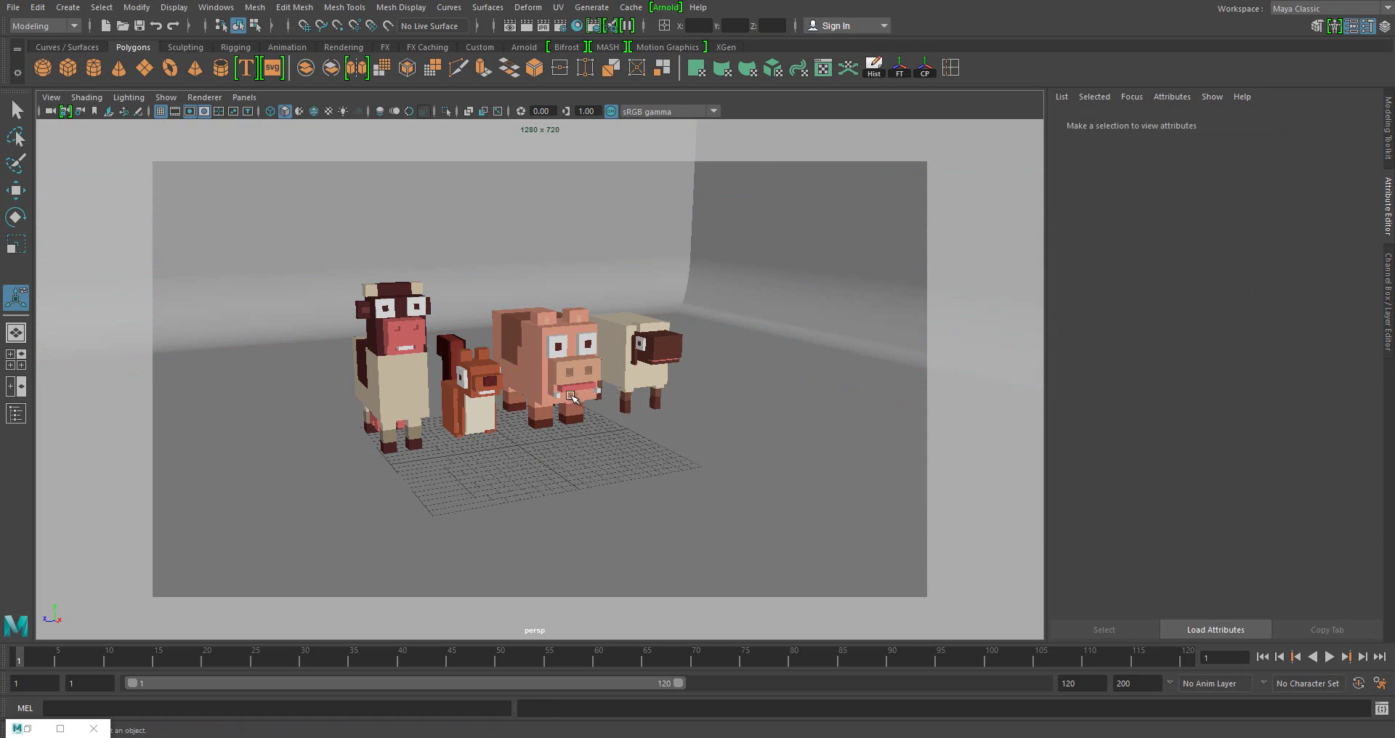
pyautogui.hotkey('ctrl', 'z')
pyautogui.hotkey('ctrl', 'z')
pyautogui.hotkey('ctrl', 'z')
pyautogui.keyDown('alt'); pyautogui.moveTo(710, 342); pyautogui.dragTo(682, 323); pyautogui.keyUp('alt')
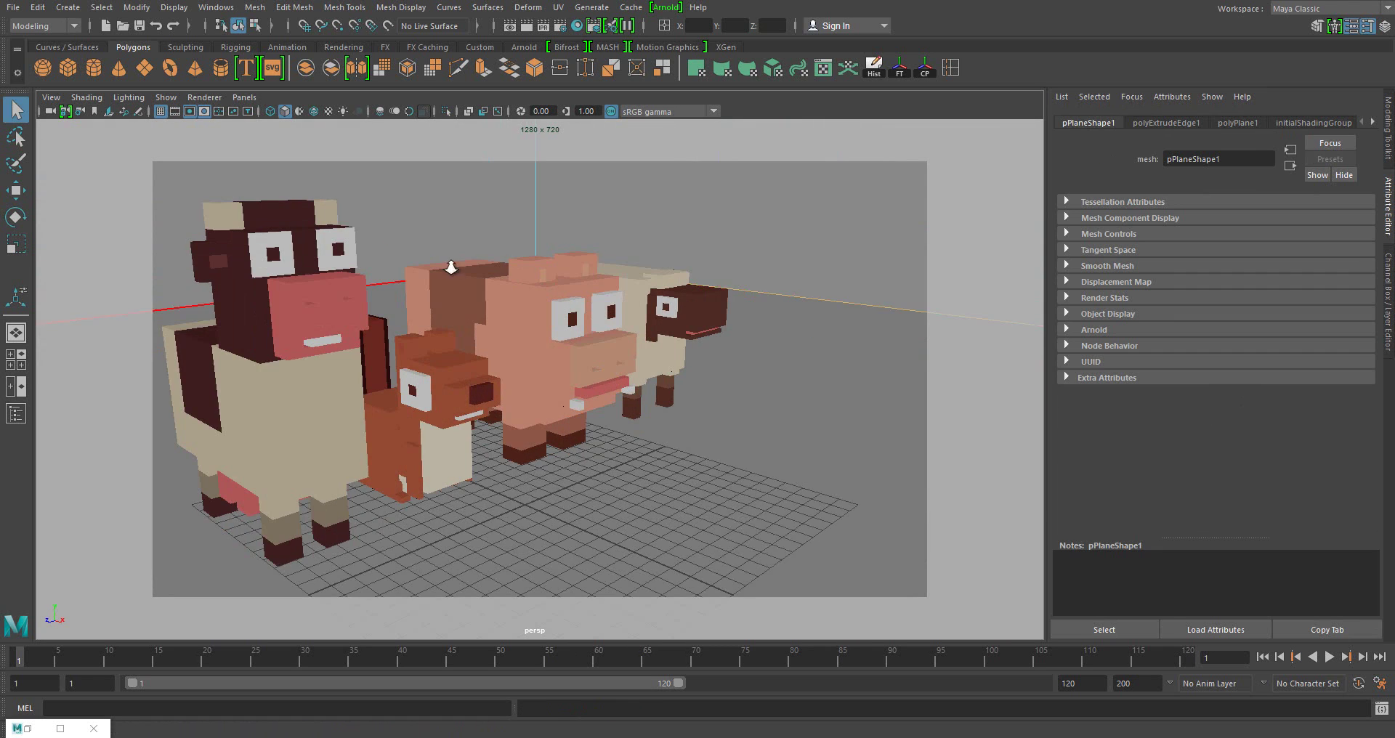
pyautogui.keyDown('shift'); pyautogui.moveTo(537, 265); pyautogui.dragTo(581, 268, button='right'); pyautogui.keyUp('shift')
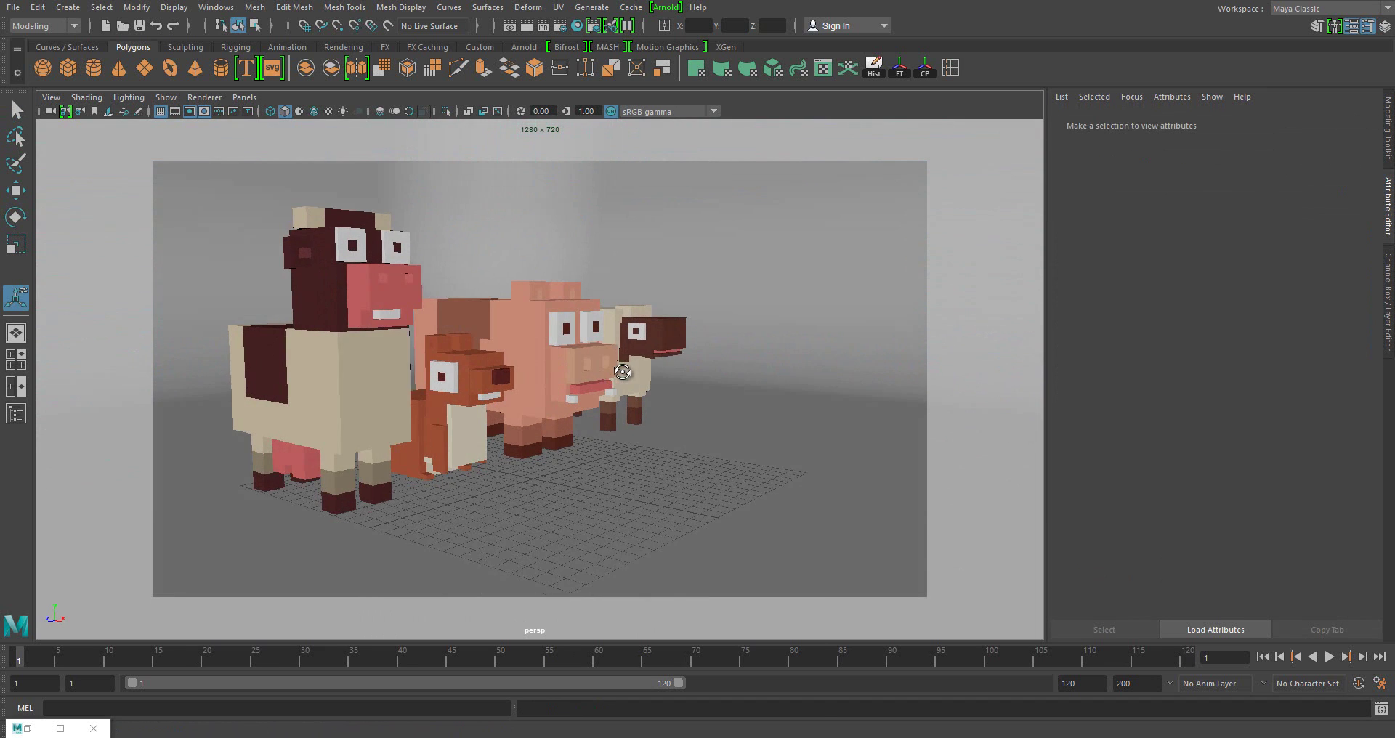
# - Assign an aiStandard material to the backdrop and save as Pixal Group 2.mb, confirming the Student Version prompt
pyautogui.moveTo(758, 334)
pyautogui.mouseDown(button='right')
pyautogui.moveTo(736, 633)
pyautogui.moveTo(872, 716)
pyautogui.mouseUp(button='right')
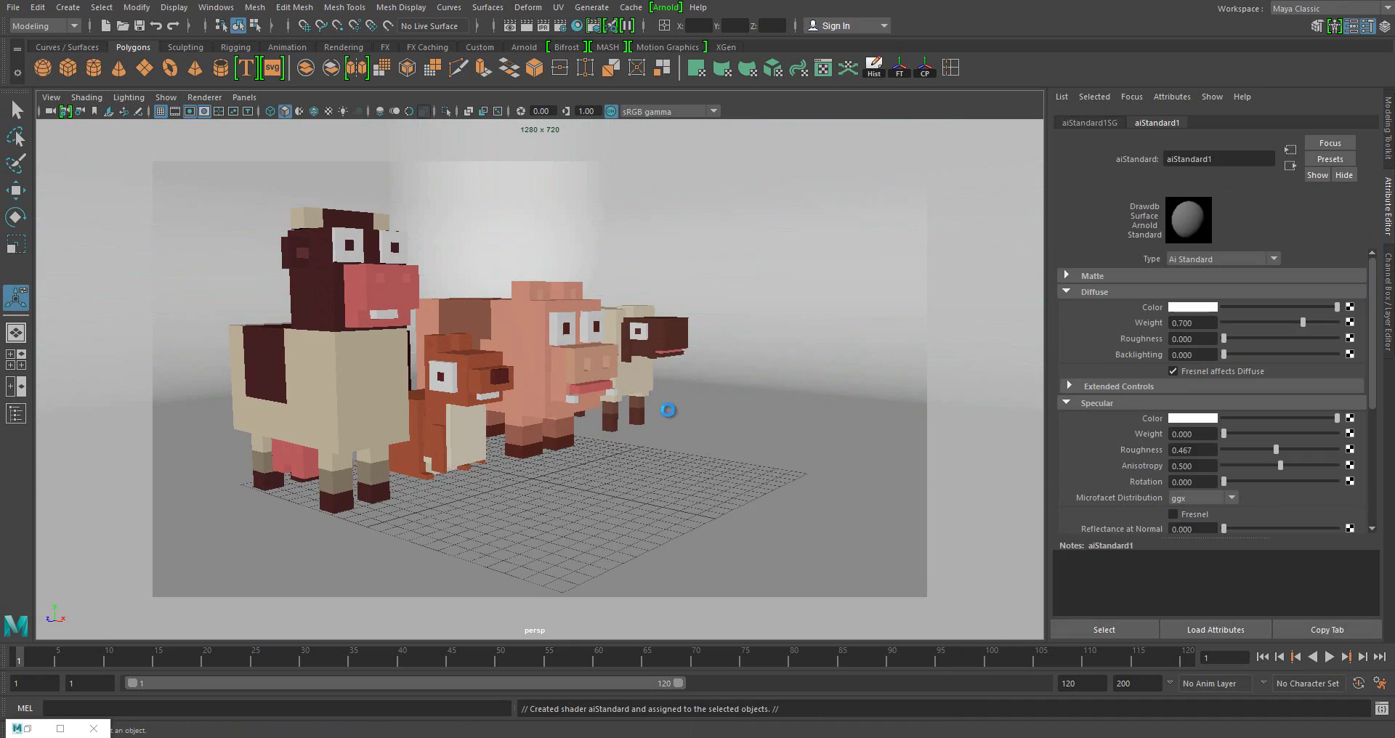
pyautogui.keyDown('alt'); pyautogui.moveTo(667, 404); pyautogui.dragTo(550, 396); pyautogui.keyUp('alt')
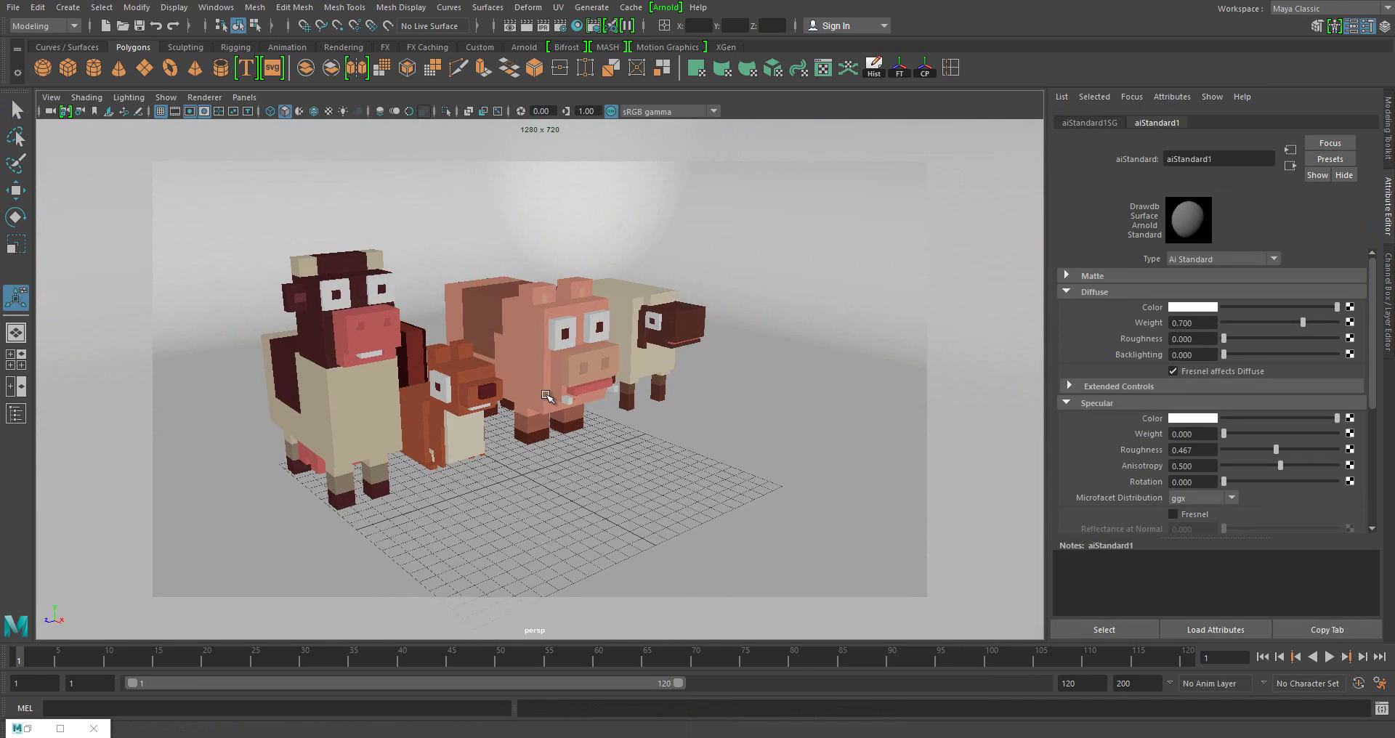
pyautogui.hotkey('ctrl', 's')
pyautogui.click(651, 383)
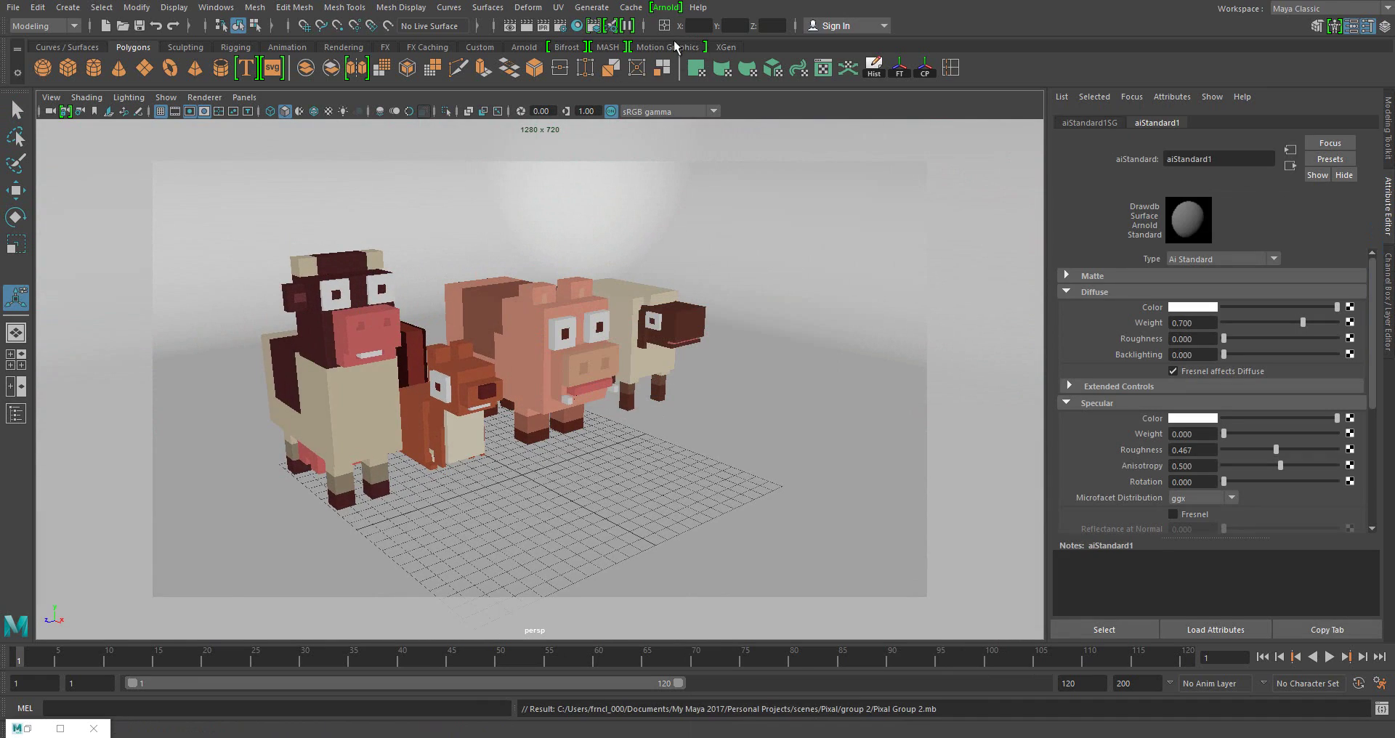